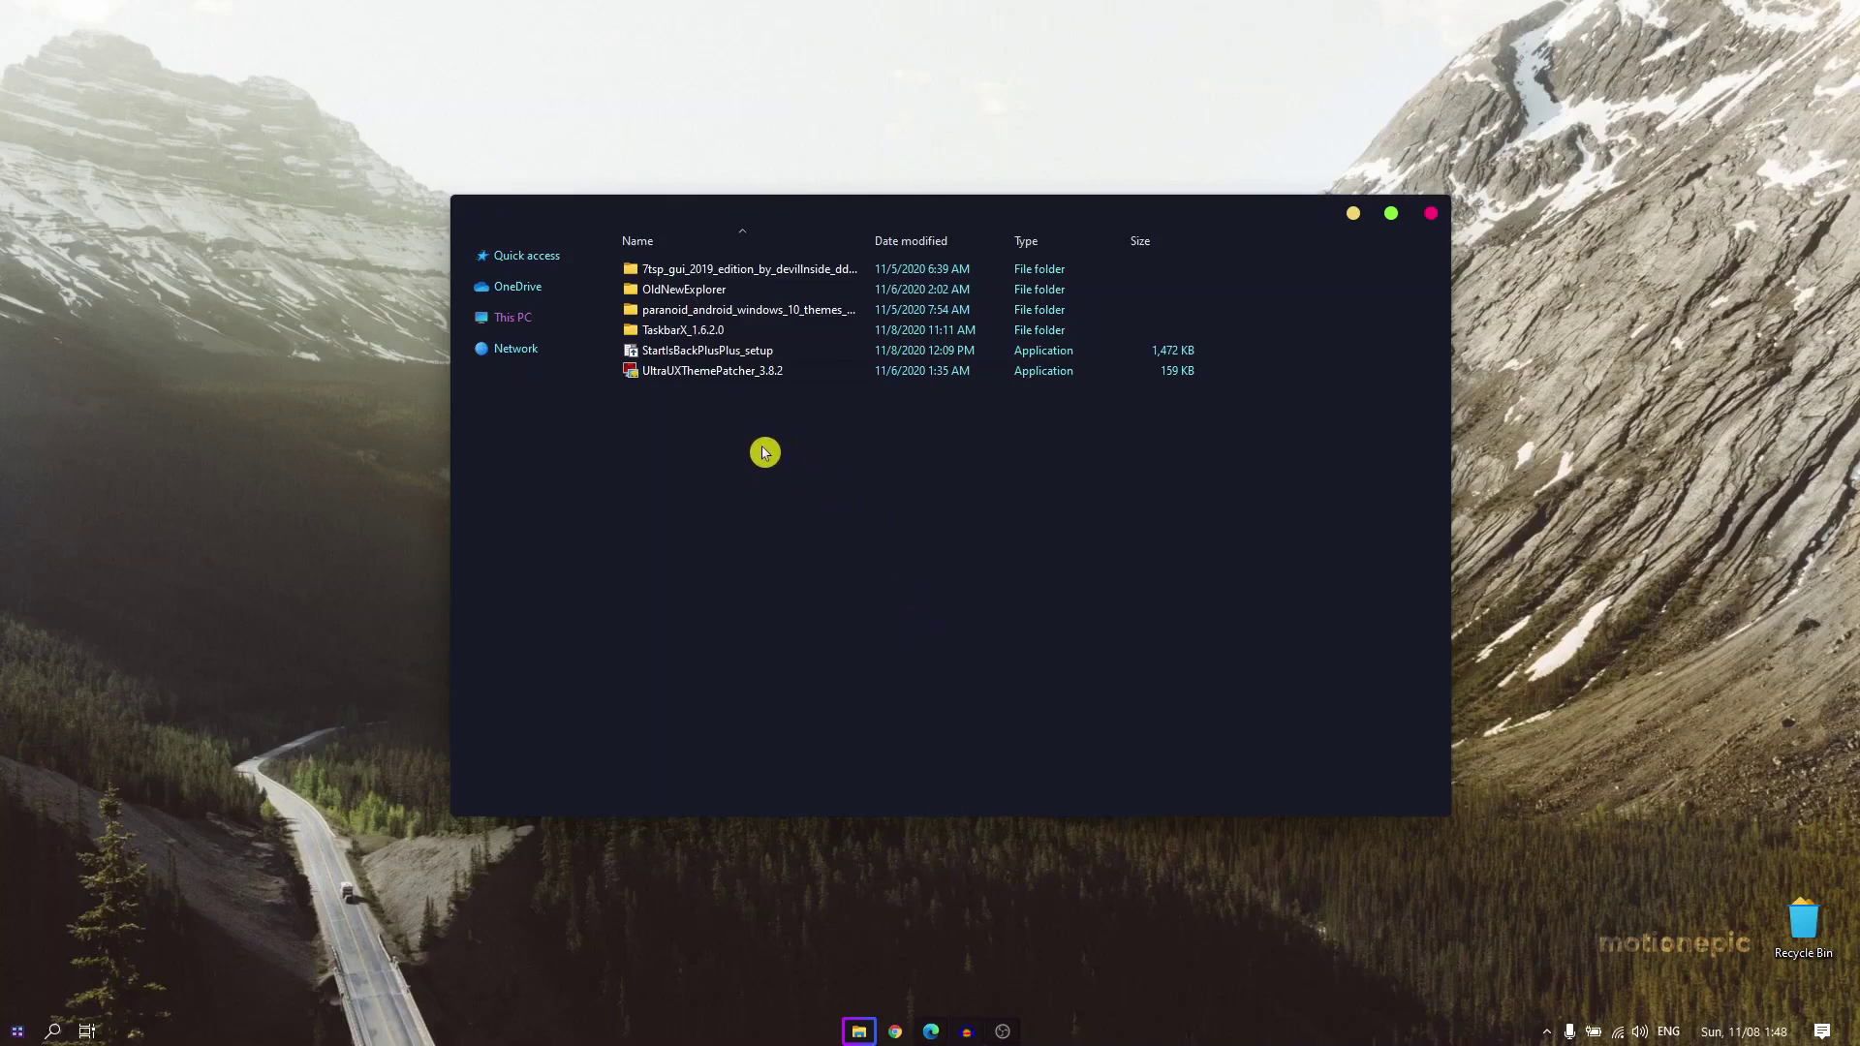
# Step: Bring Edge back to the wallhaven Awesome Wallpapers tab and select its web address
pyautogui.click(931, 1030)
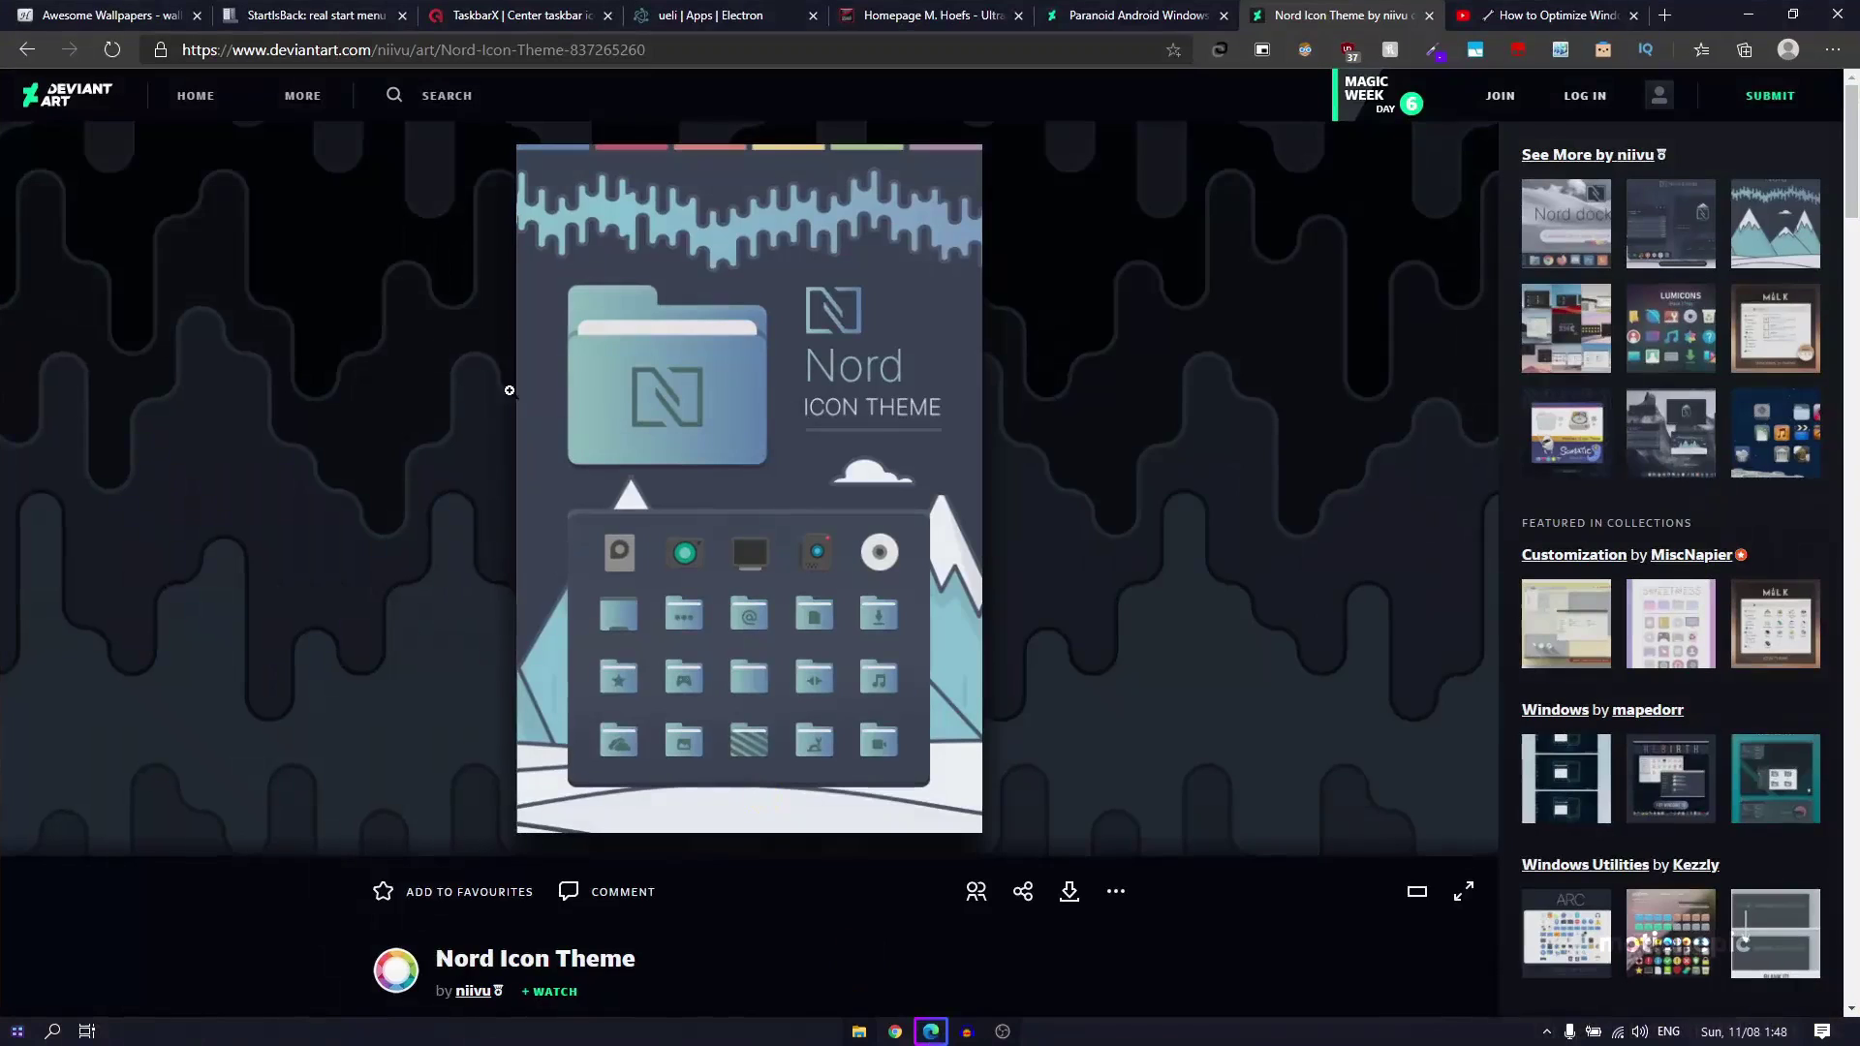
pyautogui.click(136, 10)
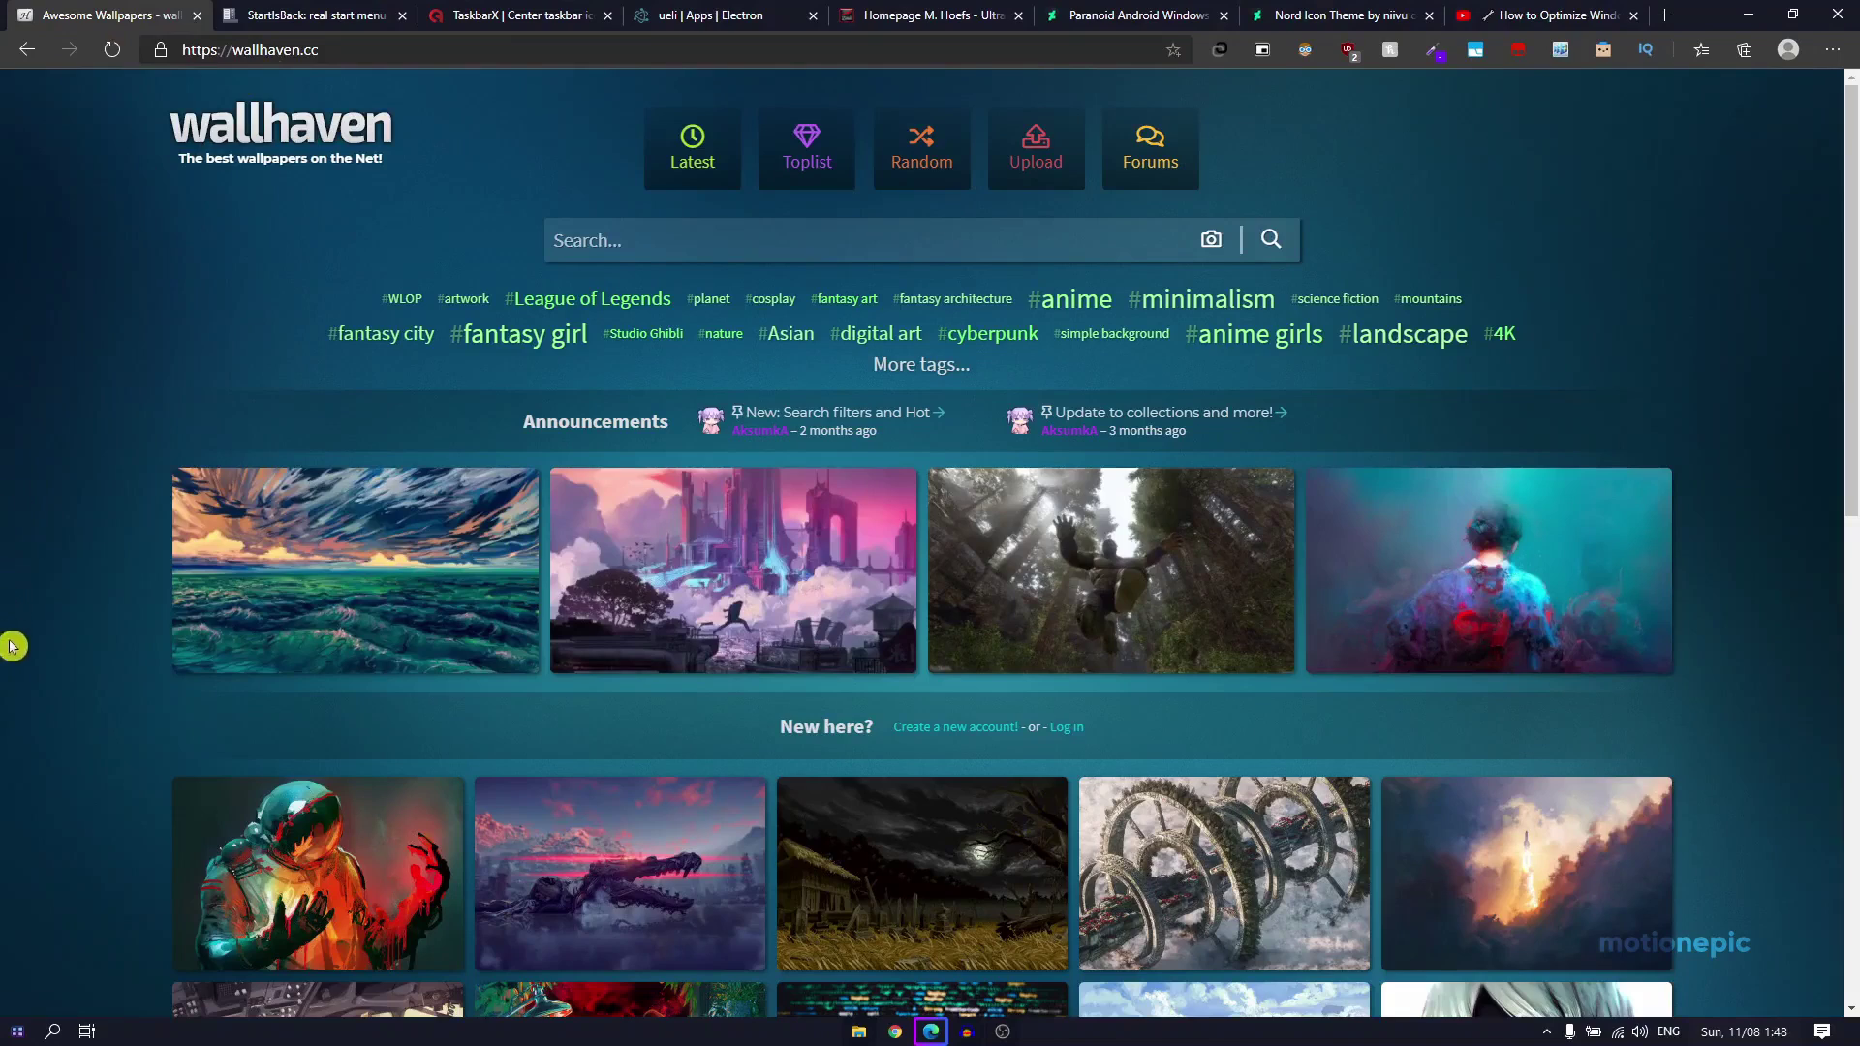
pyautogui.click(308, 53)
pyautogui.click(5, 402)
# Step: Switch Edge to the StartIsBack tab and preview the Windows 7-style start menu
pyautogui.click(1748, 14)
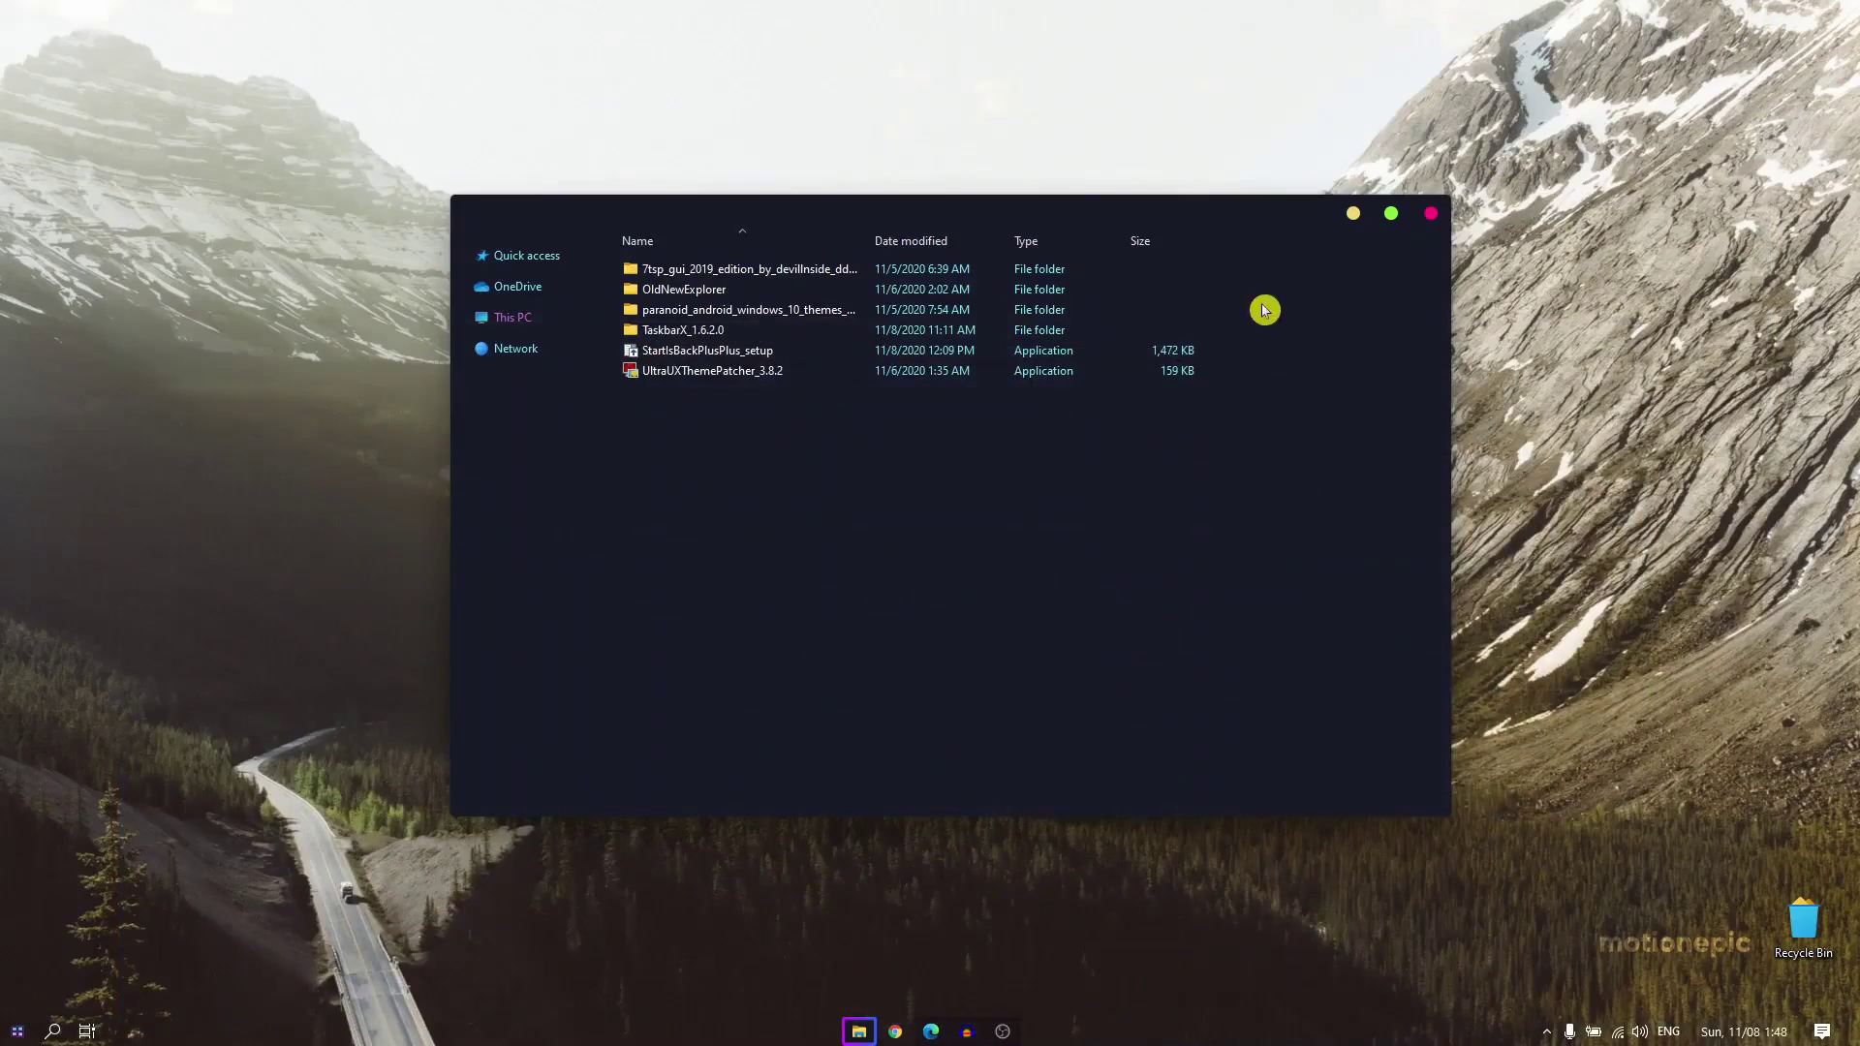
pyautogui.click(1357, 225)
pyautogui.click(276, 16)
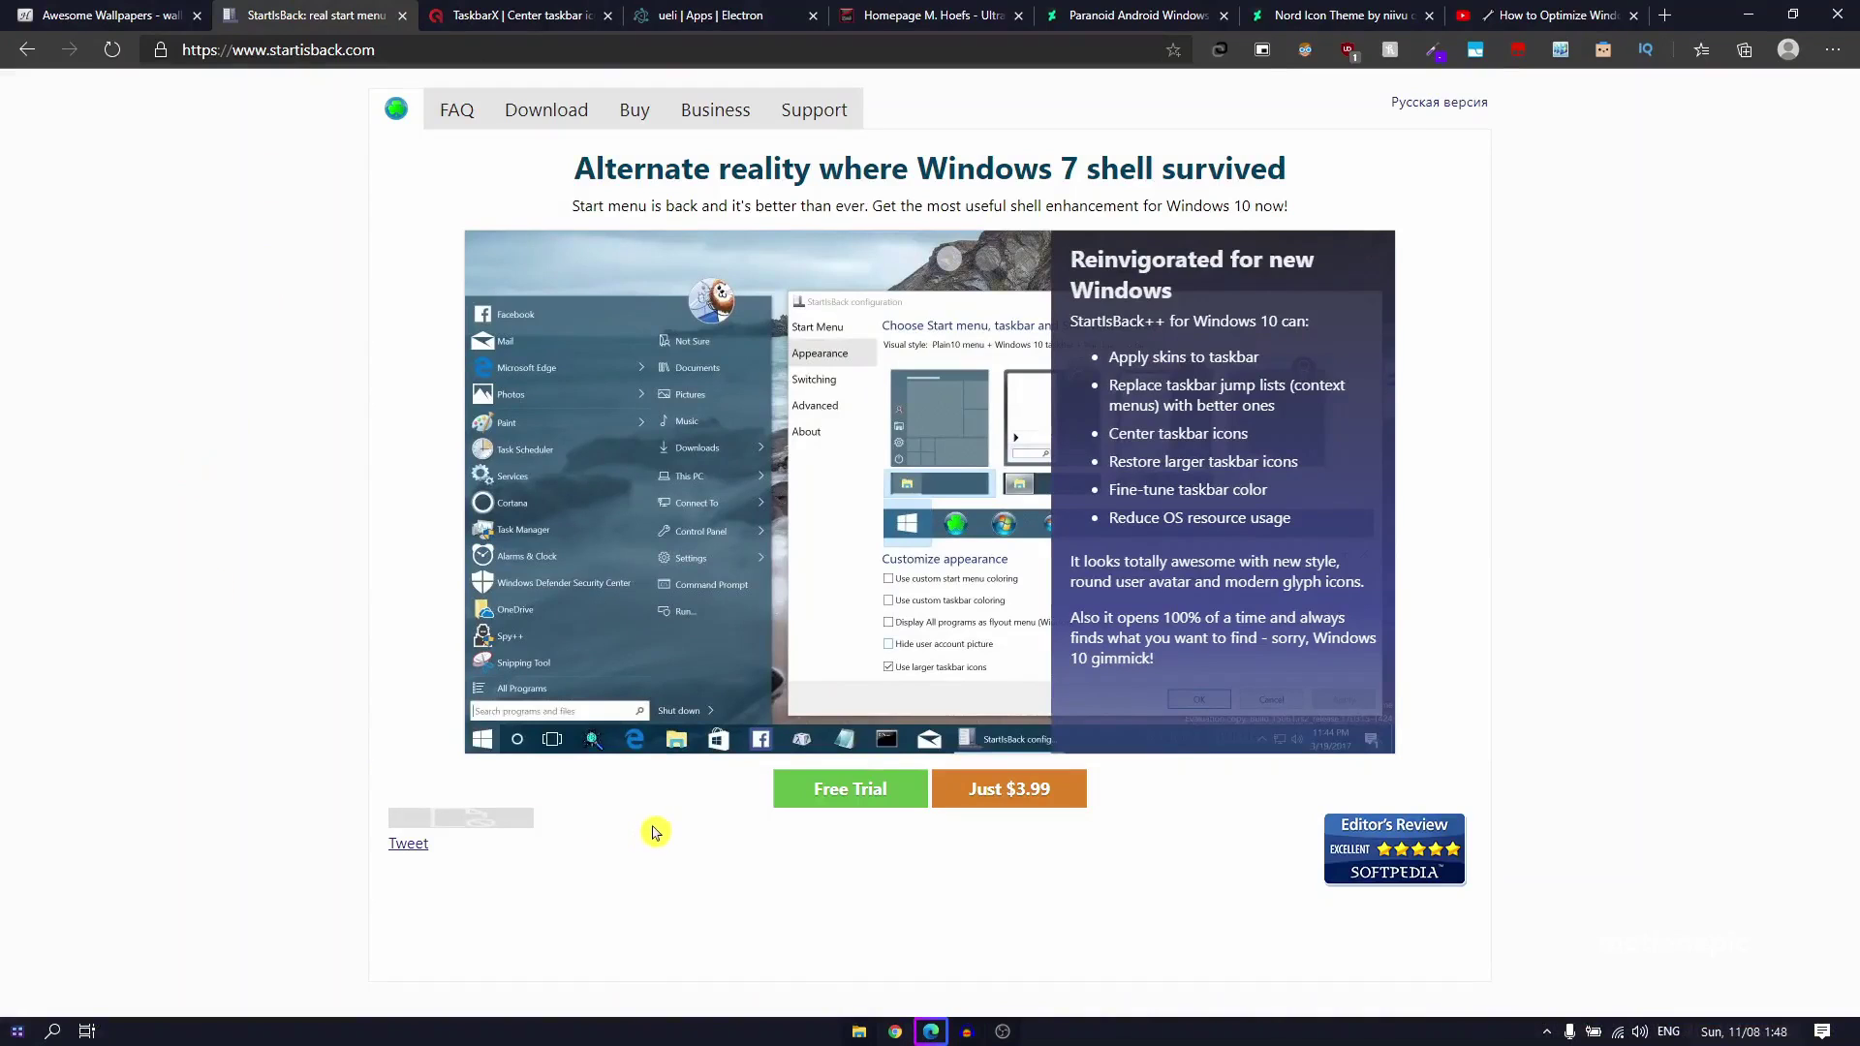
pyautogui.click(17, 1032)
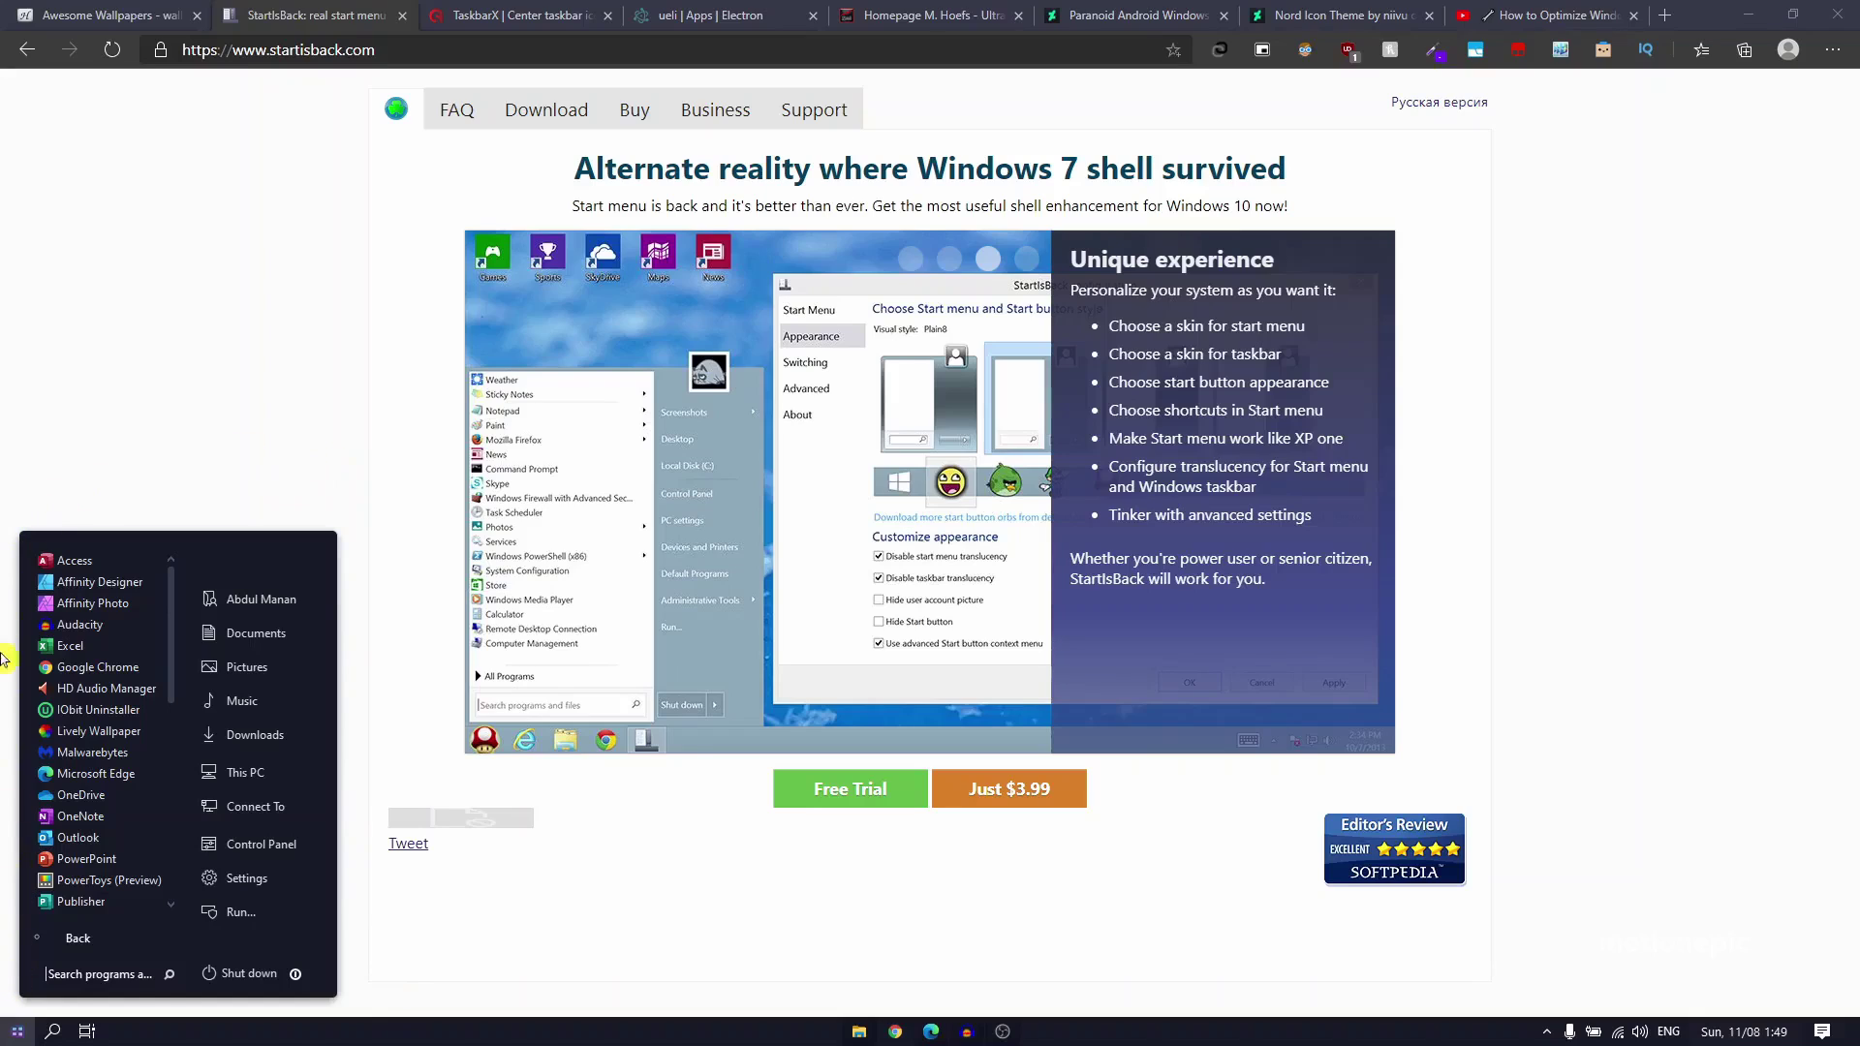
pyautogui.click(143, 435)
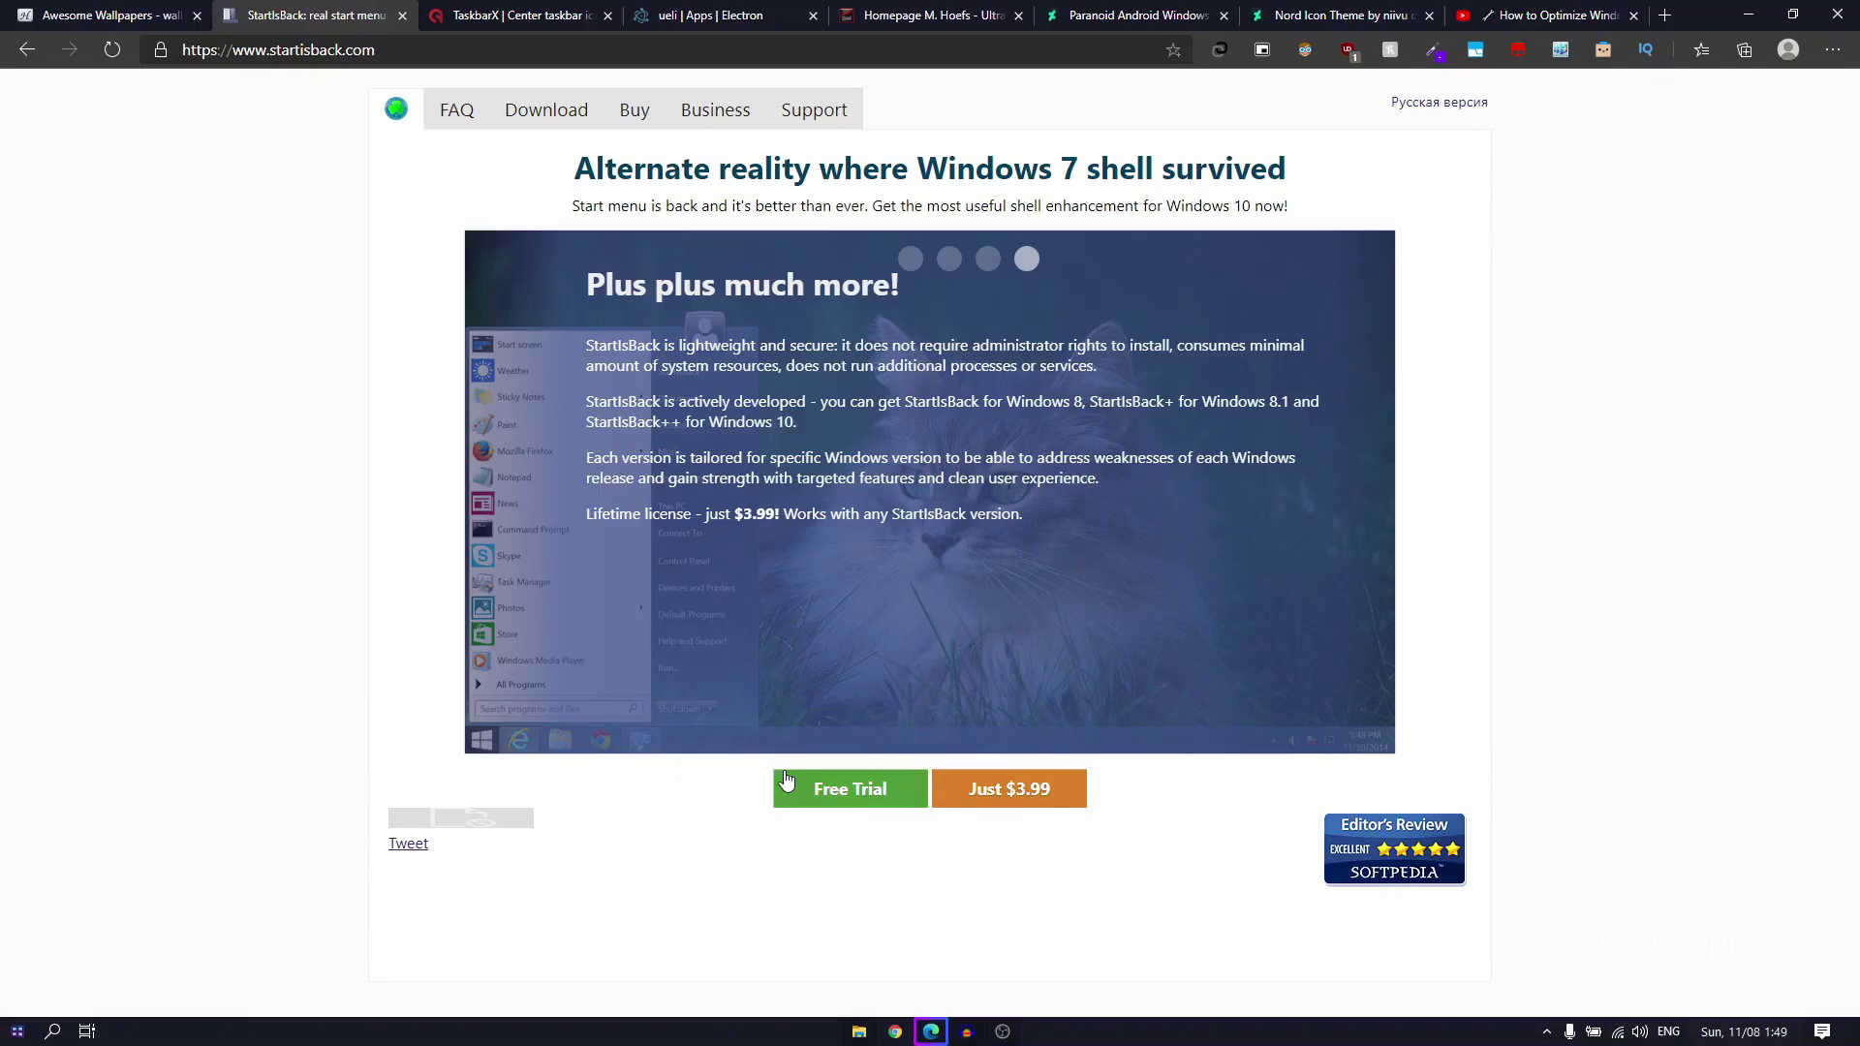
# Step: Scroll the TaskbarX page down to its Downloads section, then show the desktop
pyautogui.click(496, 8)
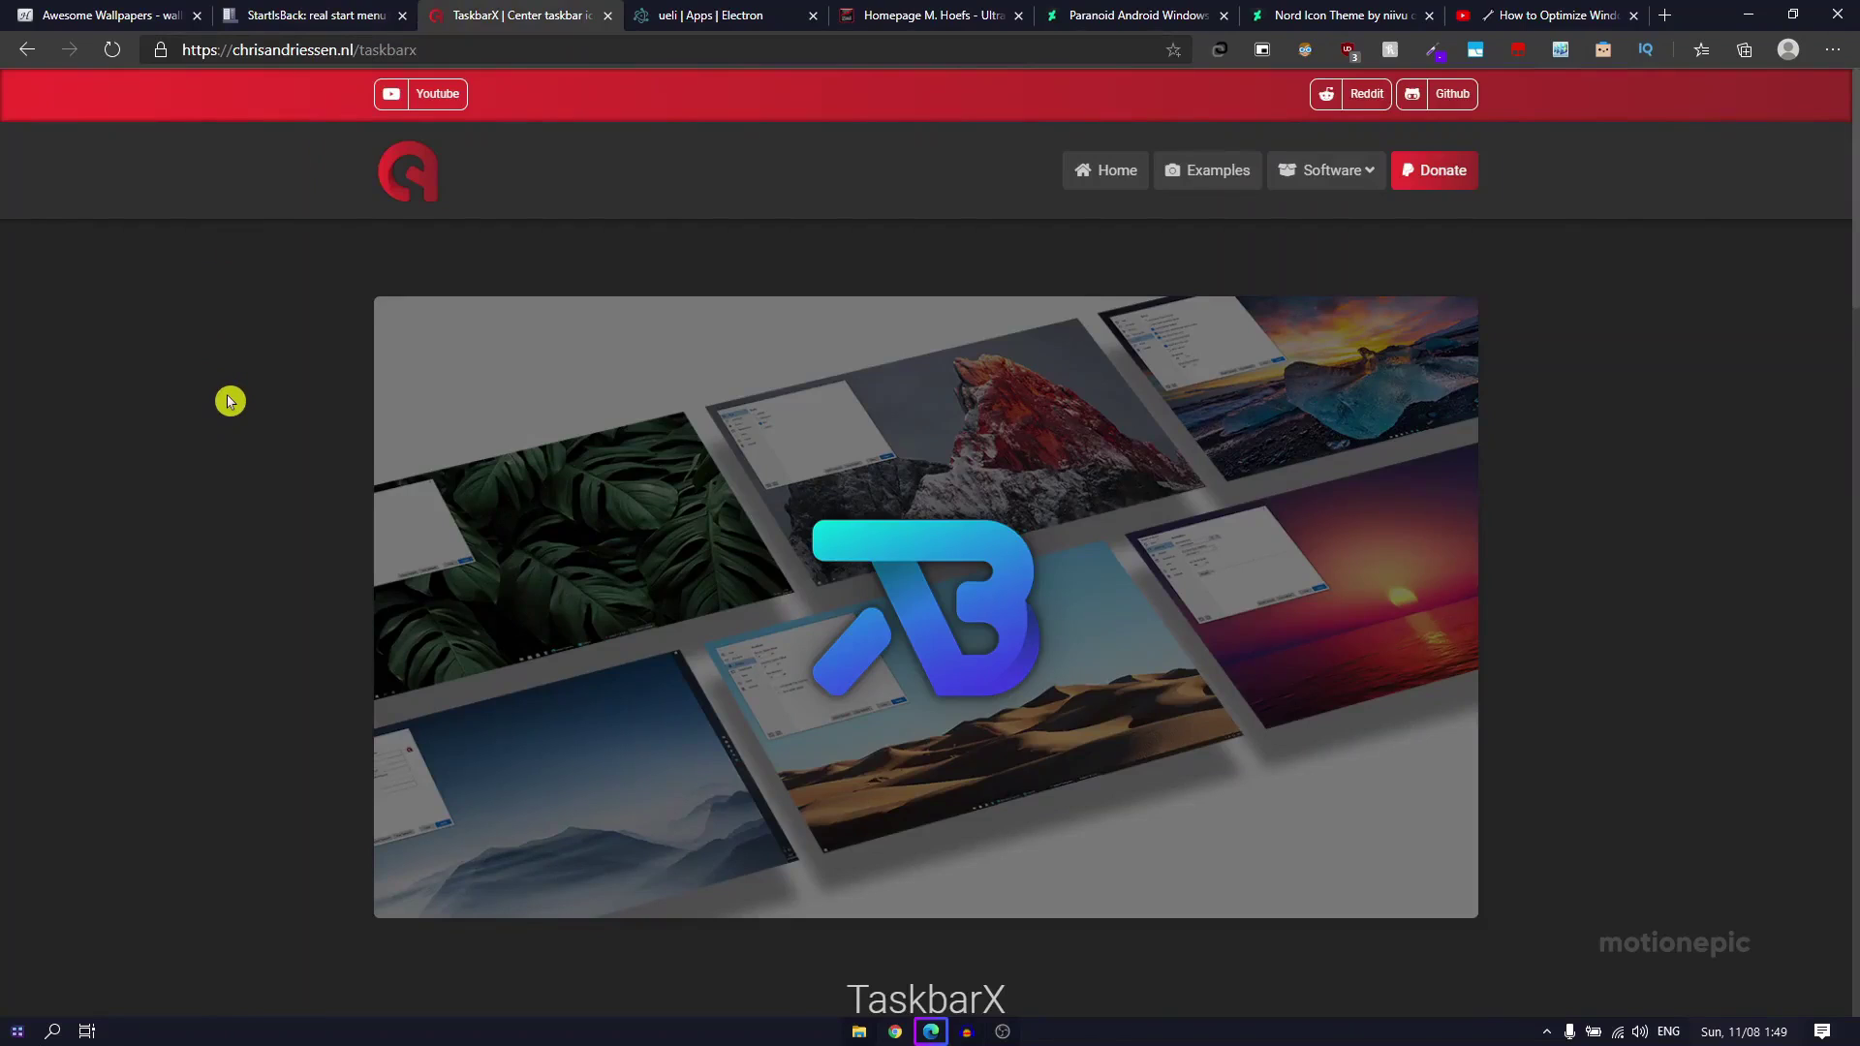
pyautogui.scroll(-3, 229, 401)
pyautogui.scroll(-1, 233, 405)
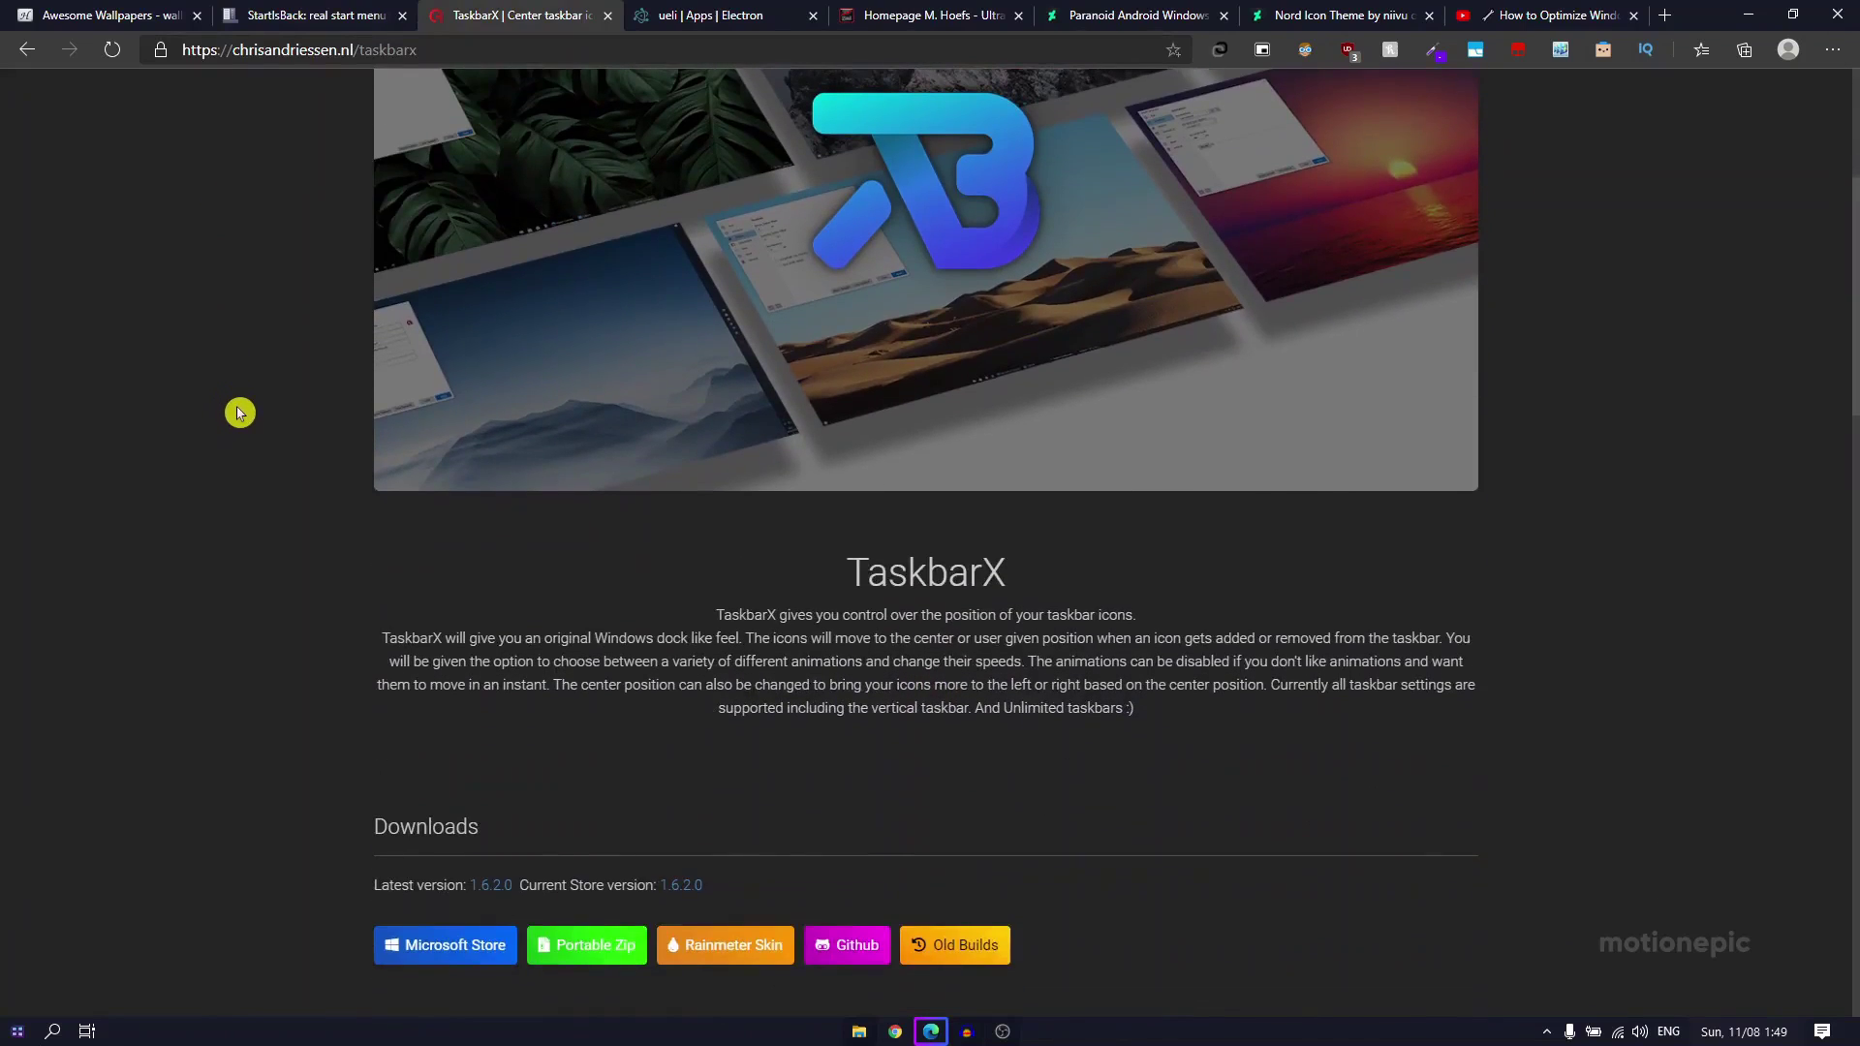
pyautogui.scroll(-1, 239, 413)
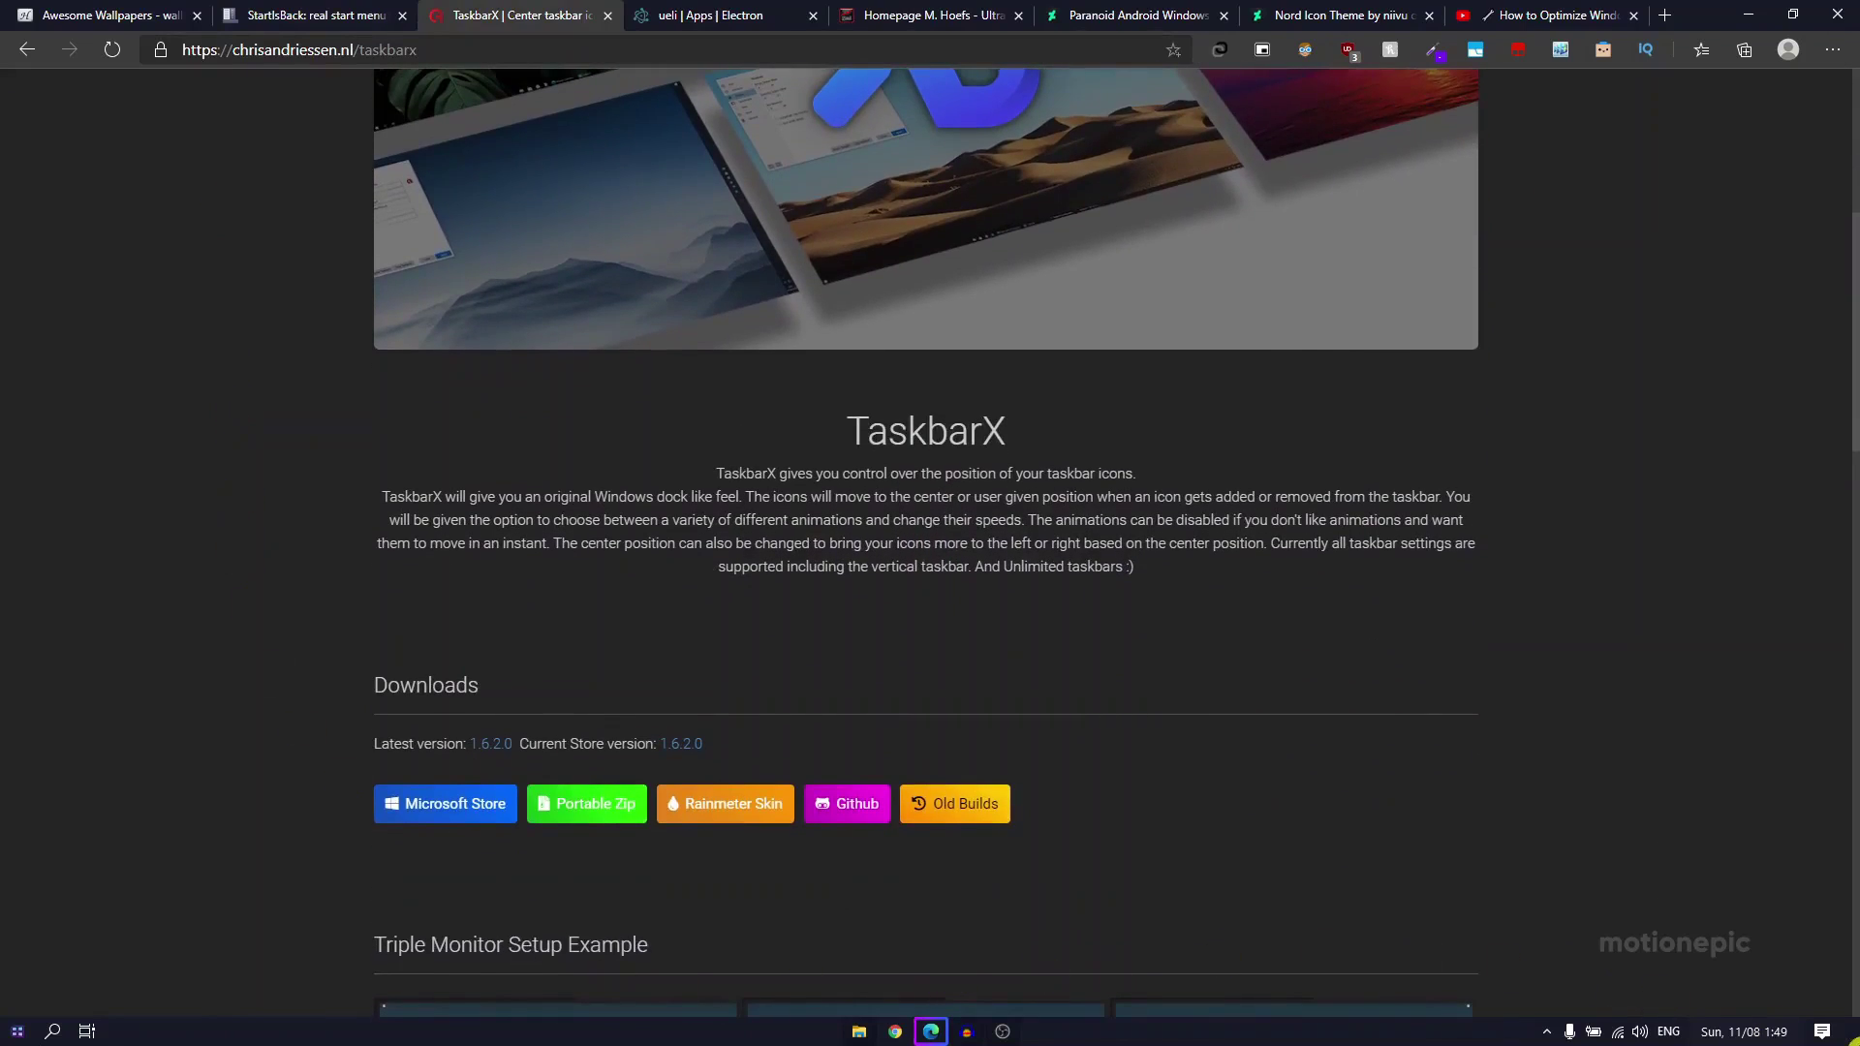
pyautogui.click(1855, 1041)
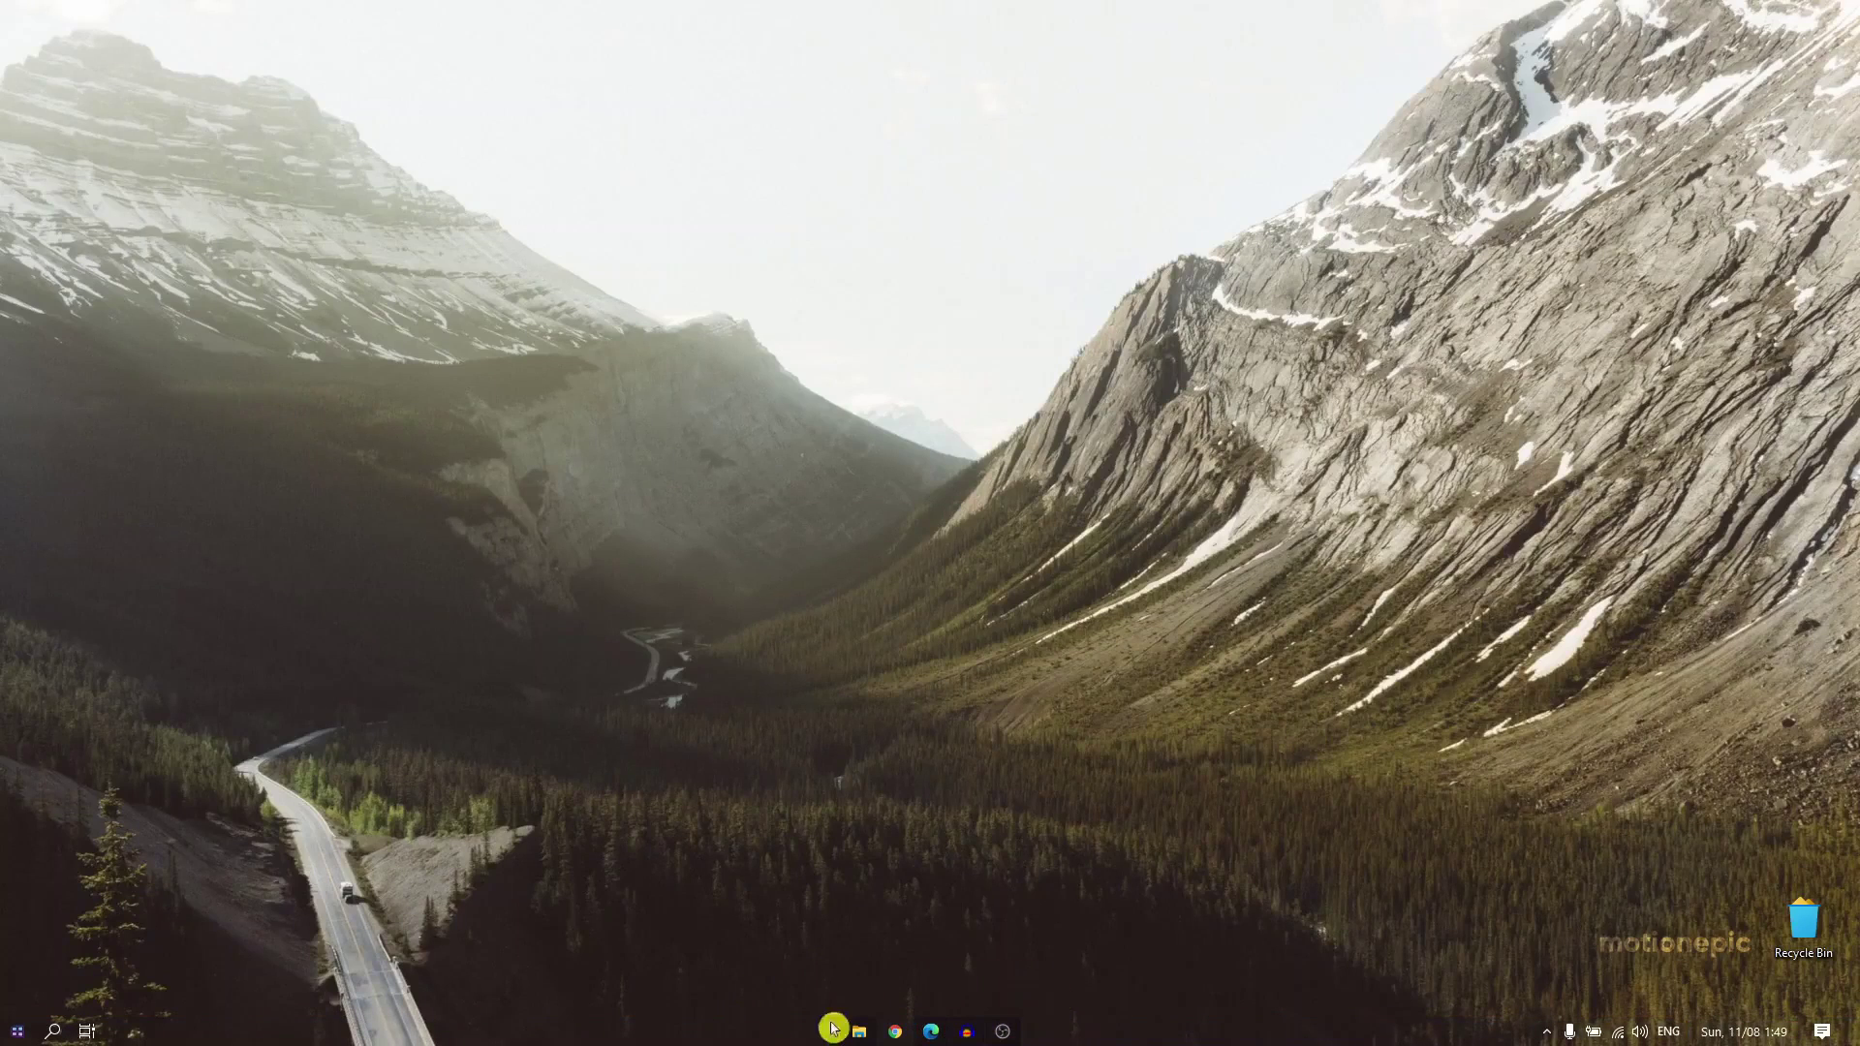
# Step: Turn off Centered task icons in StartIsBack Taskbar Perks, keeping Dynamic transparency, and save
pyautogui.click(1008, 1035)
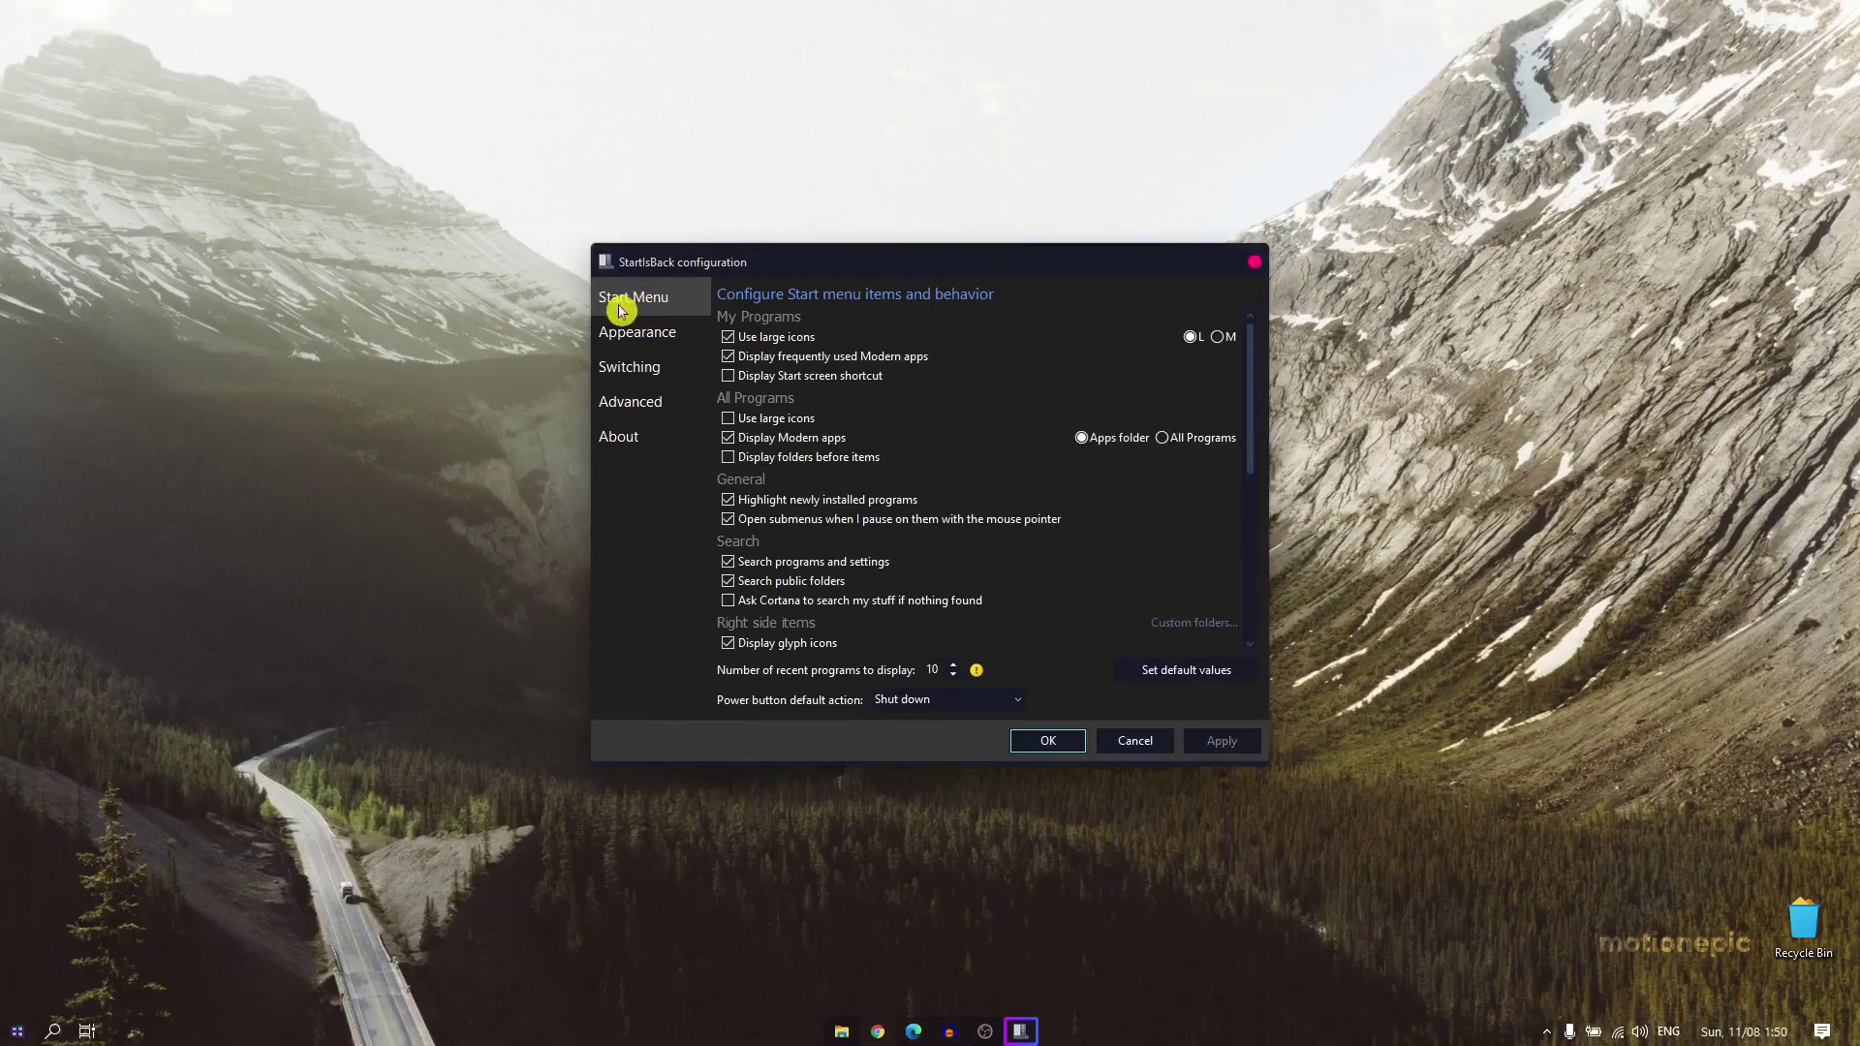
pyautogui.click(658, 333)
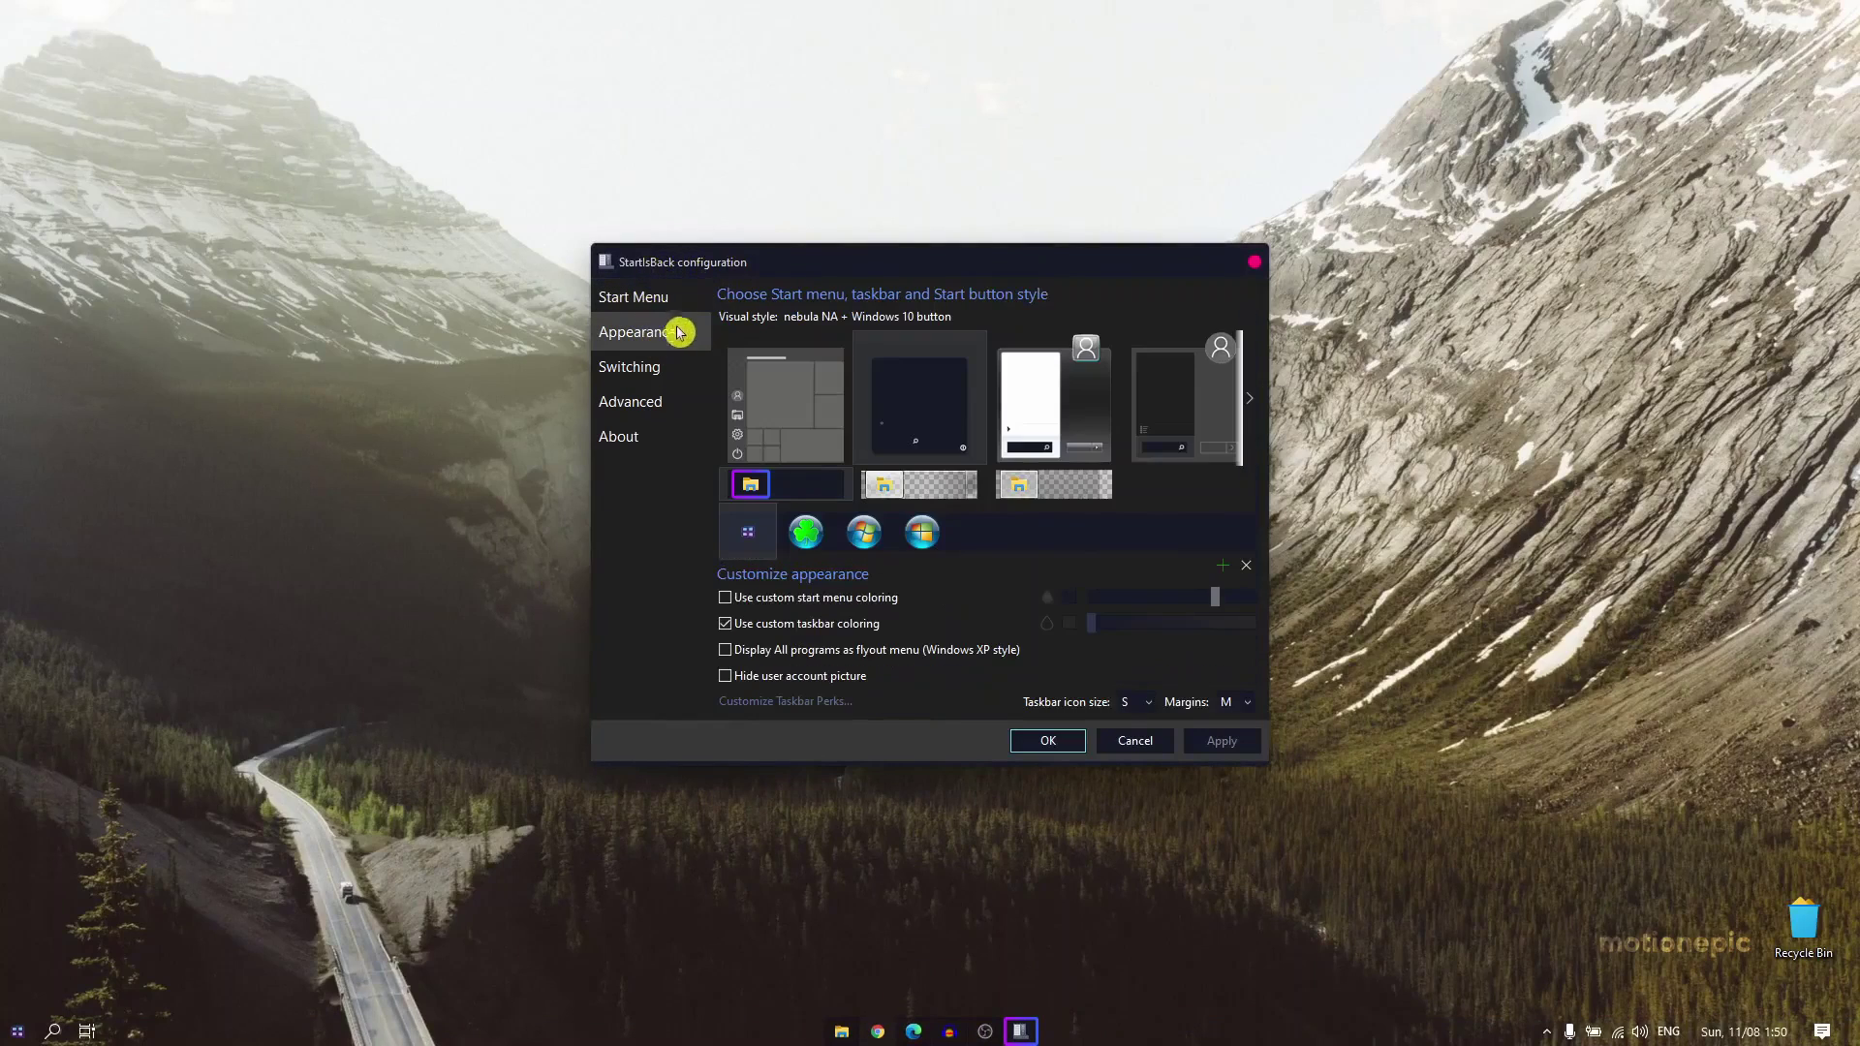
pyautogui.click(788, 703)
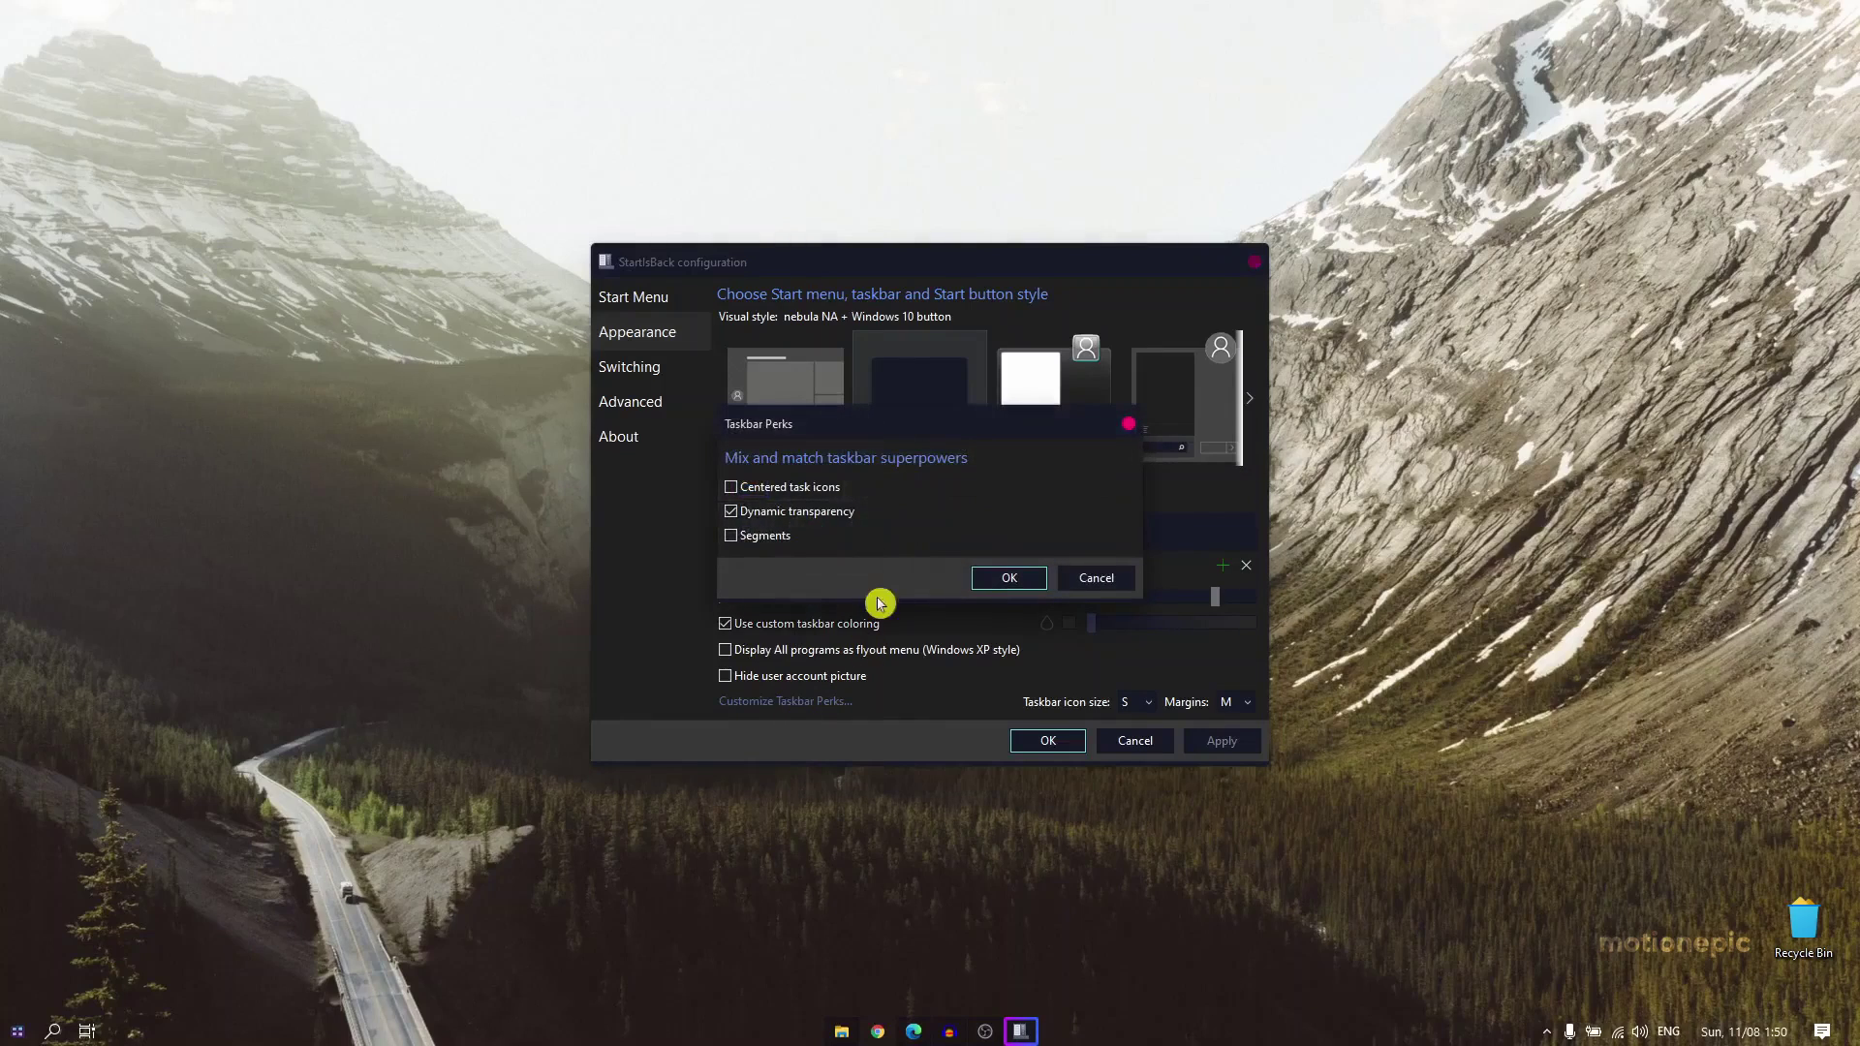
pyautogui.click(739, 492)
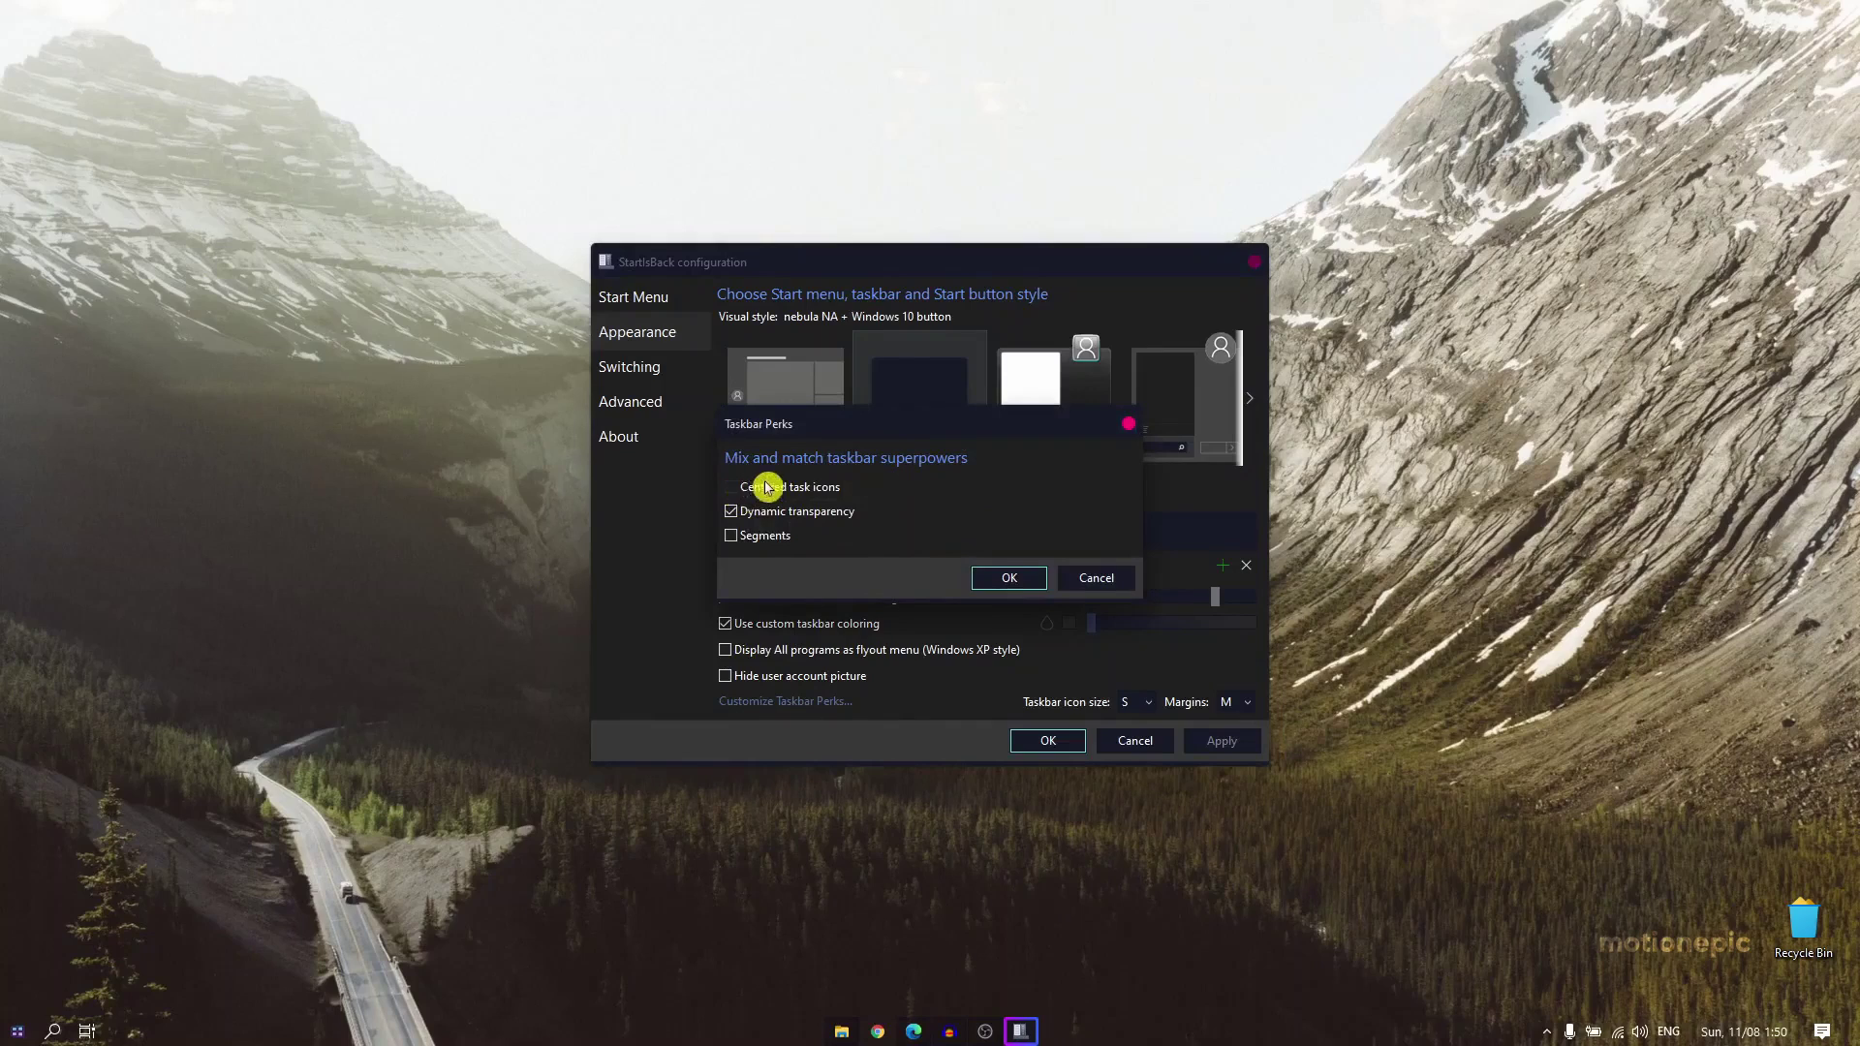
pyautogui.click(1012, 579)
pyautogui.click(1083, 742)
pyautogui.press('super')
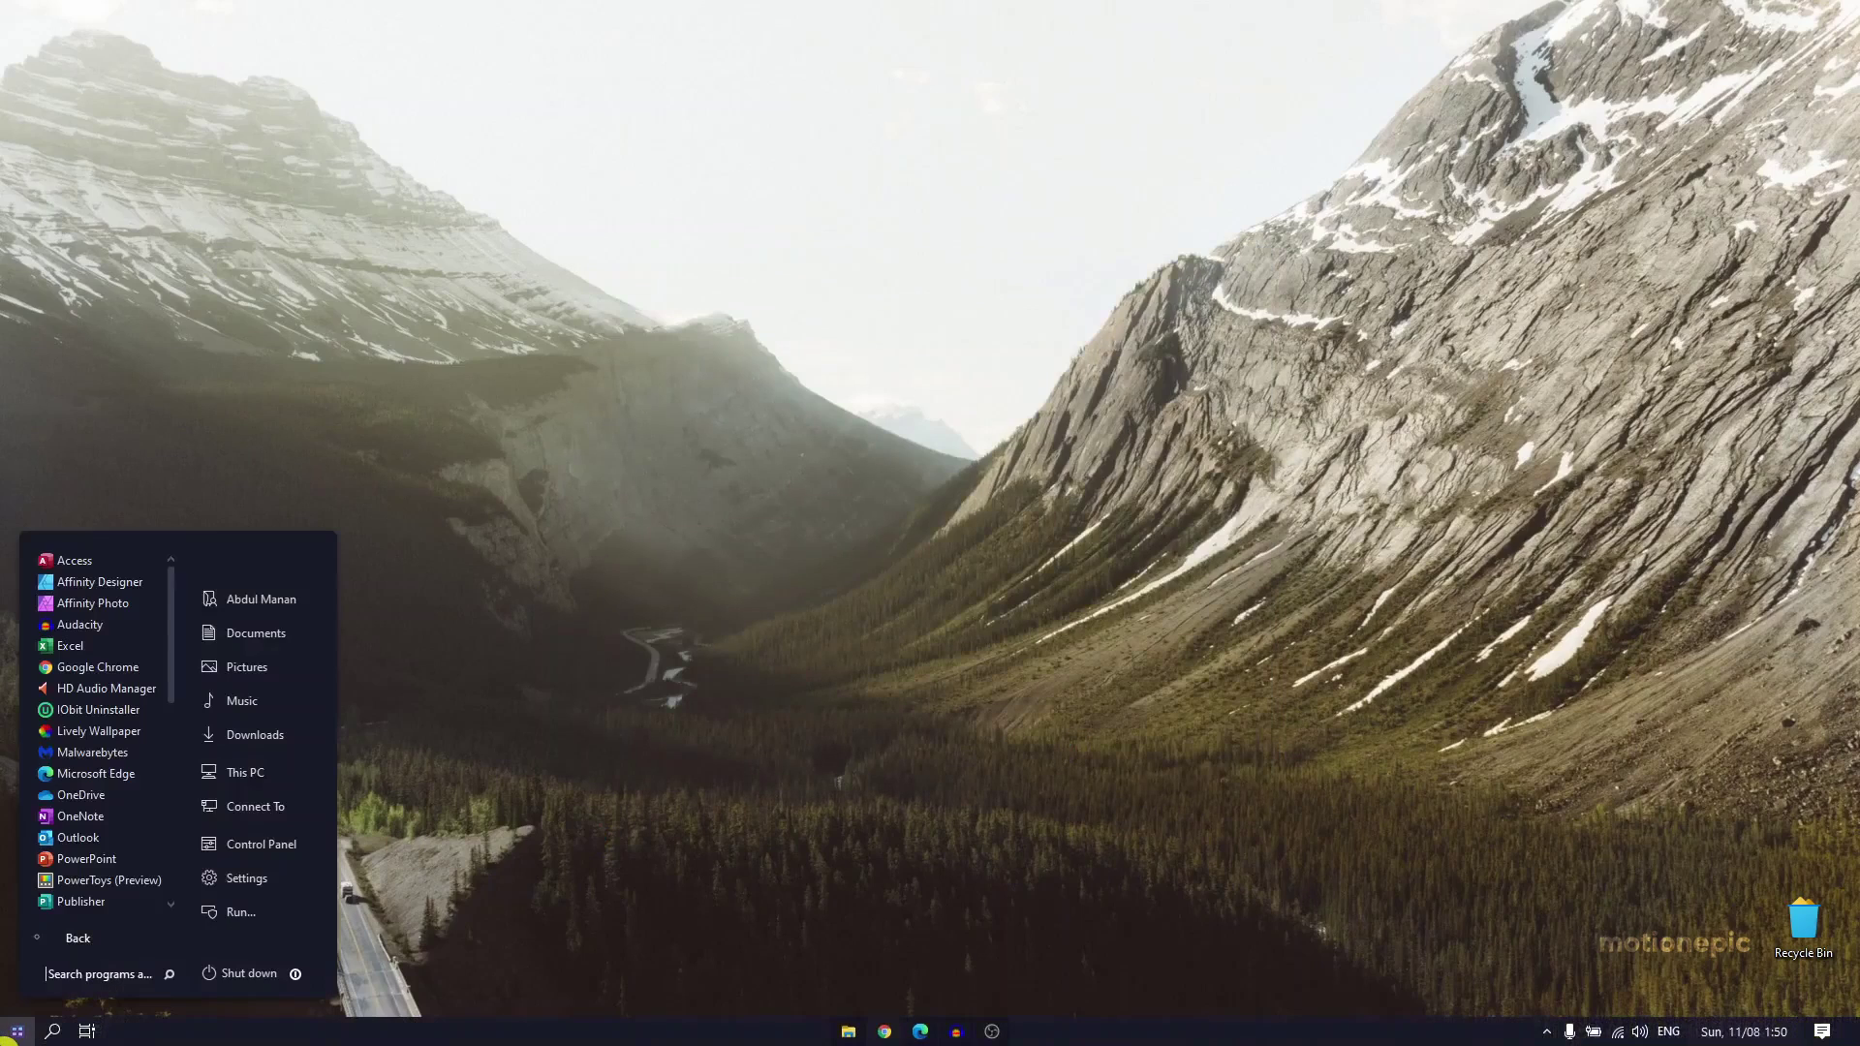
pyautogui.press('super')
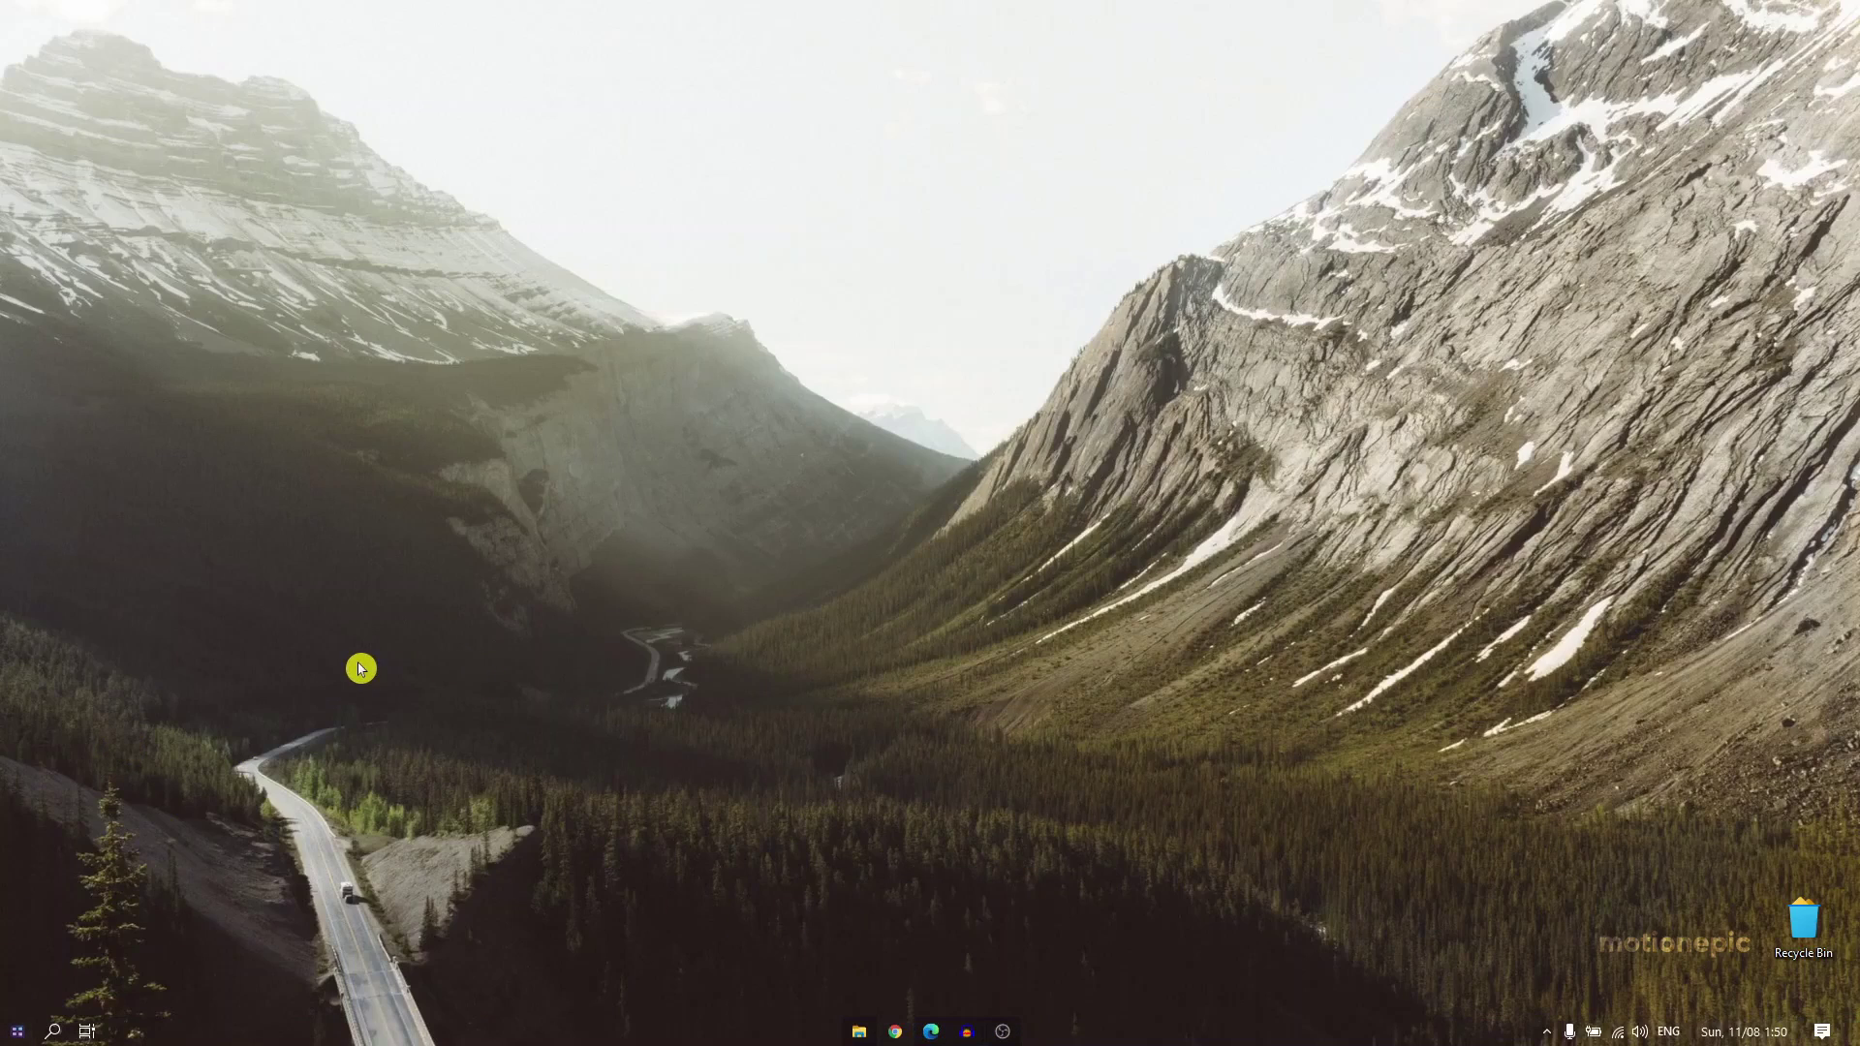
# Step: Scroll the TaskbarX page, then open the TaskbarX_1.6.2.0 folder in File Explorer
pyautogui.click(931, 1031)
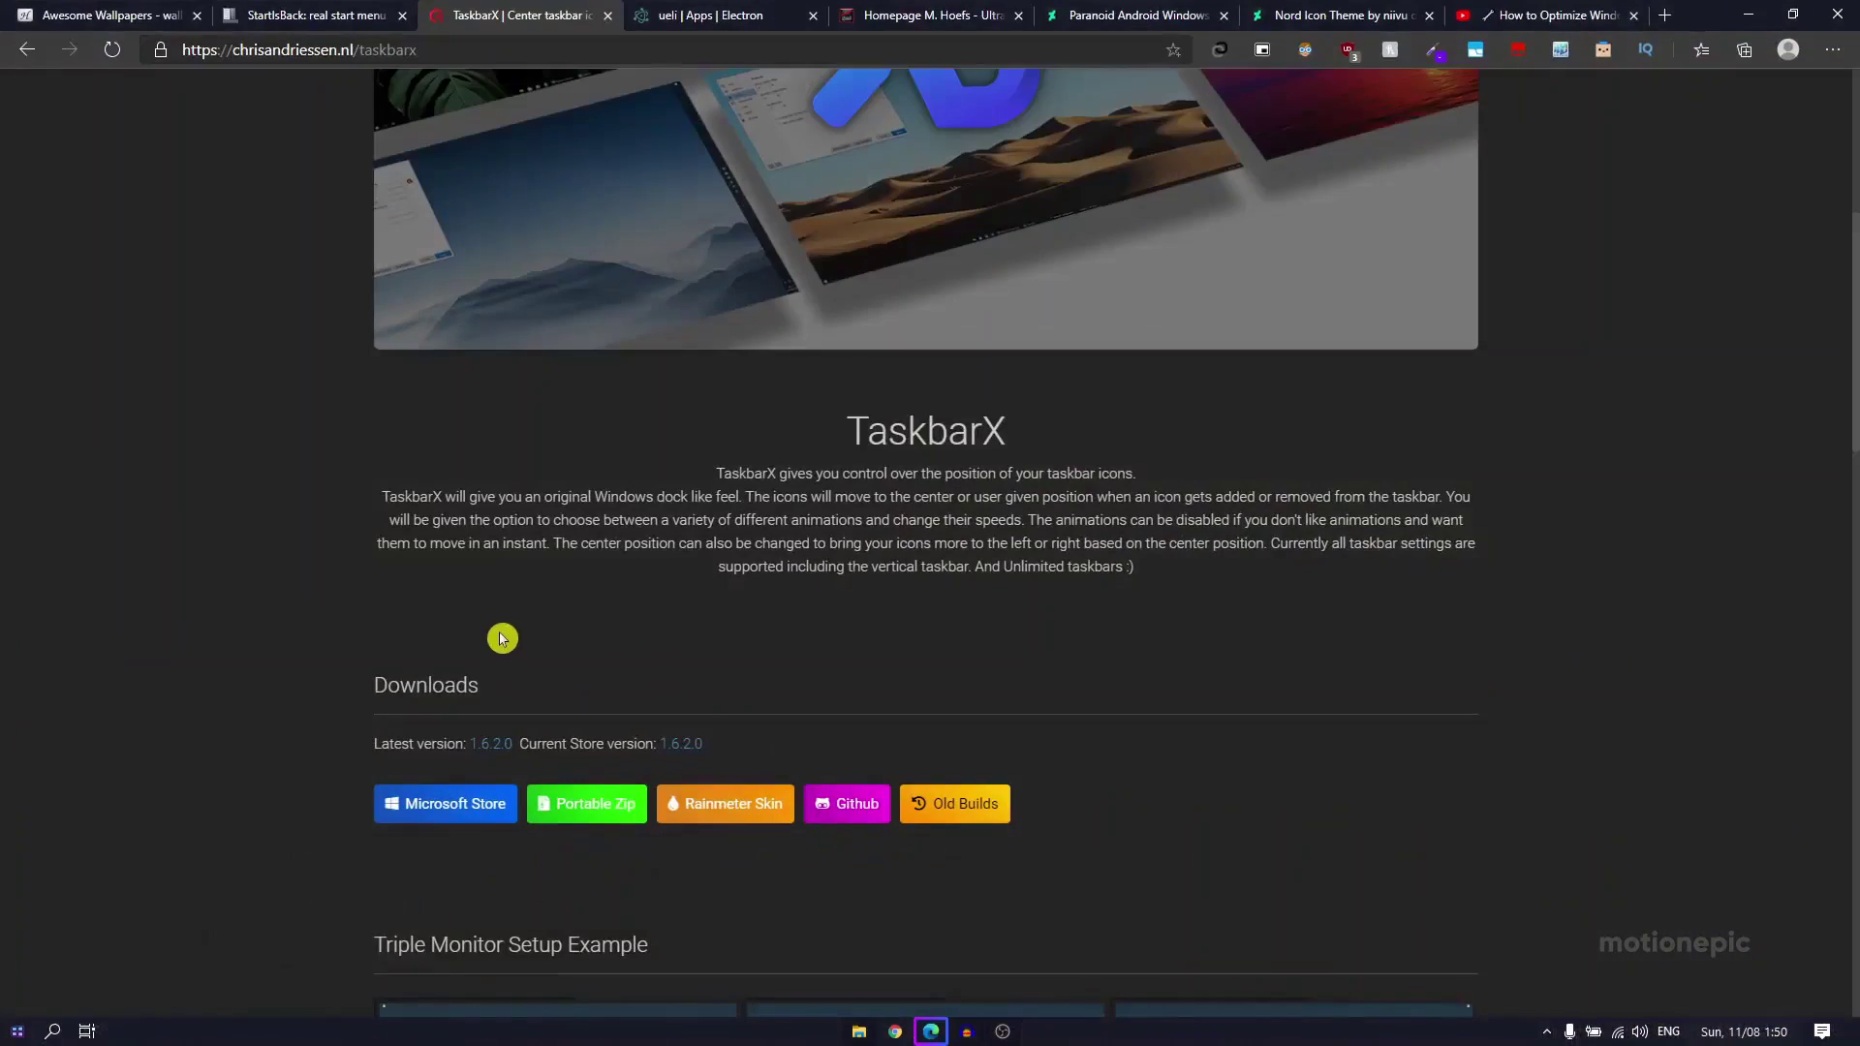
pyautogui.scroll(-1, 284, 479)
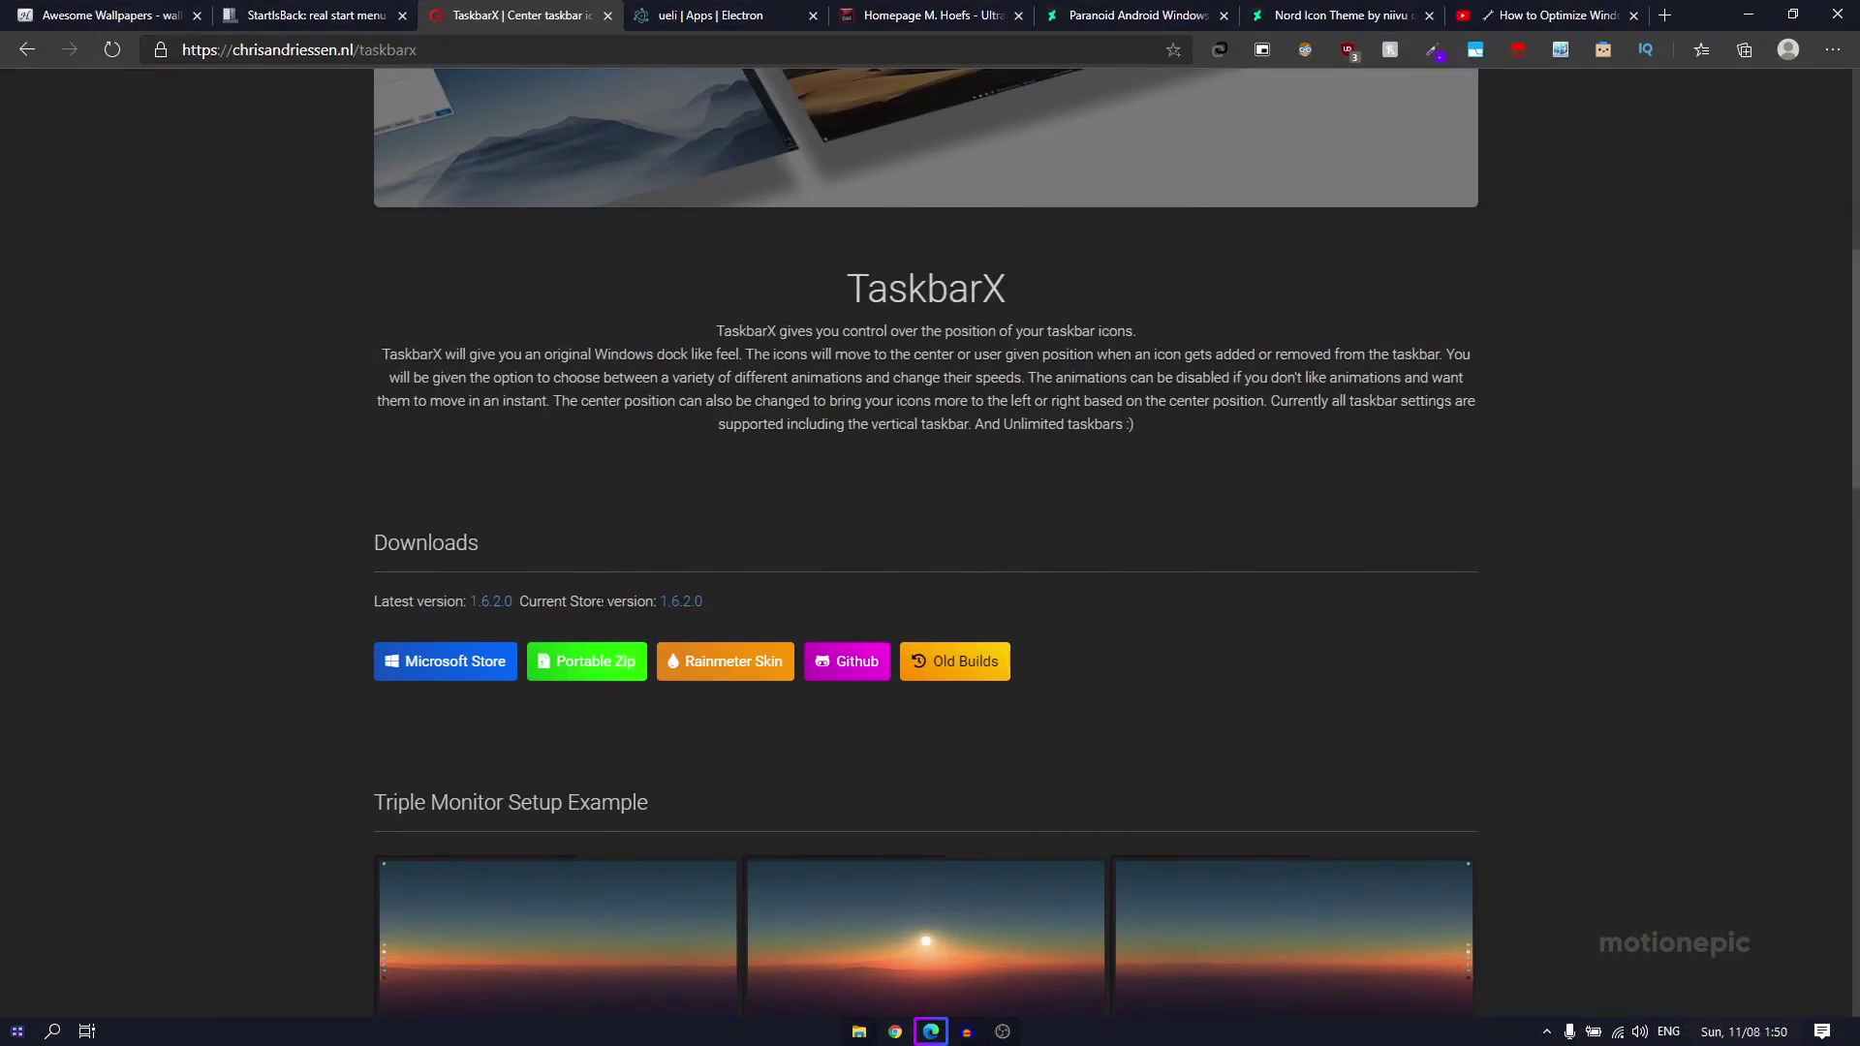
pyautogui.click(859, 1032)
pyautogui.doubleClick(703, 332)
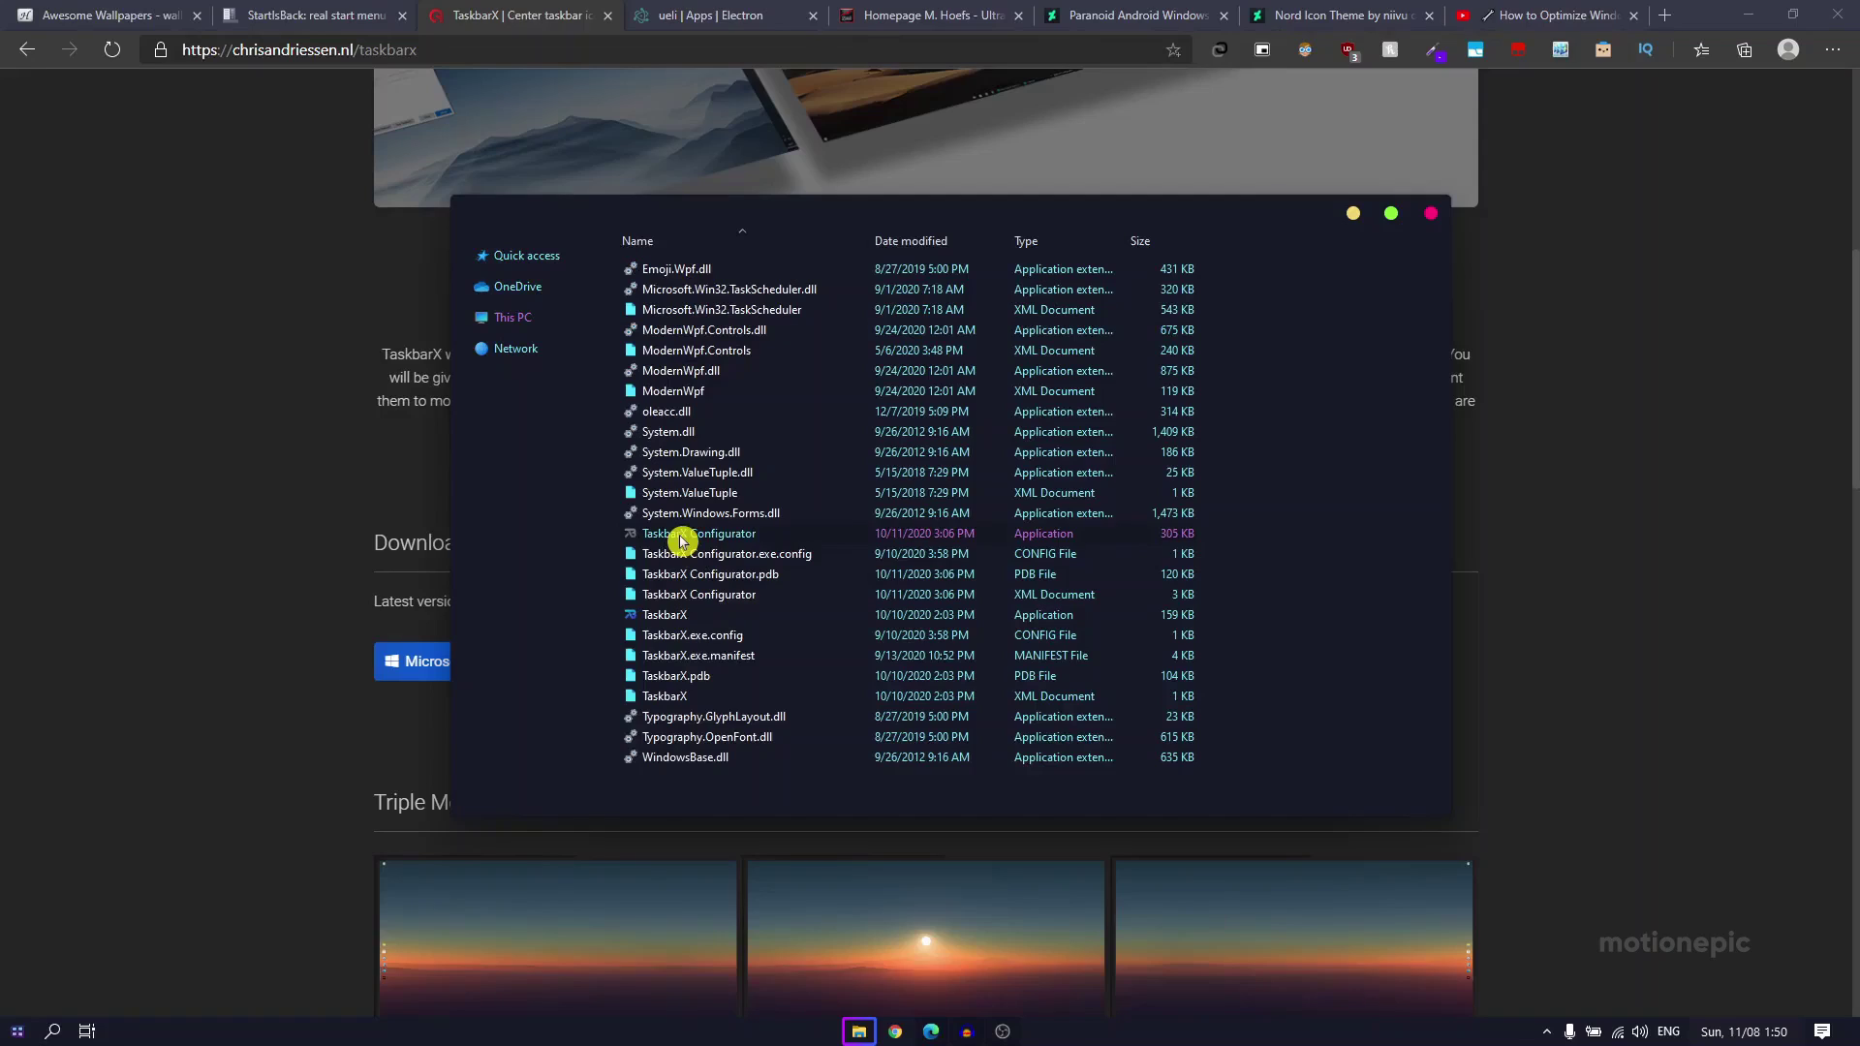
# Step: Launch TaskbarX Configurator and apply the Acrylic taskbar style
pyautogui.doubleClick(681, 534)
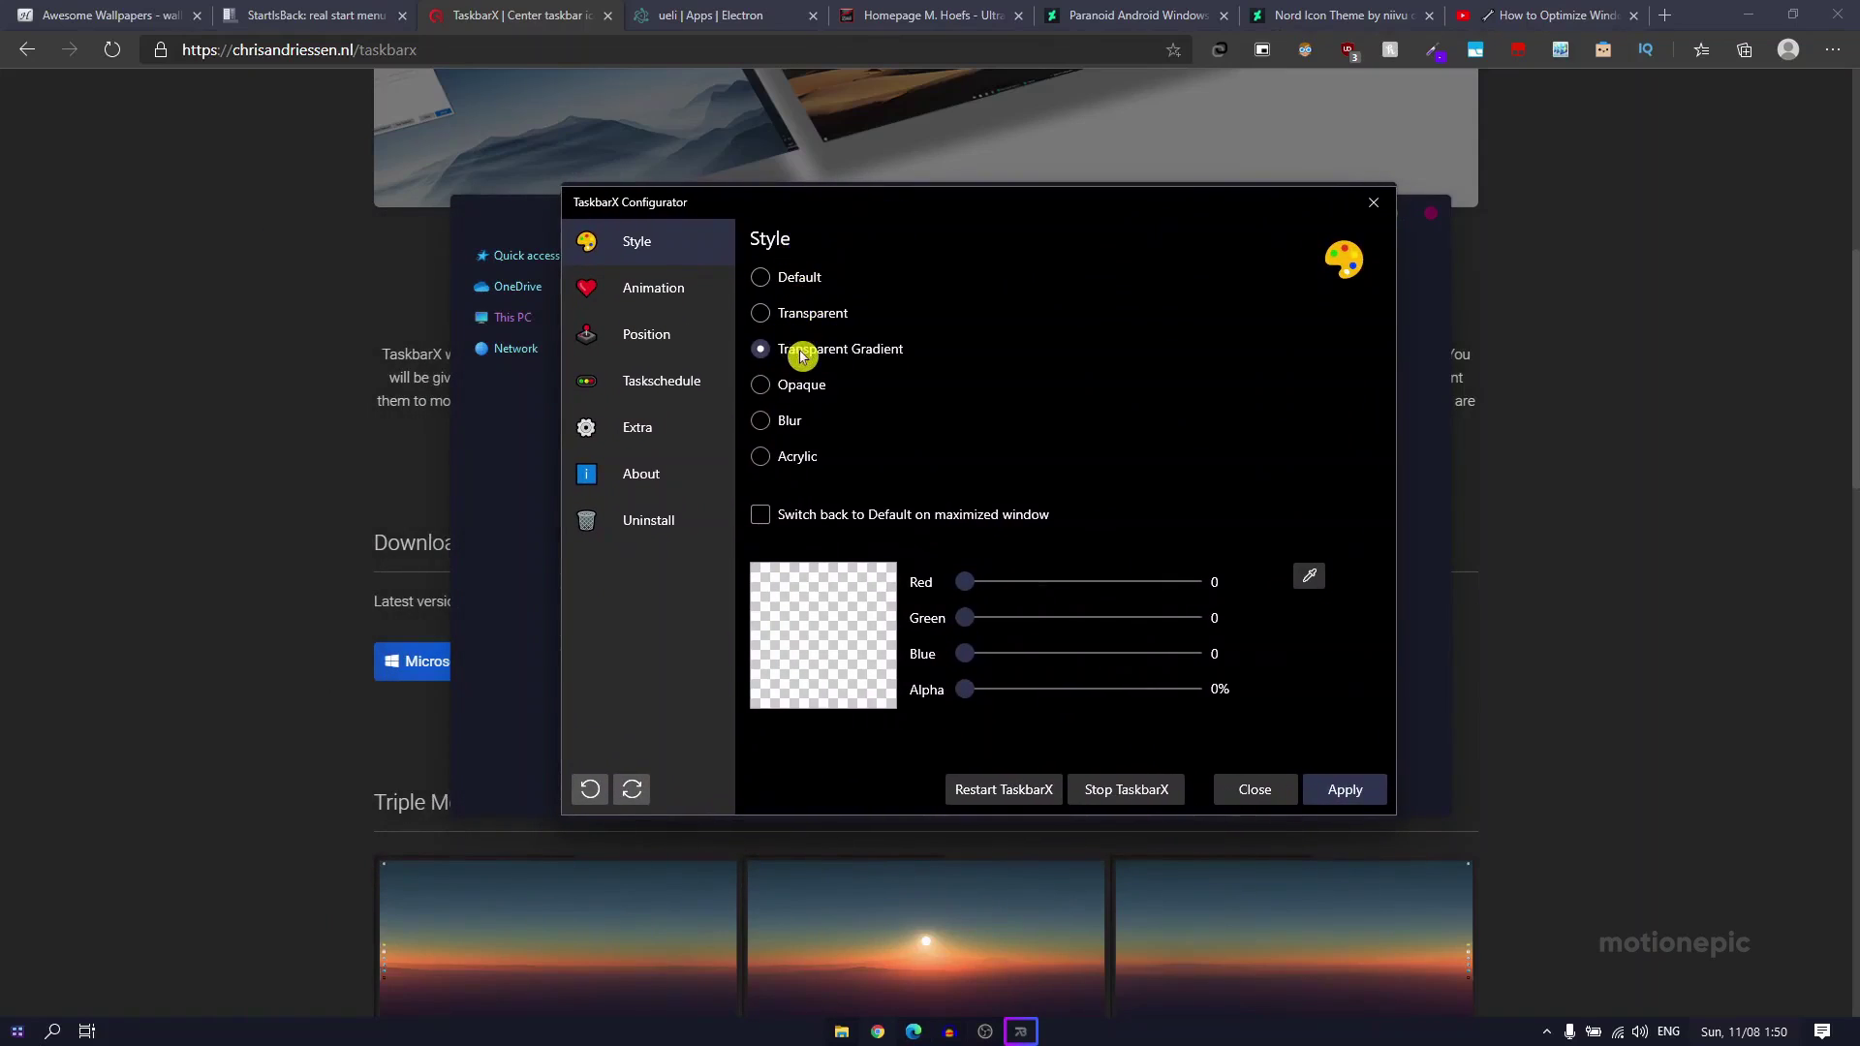
pyautogui.click(791, 421)
pyautogui.click(789, 458)
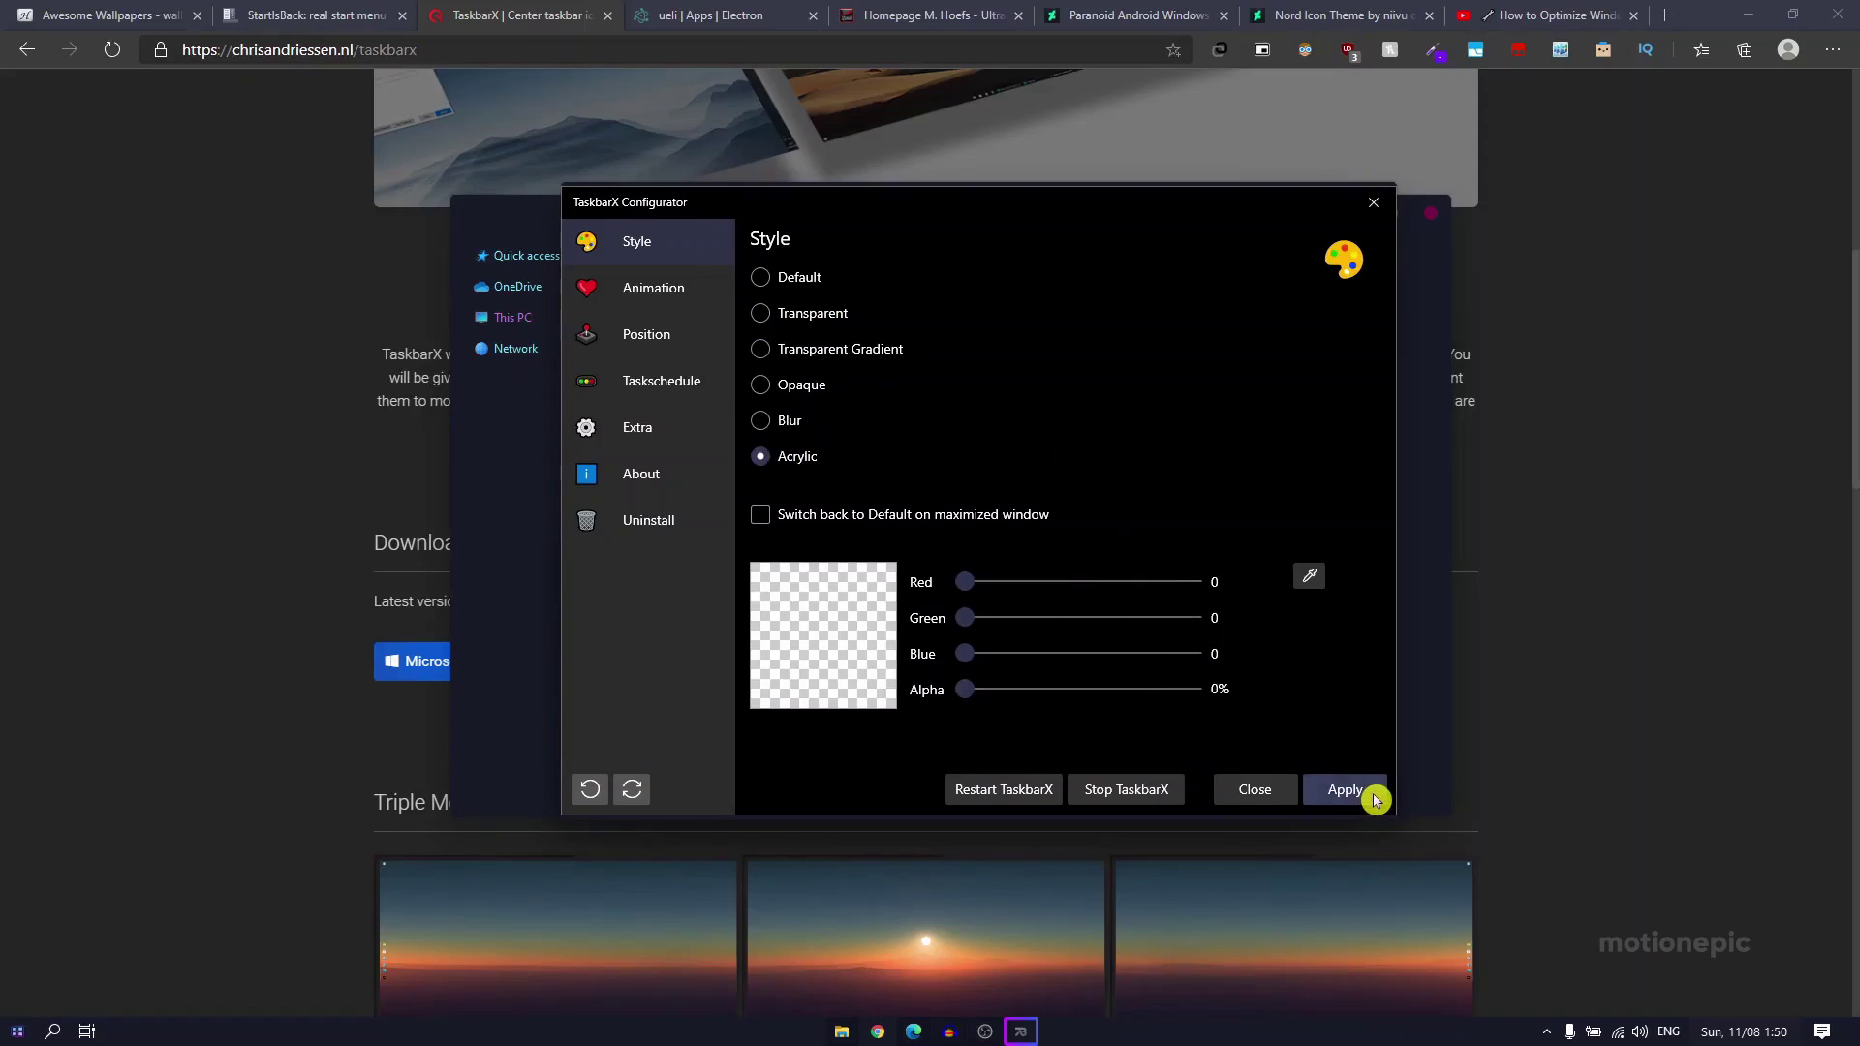
pyautogui.click(1174, 777)
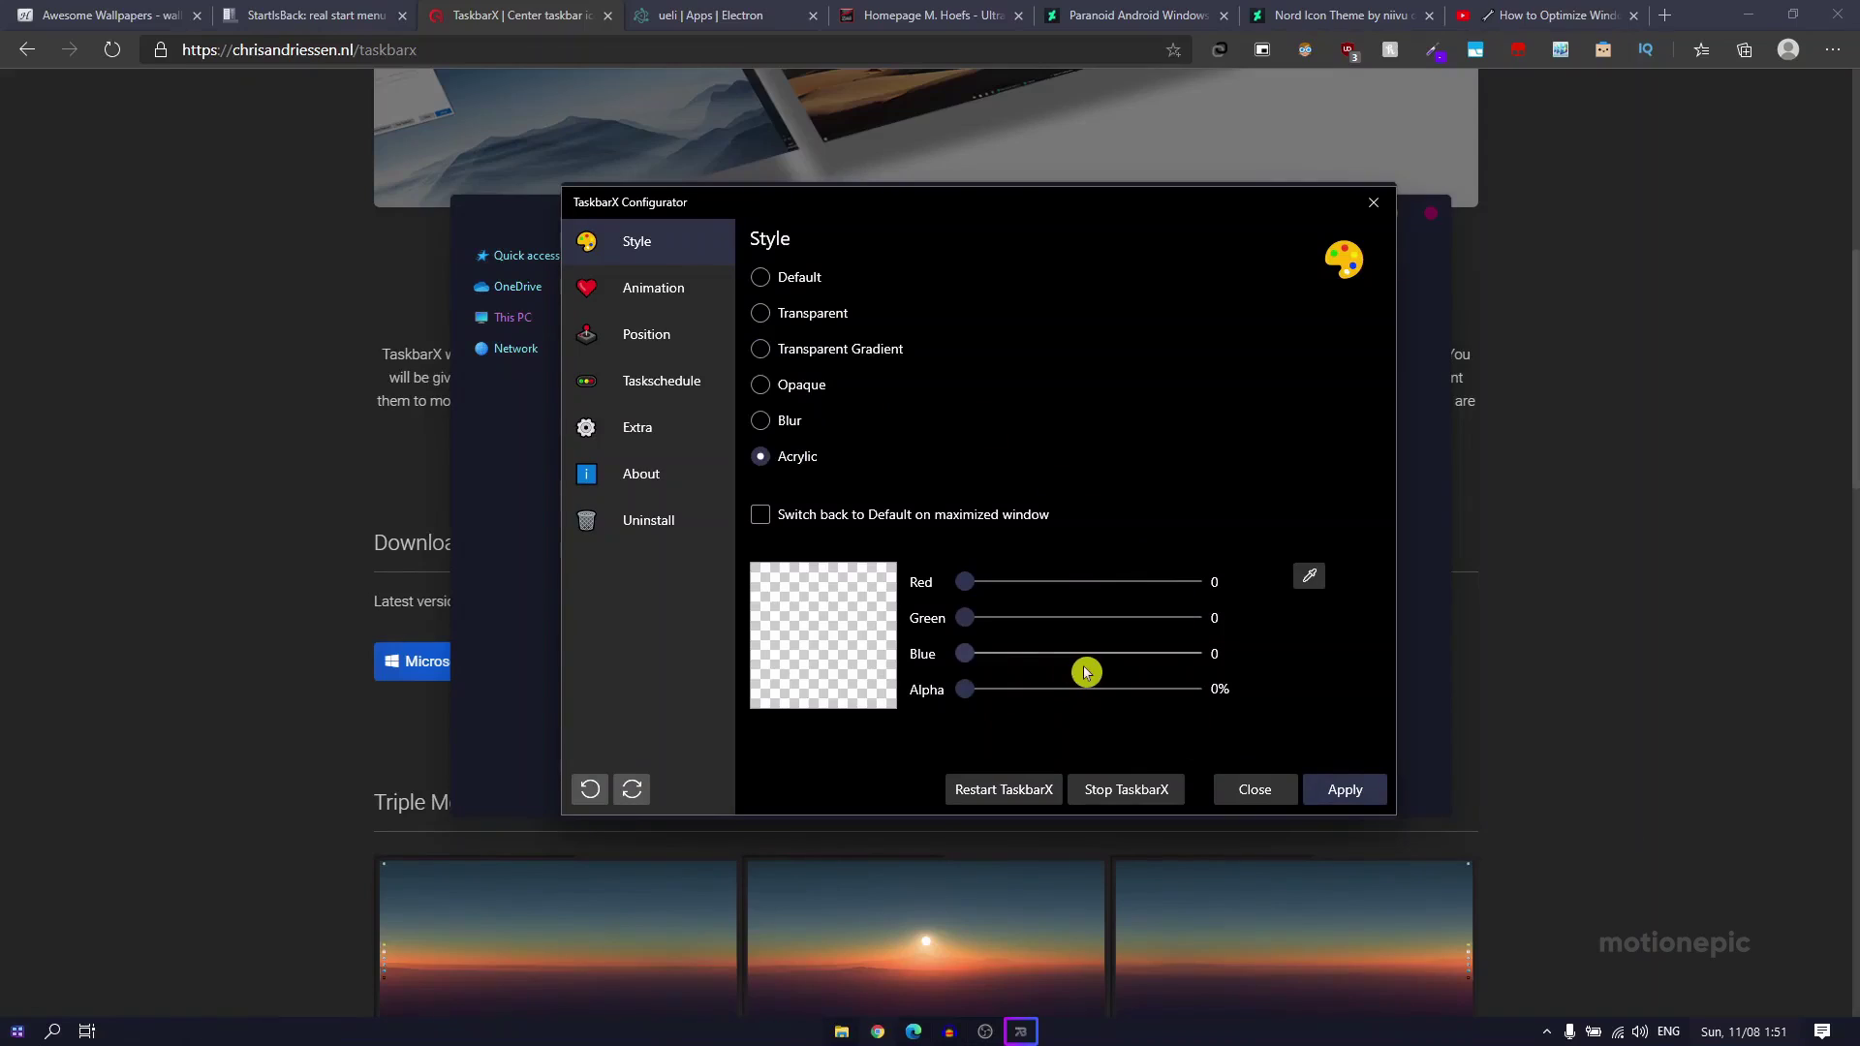
# Step: Close the Configurator, return Explorer to the parent folder, and show the desktop
pyautogui.hotkey('alt', 'F4')
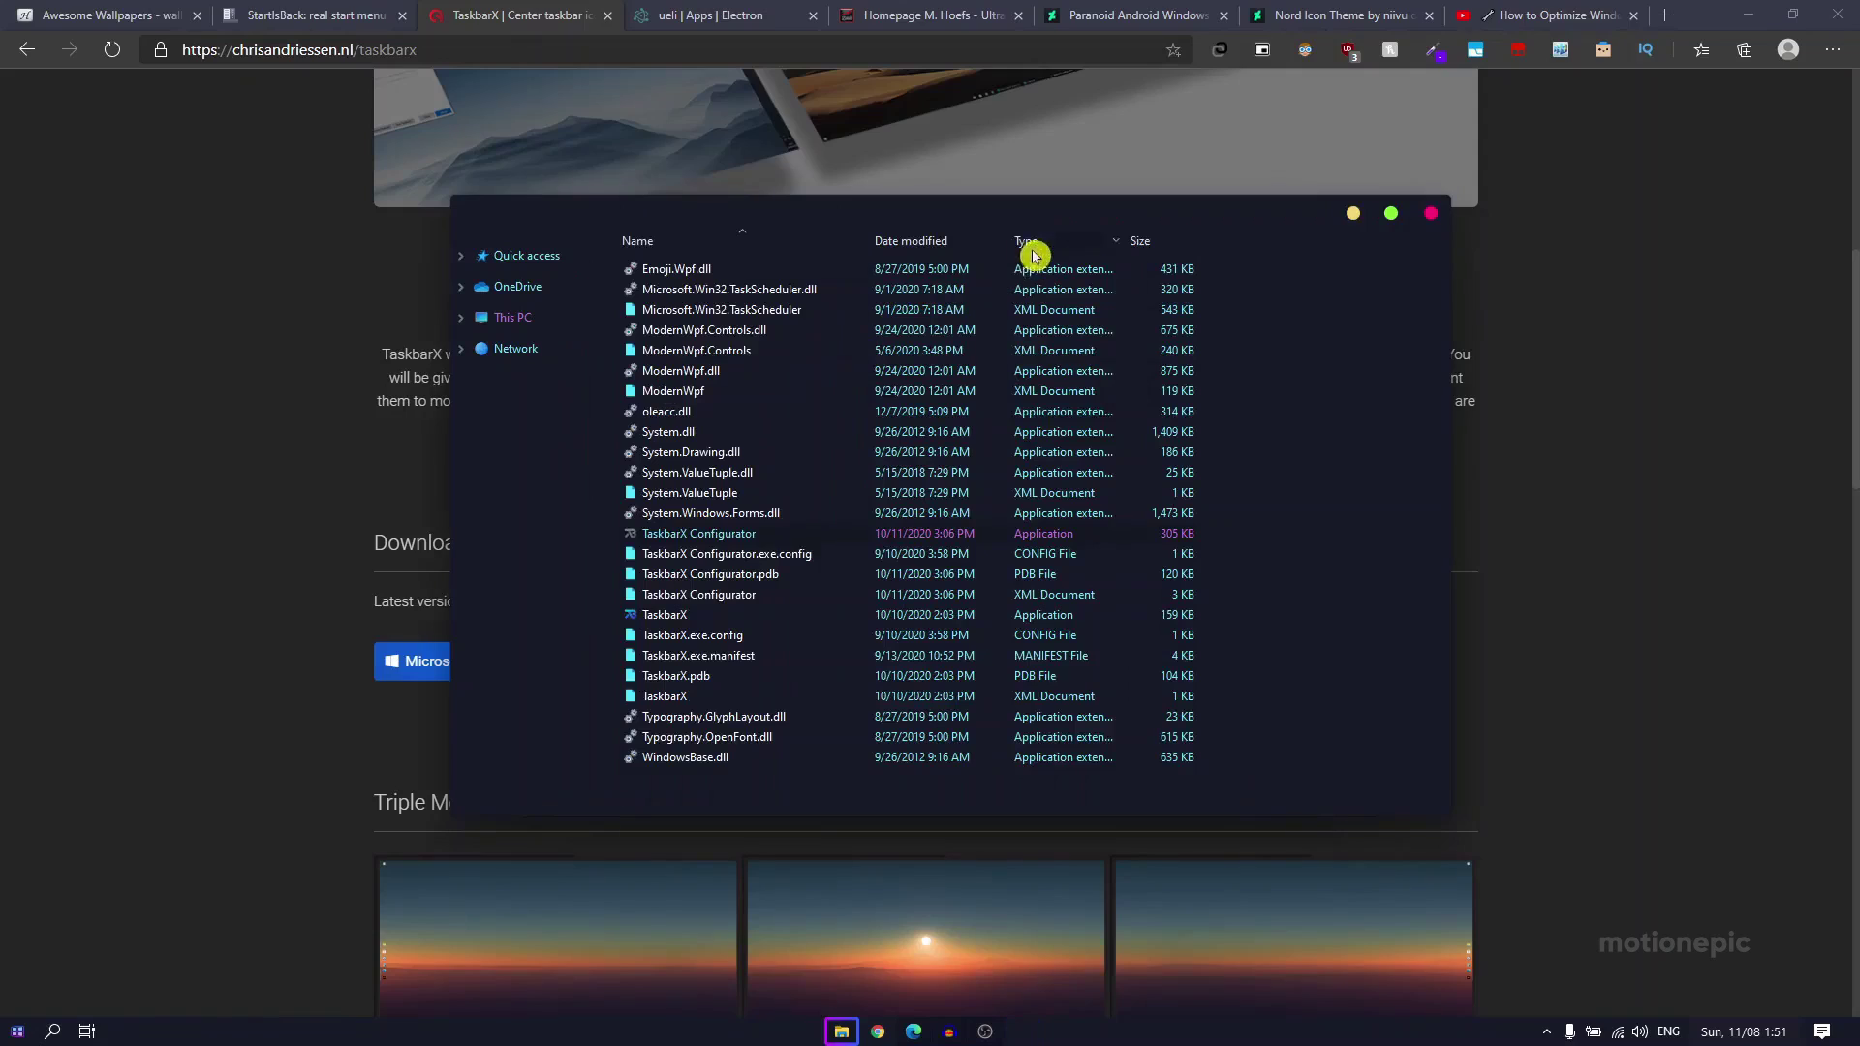
pyautogui.hotkey('alt', 'Left')
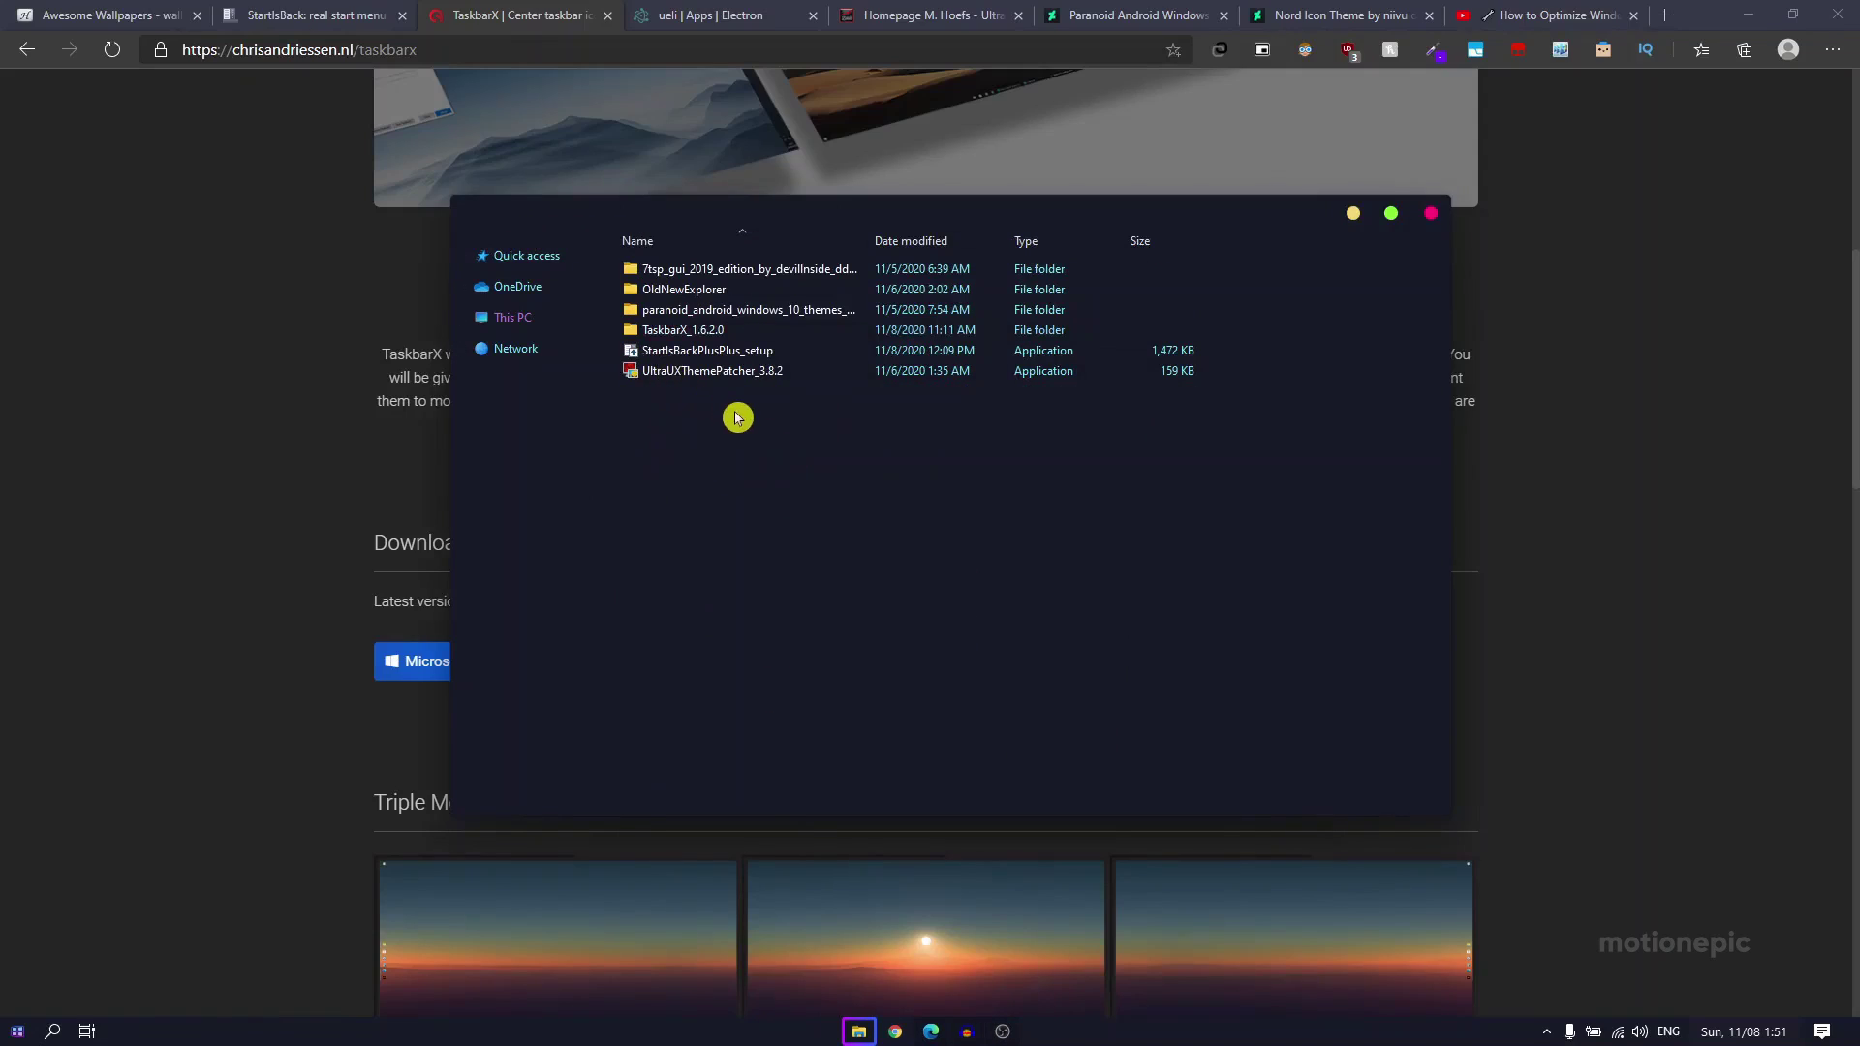
pyautogui.press('super+d')
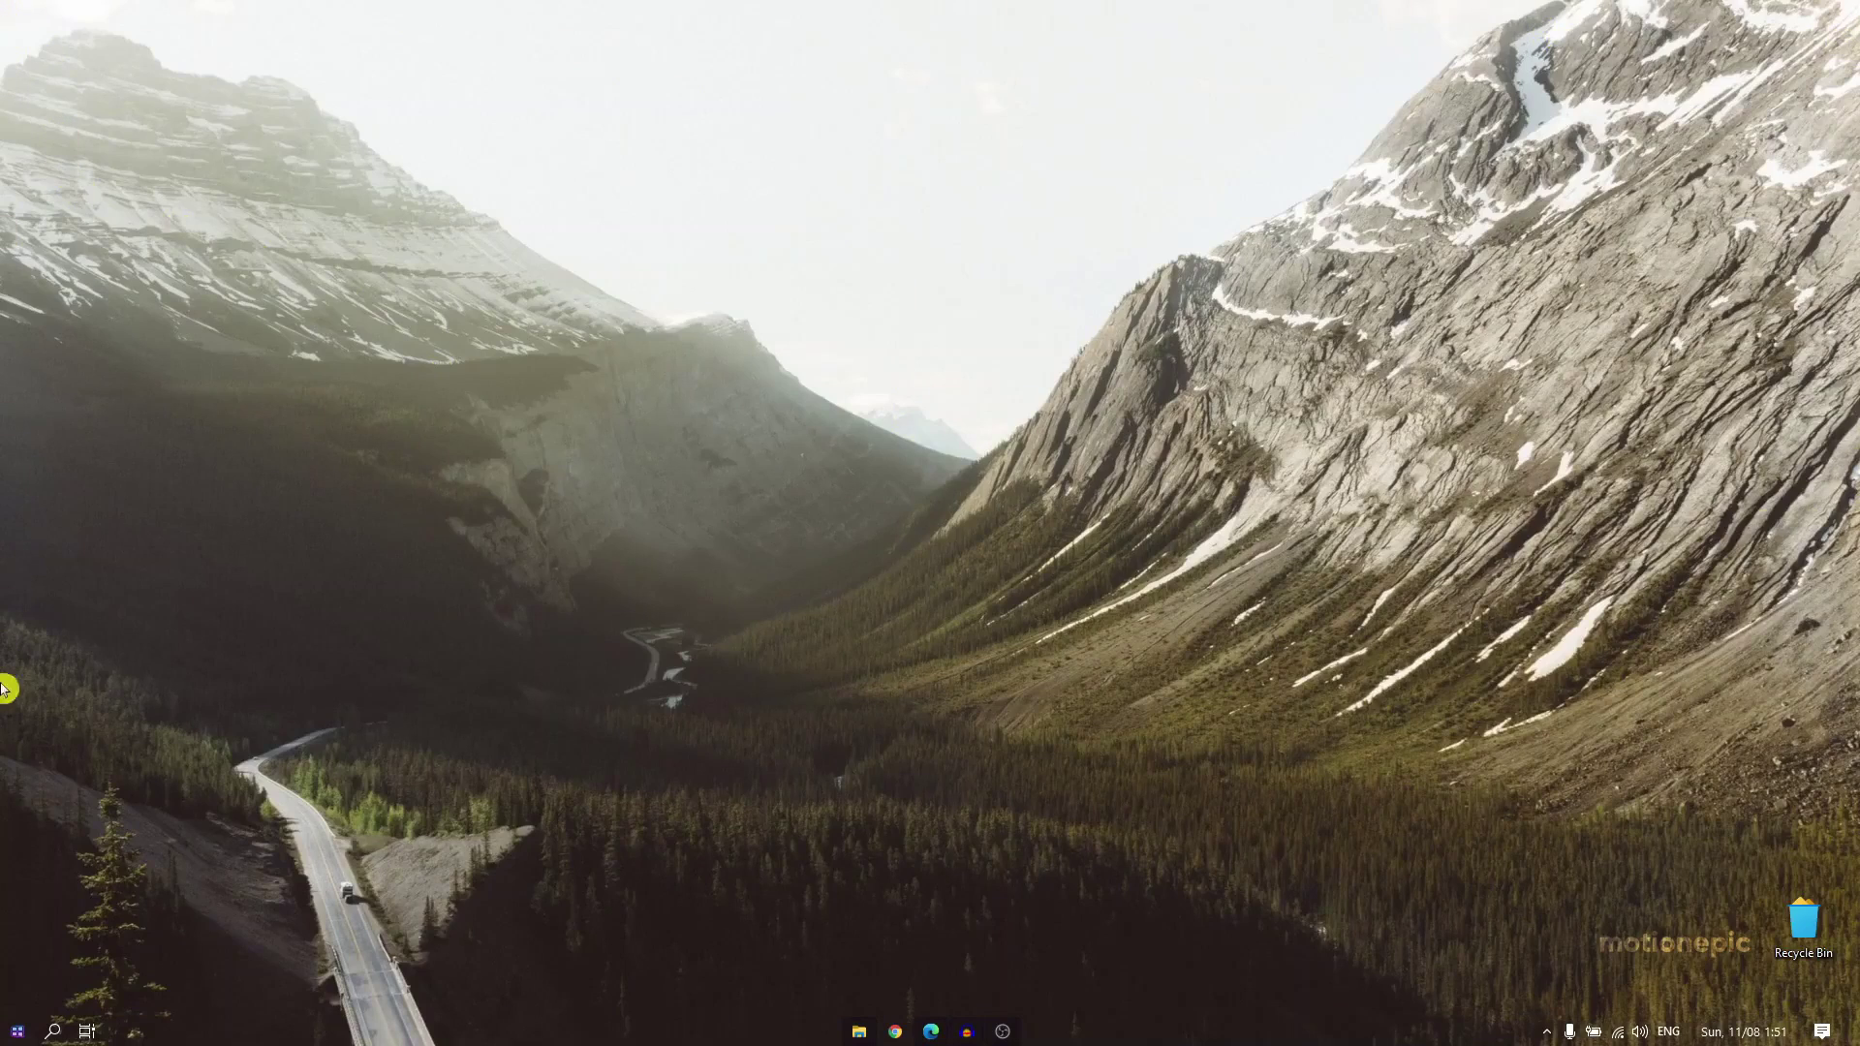
# Step: Drag selection boxes around the Recycle Bin on the desktop
pyautogui.moveTo(1613, 671); pyautogui.dragTo(1848, 1017)
pyautogui.moveTo(1561, 772); pyautogui.dragTo(1855, 1015)
pyautogui.moveTo(1723, 795); pyautogui.dragTo(1852, 1017)
pyautogui.moveTo(1453, 740); pyautogui.dragTo(1856, 998)
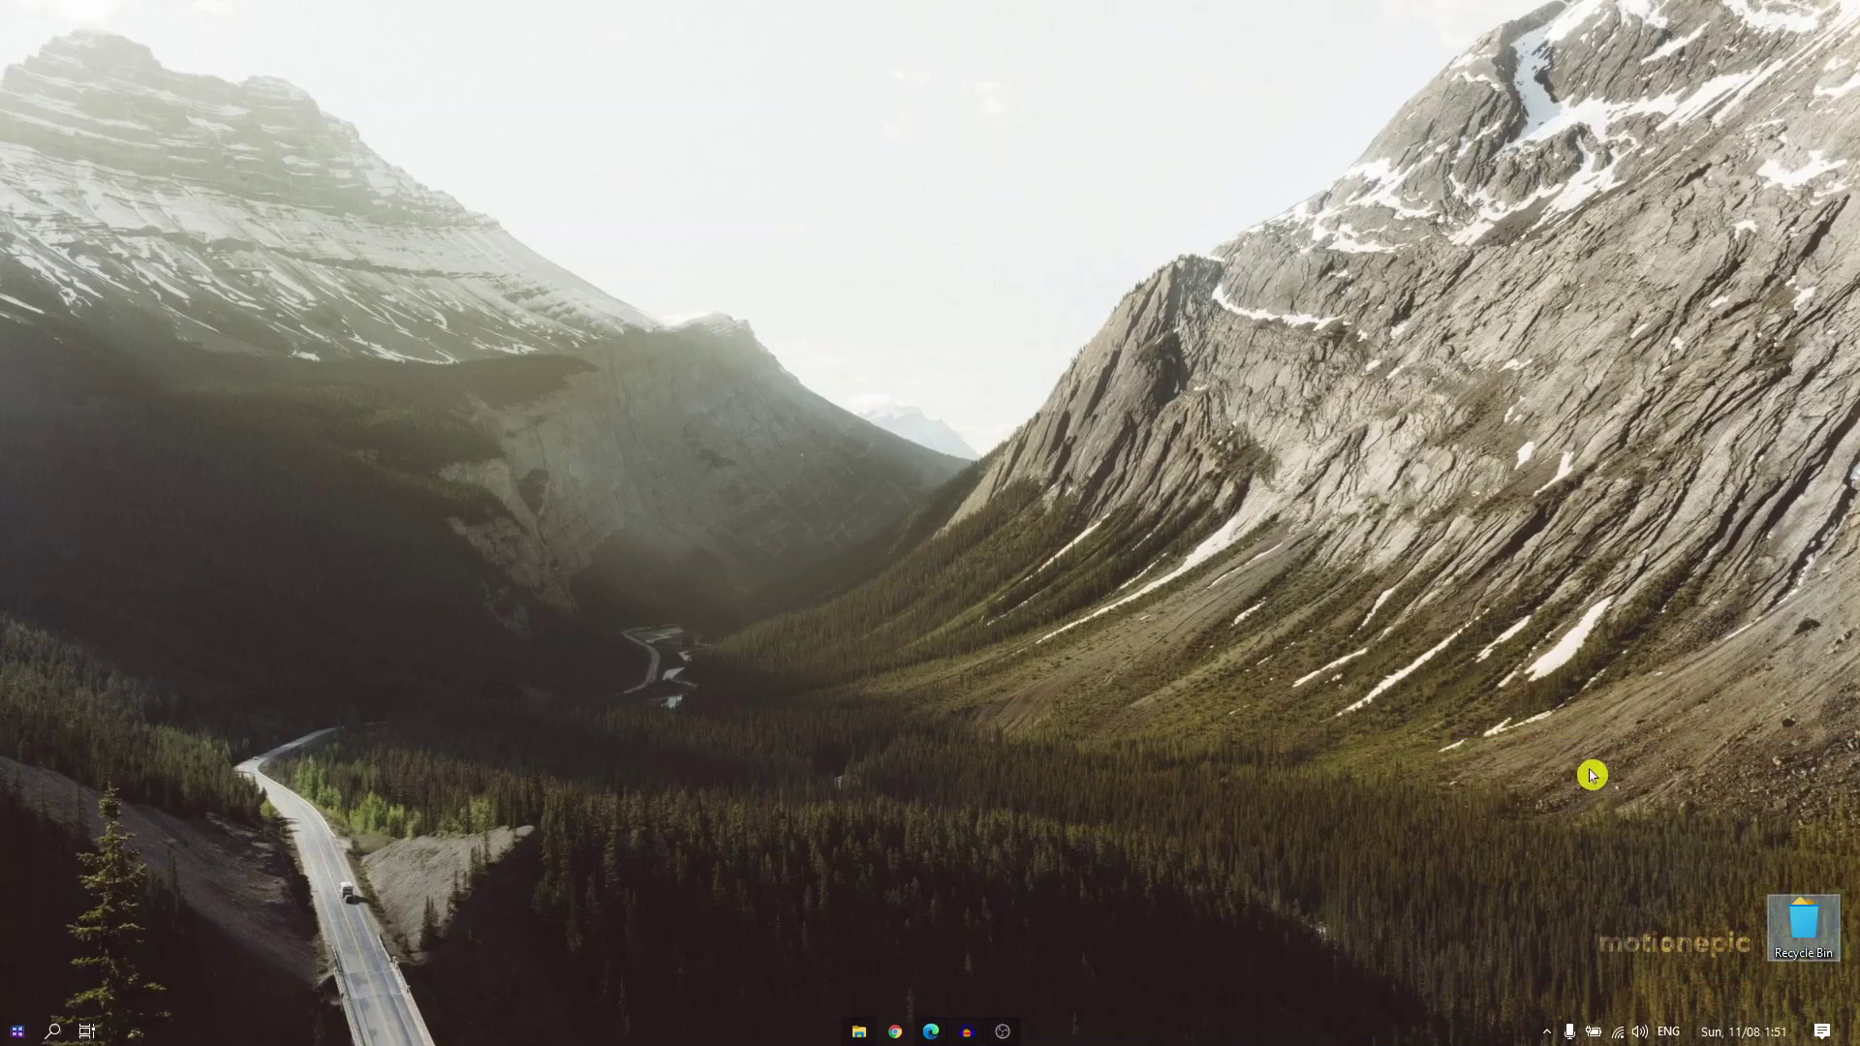
pyautogui.moveTo(1602, 776); pyautogui.dragTo(1852, 997)
# Step: Switch Edge to the ueli app tab, then summon the ueli launcher with Alt+Space
pyautogui.click(930, 1029)
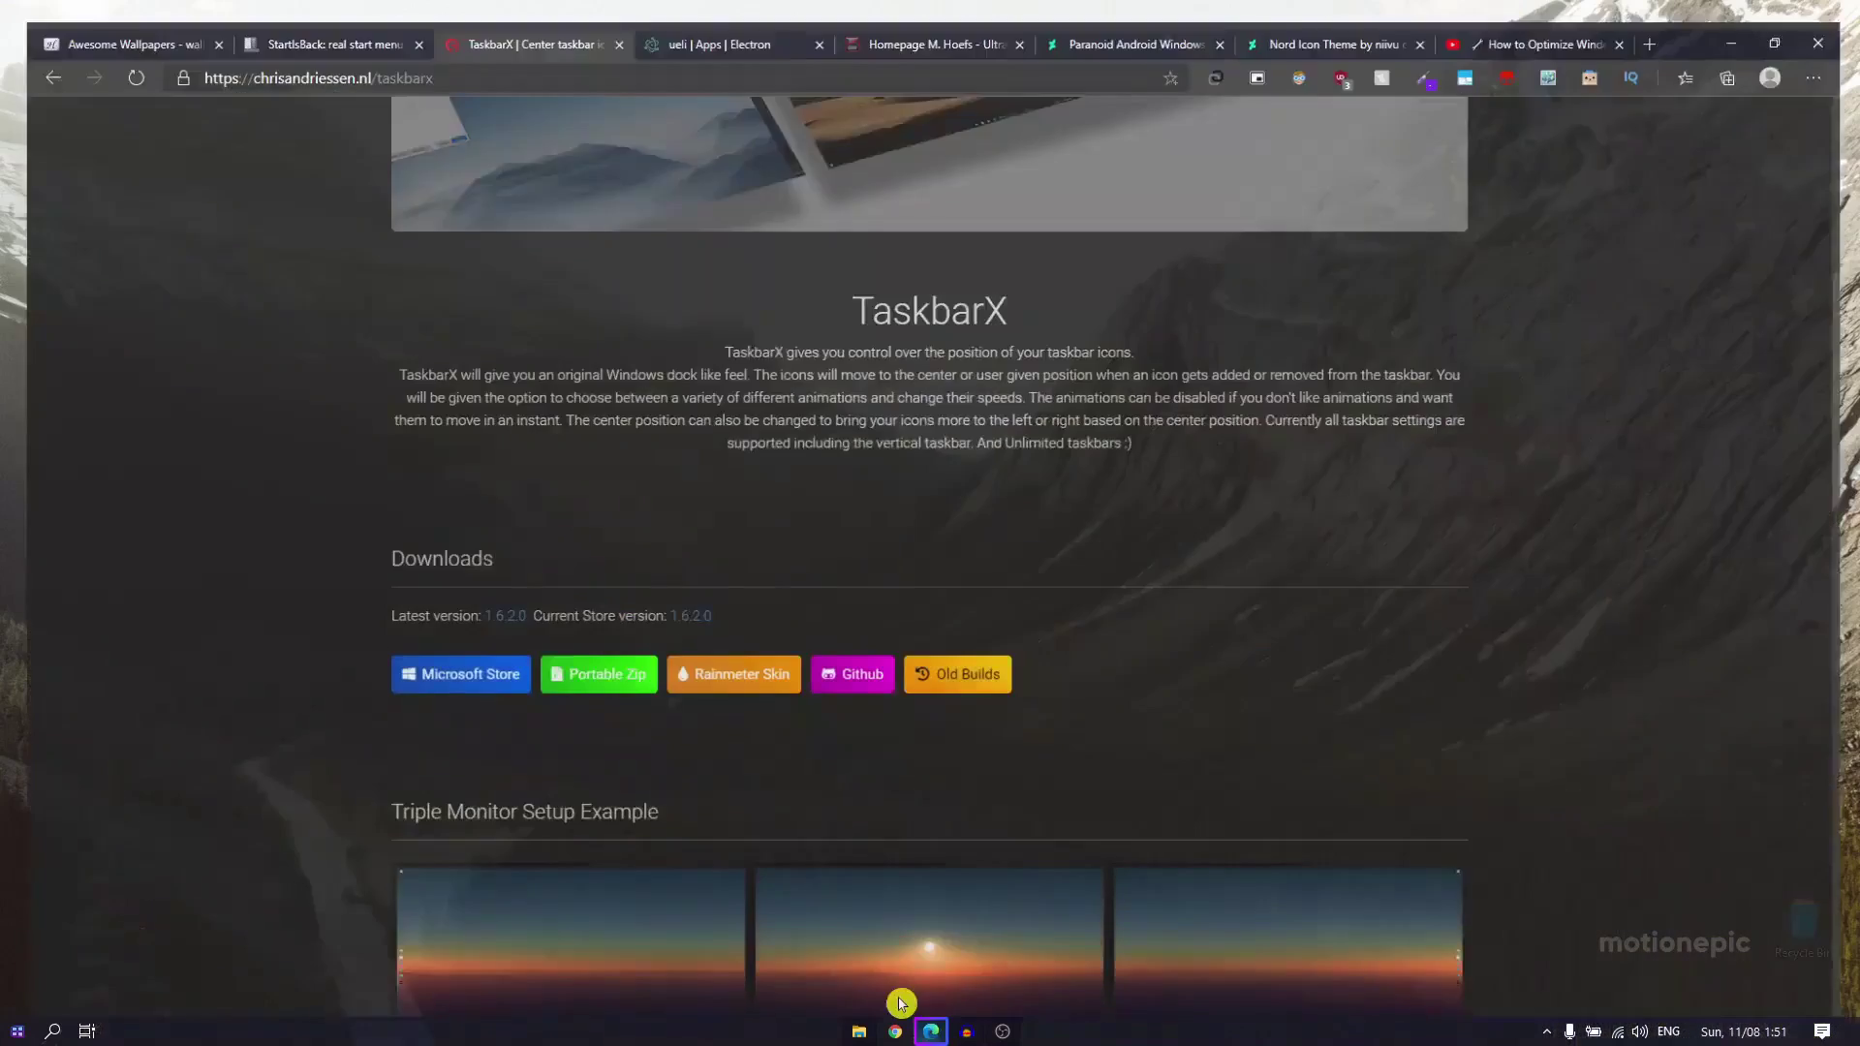
pyautogui.click(689, 15)
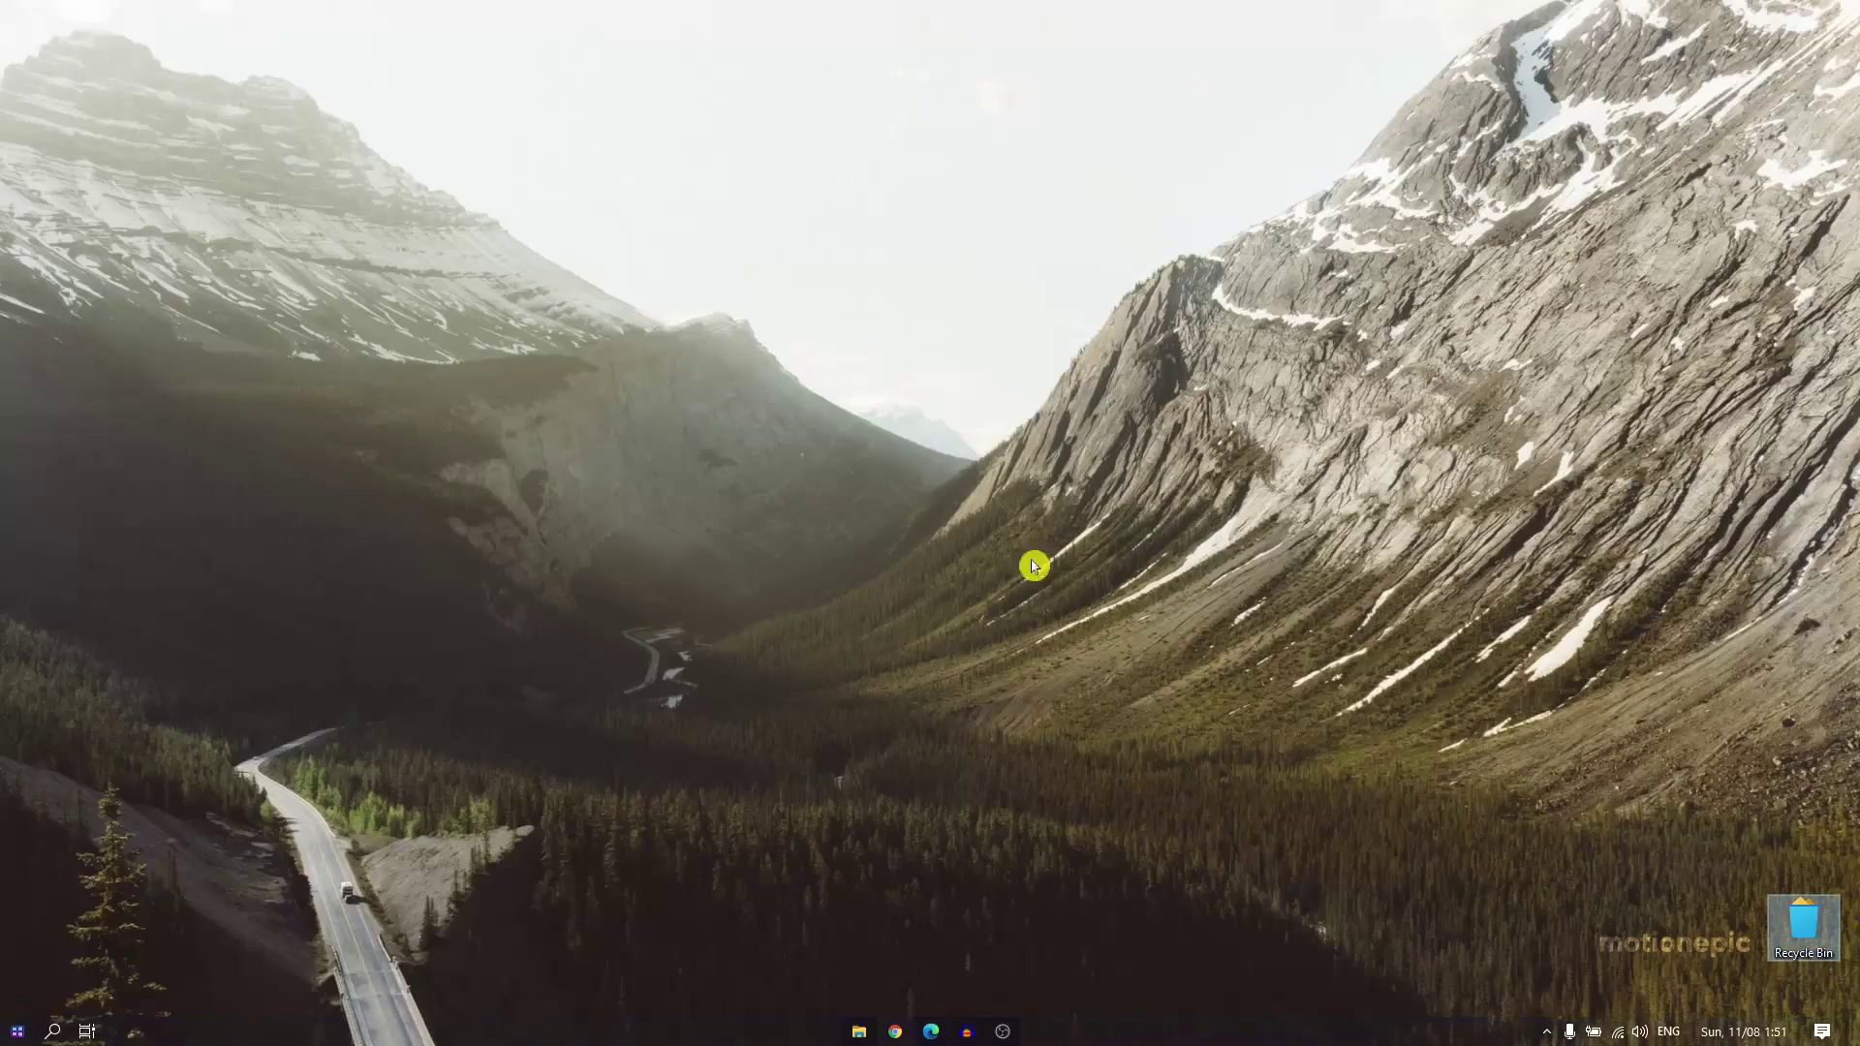
pyautogui.hotkey('alt', 'space')
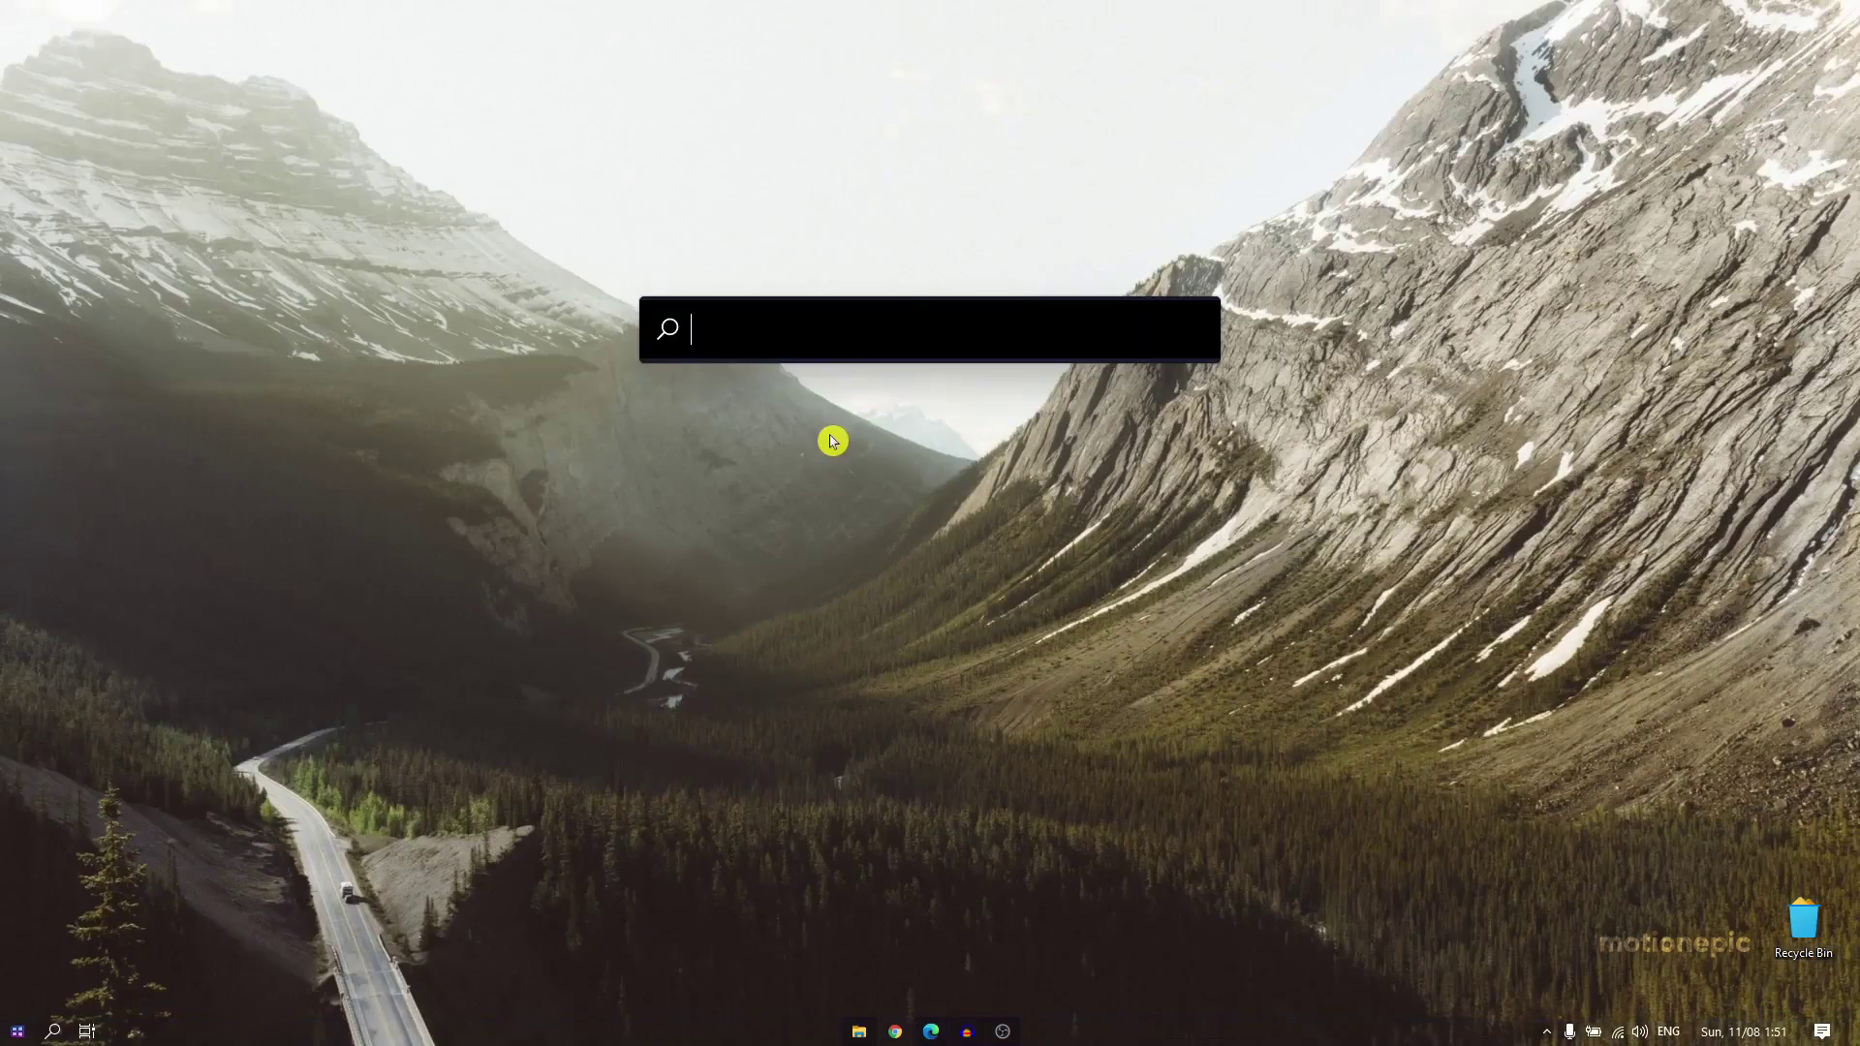
# Step: Enter '1 usd in inr' in ueli to see the 74.14 INR conversion
pyautogui.click(665, 334)
pyautogui.write('1')
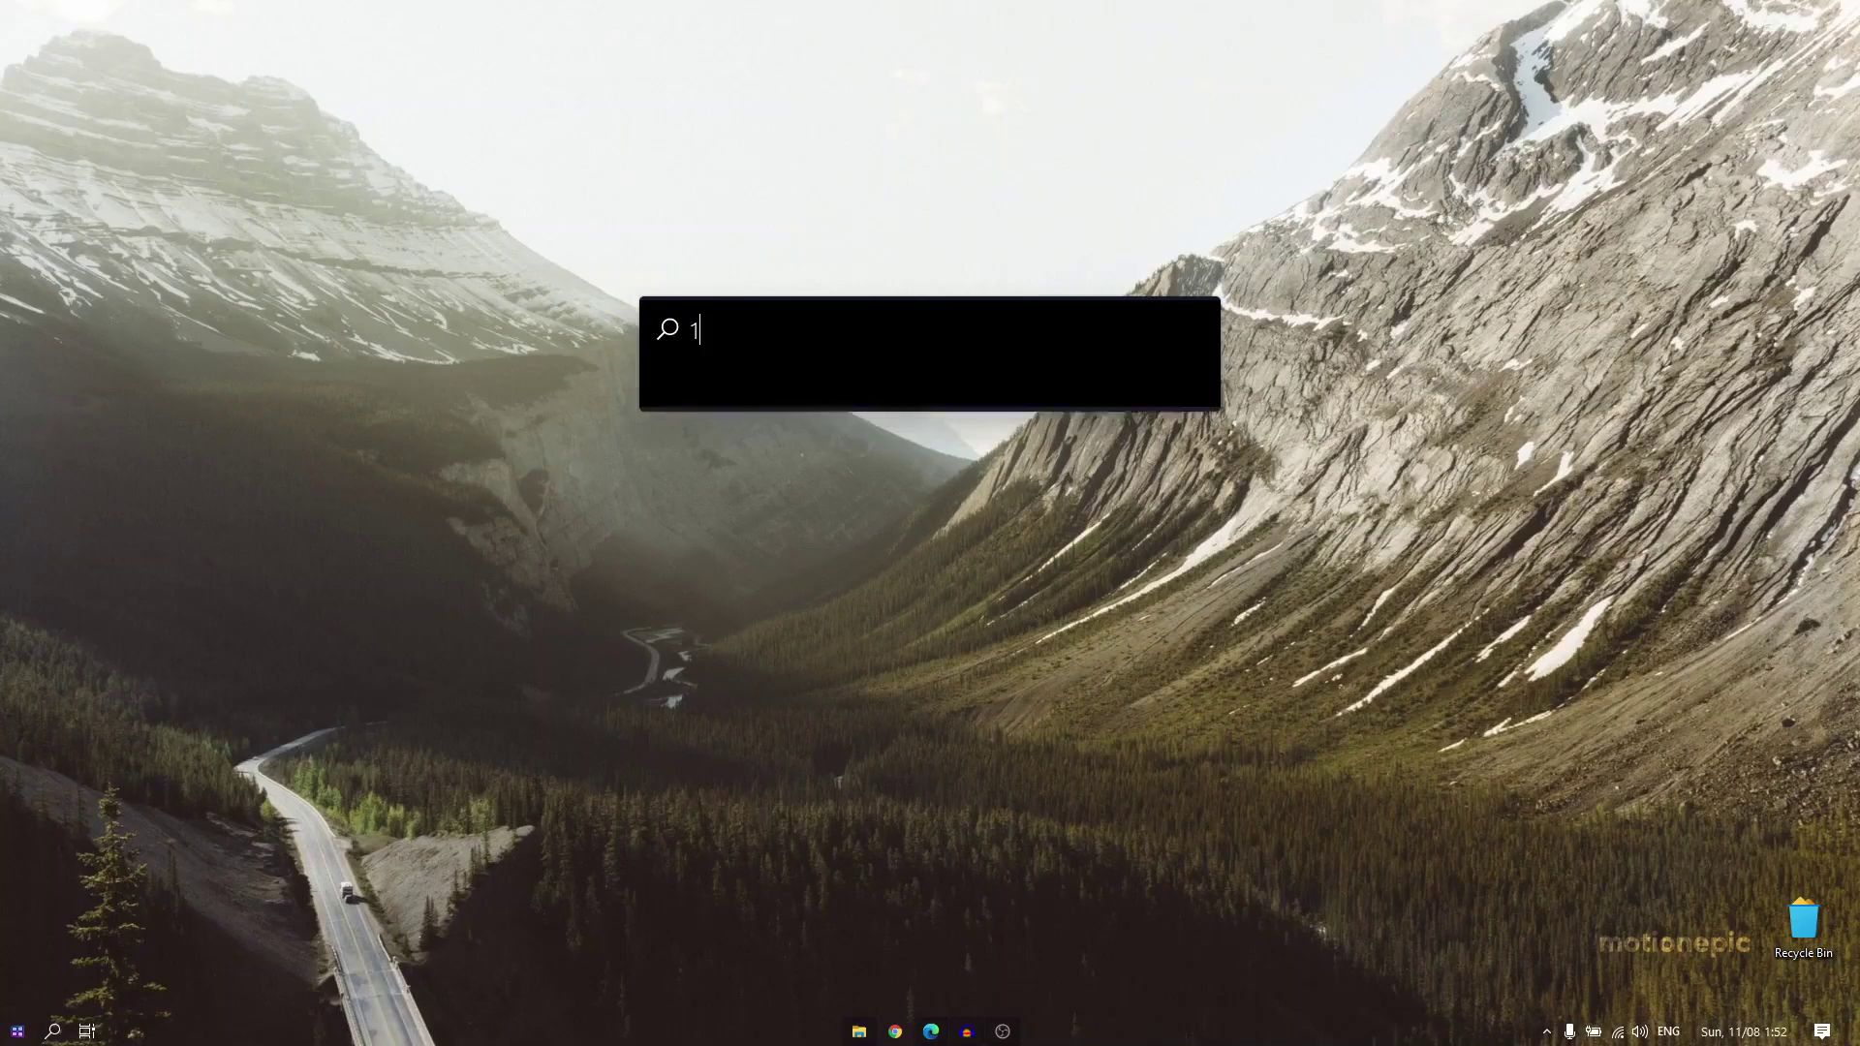
pyautogui.write('usd i')
pyautogui.press('BackSpace')
pyautogui.write('in inr')
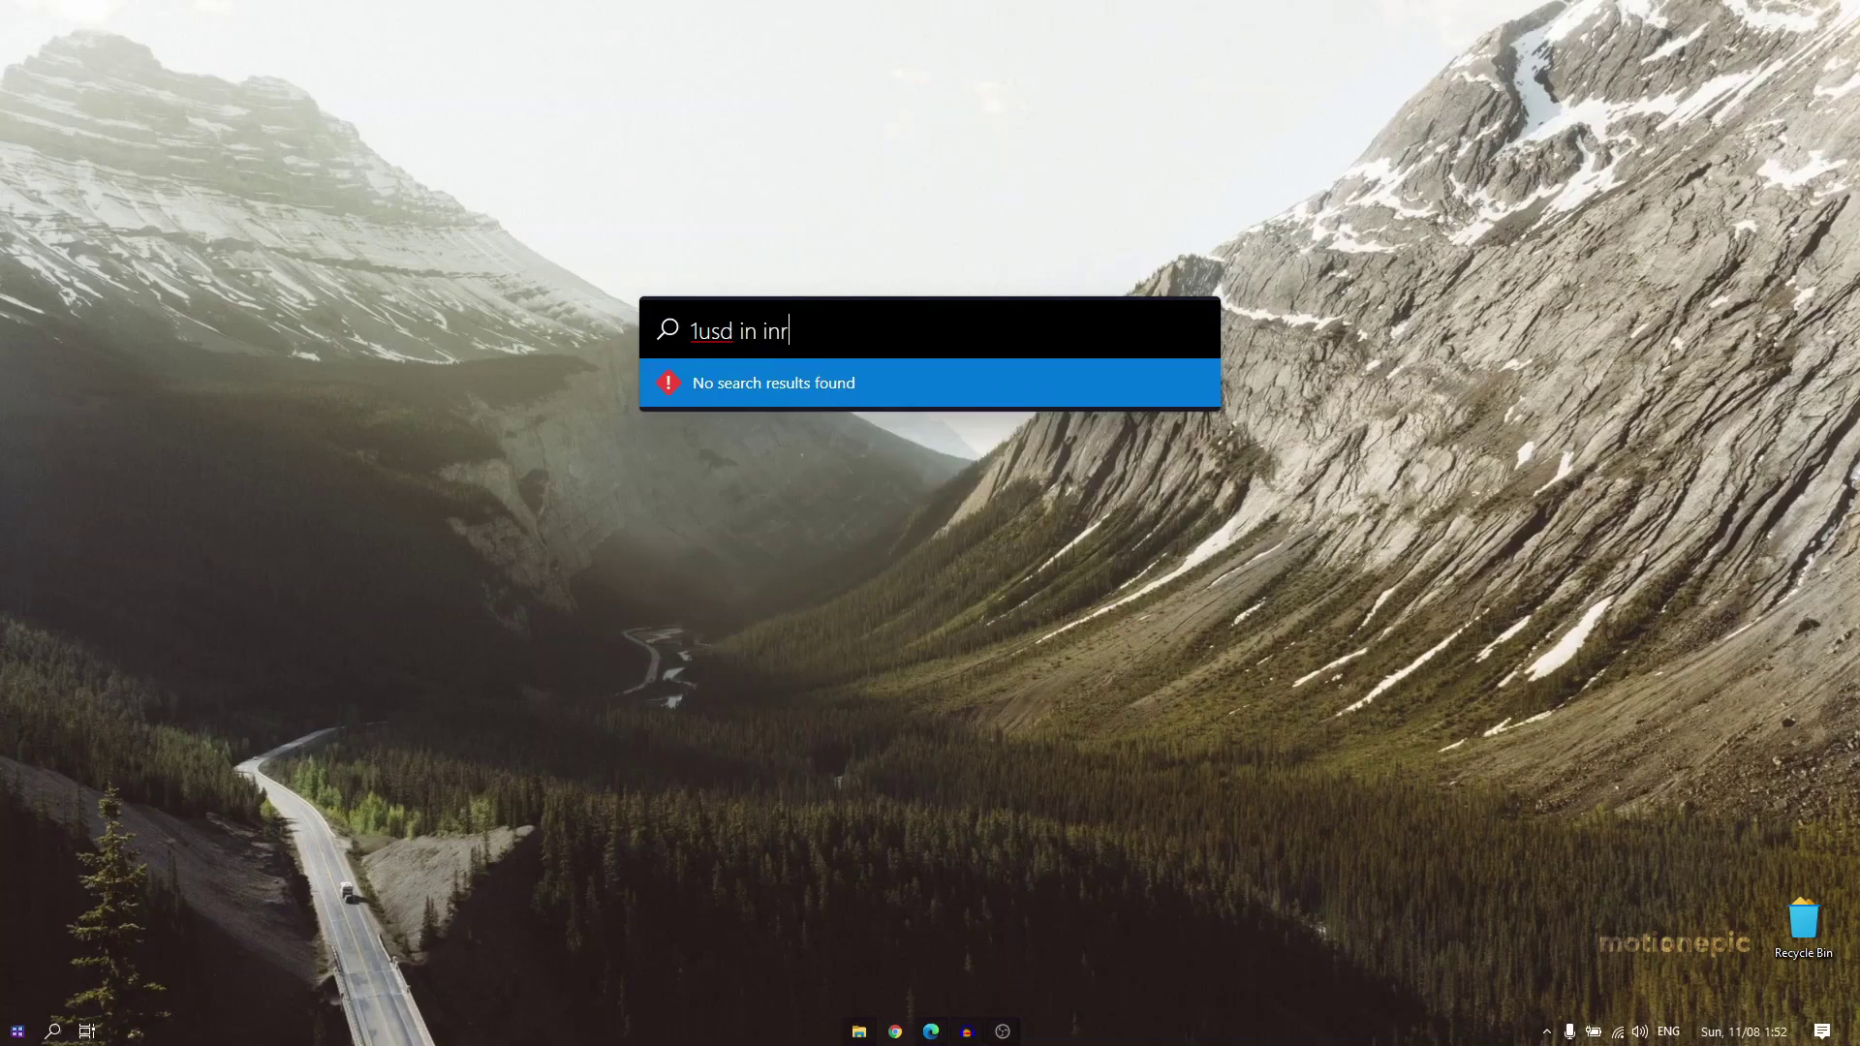
pyautogui.hotkey('ctrl', 'a')
pyautogui.write('1')
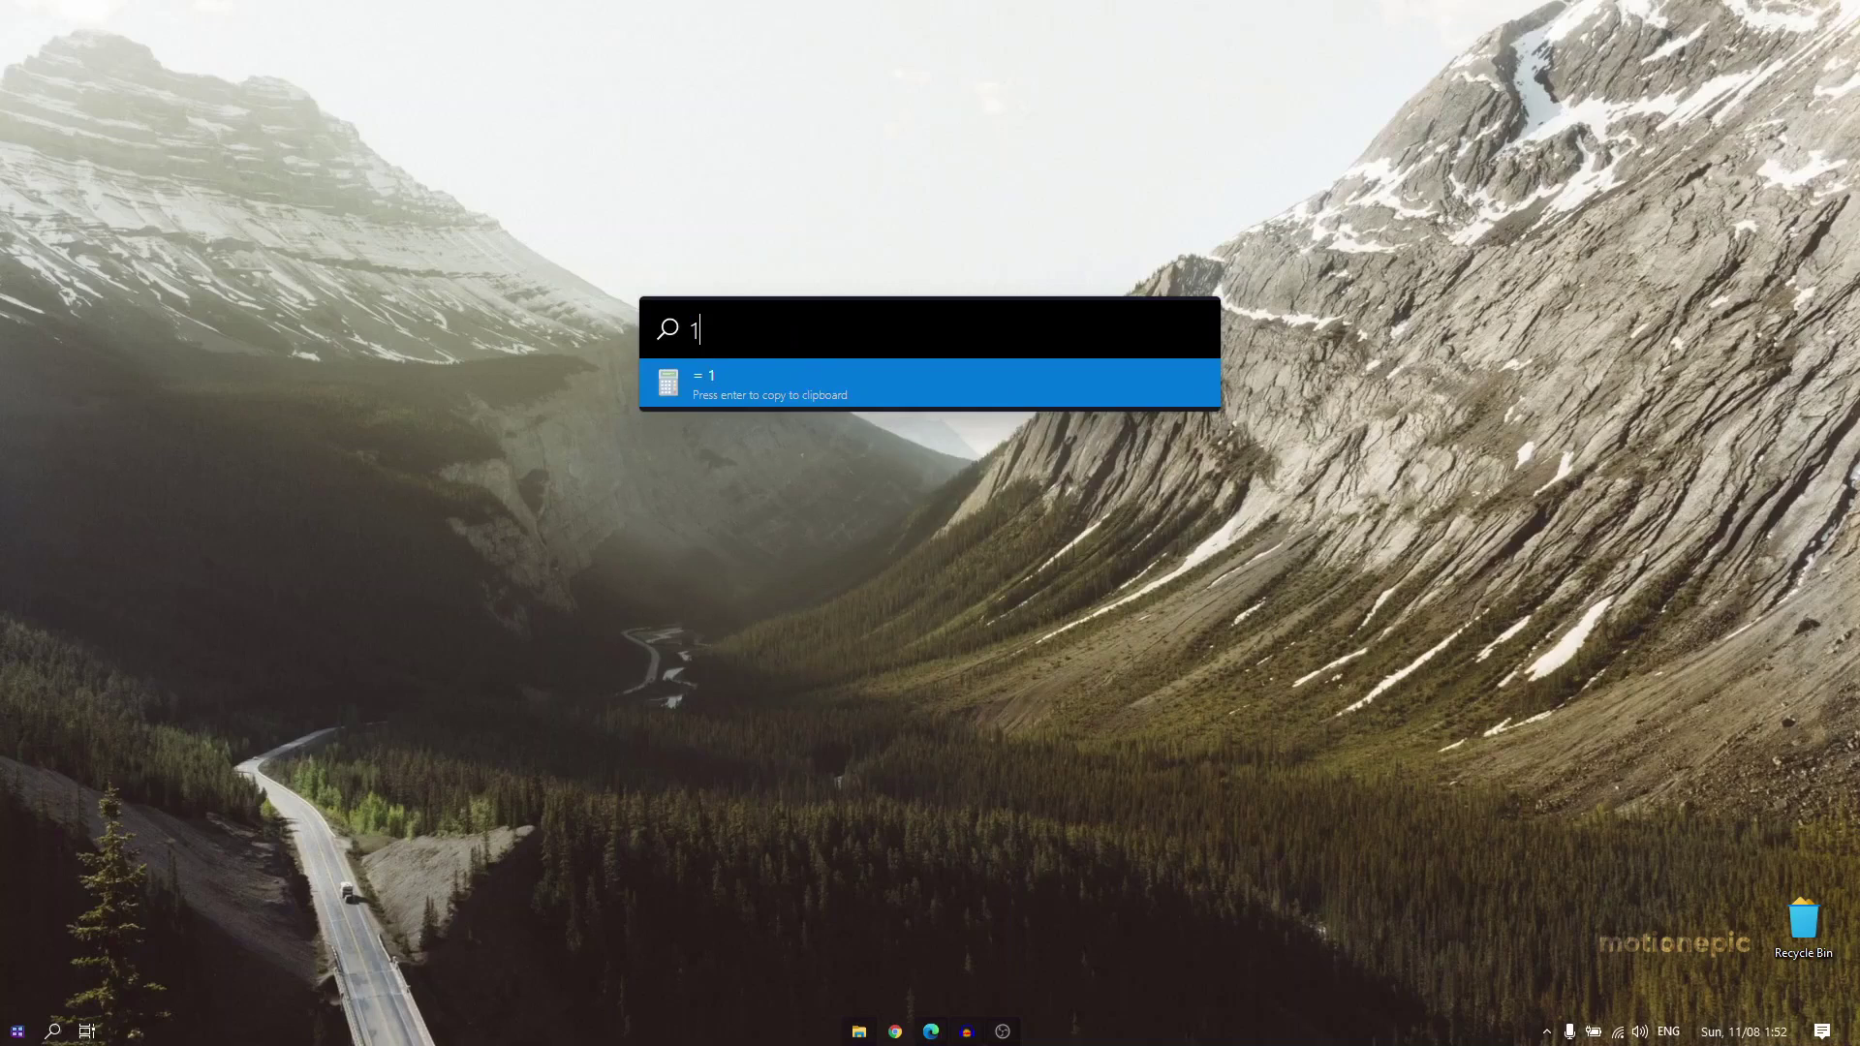
pyautogui.write(' usd in inr')
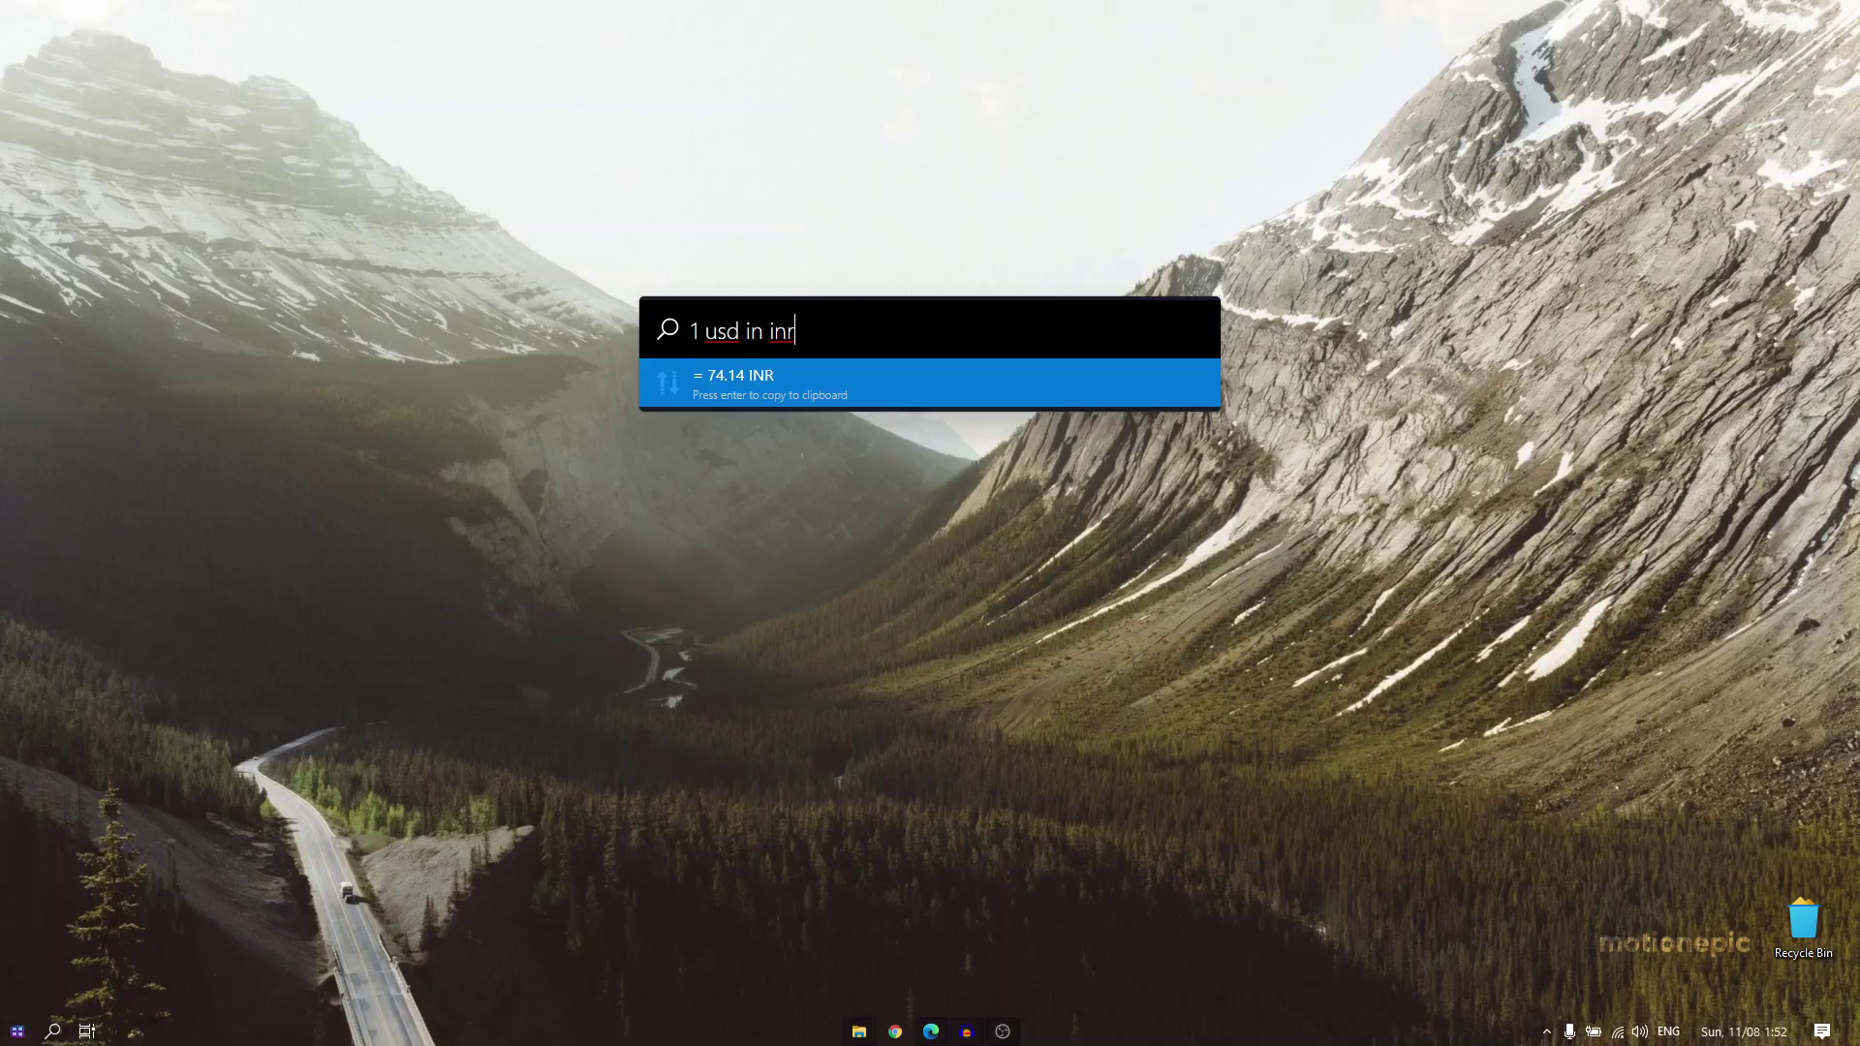
# Step: Replace the query with 'g?technolog' to run a Google search for technology
pyautogui.hotkey('ctrl', 'a')
pyautogui.press('BackSpace')
pyautogui.write('g')
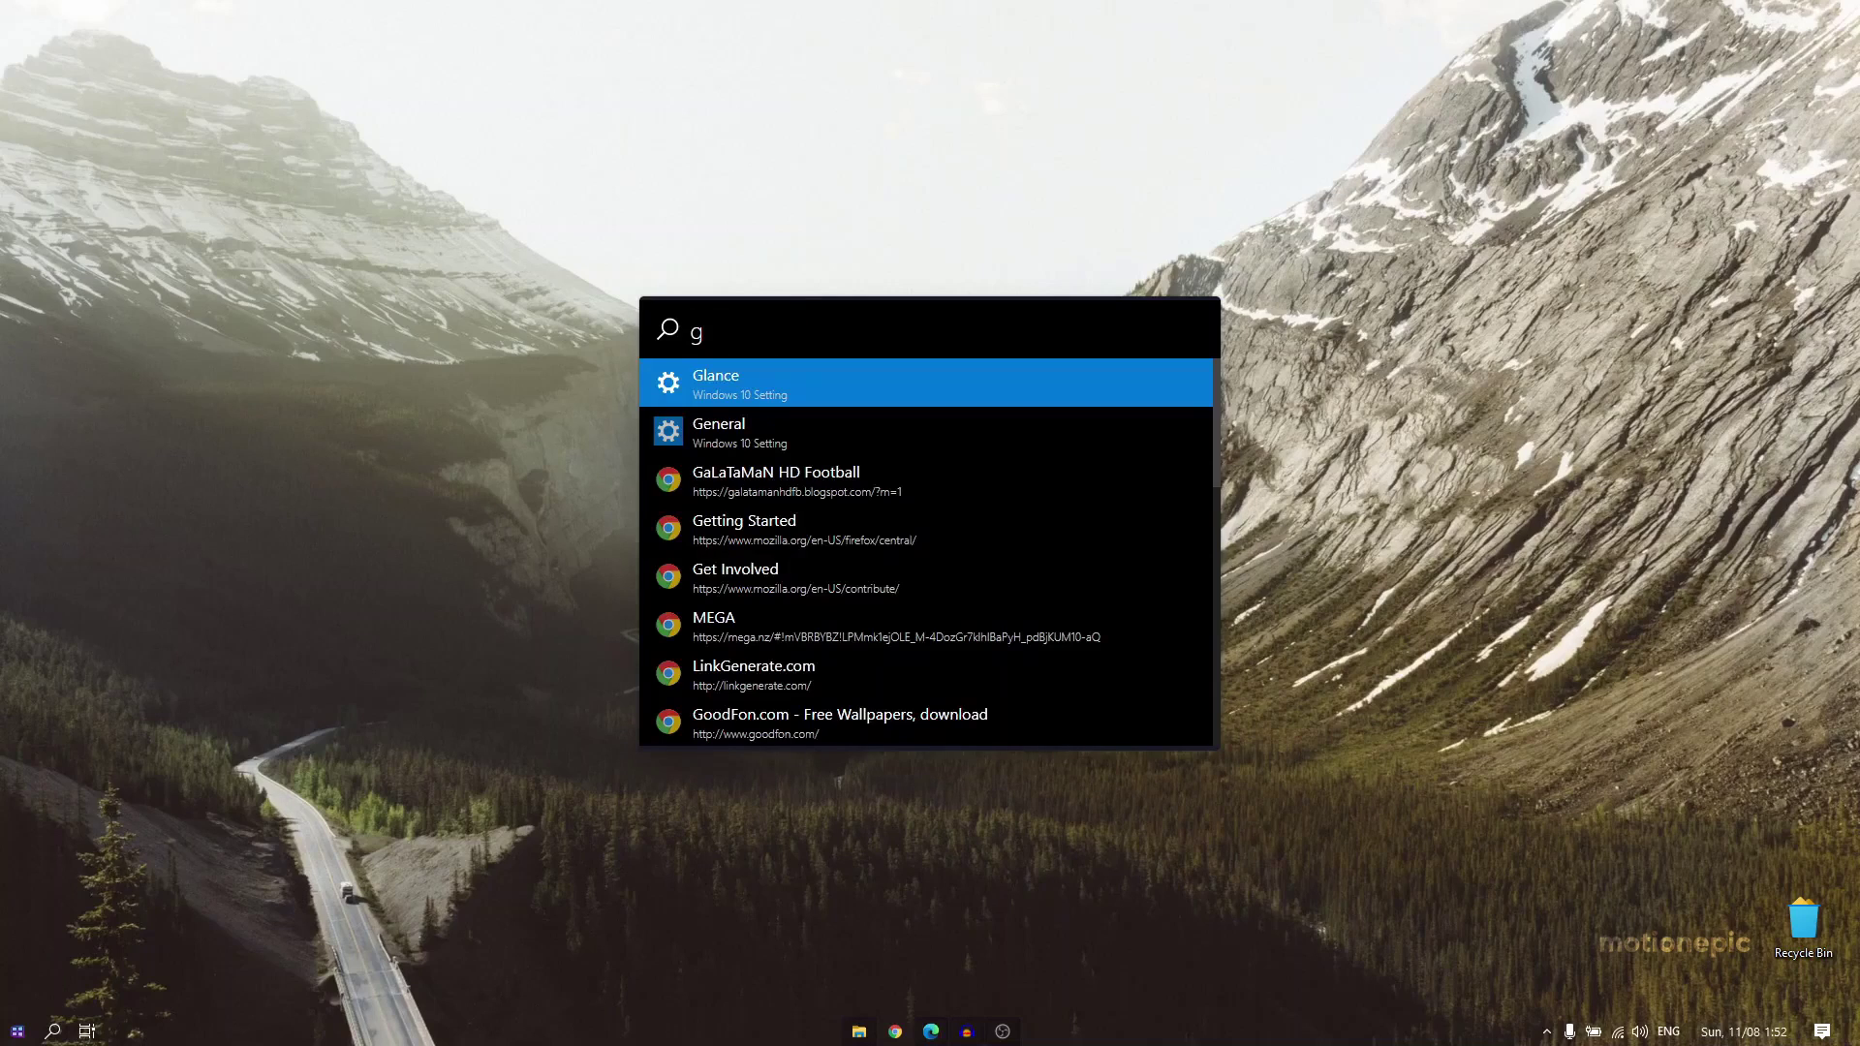
pyautogui.write('?')
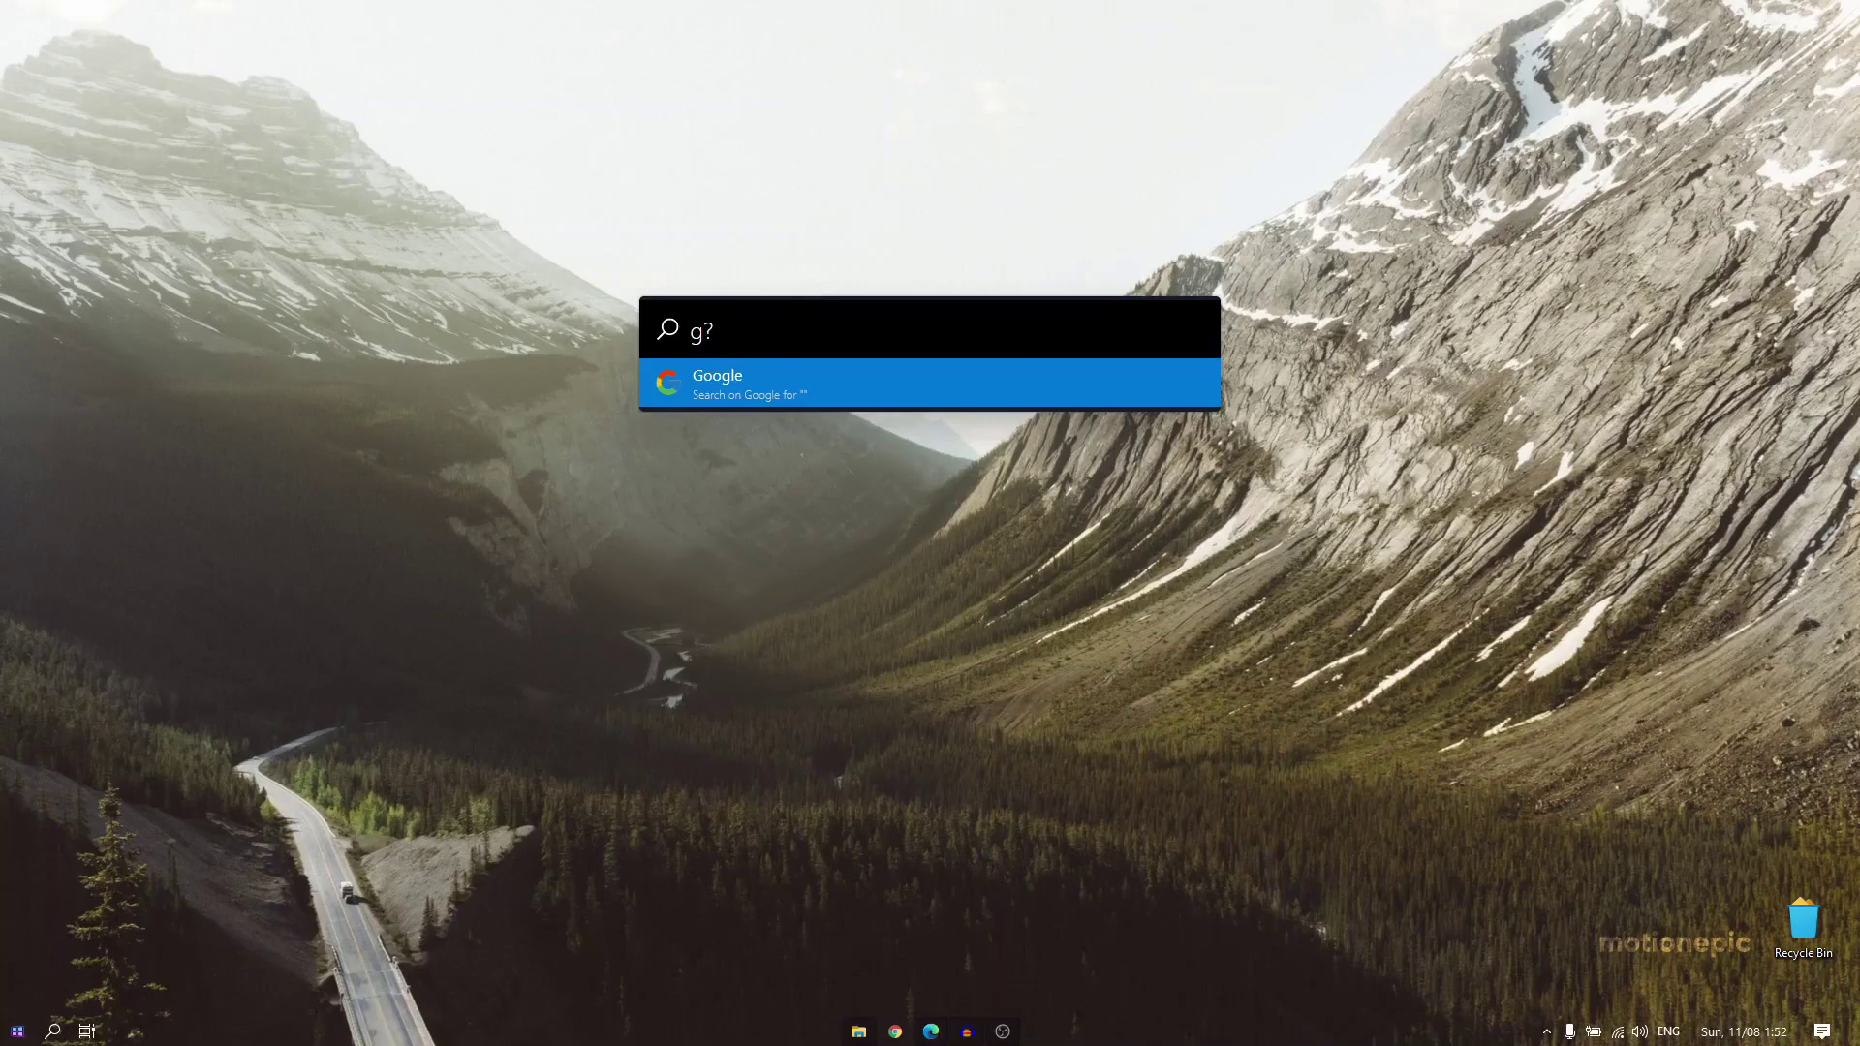
pyautogui.write('technolog')
pyautogui.press('Return')
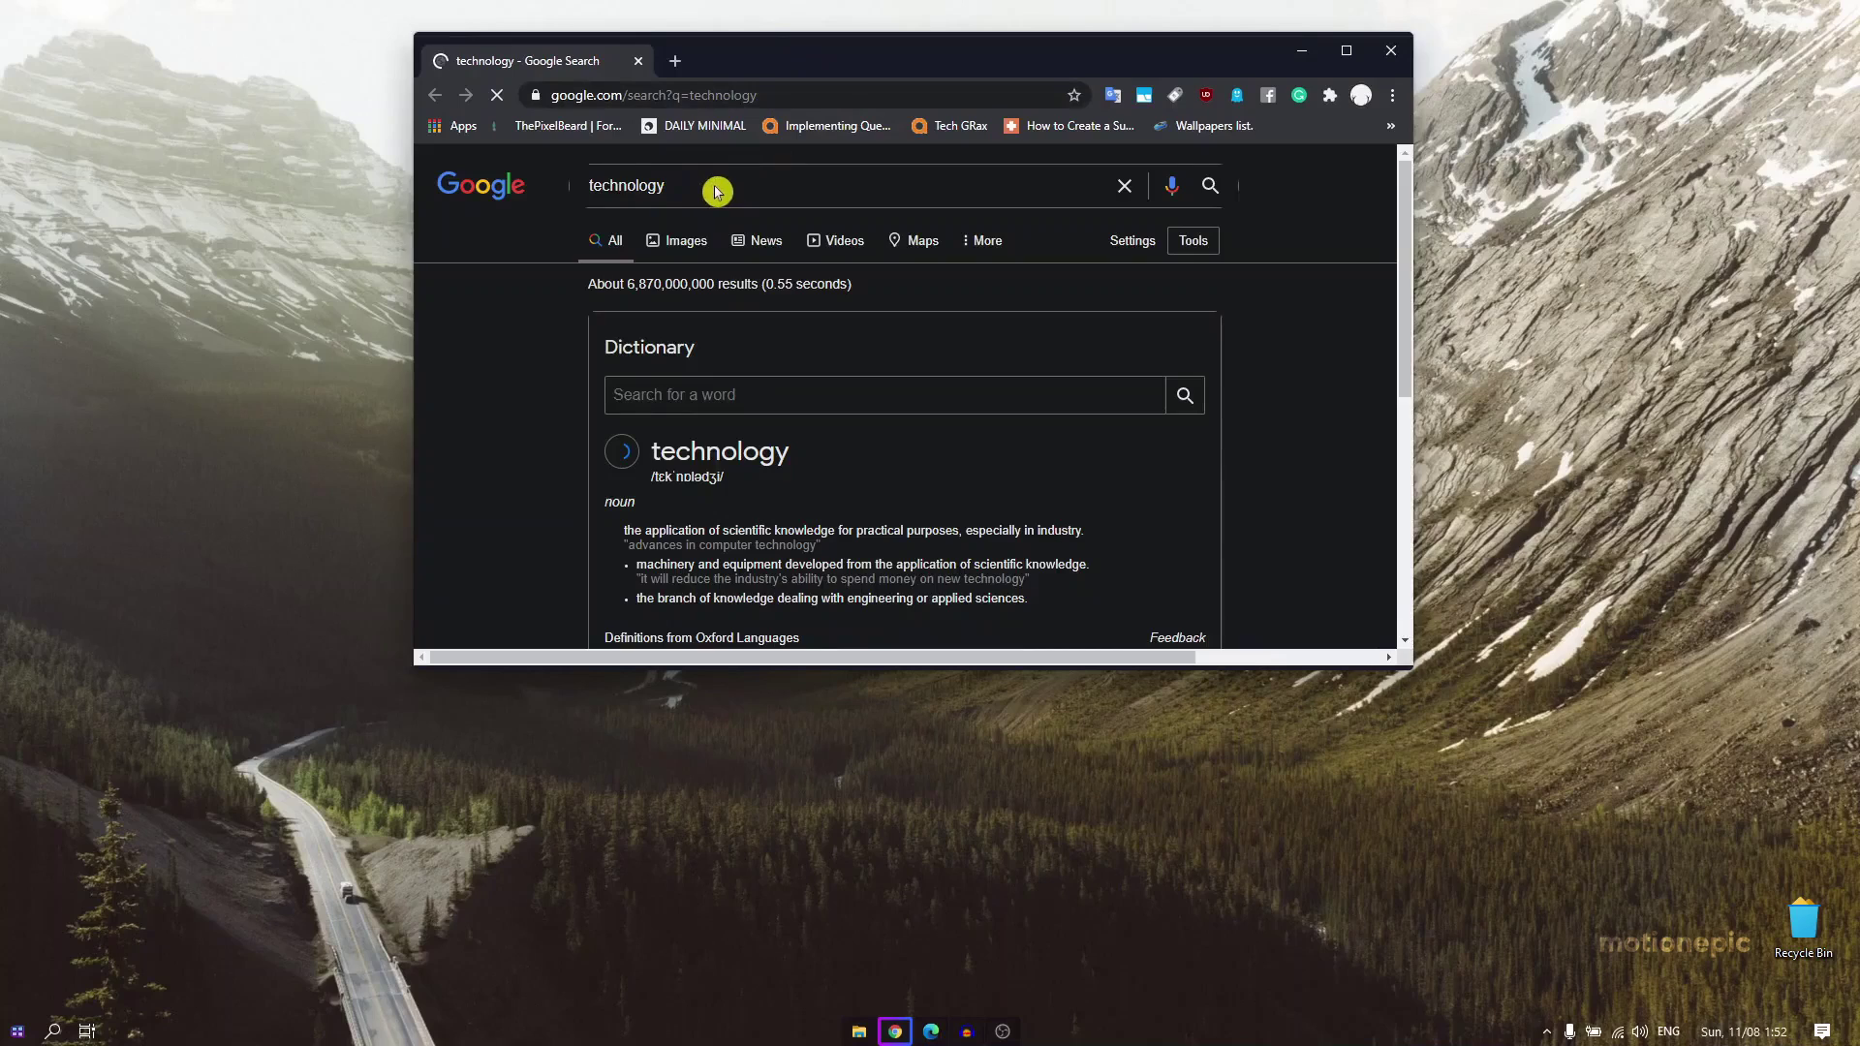
# Step: Close the Google results window and switch Edge to the UltraUXThemePatcher homepage tab
pyautogui.click(1391, 51)
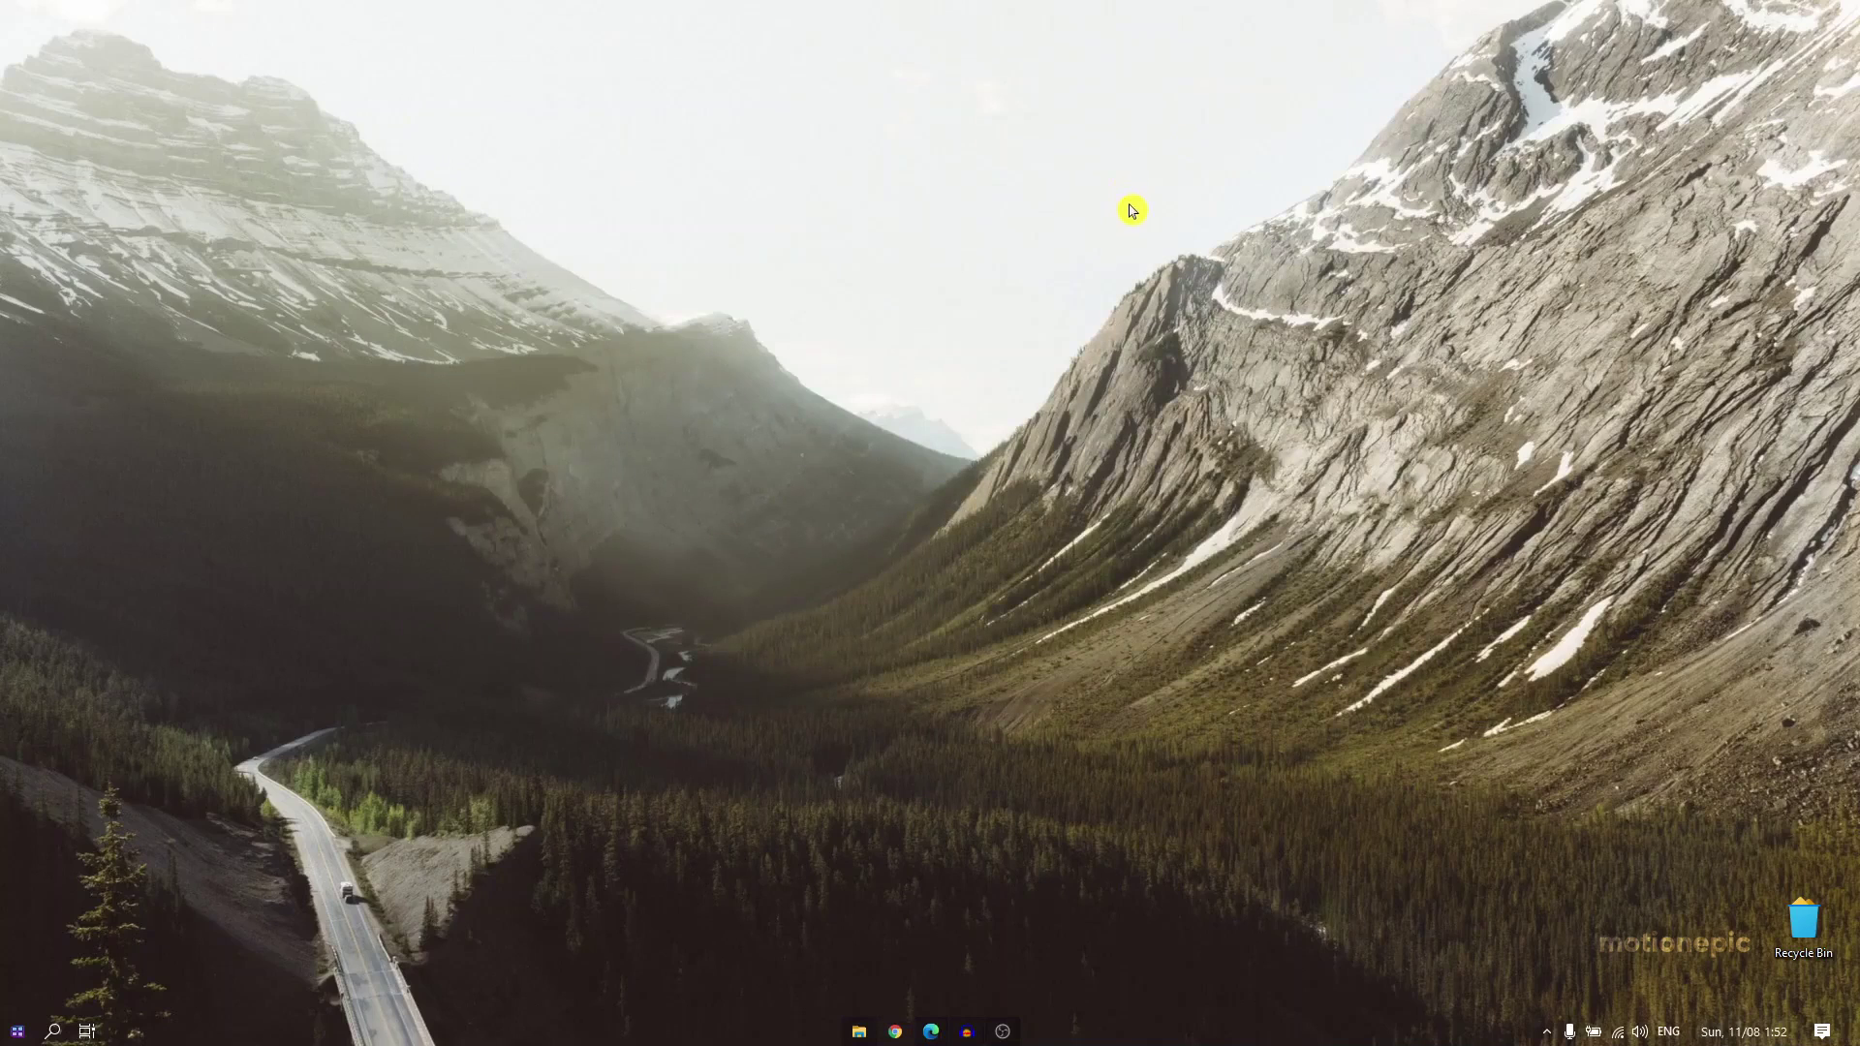
pyautogui.hotkey('alt', 'space')
pyautogui.click(459, 153)
pyautogui.moveTo(442, 199); pyautogui.dragTo(1391, 685)
pyautogui.click(931, 1031)
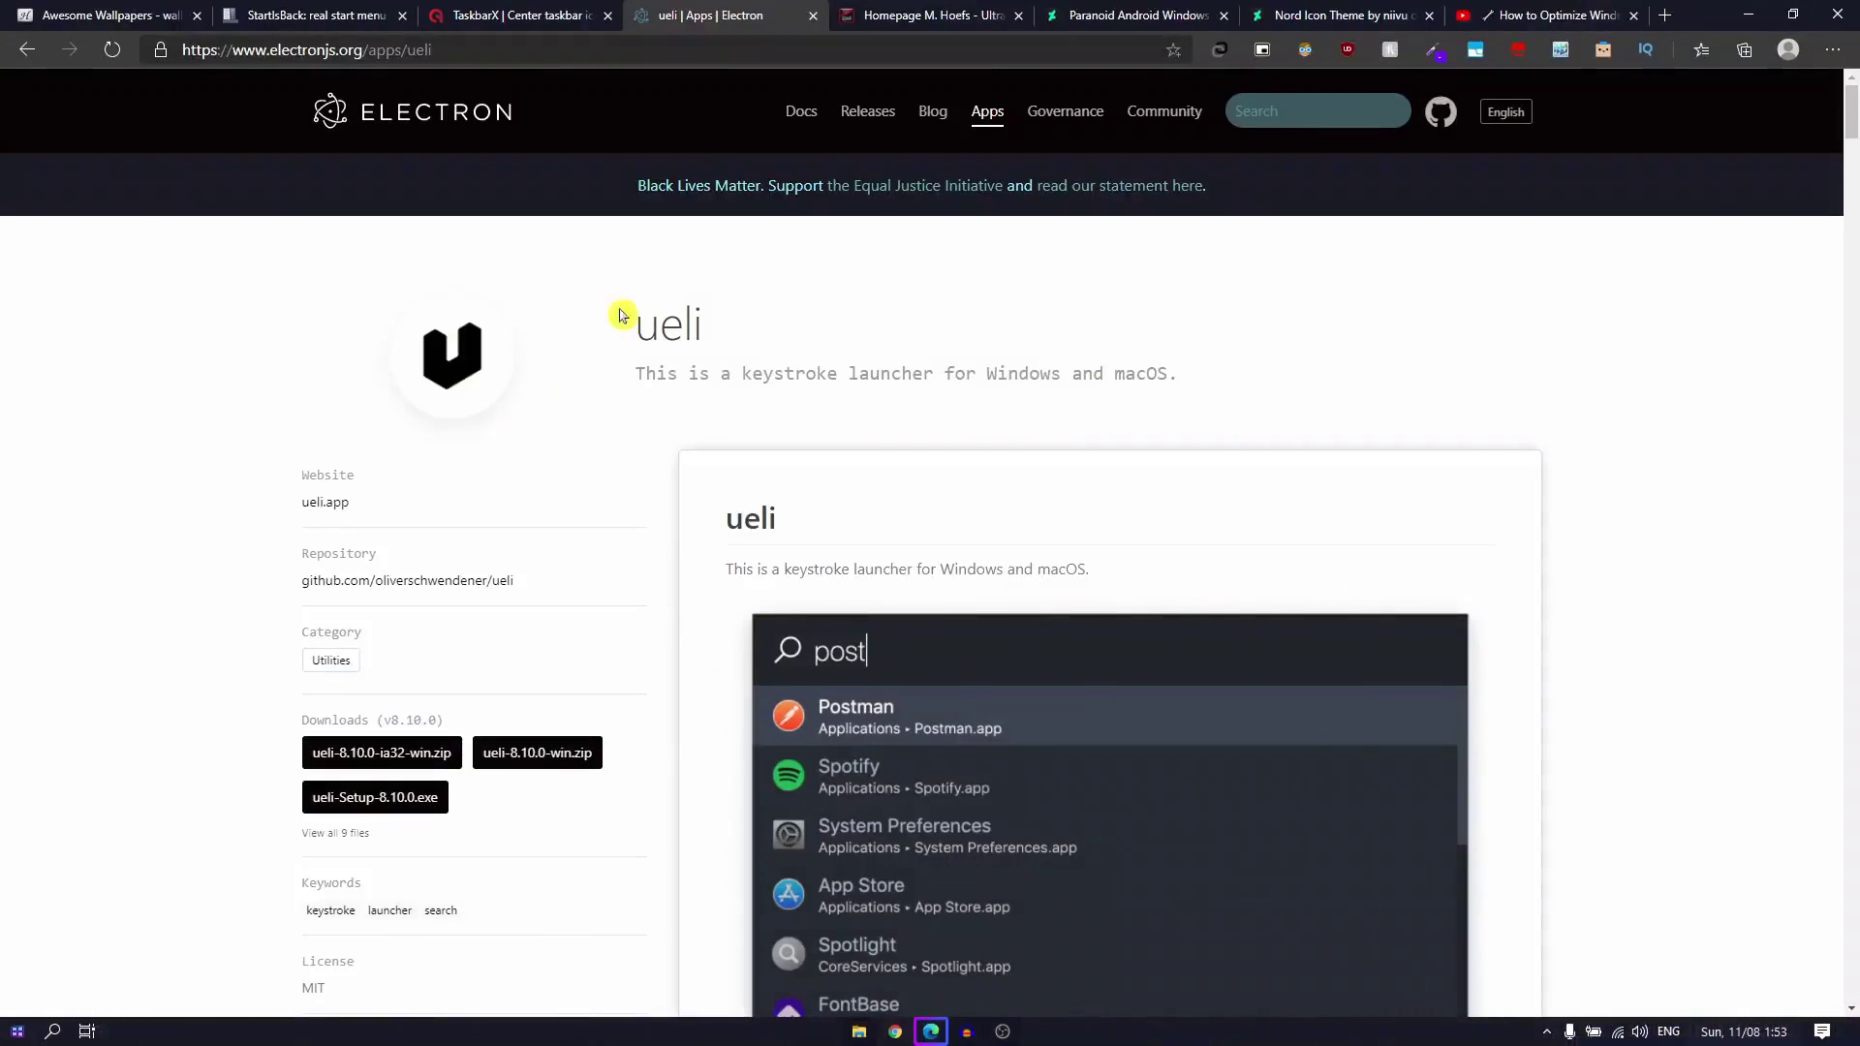
pyautogui.click(921, 11)
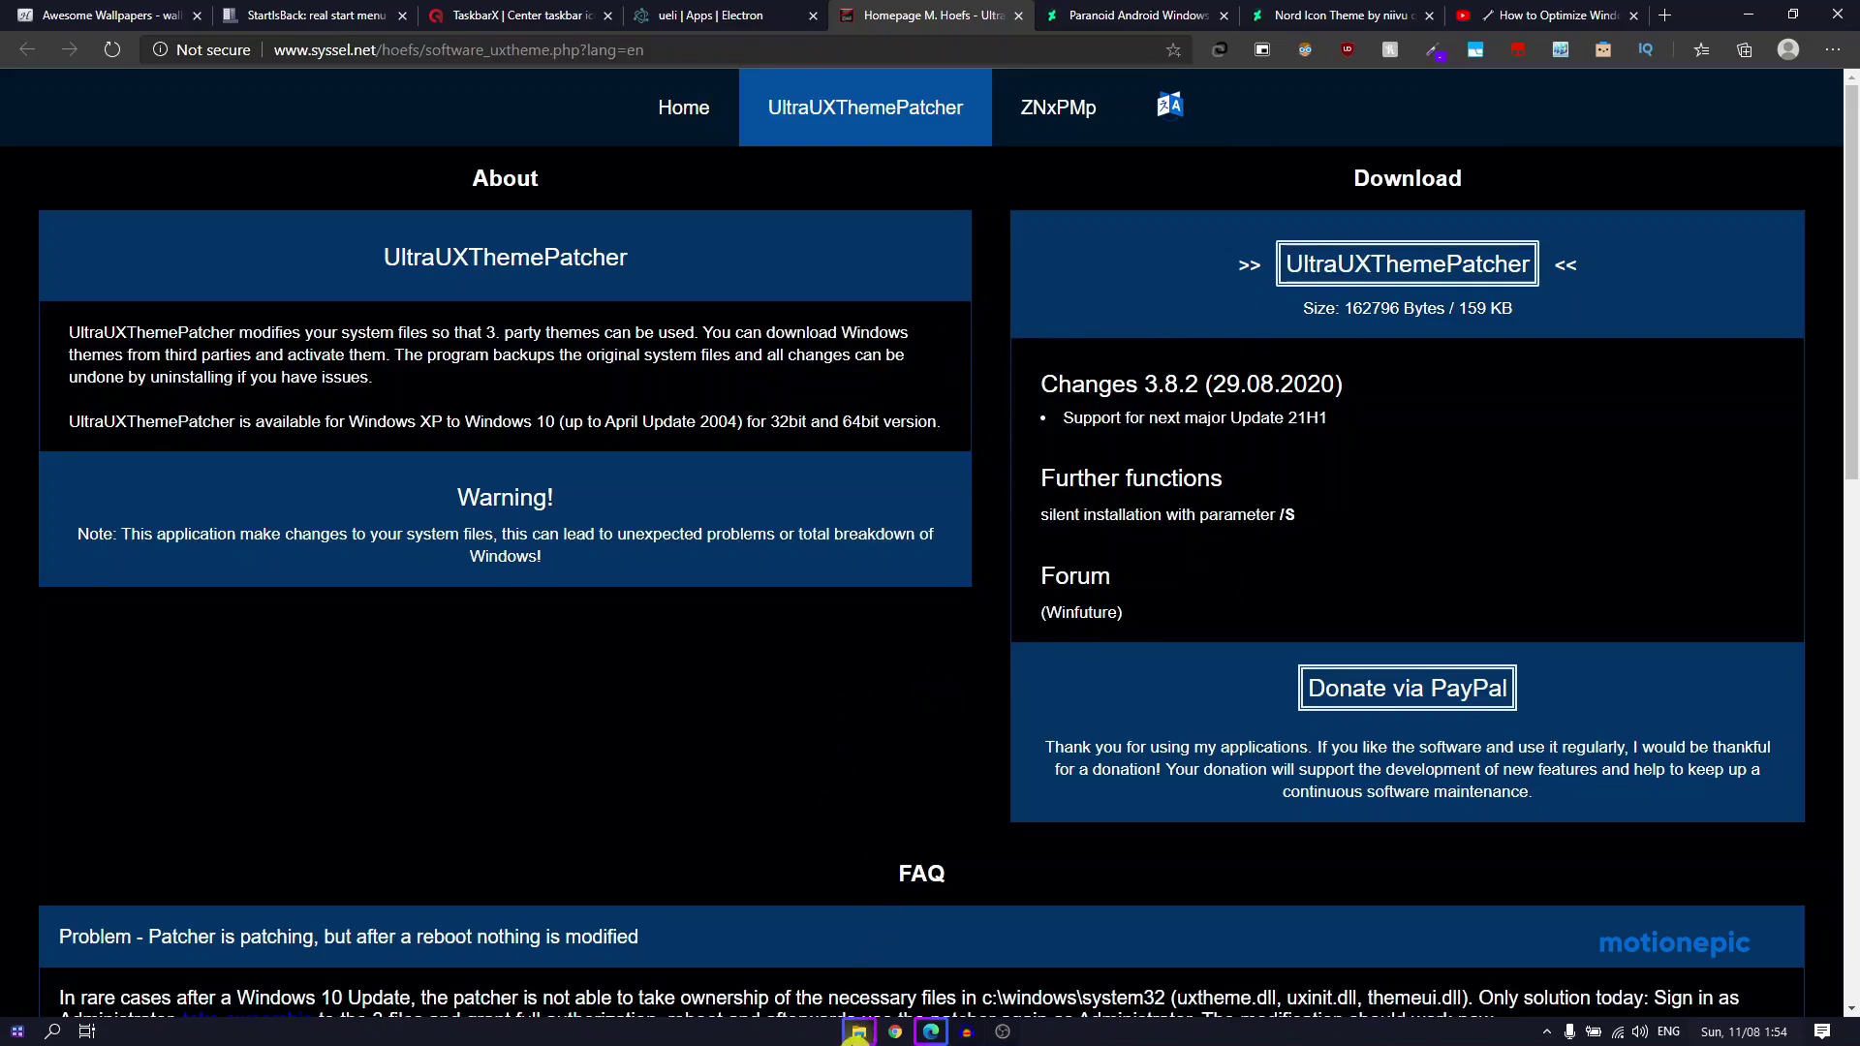
# Step: Run UltraUXThemePatcher 3.8.2, accept the license, review patch status, then cancel without installing
pyautogui.click(859, 1031)
pyautogui.click(671, 379)
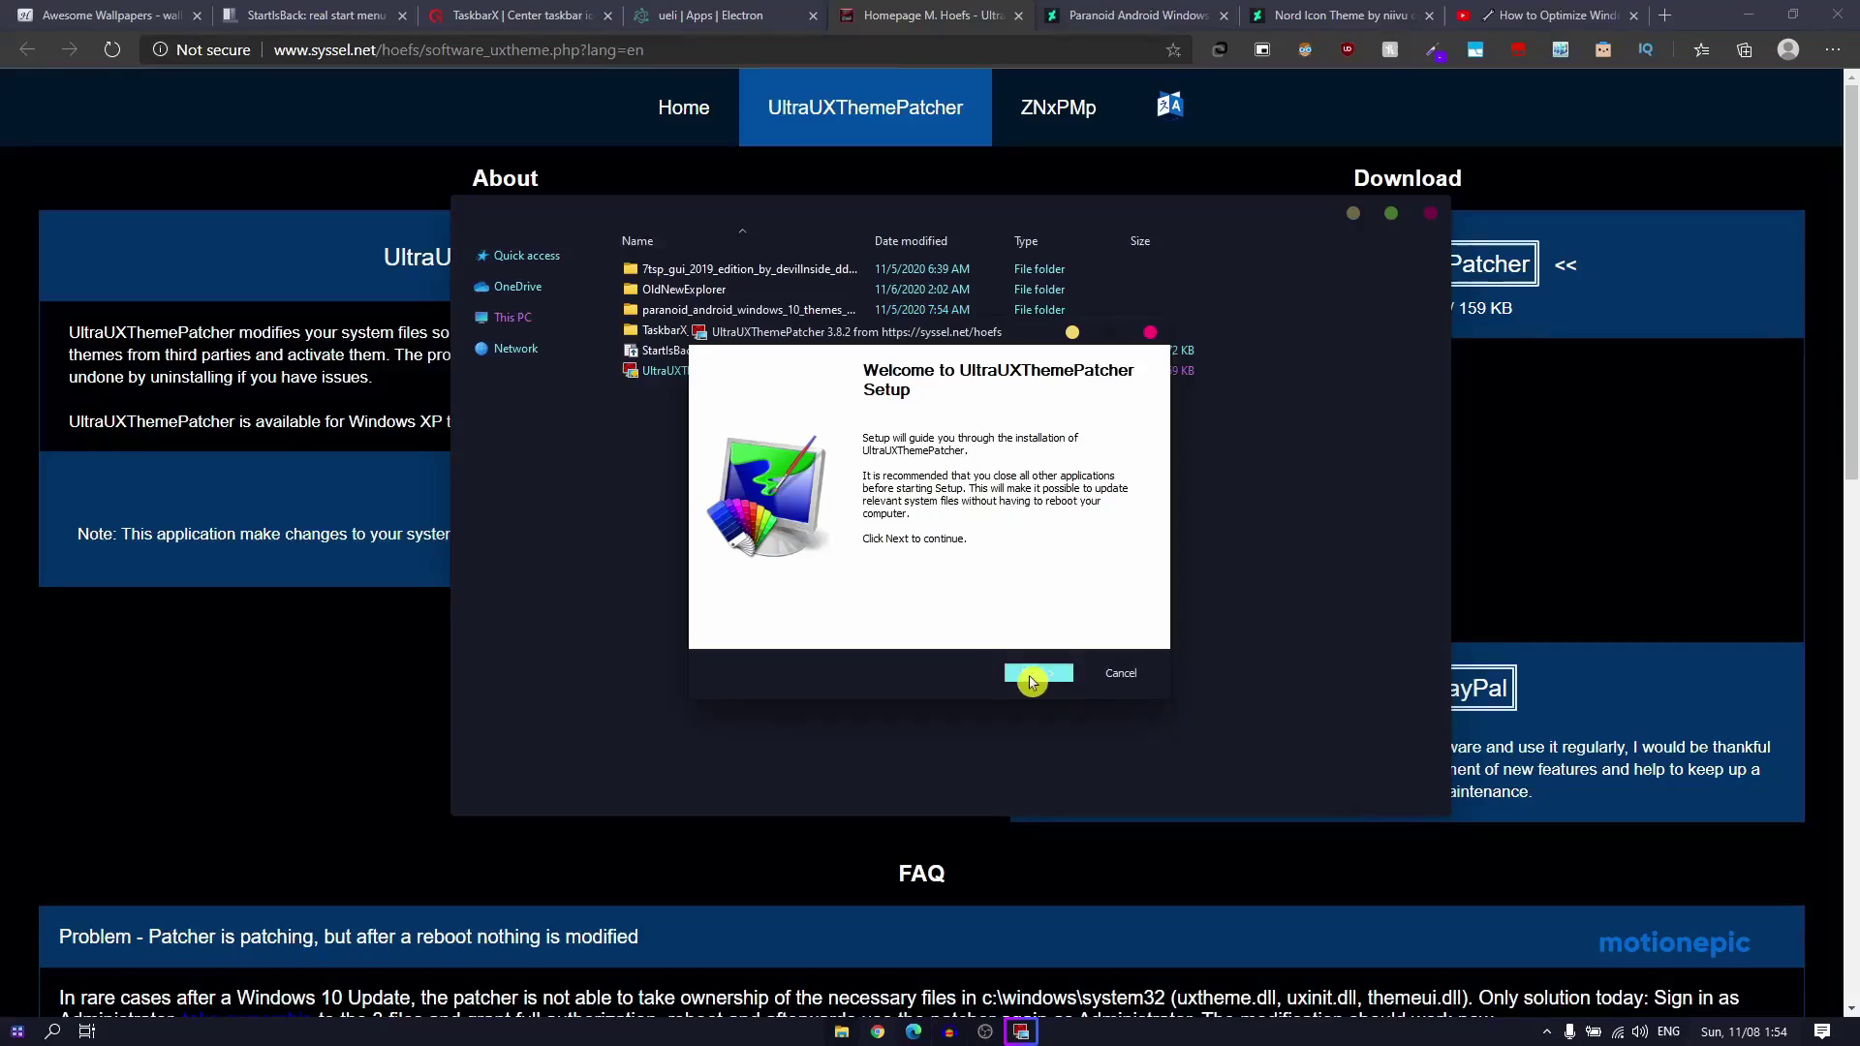
pyautogui.click(1036, 675)
pyautogui.click(775, 638)
pyautogui.click(1051, 676)
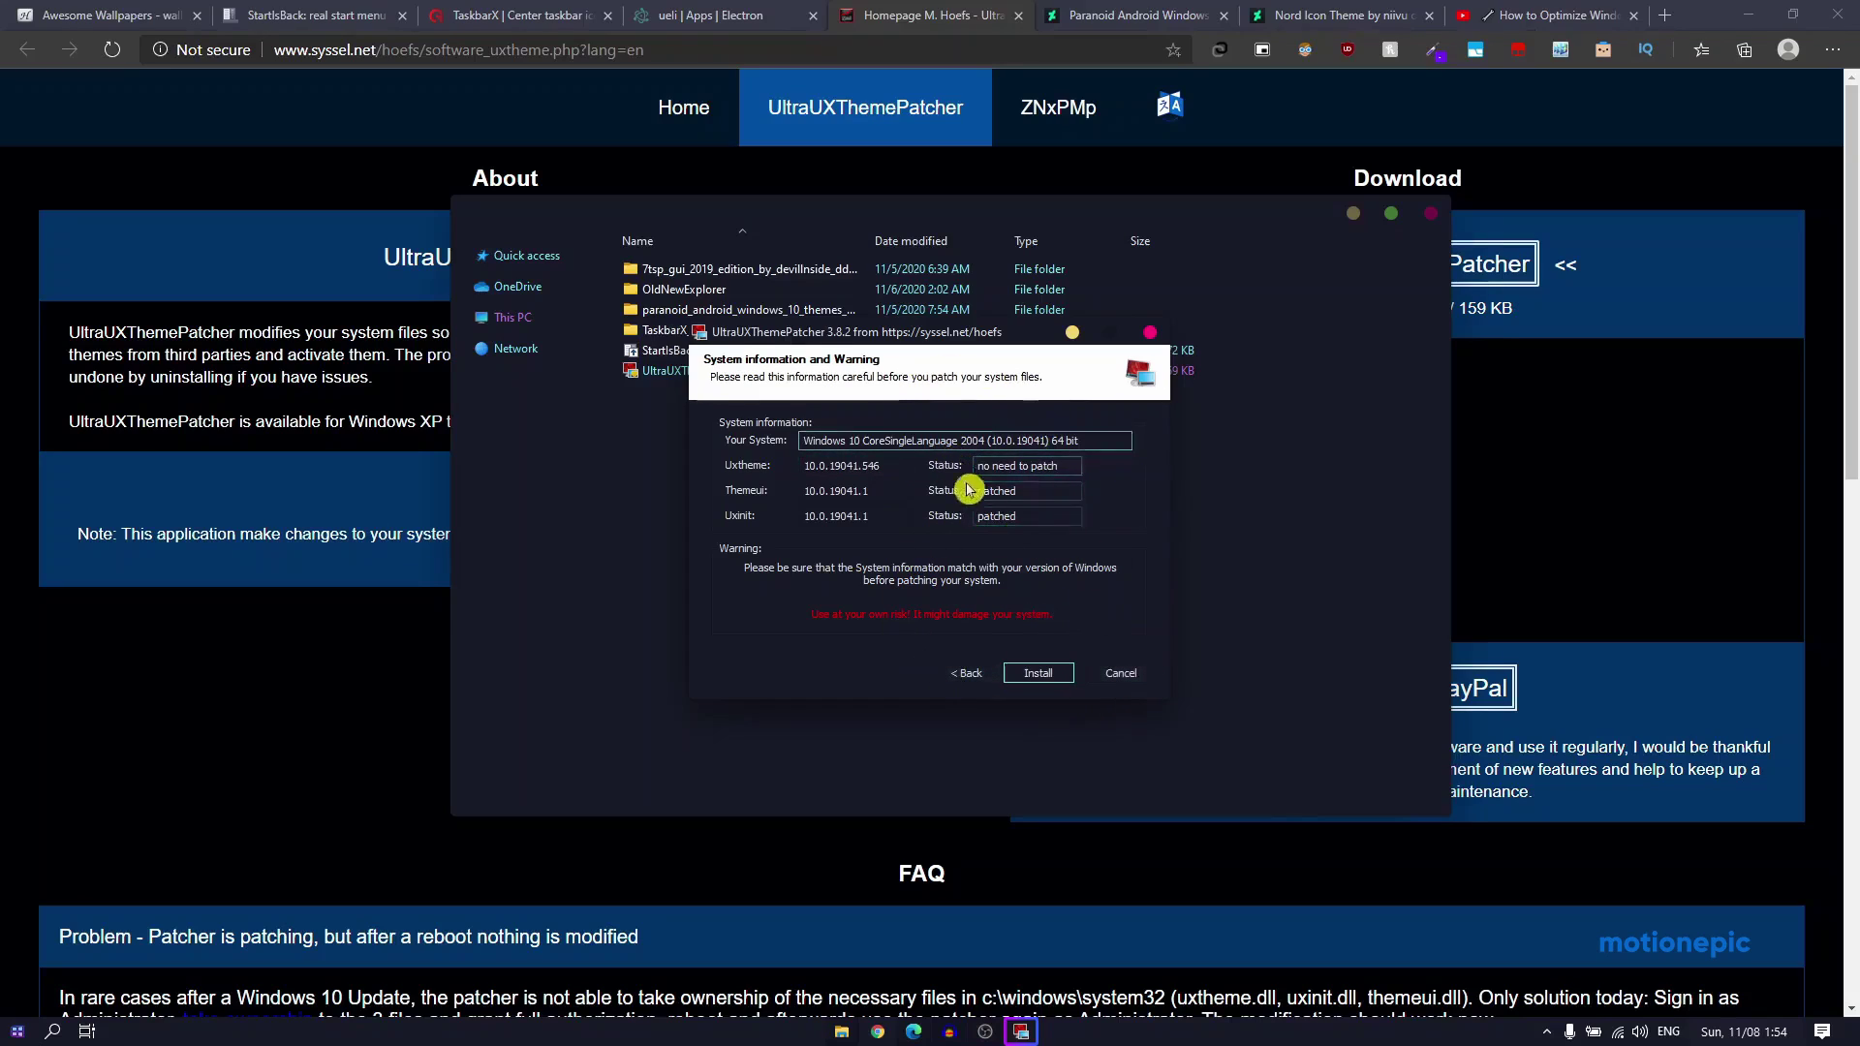
pyautogui.click(1129, 680)
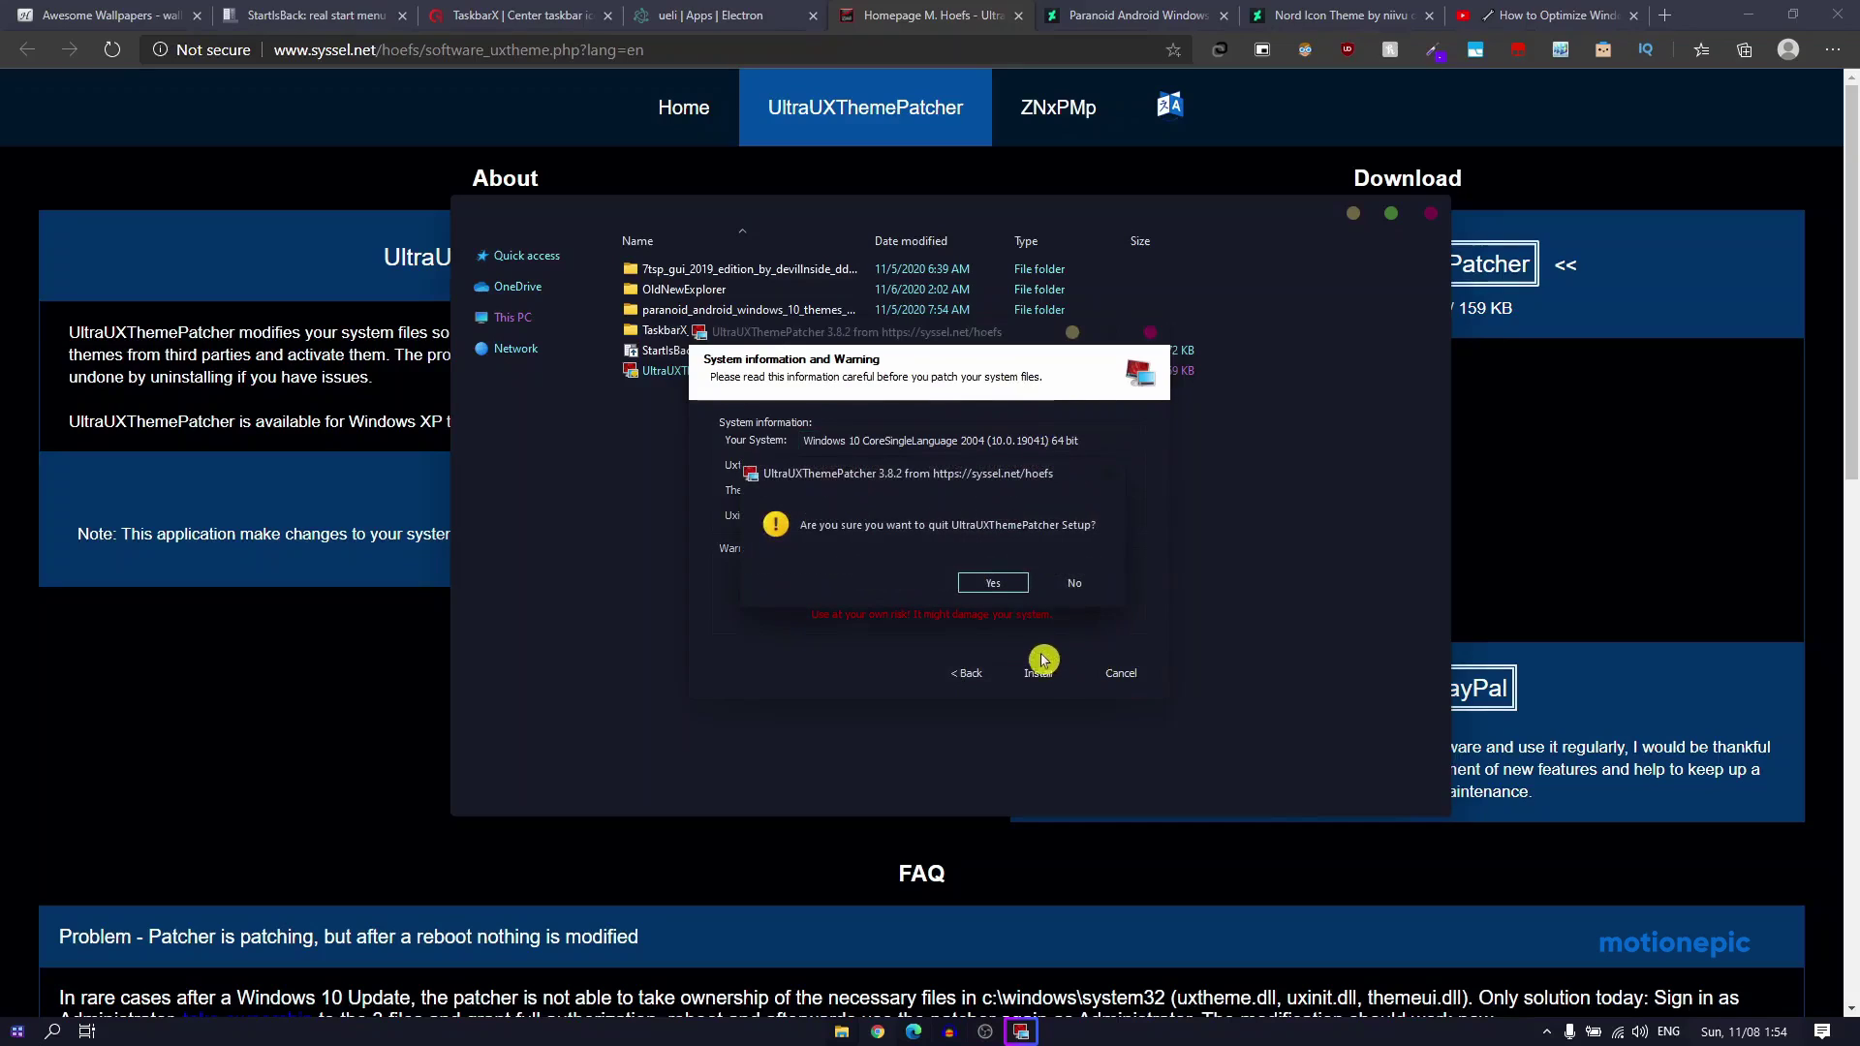
pyautogui.click(1002, 586)
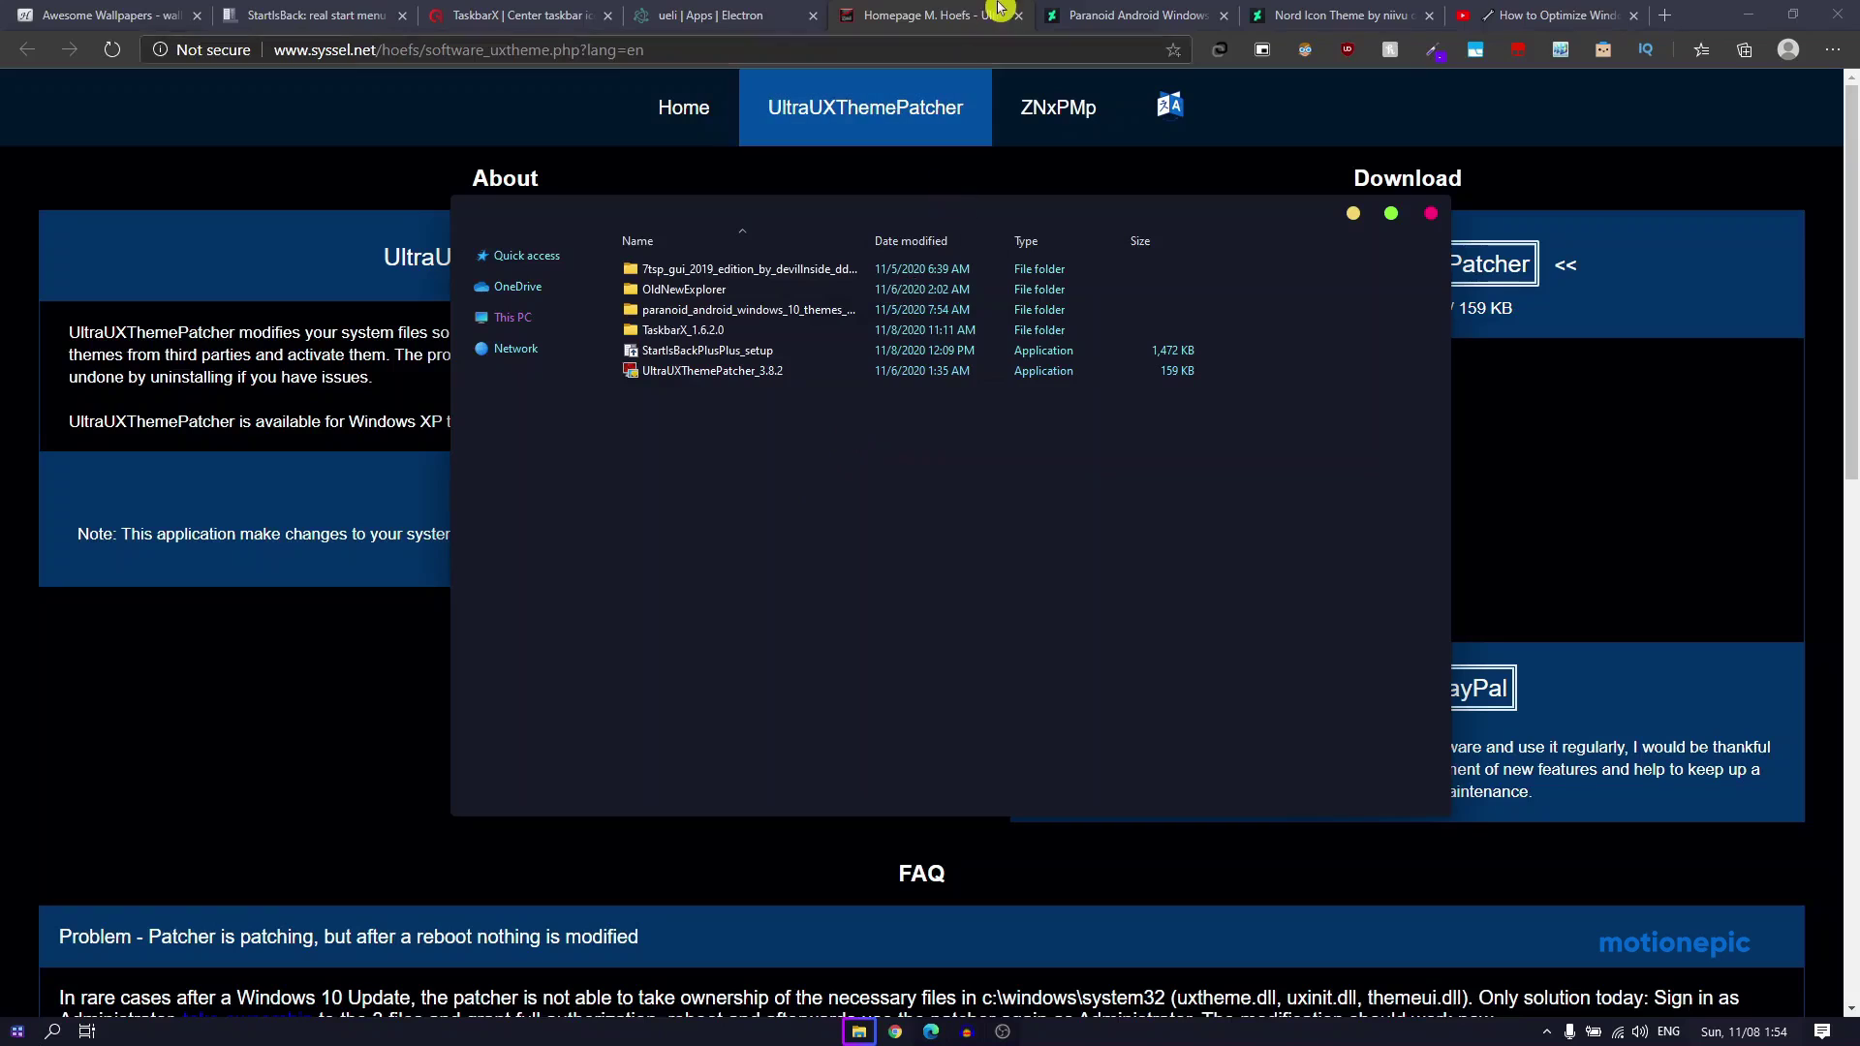
# Step: Switch to the Paranoid Android tab in Edge and scroll through its Package Includes list
pyautogui.click(945, 14)
pyautogui.click(1143, 10)
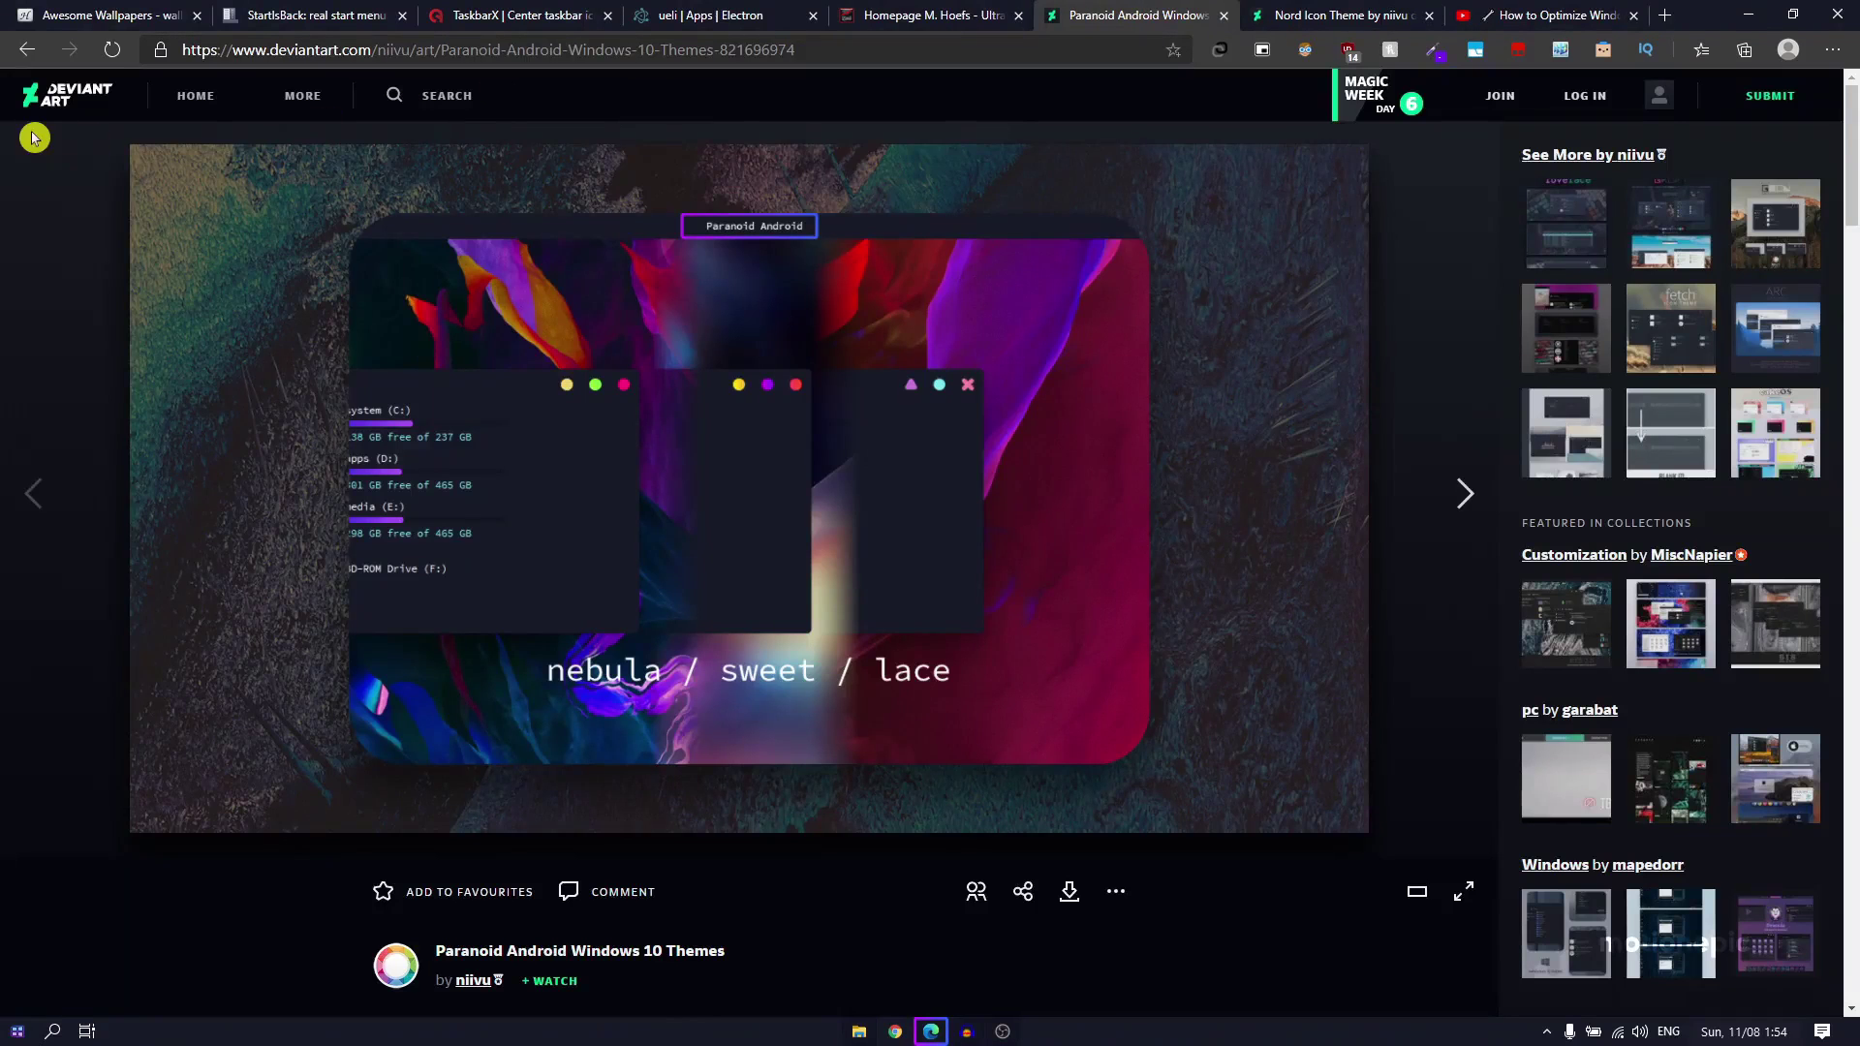
pyautogui.click(411, 96)
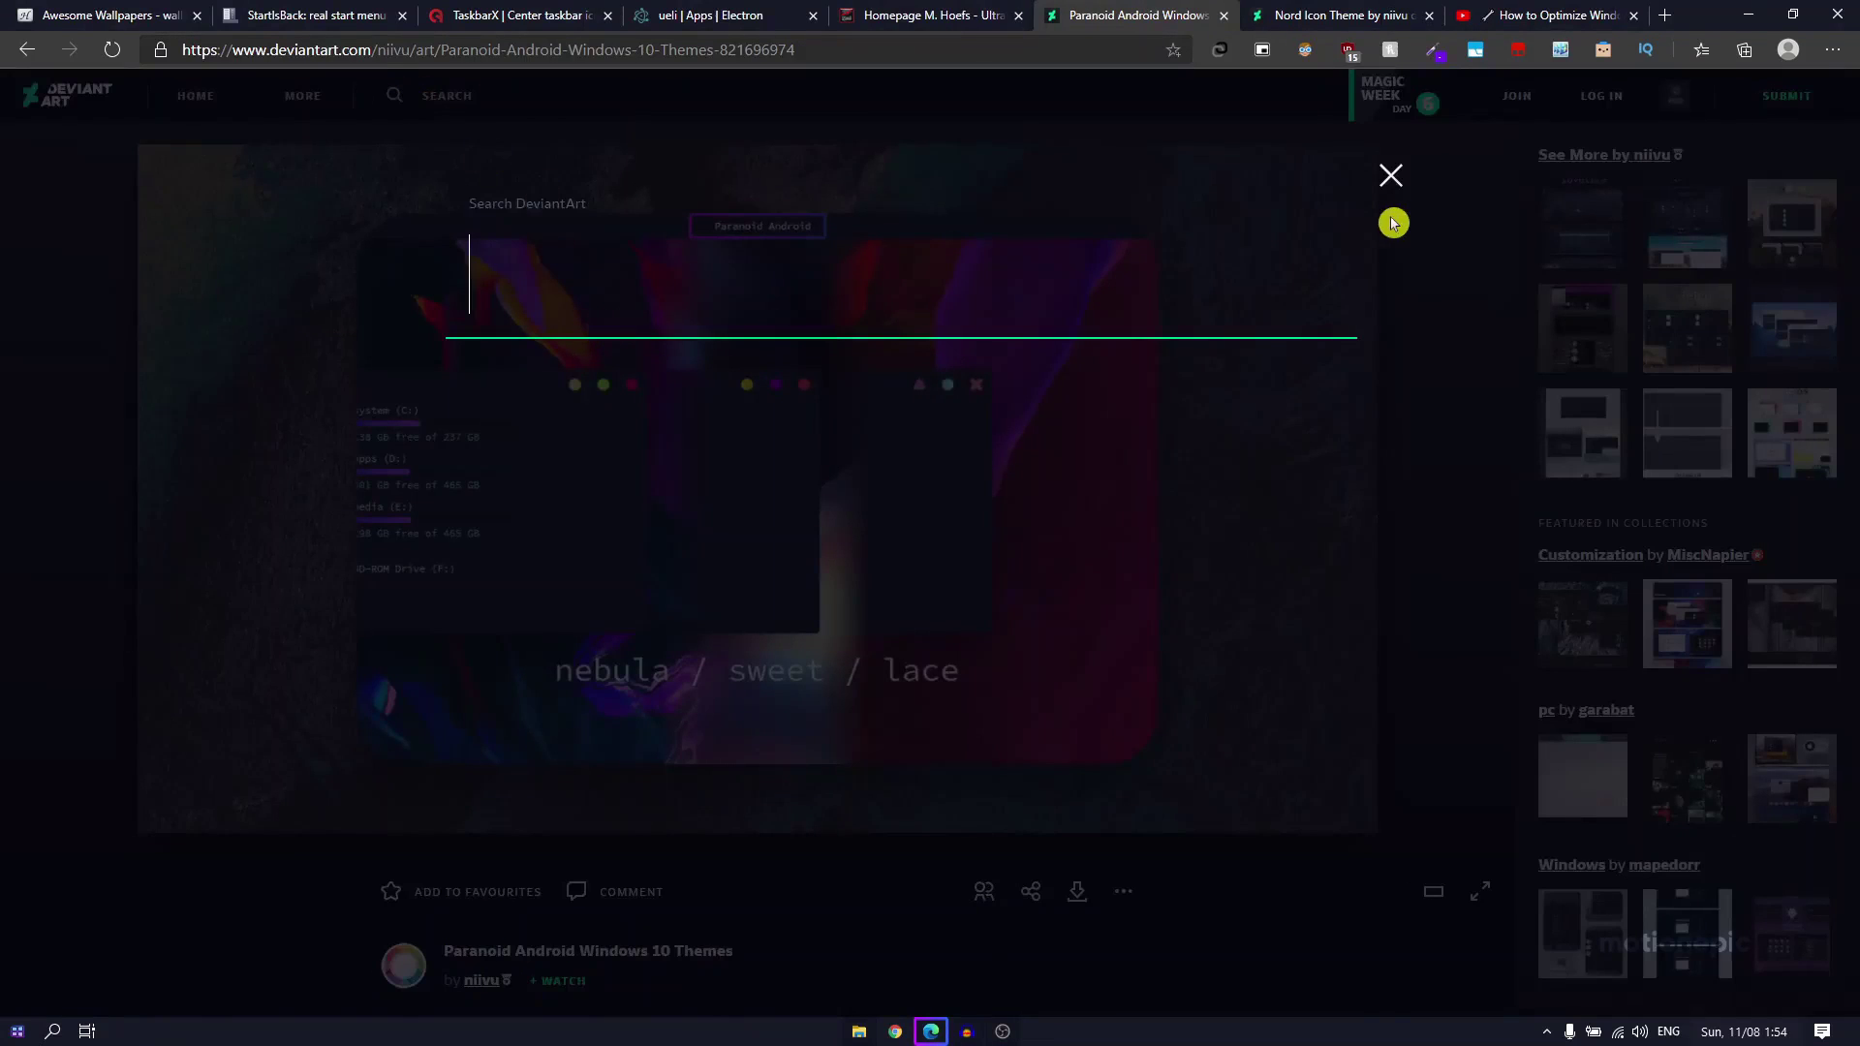
pyautogui.click(1391, 175)
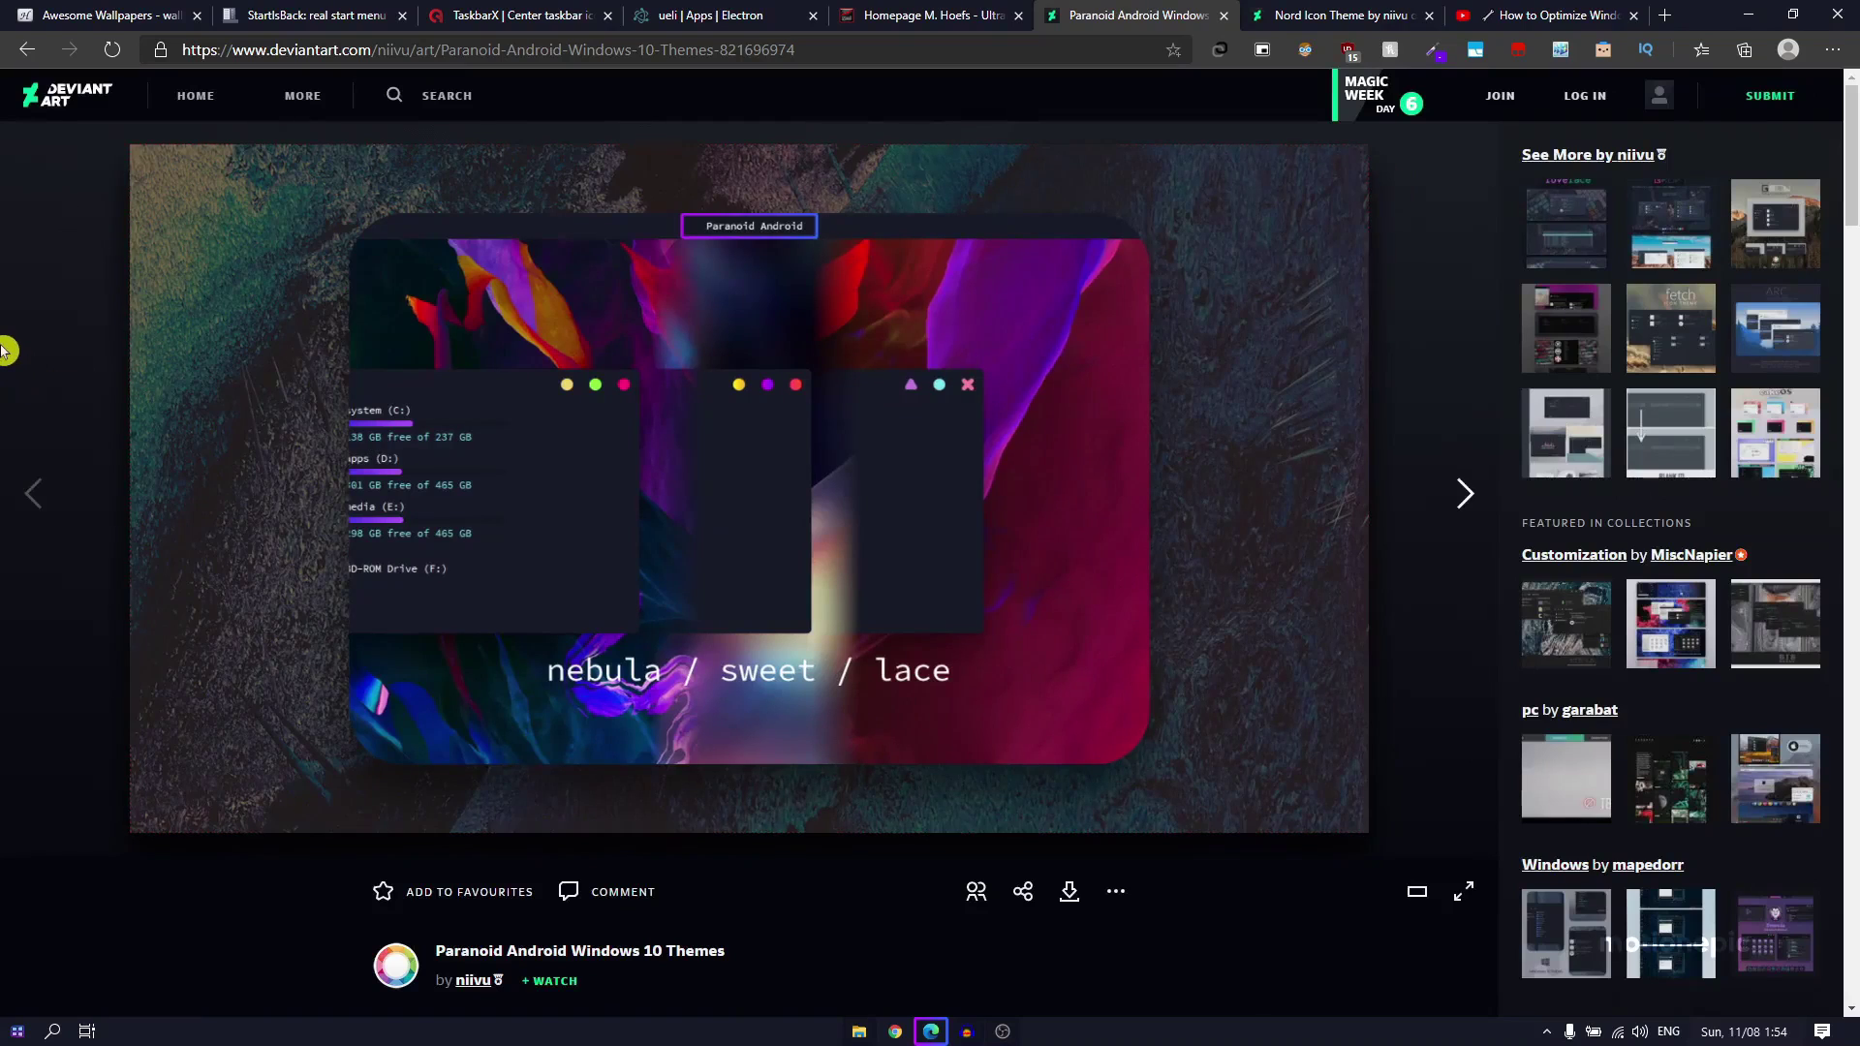
pyautogui.scroll(-1, 17, 407)
pyautogui.scroll(1, 25, 581)
pyautogui.scroll(-3, 40, 547)
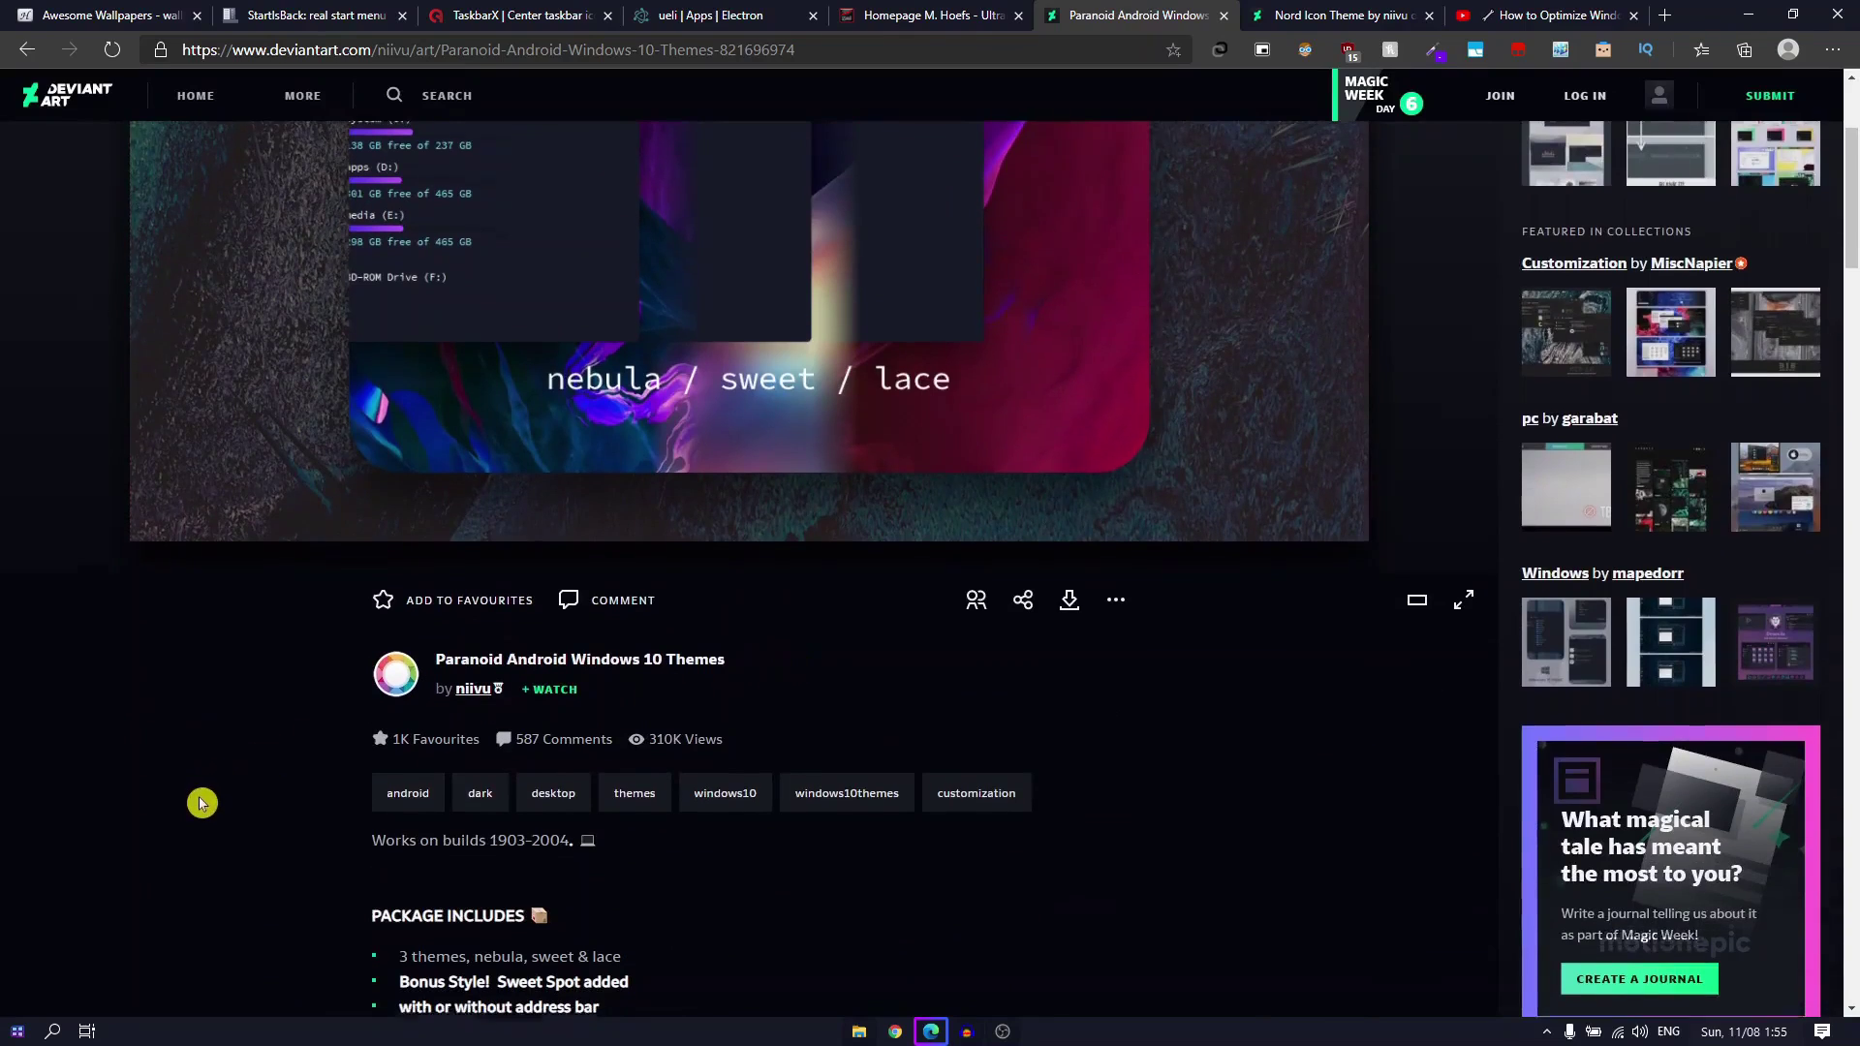
pyautogui.scroll(-4, 200, 794)
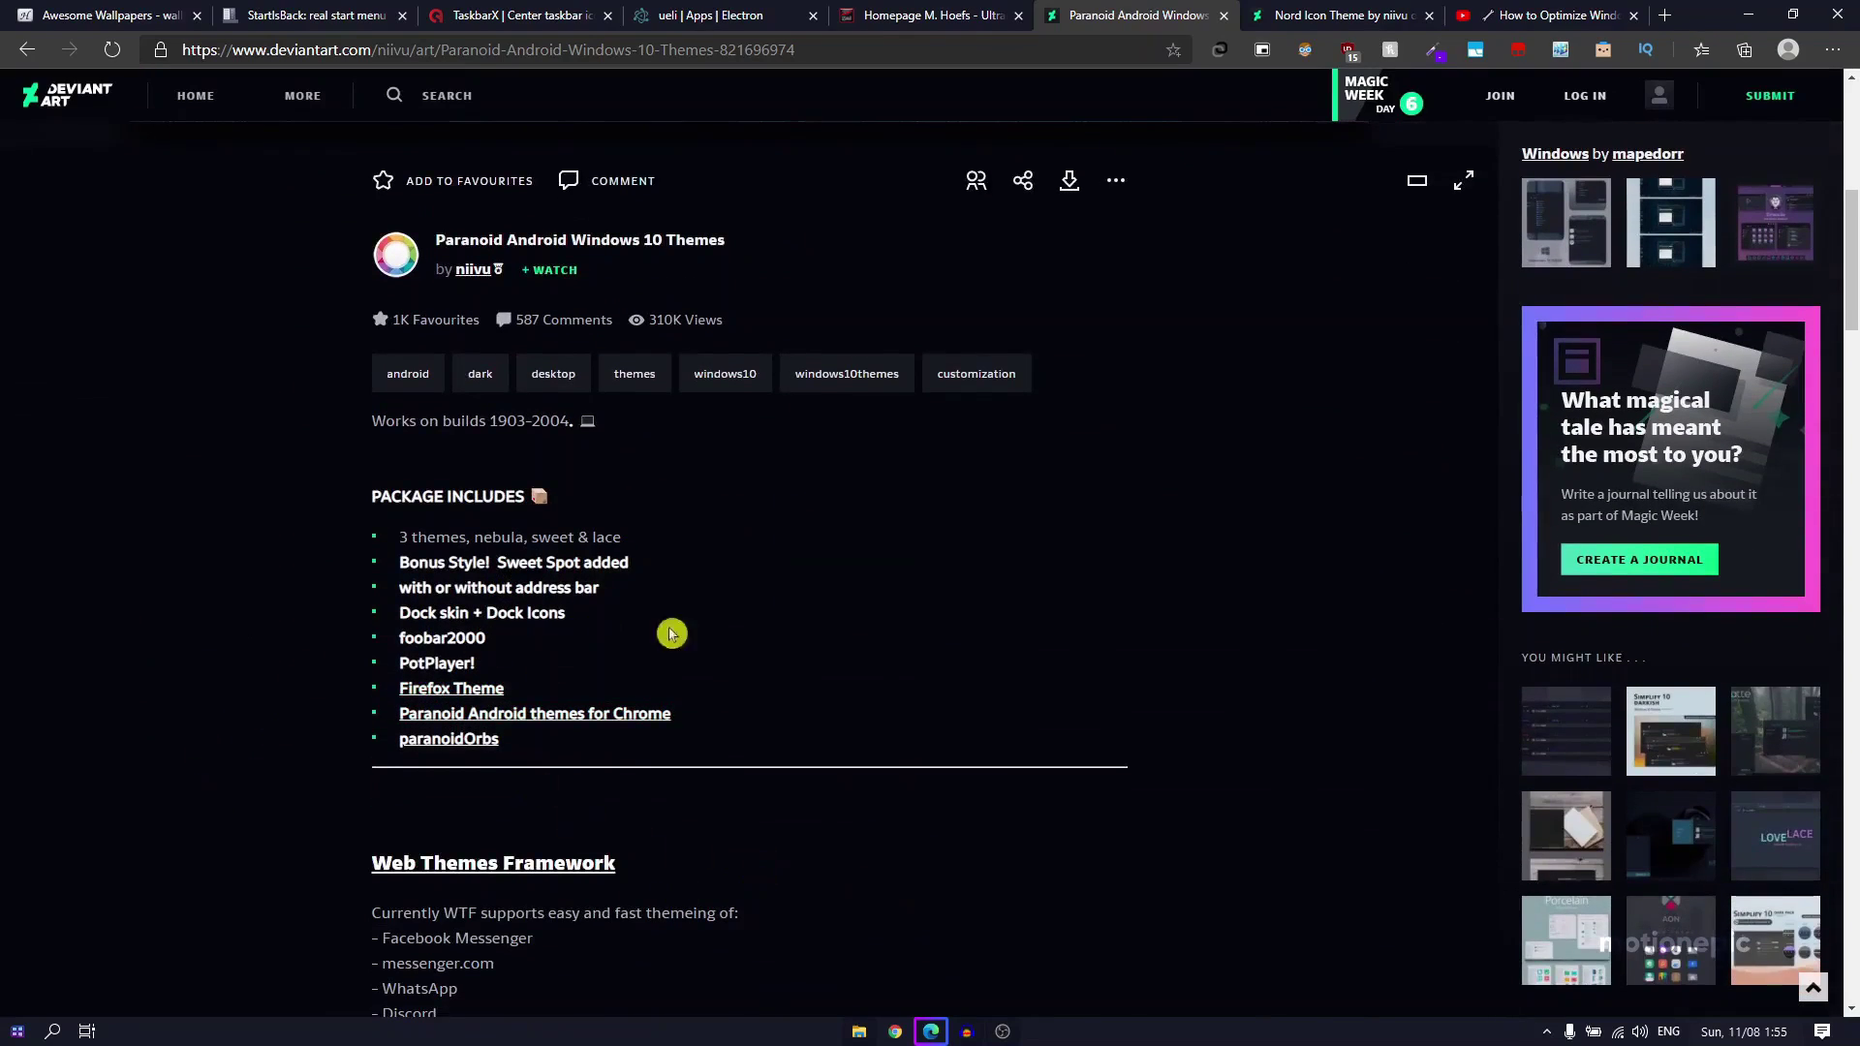
pyautogui.scroll(7, 1121, 664)
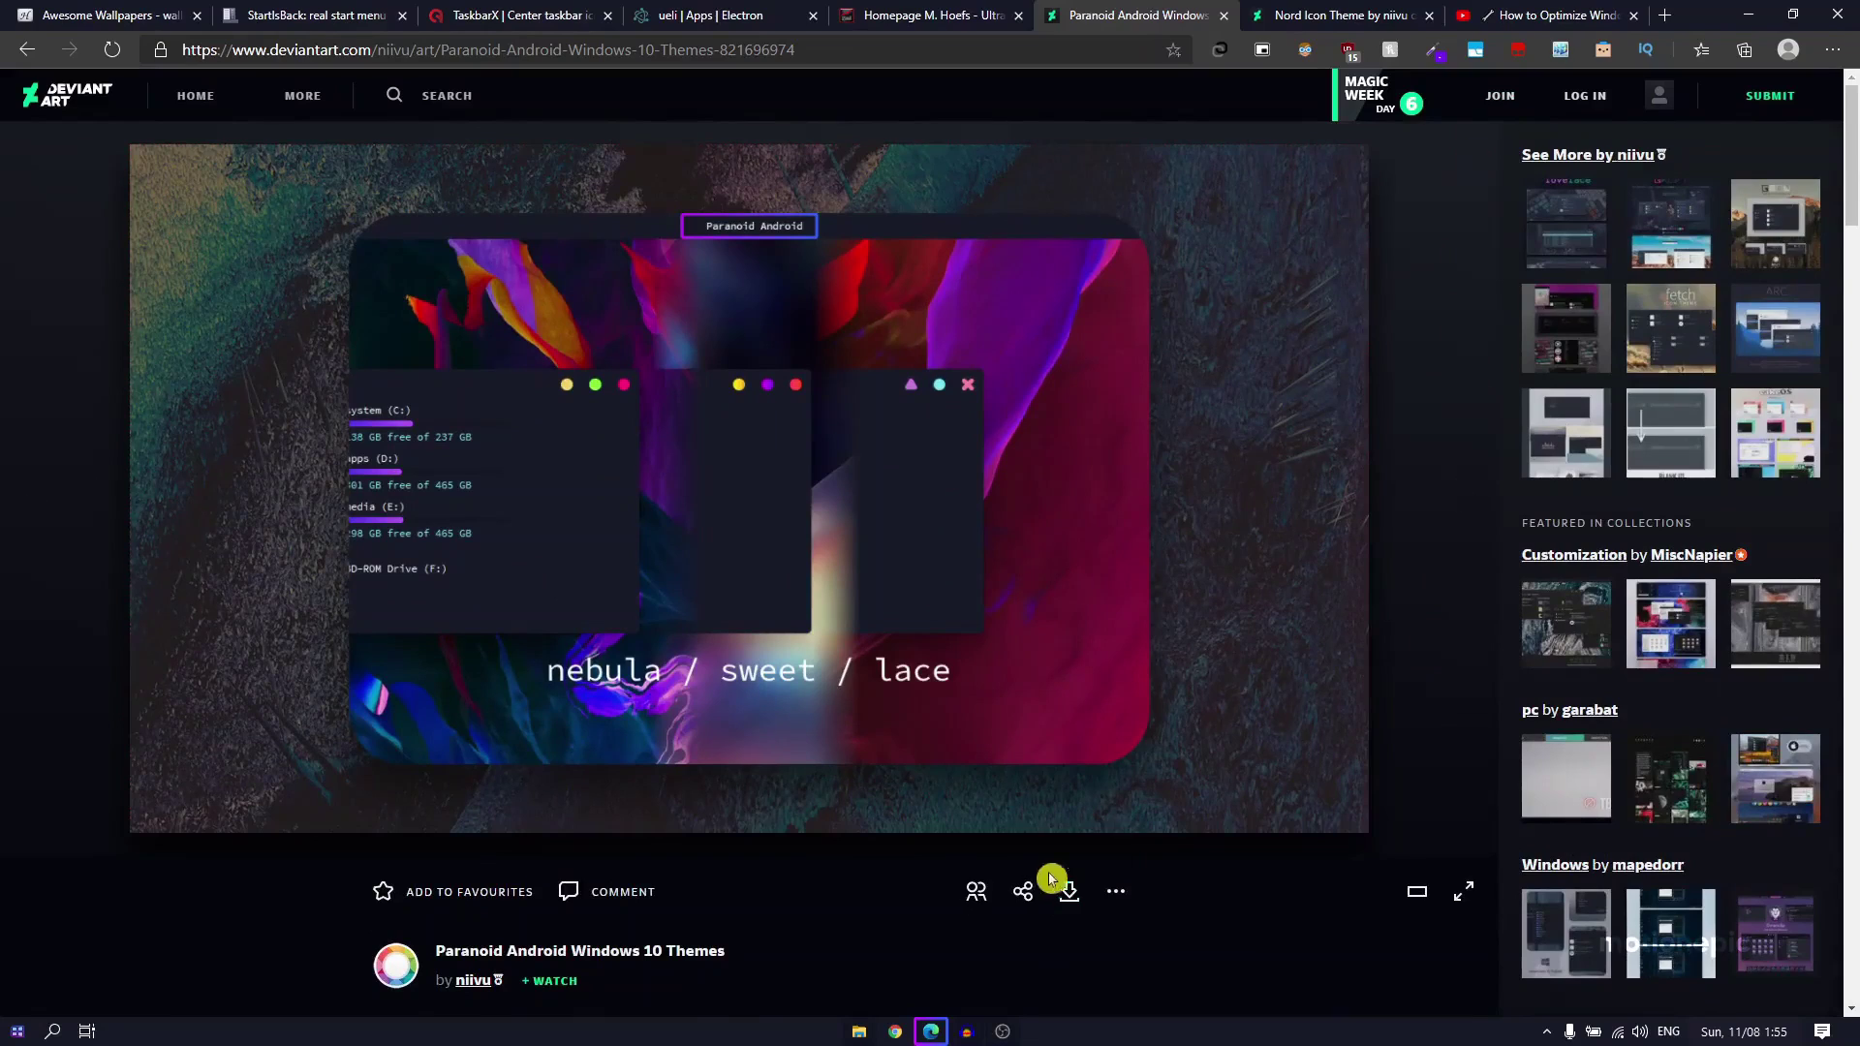
# Step: Open the downloaded Paranoid Android package's Windows 10 Themes folder
pyautogui.click(861, 1032)
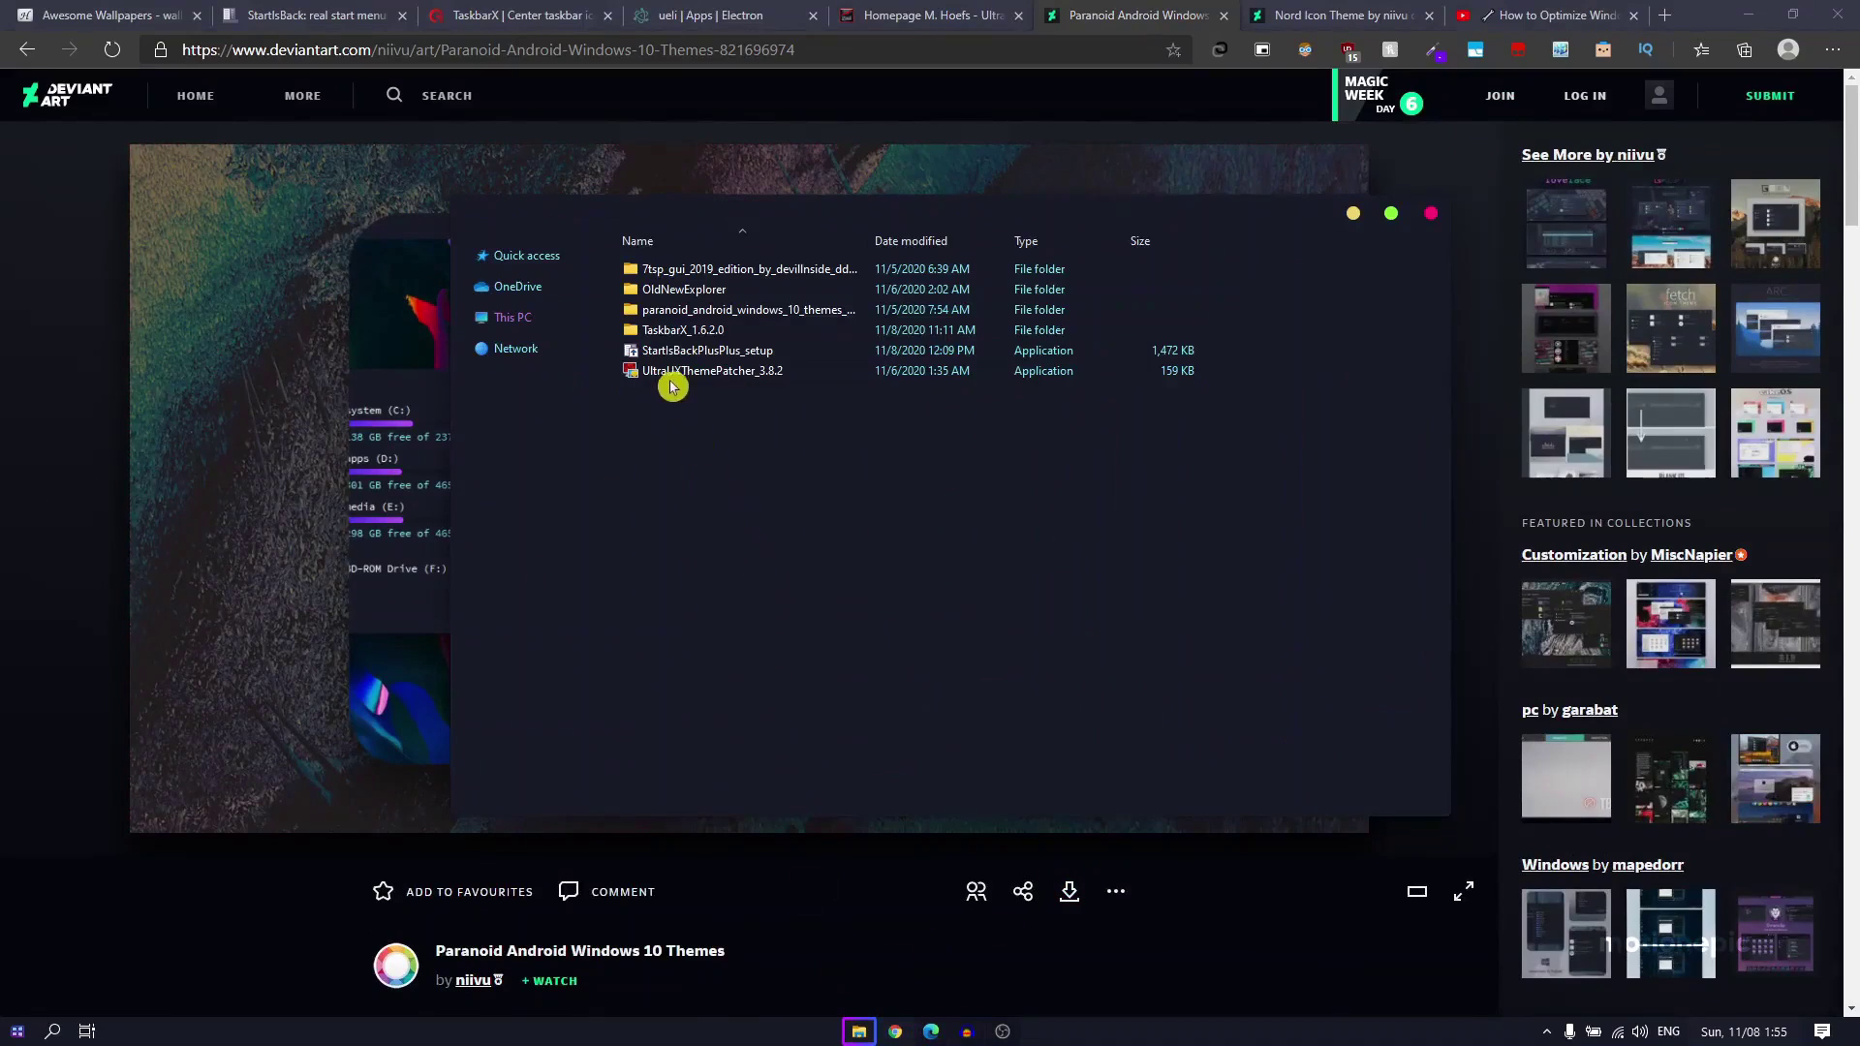
pyautogui.doubleClick(649, 313)
pyautogui.doubleClick(672, 273)
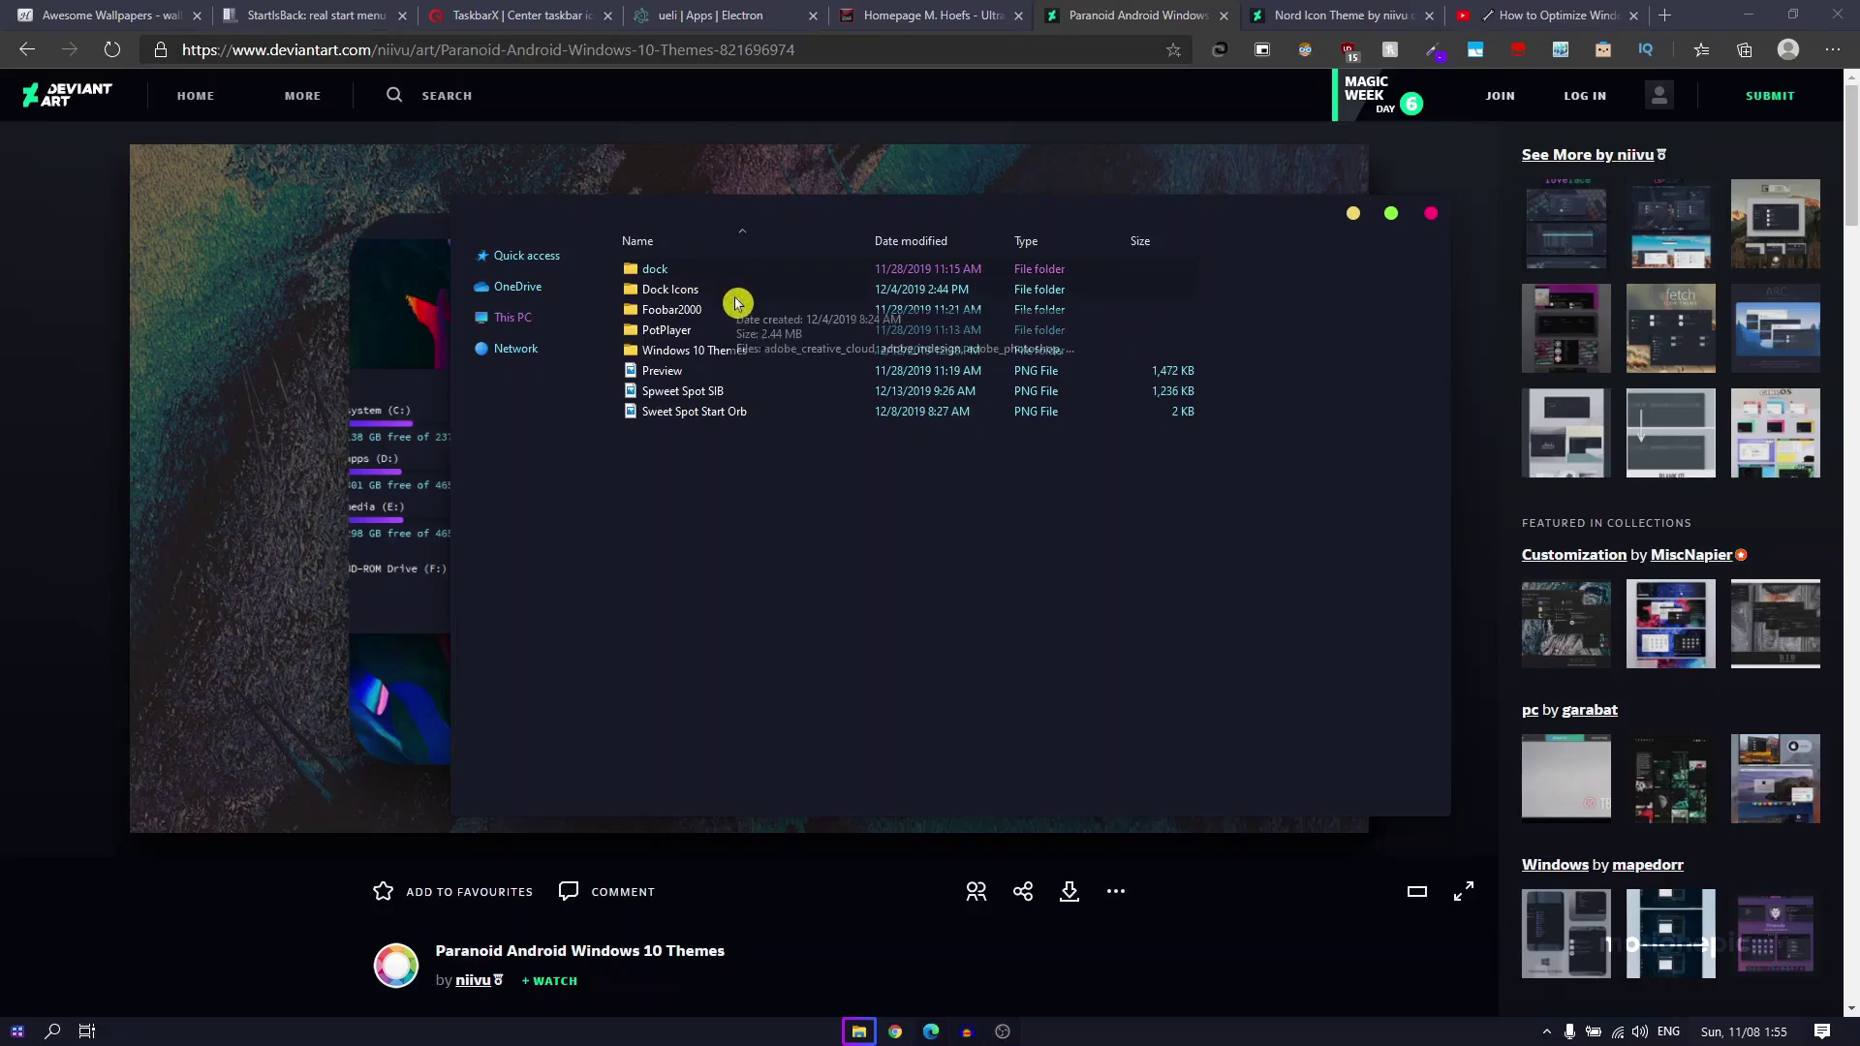
pyautogui.click(688, 311)
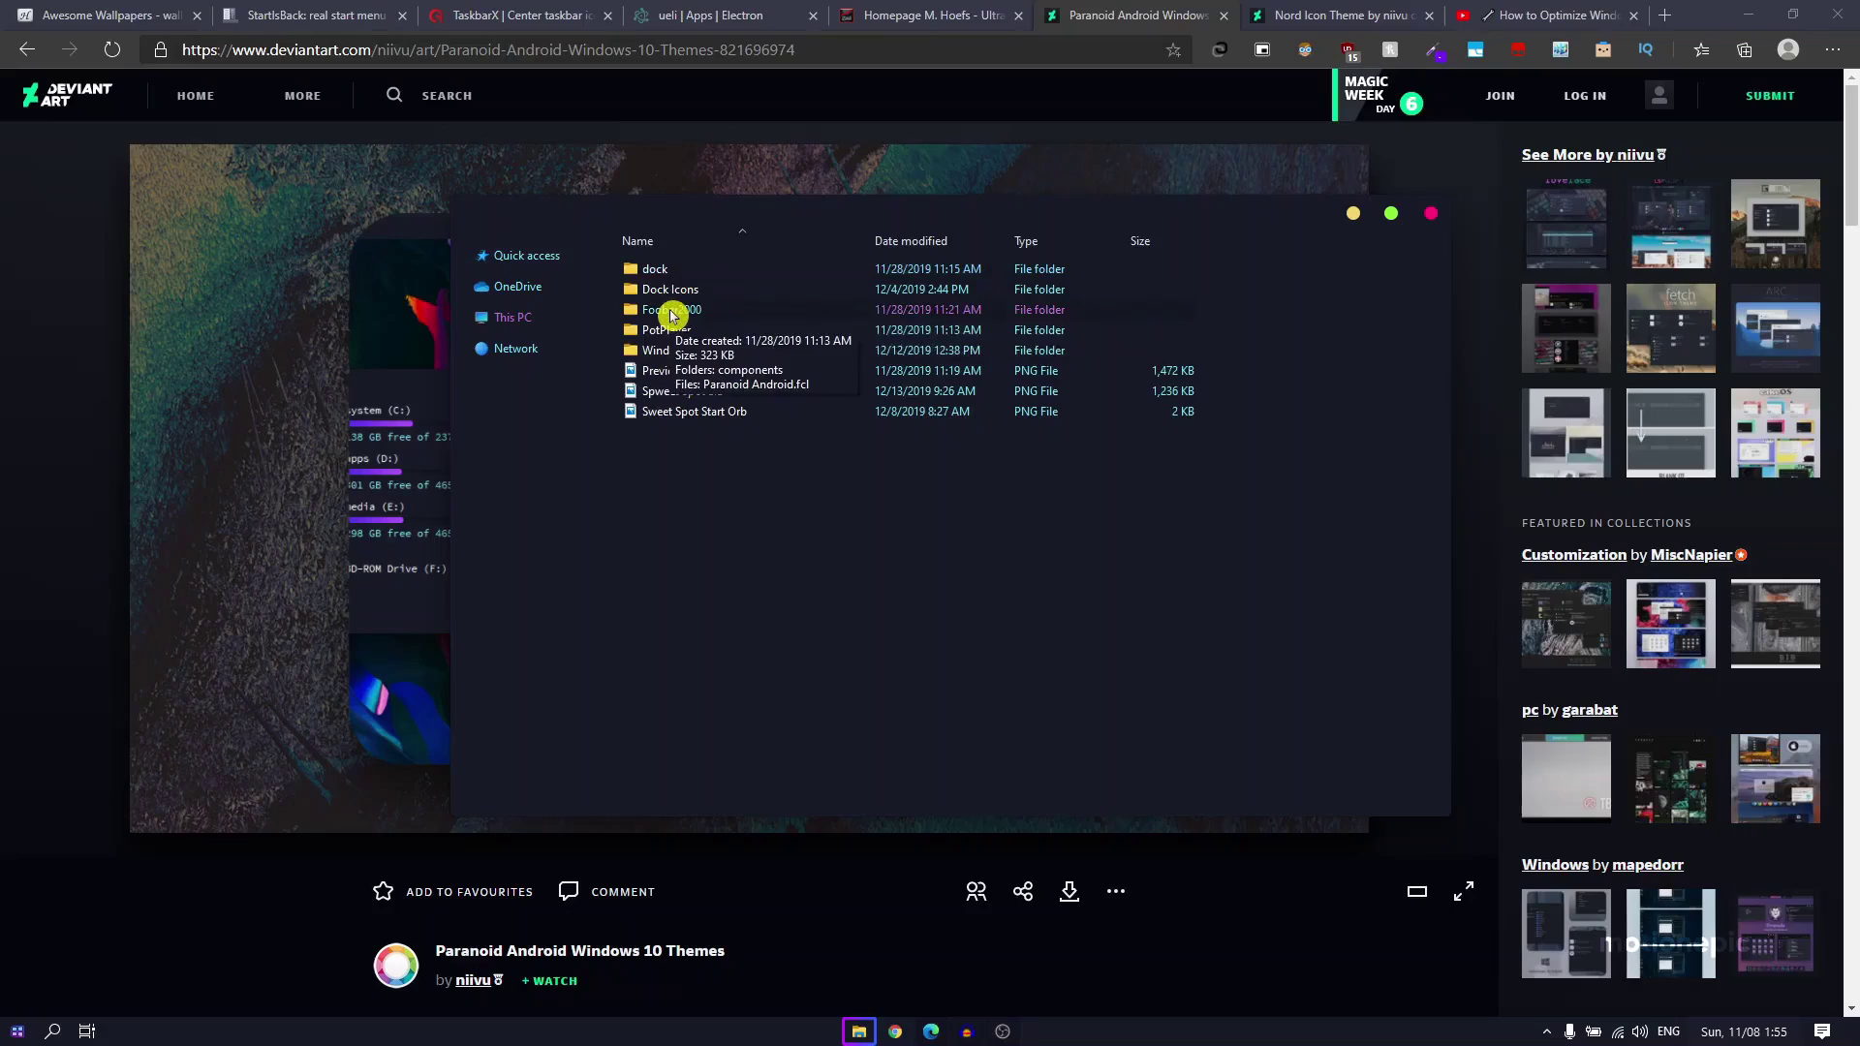
pyautogui.click(694, 334)
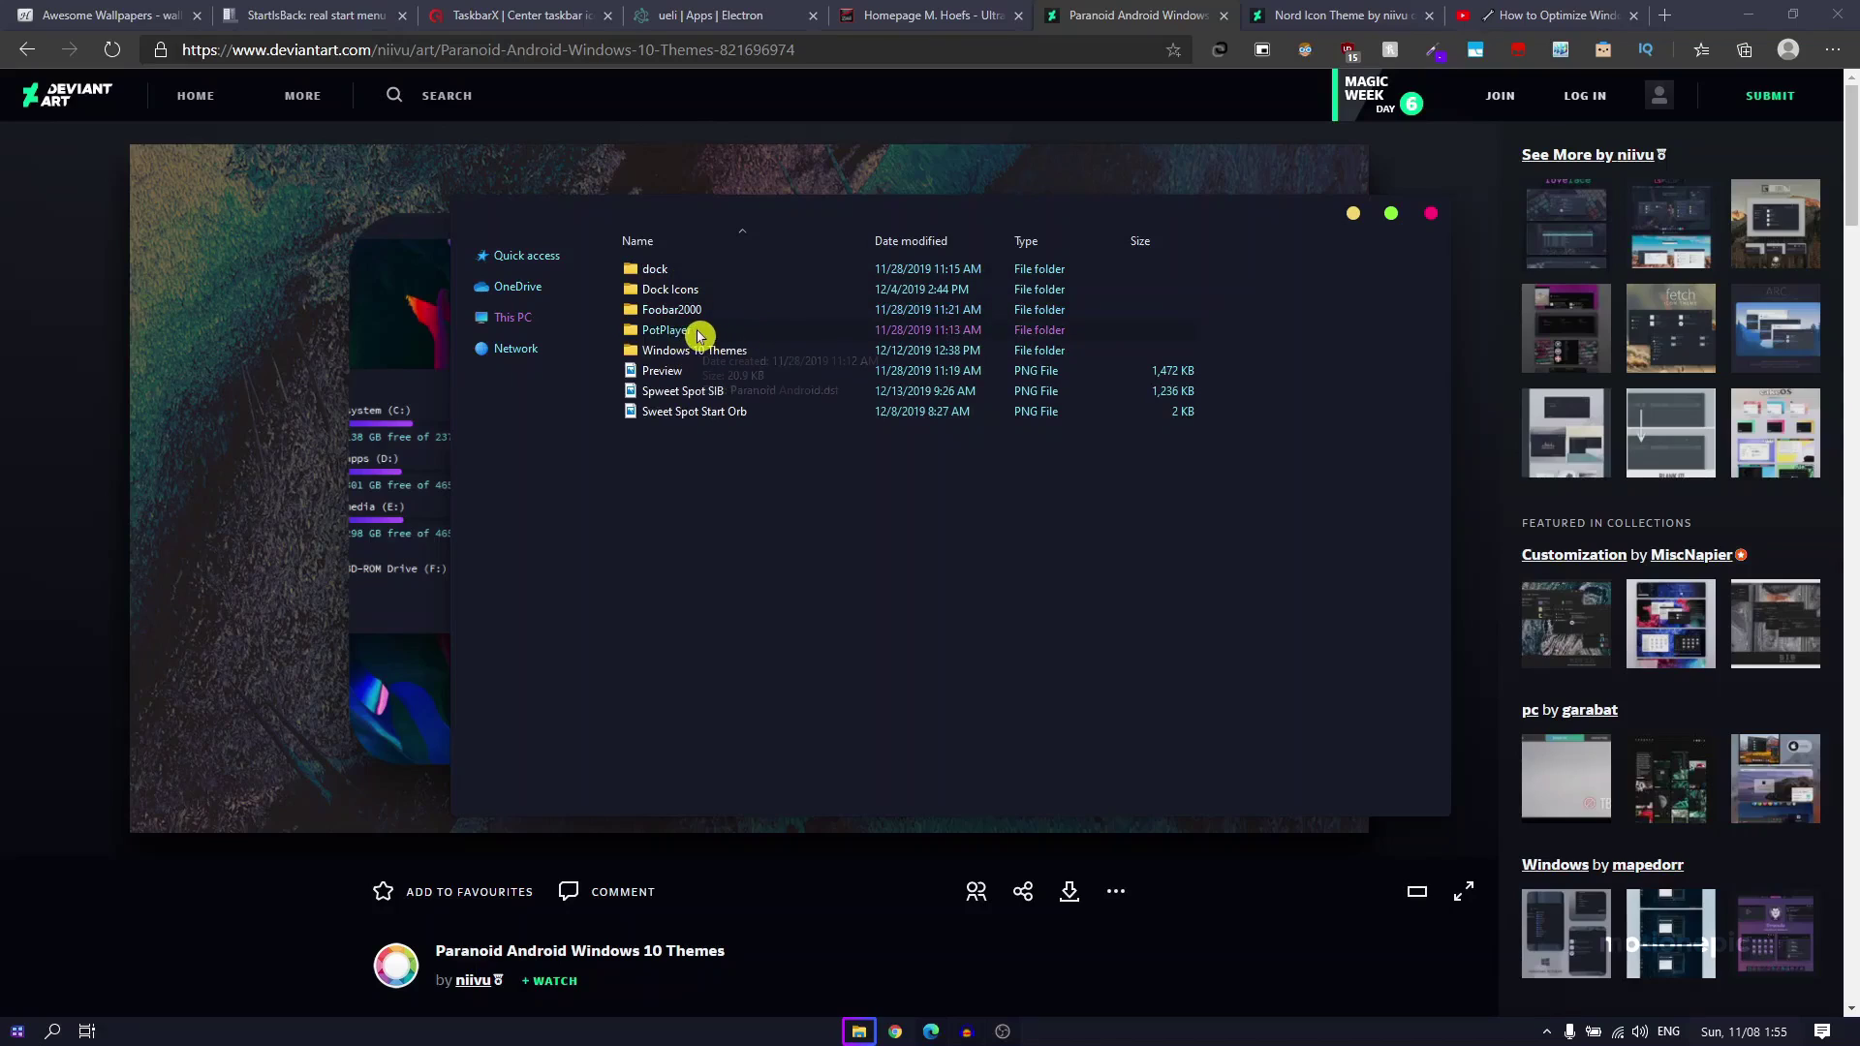
pyautogui.click(683, 352)
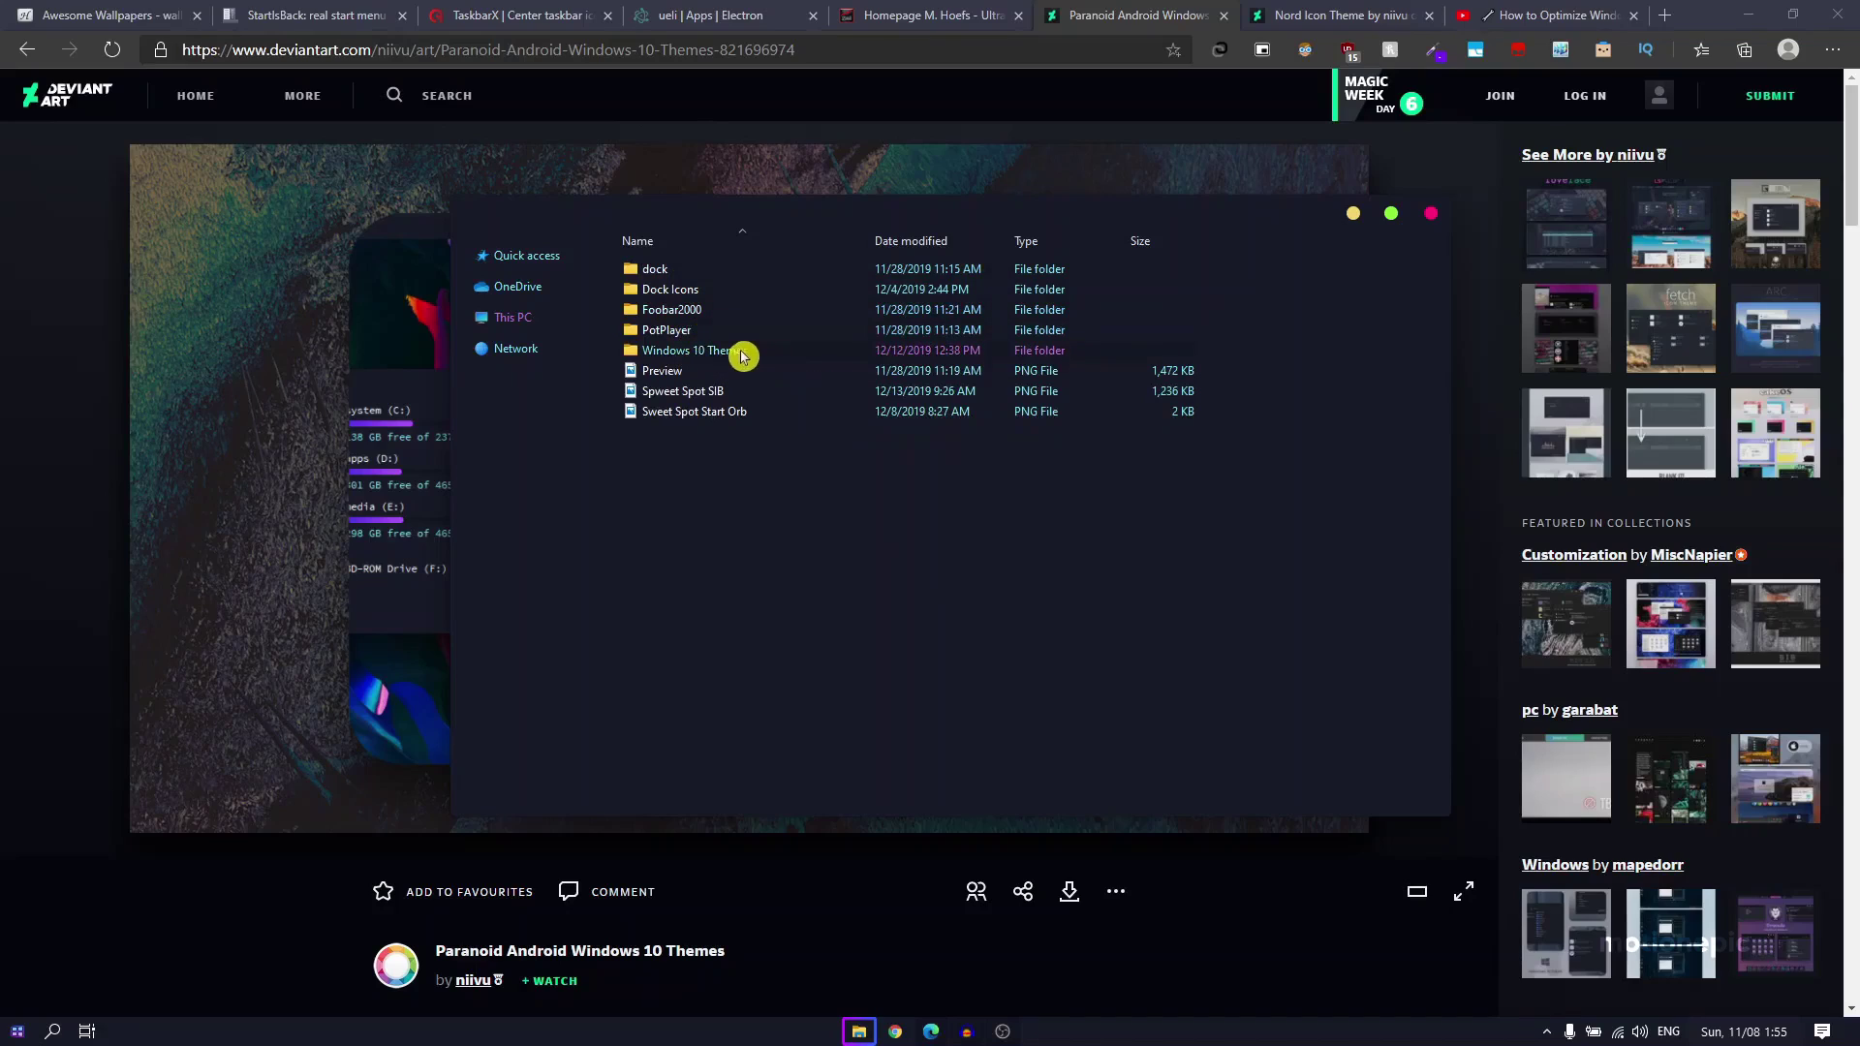
pyautogui.doubleClick(676, 355)
# Step: Select all the theme folders and .theme files and copy them
pyautogui.moveTo(686, 540); pyautogui.dragTo(874, 259)
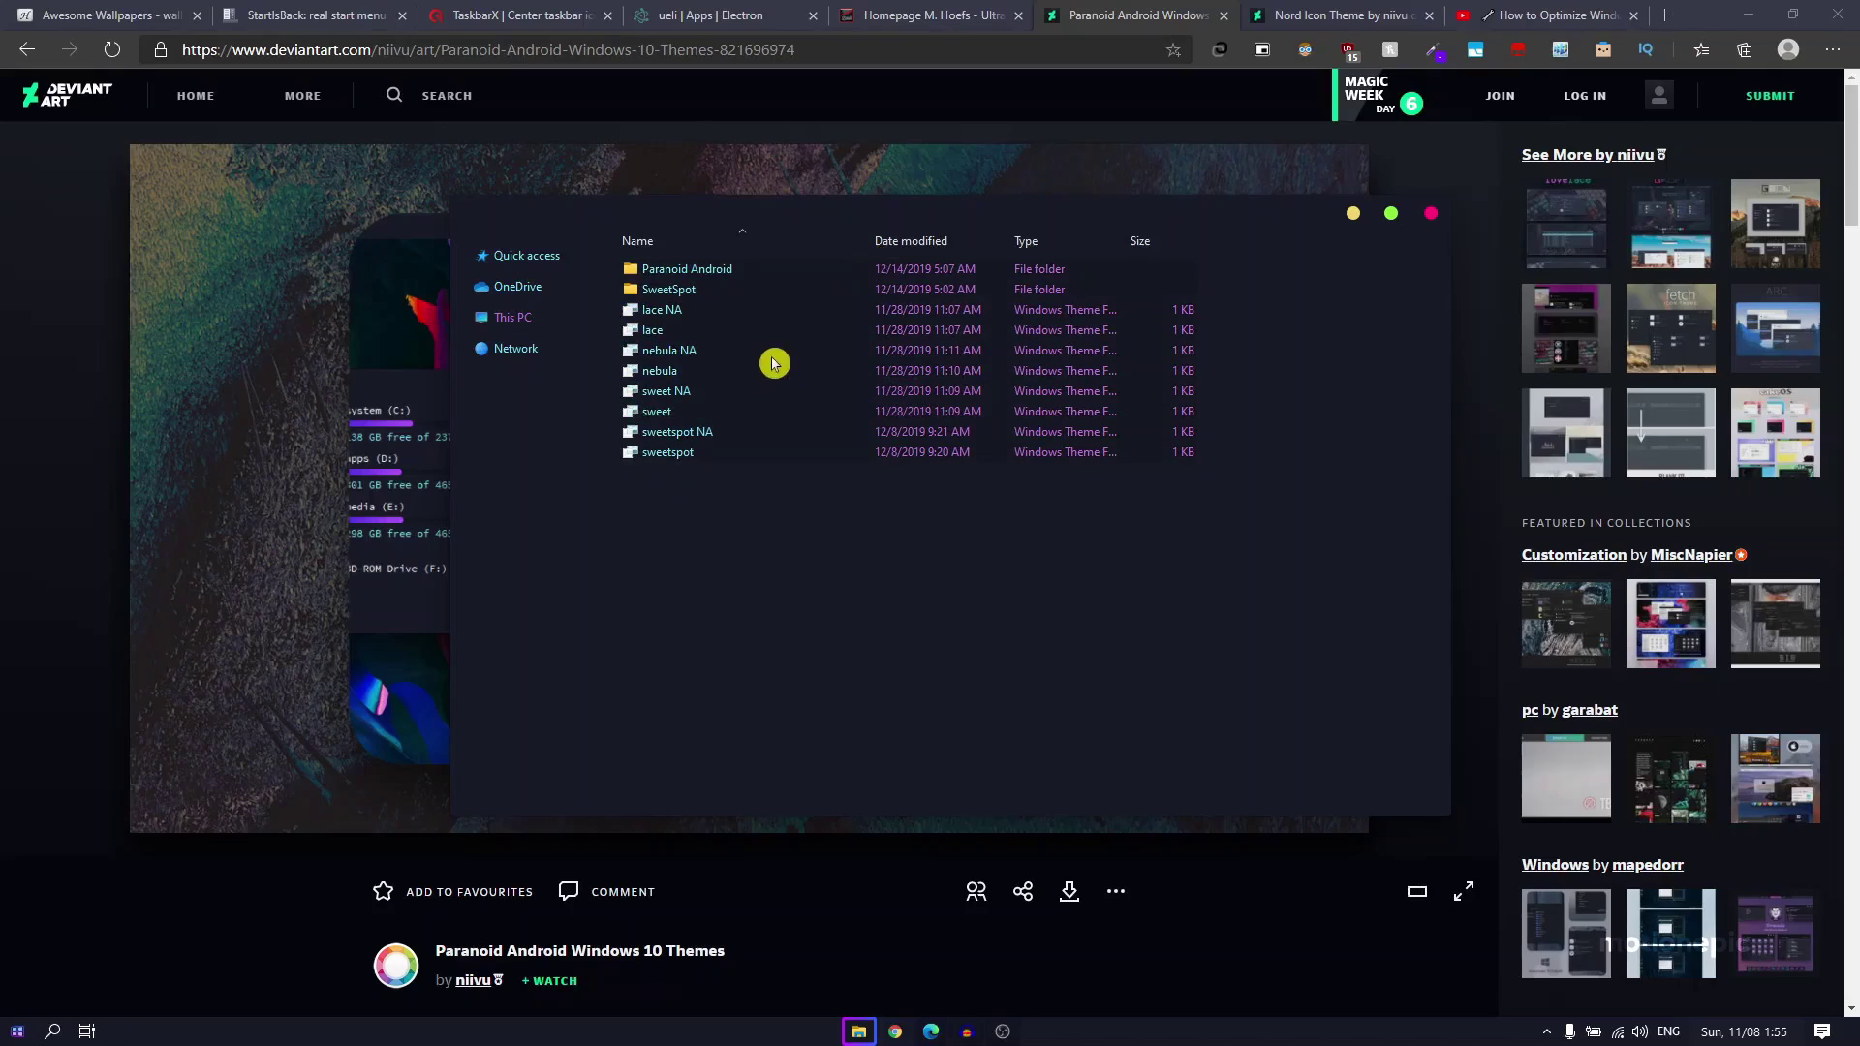
pyautogui.rightClick(736, 373)
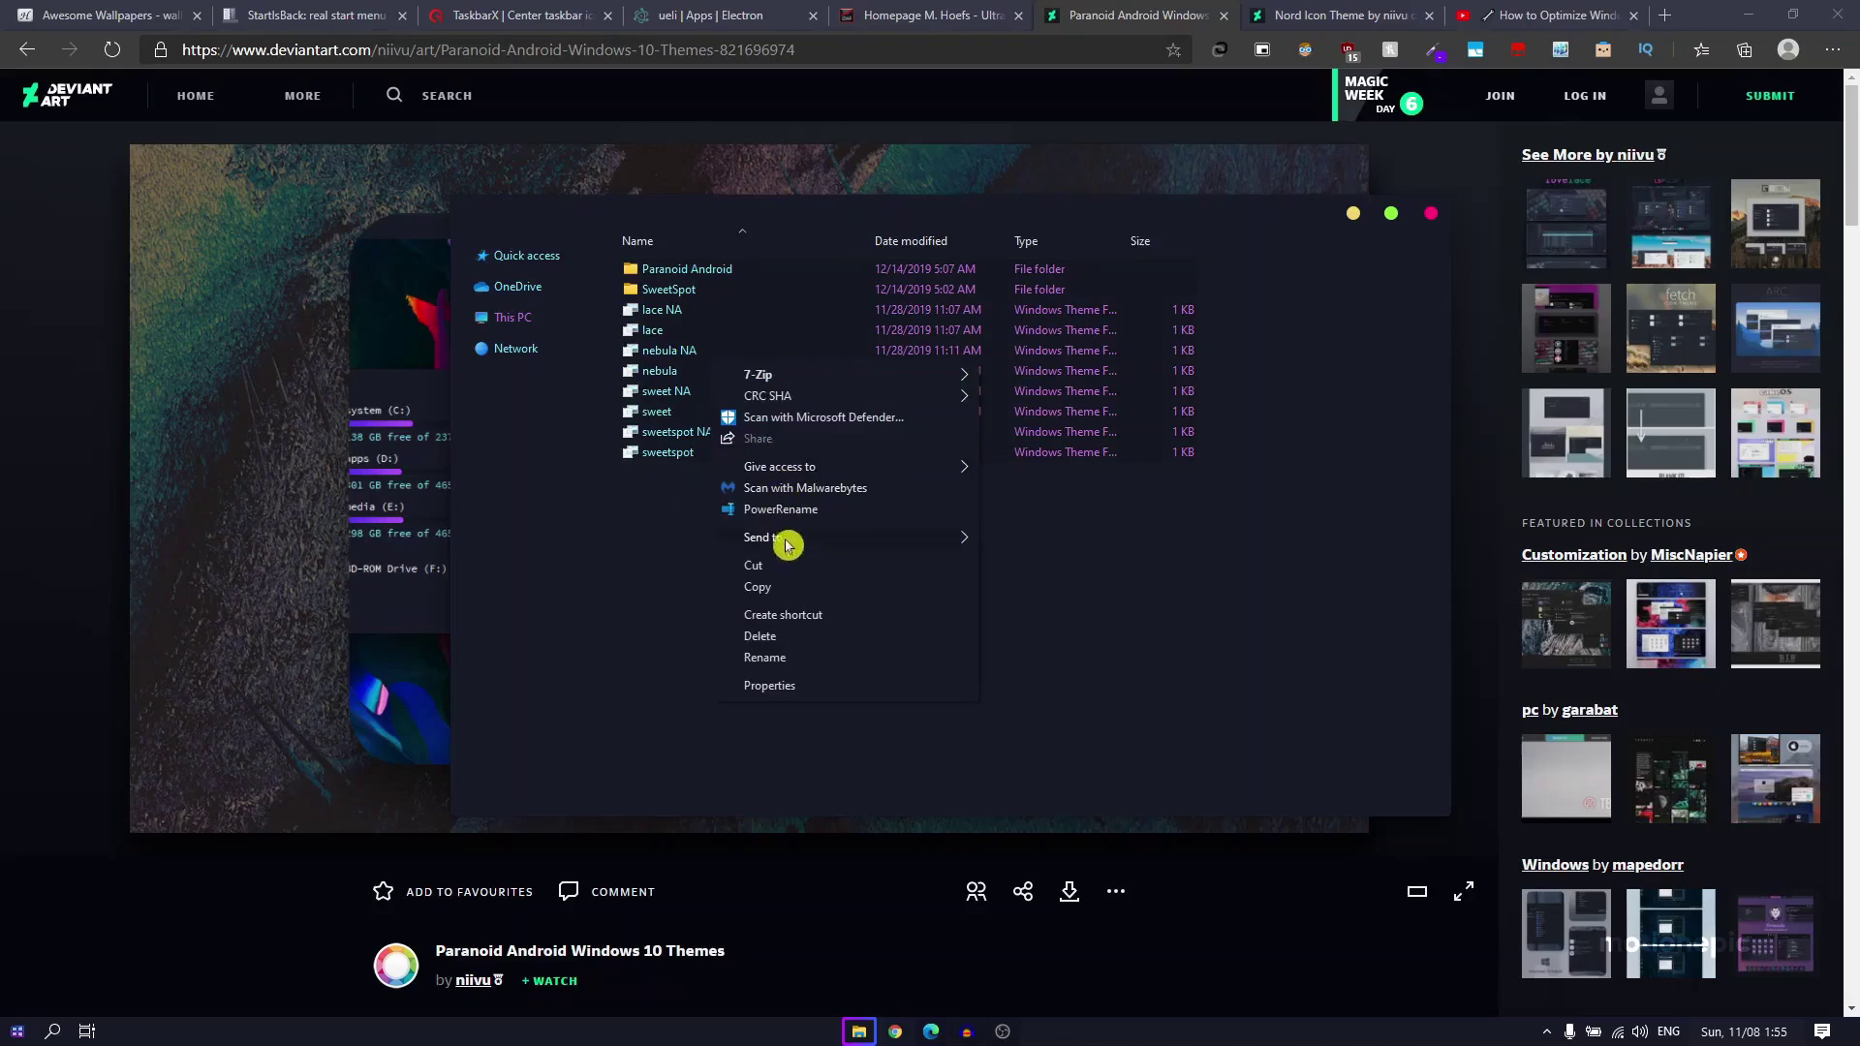
pyautogui.click(772, 581)
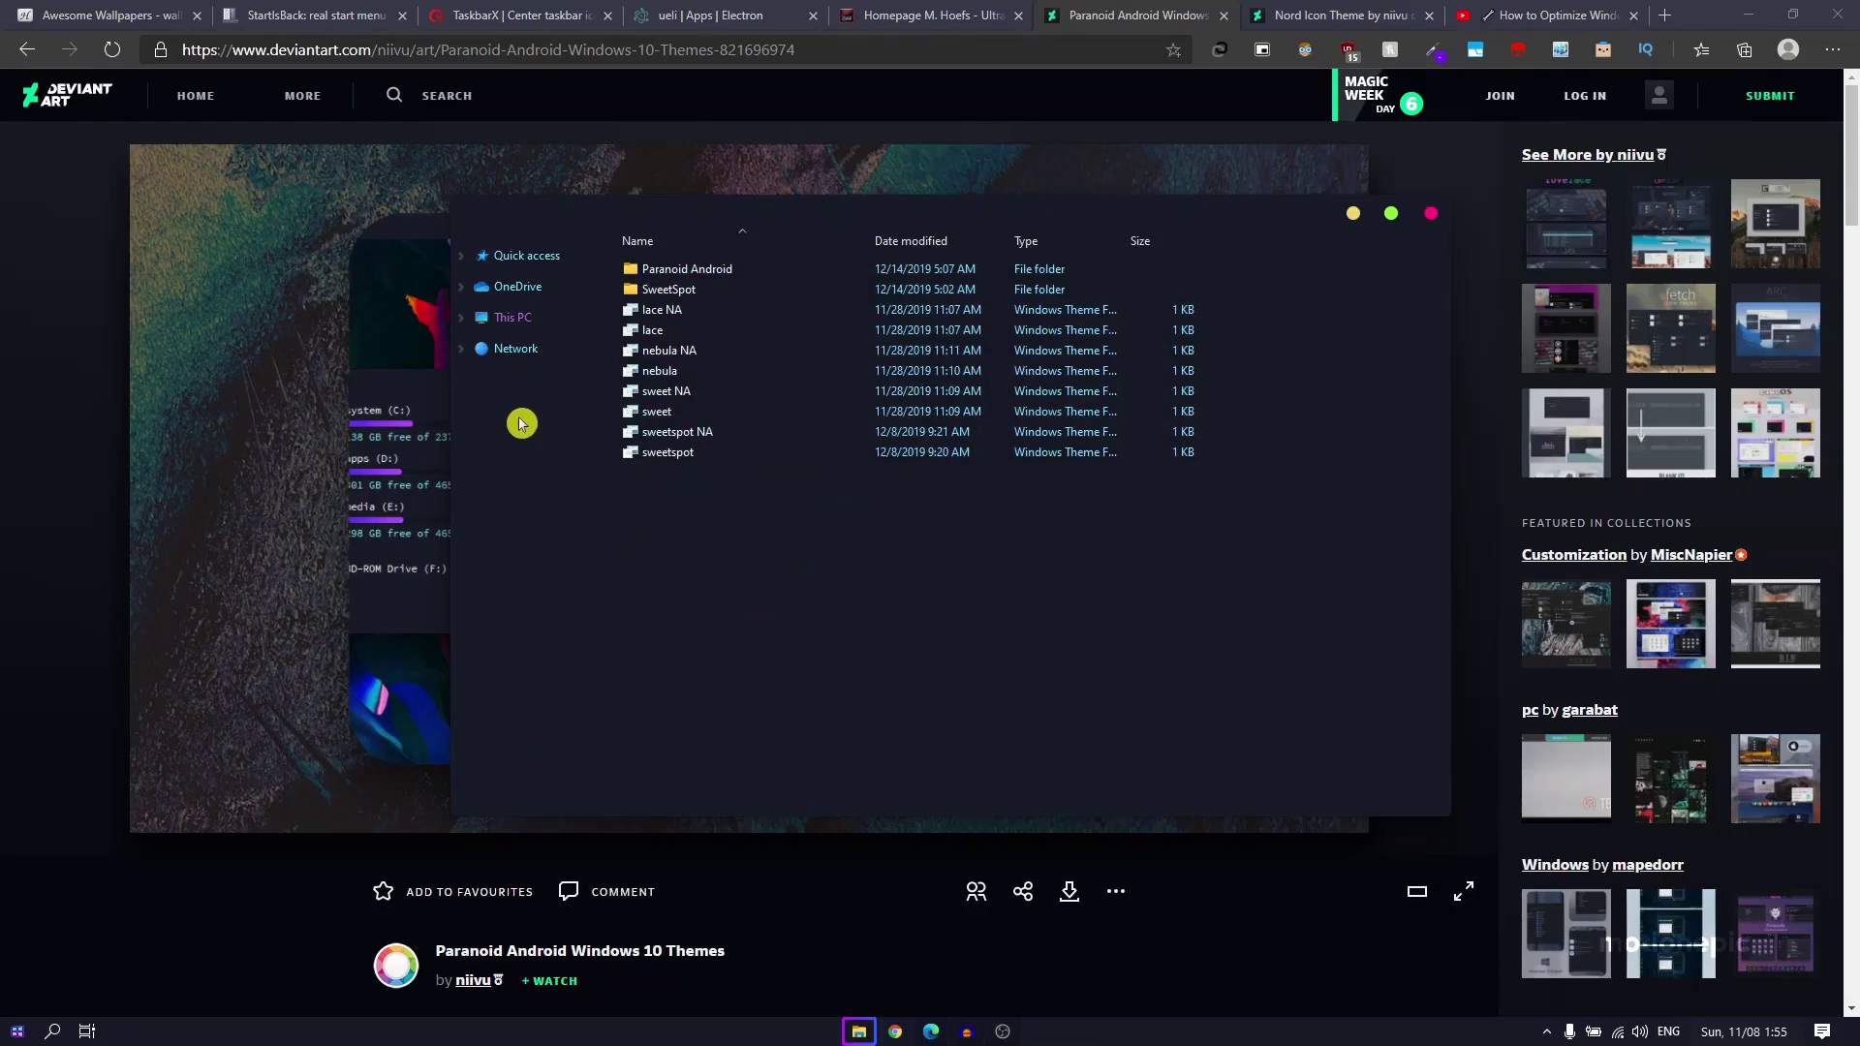
# Step: In a new This PC window, paste the themes into C:\Windows\Resources\Themes, then close it
pyautogui.rightClick(512, 327)
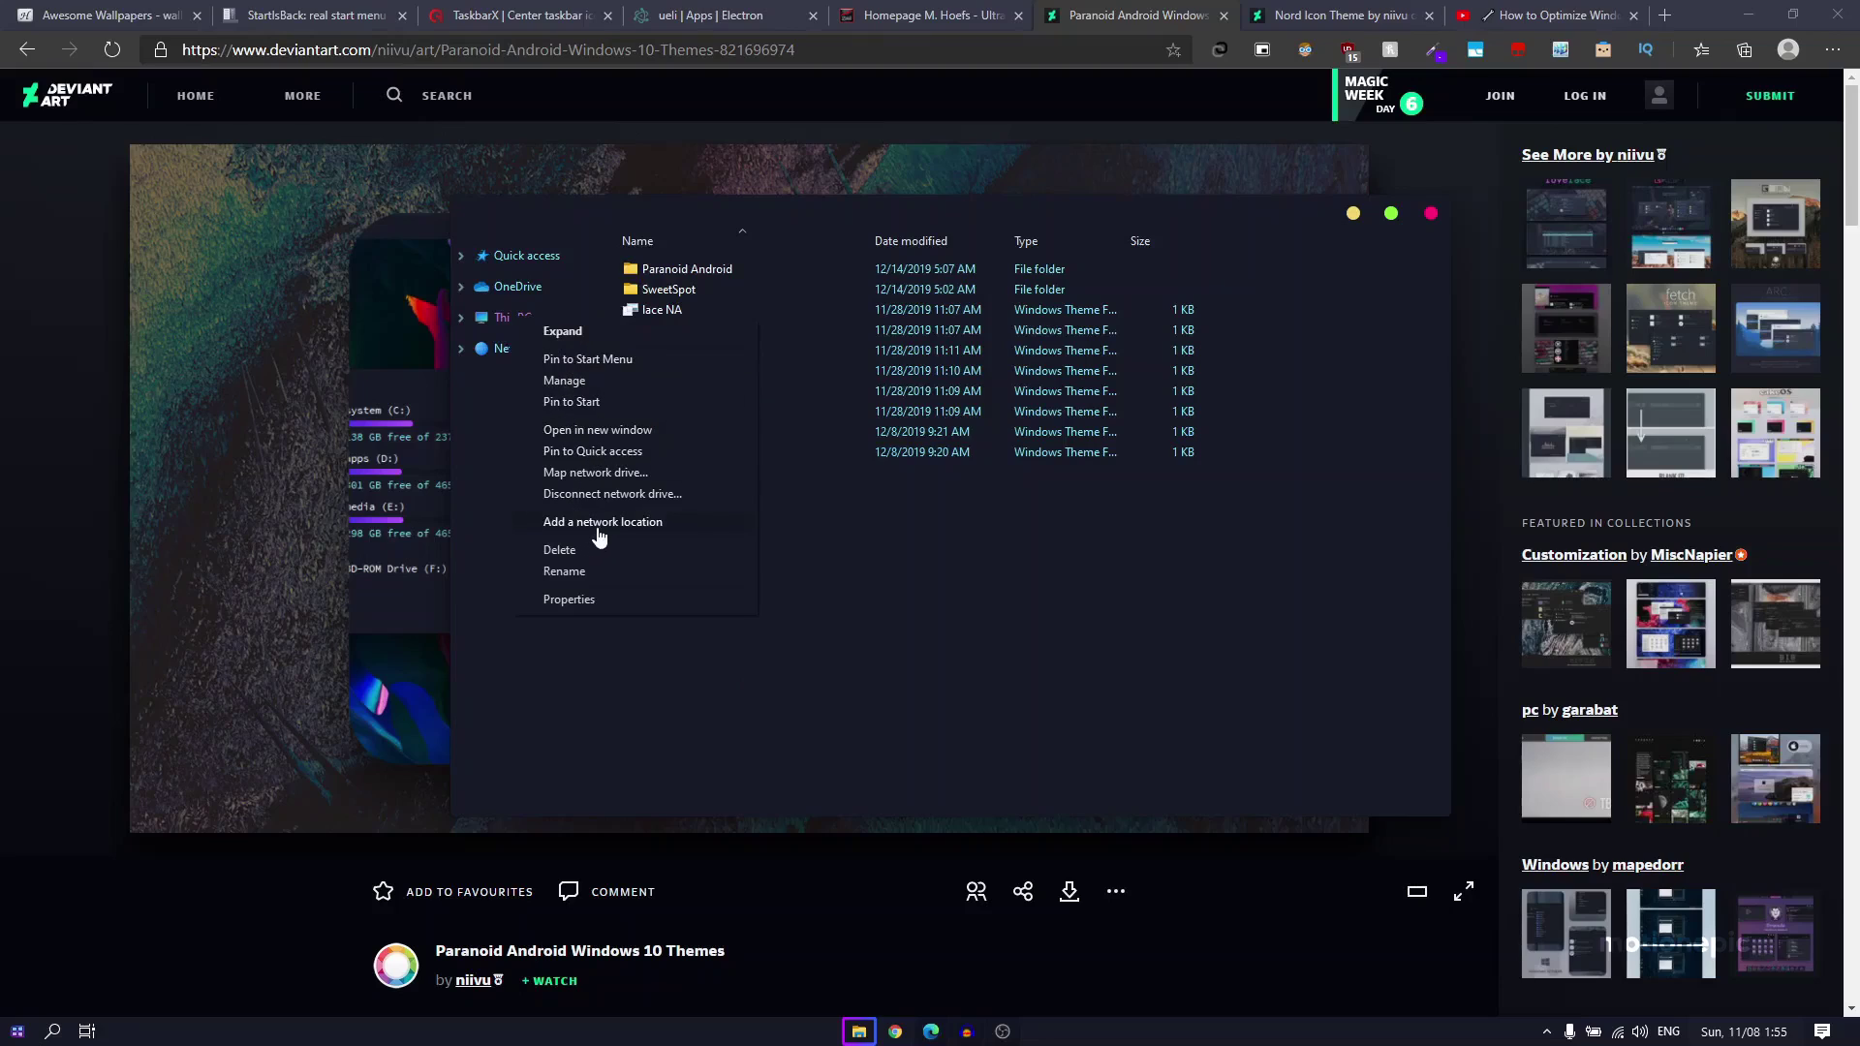
pyautogui.click(597, 430)
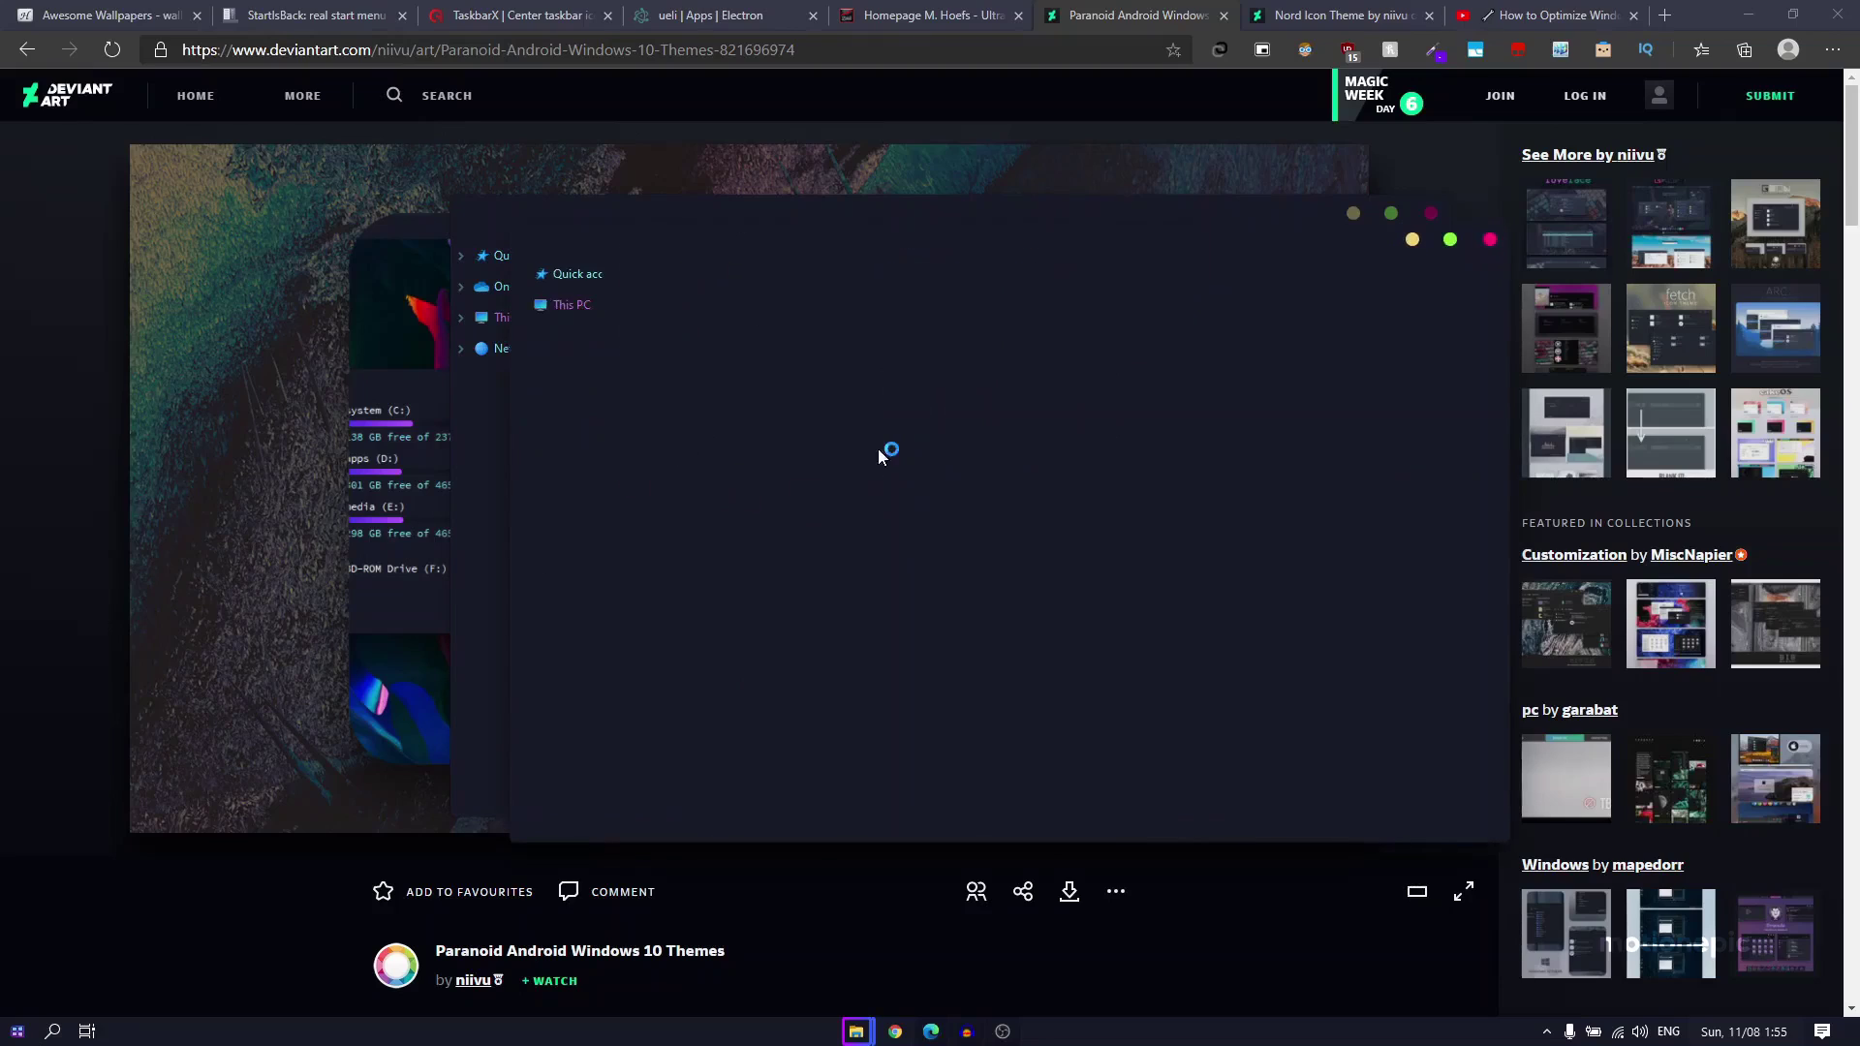
pyautogui.doubleClick(812, 509)
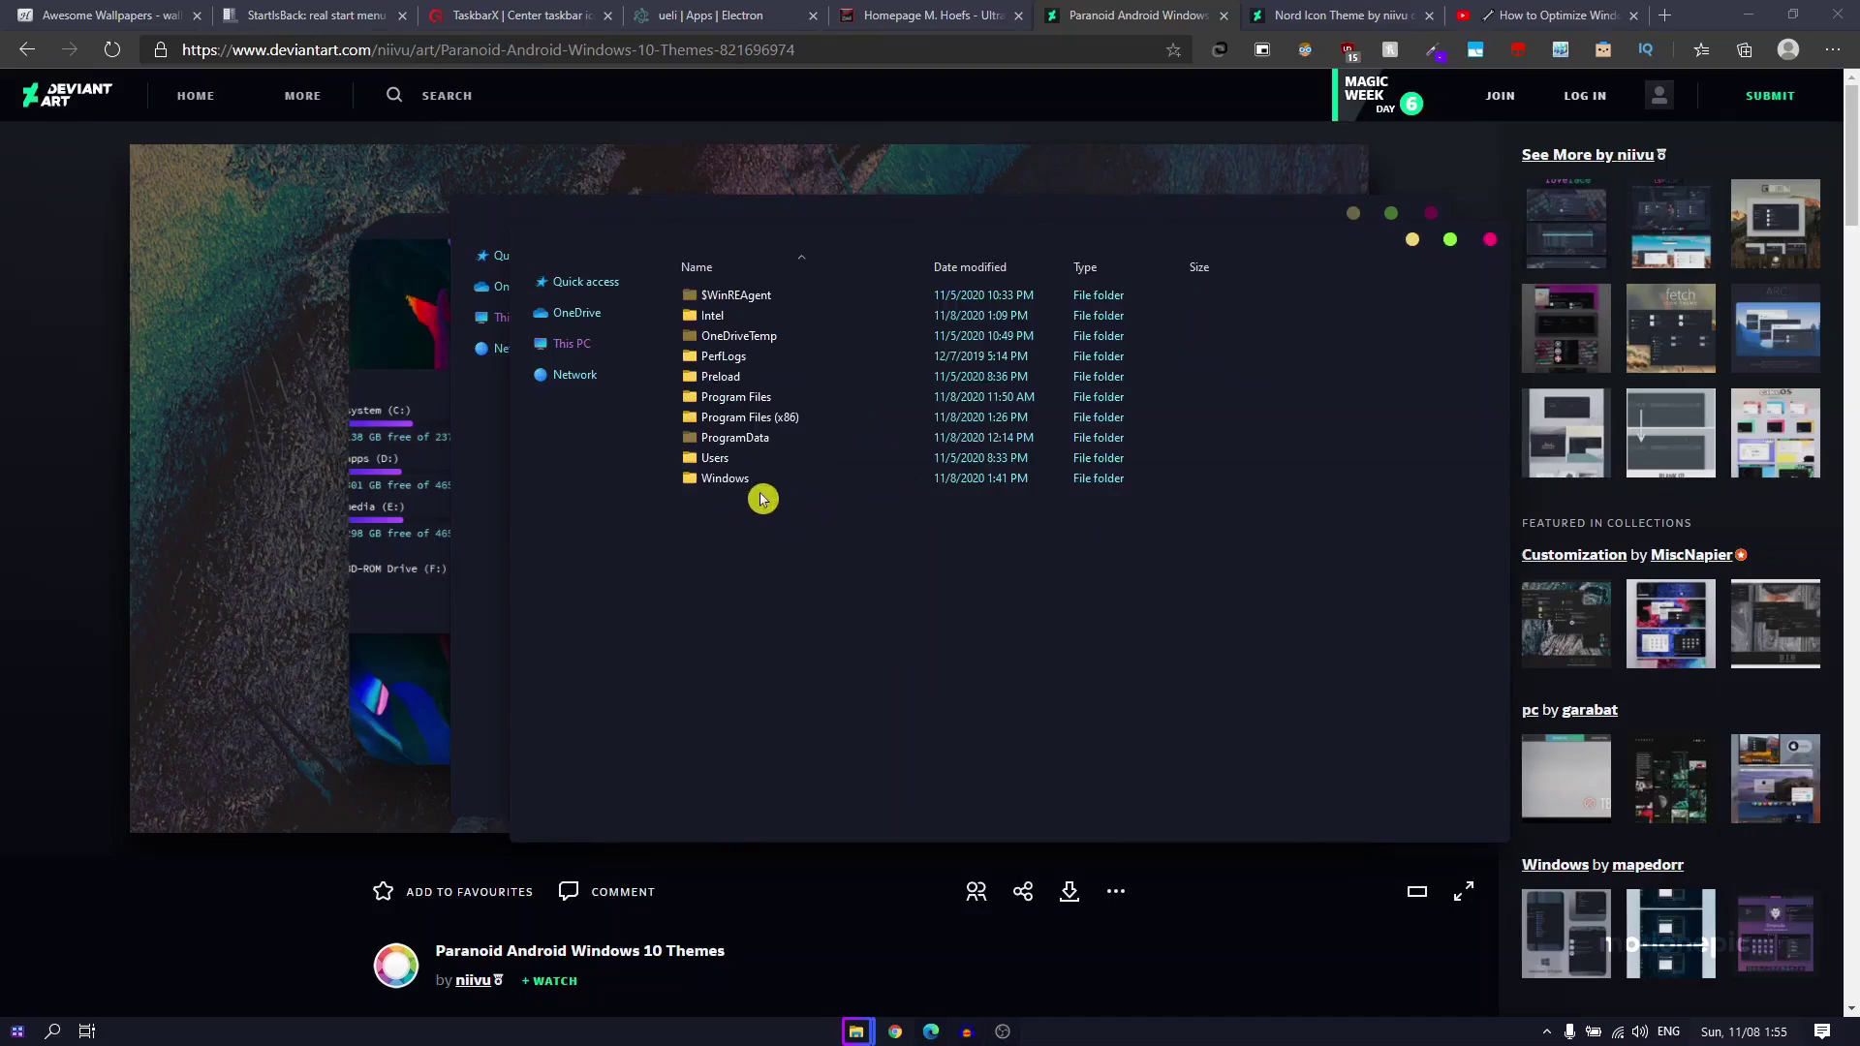
pyautogui.doubleClick(725, 478)
pyautogui.scroll(-10, 732, 475)
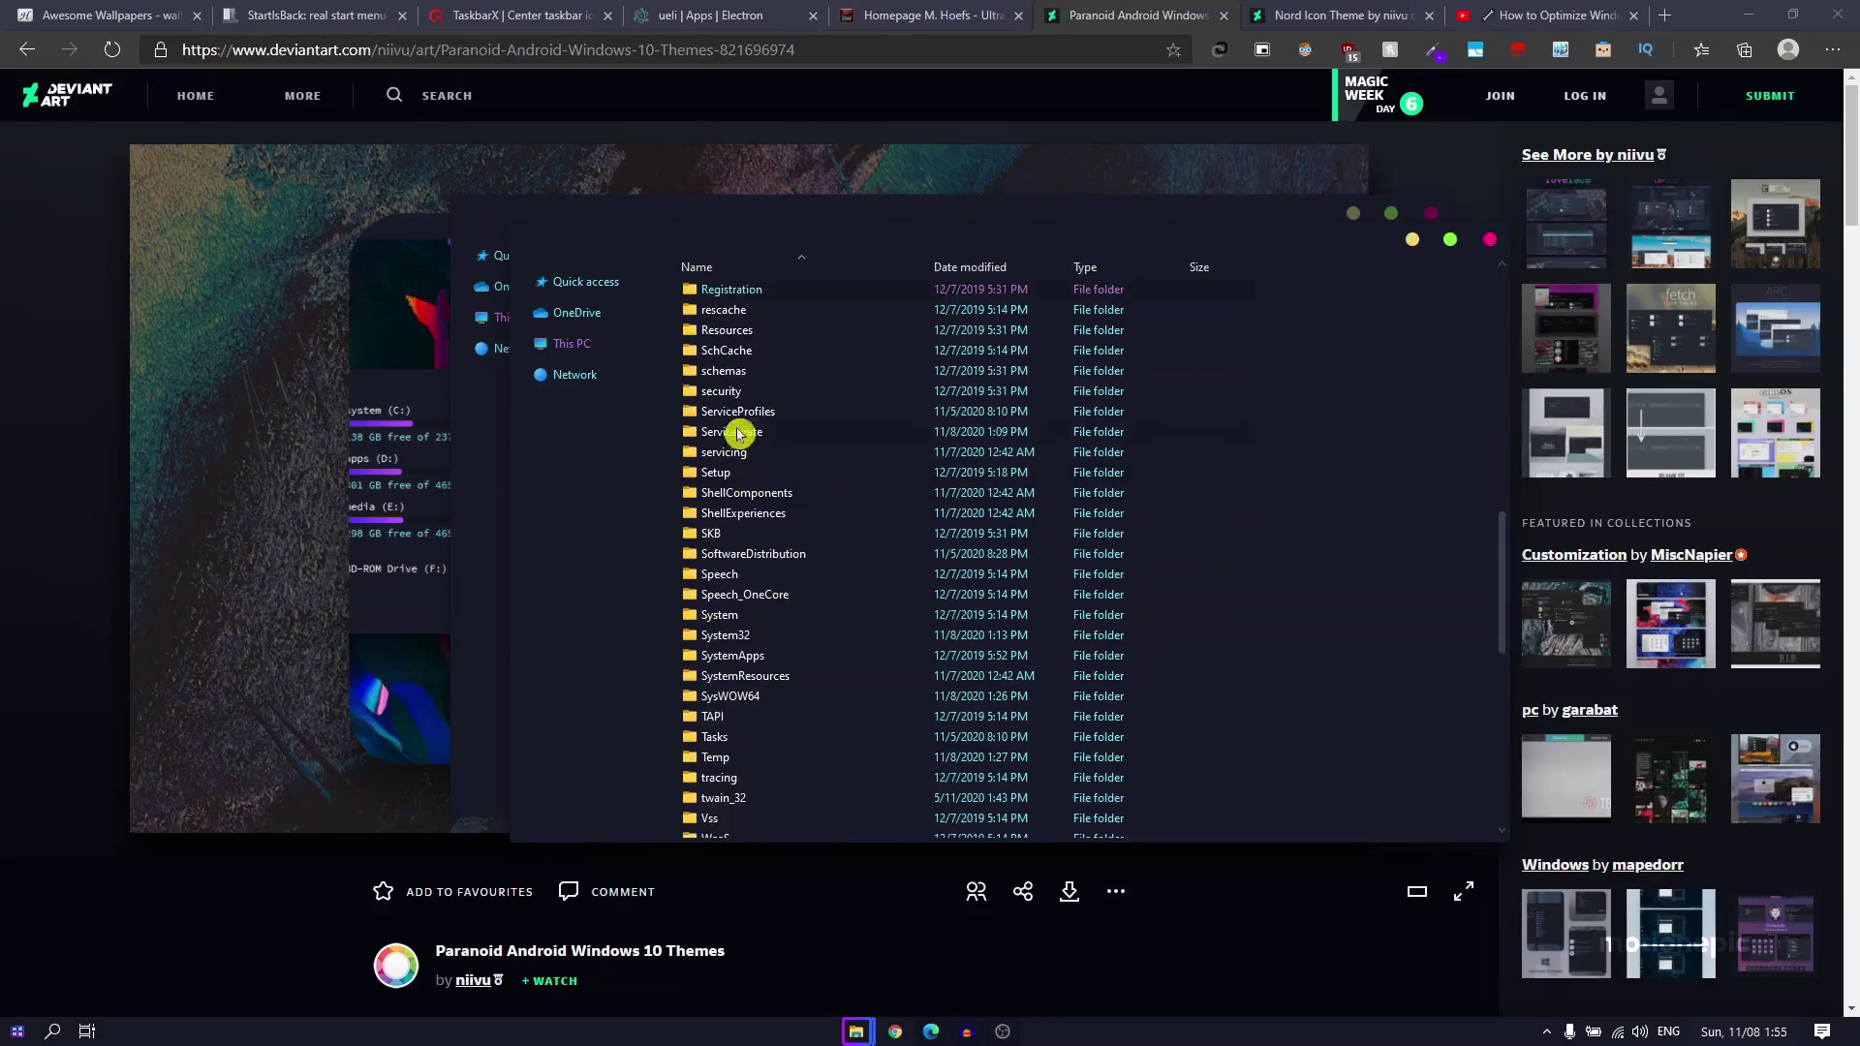
pyautogui.doubleClick(741, 332)
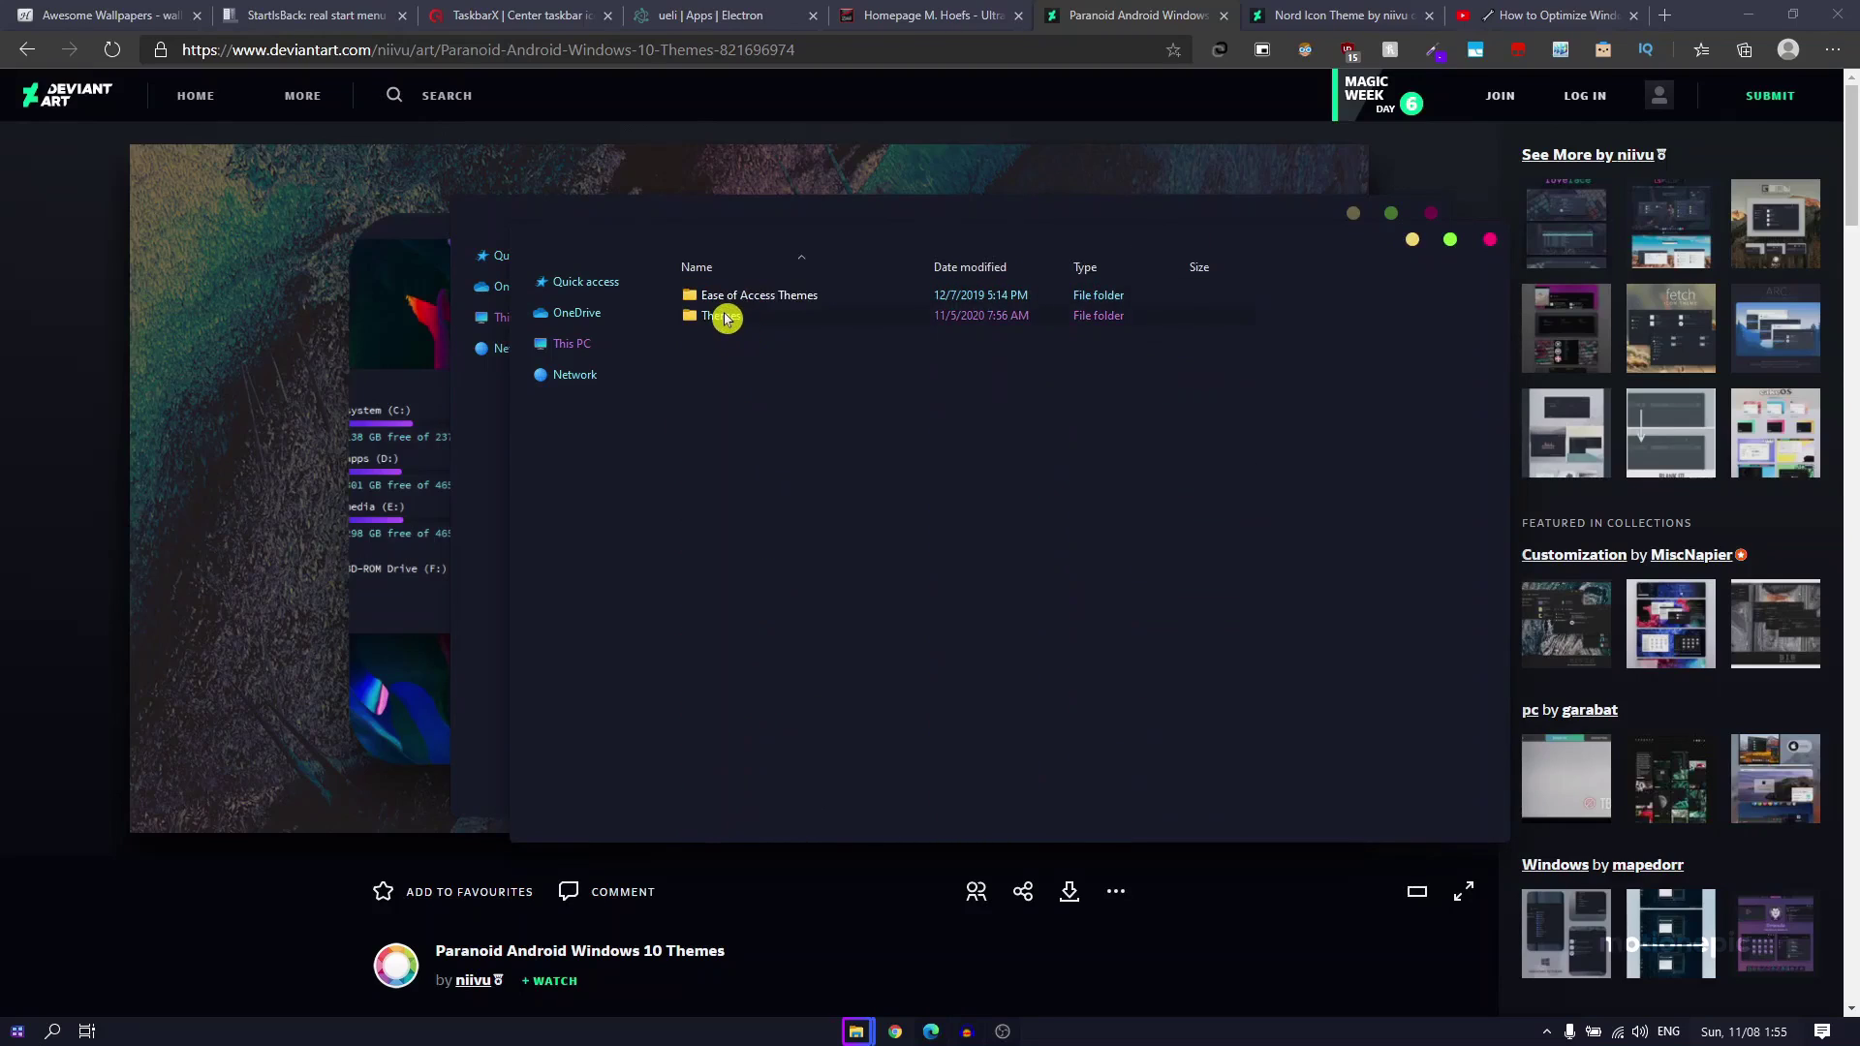
pyautogui.doubleClick(724, 317)
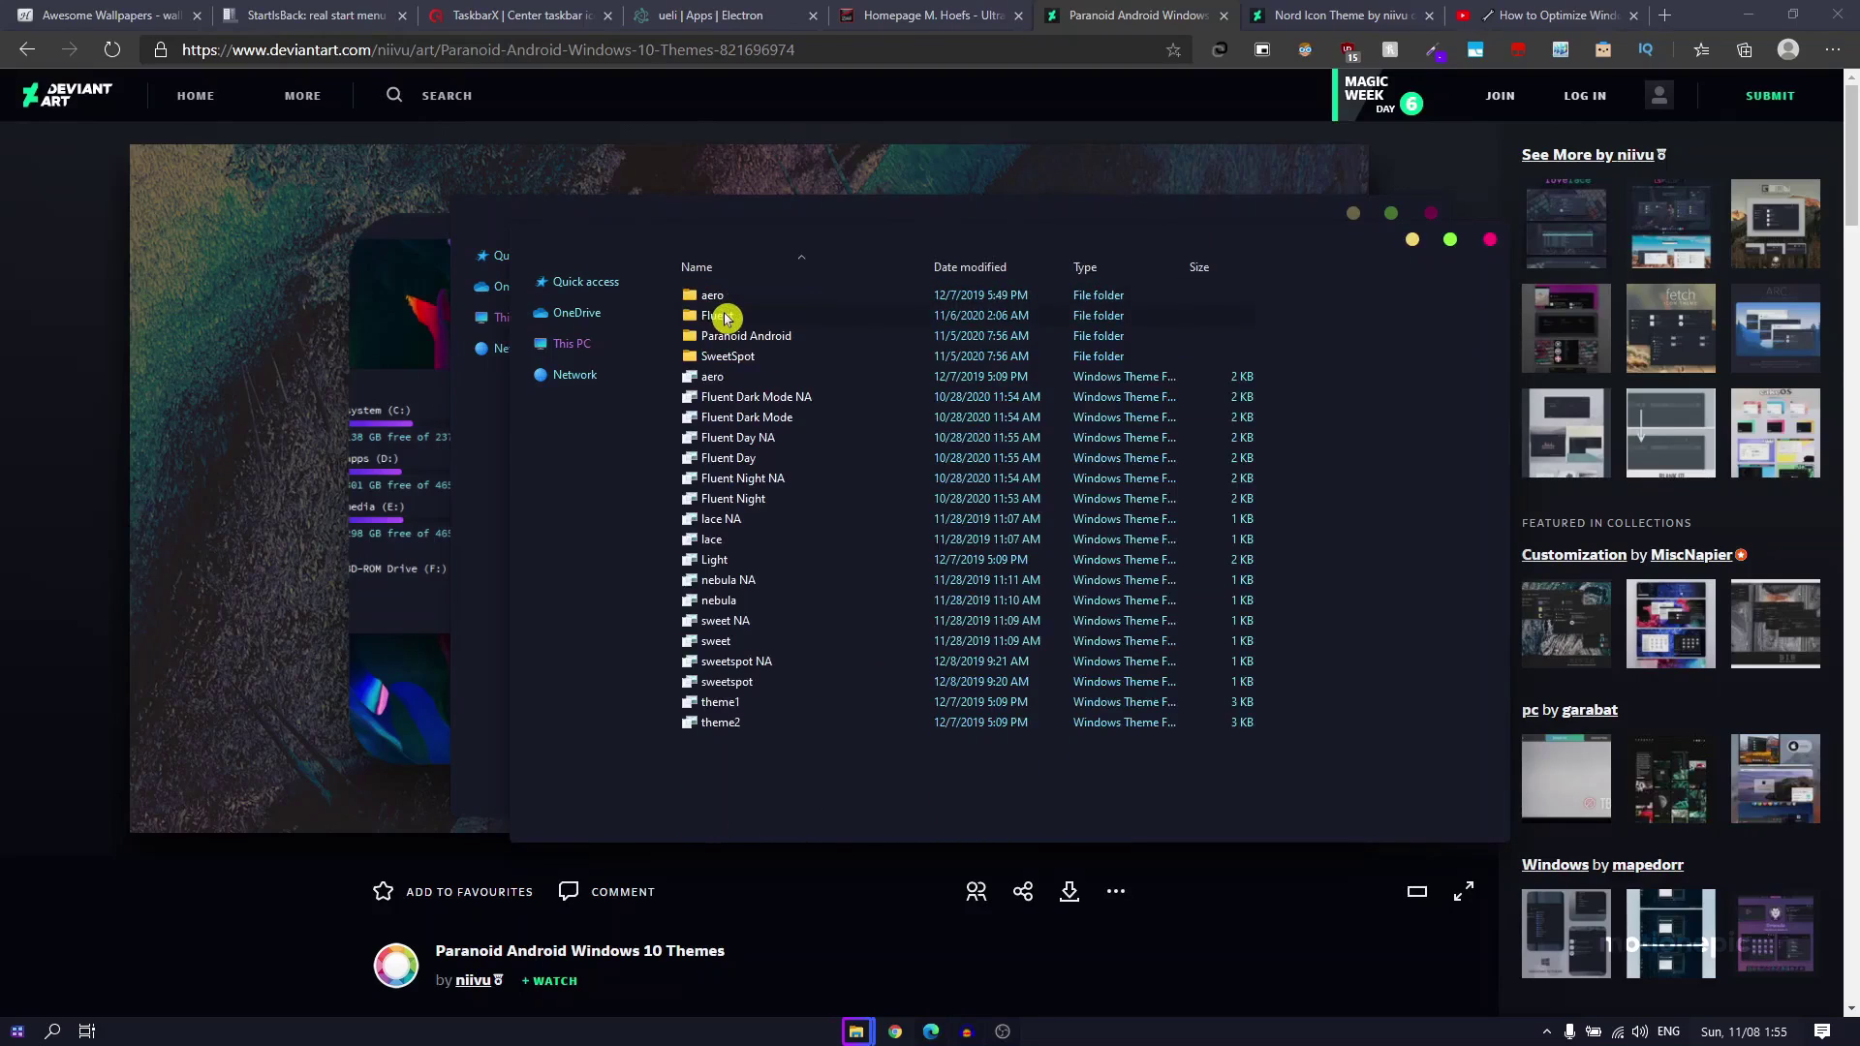
pyautogui.rightClick(745, 771)
pyautogui.click(789, 643)
# Step: Open Personalize > Themes and scroll to find the new lace, nebula and sweet themes
pyautogui.press('super+d')
pyautogui.rightClick(1000, 409)
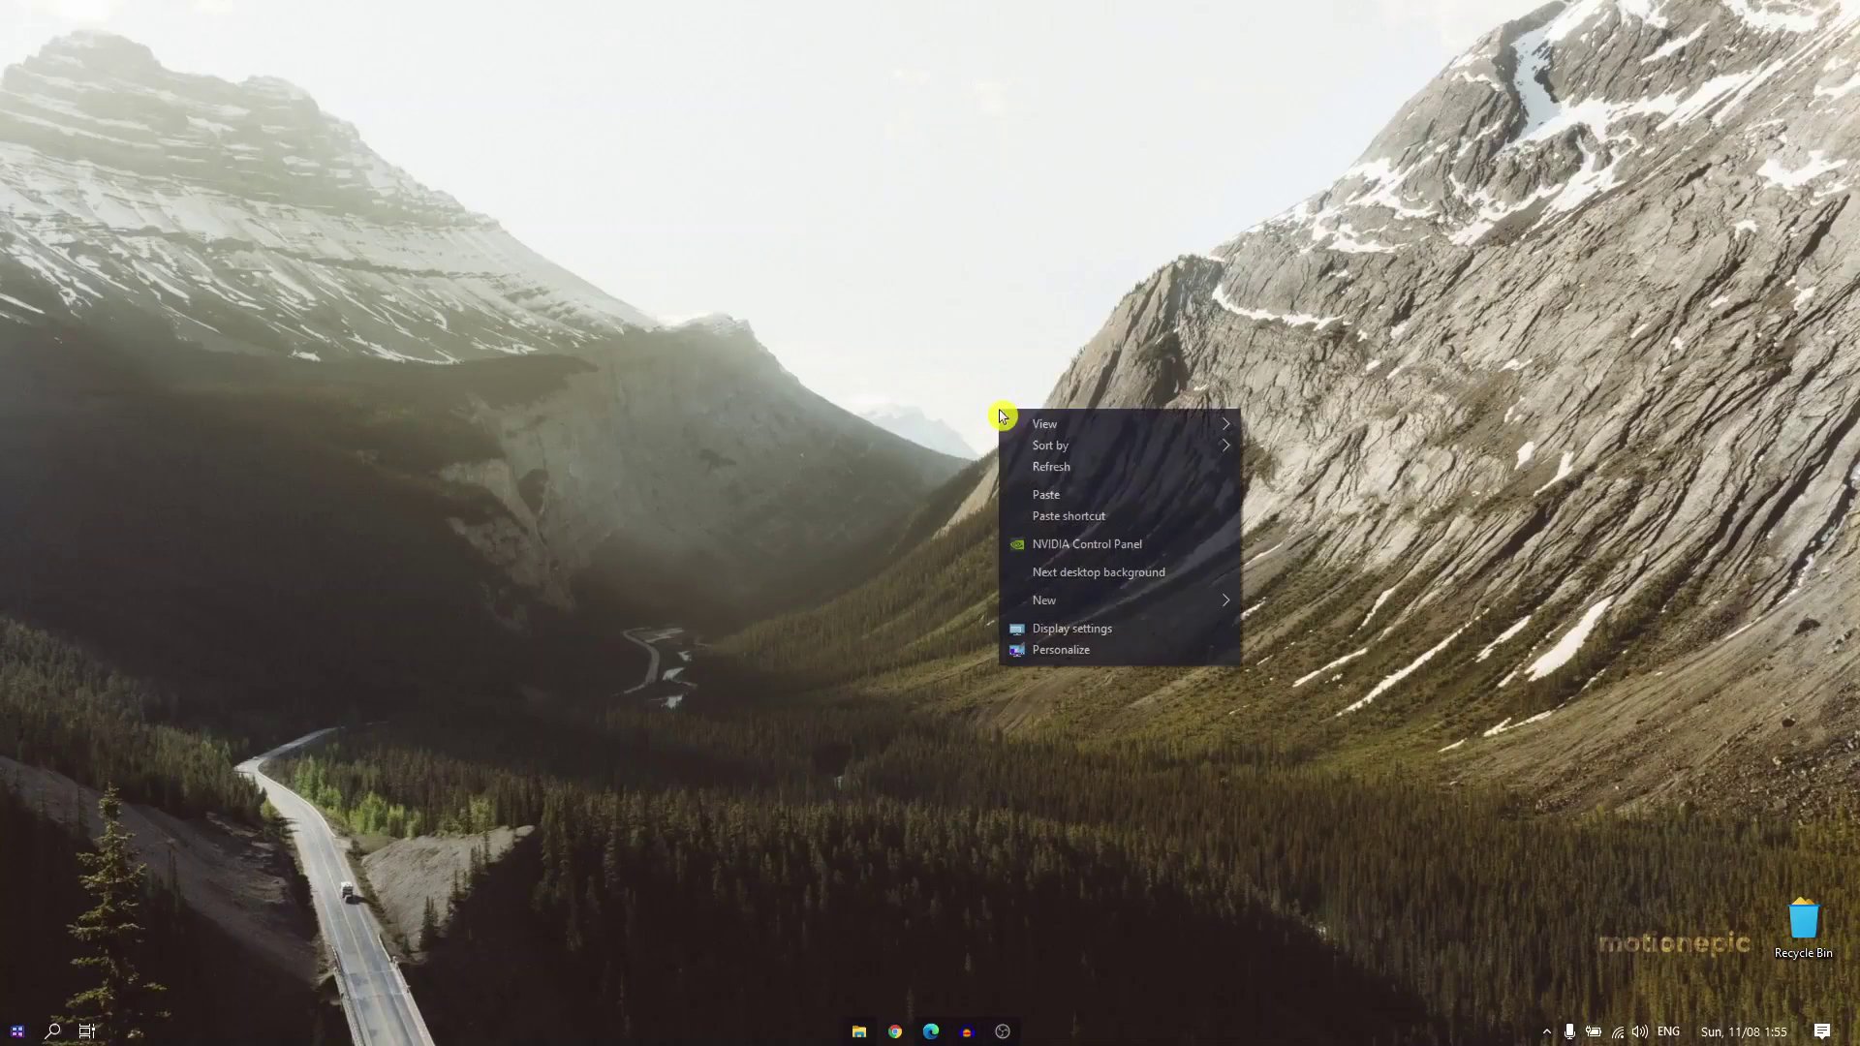
pyautogui.click(1061, 650)
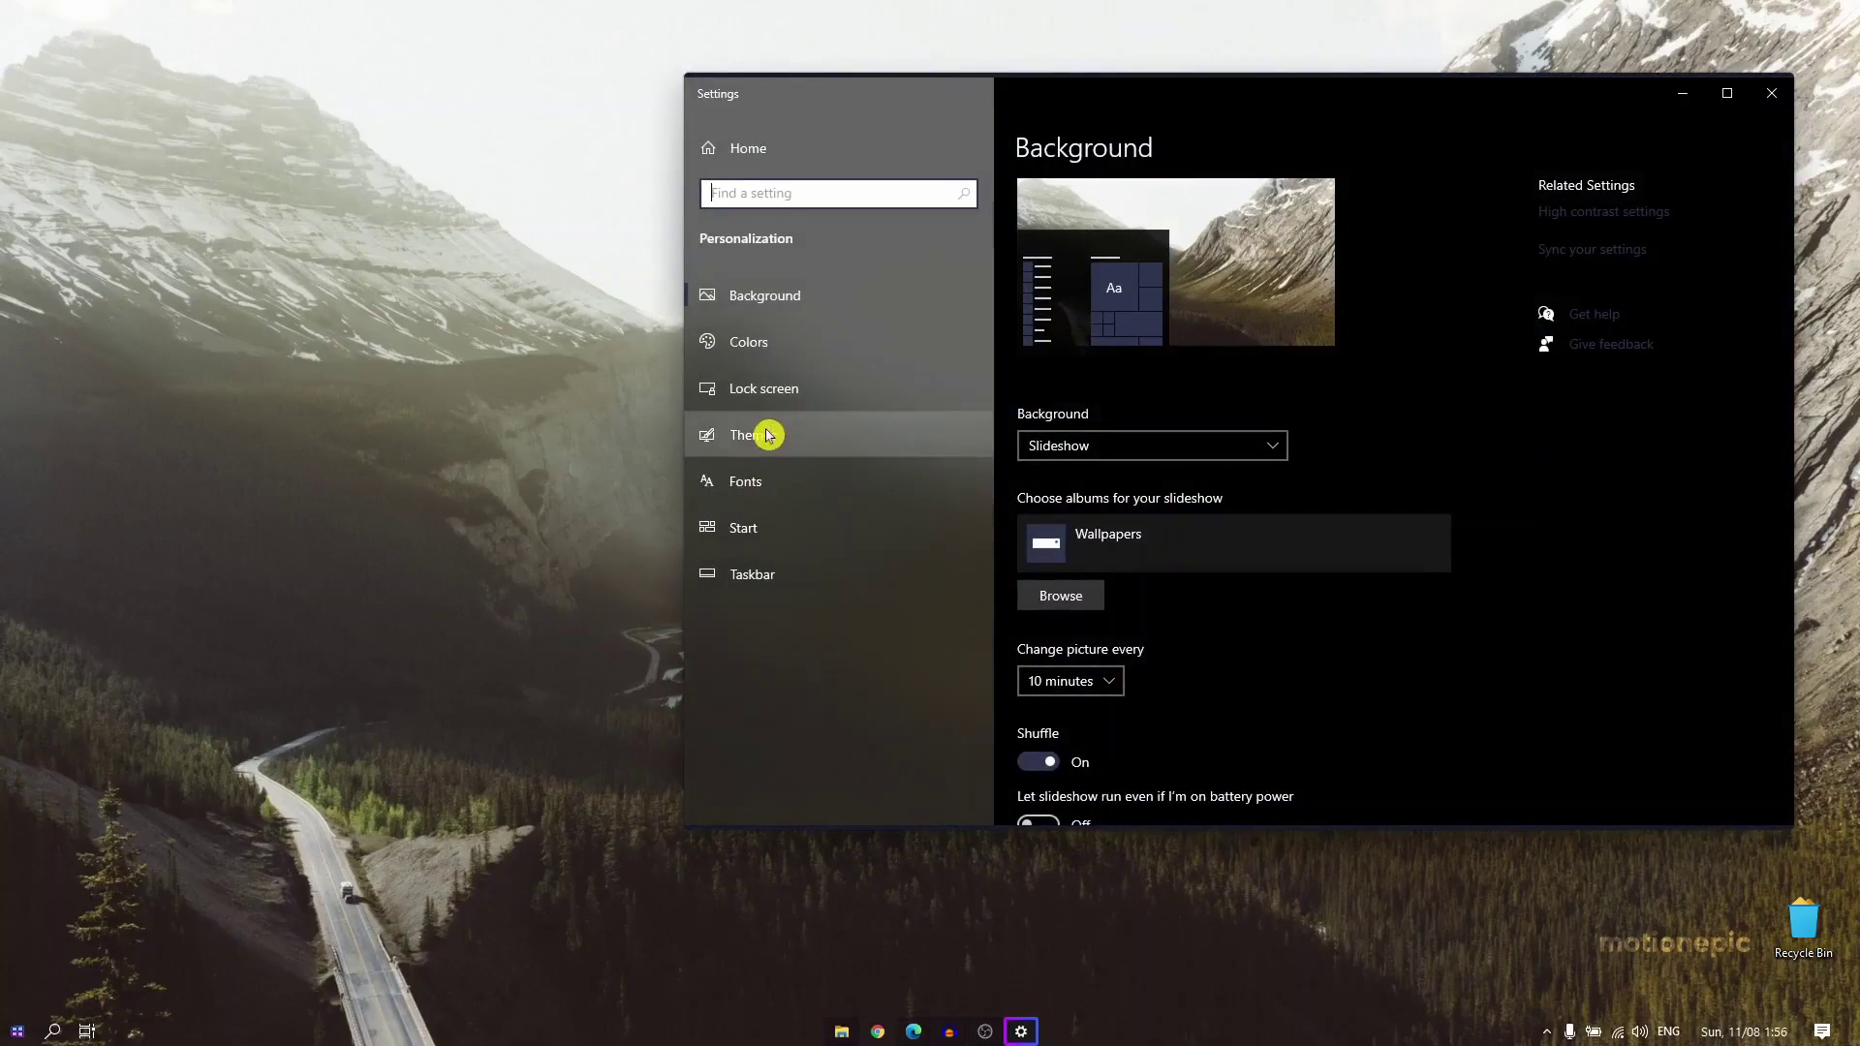
pyautogui.click(760, 436)
pyautogui.scroll(-10, 1259, 630)
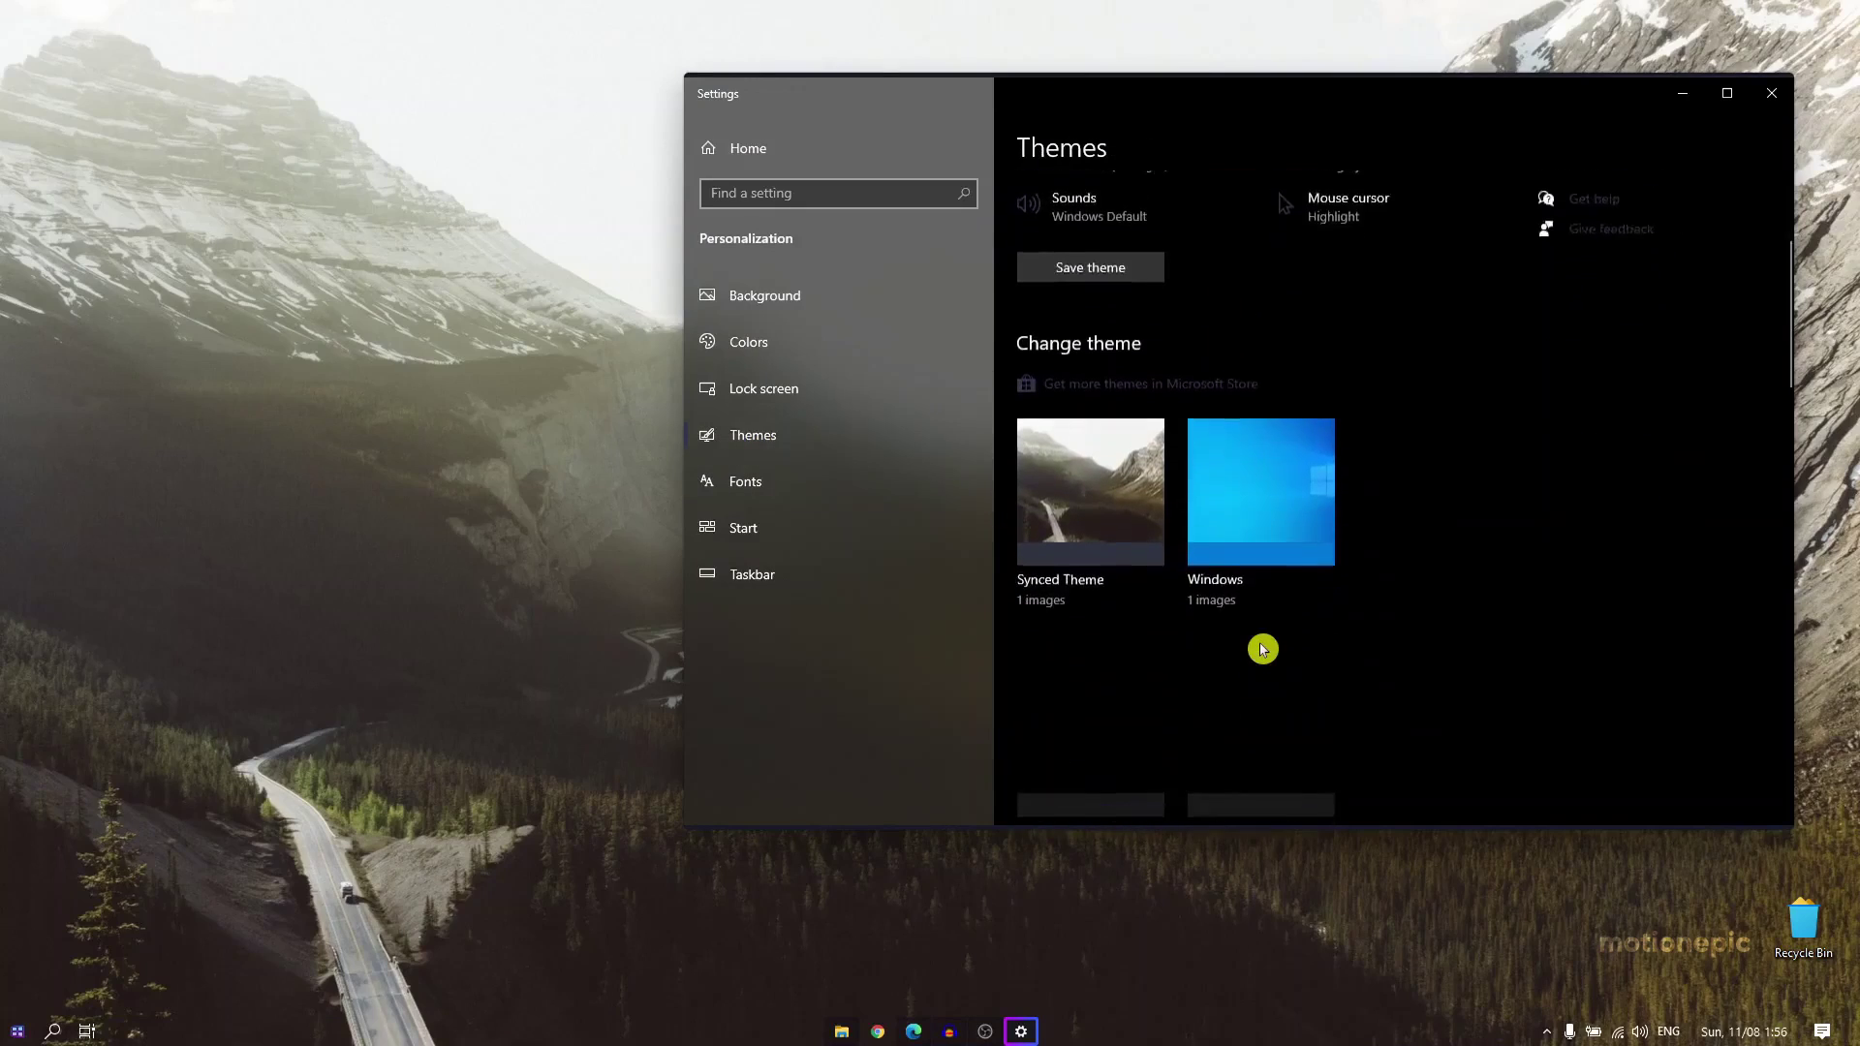
pyautogui.scroll(-10, 1231, 435)
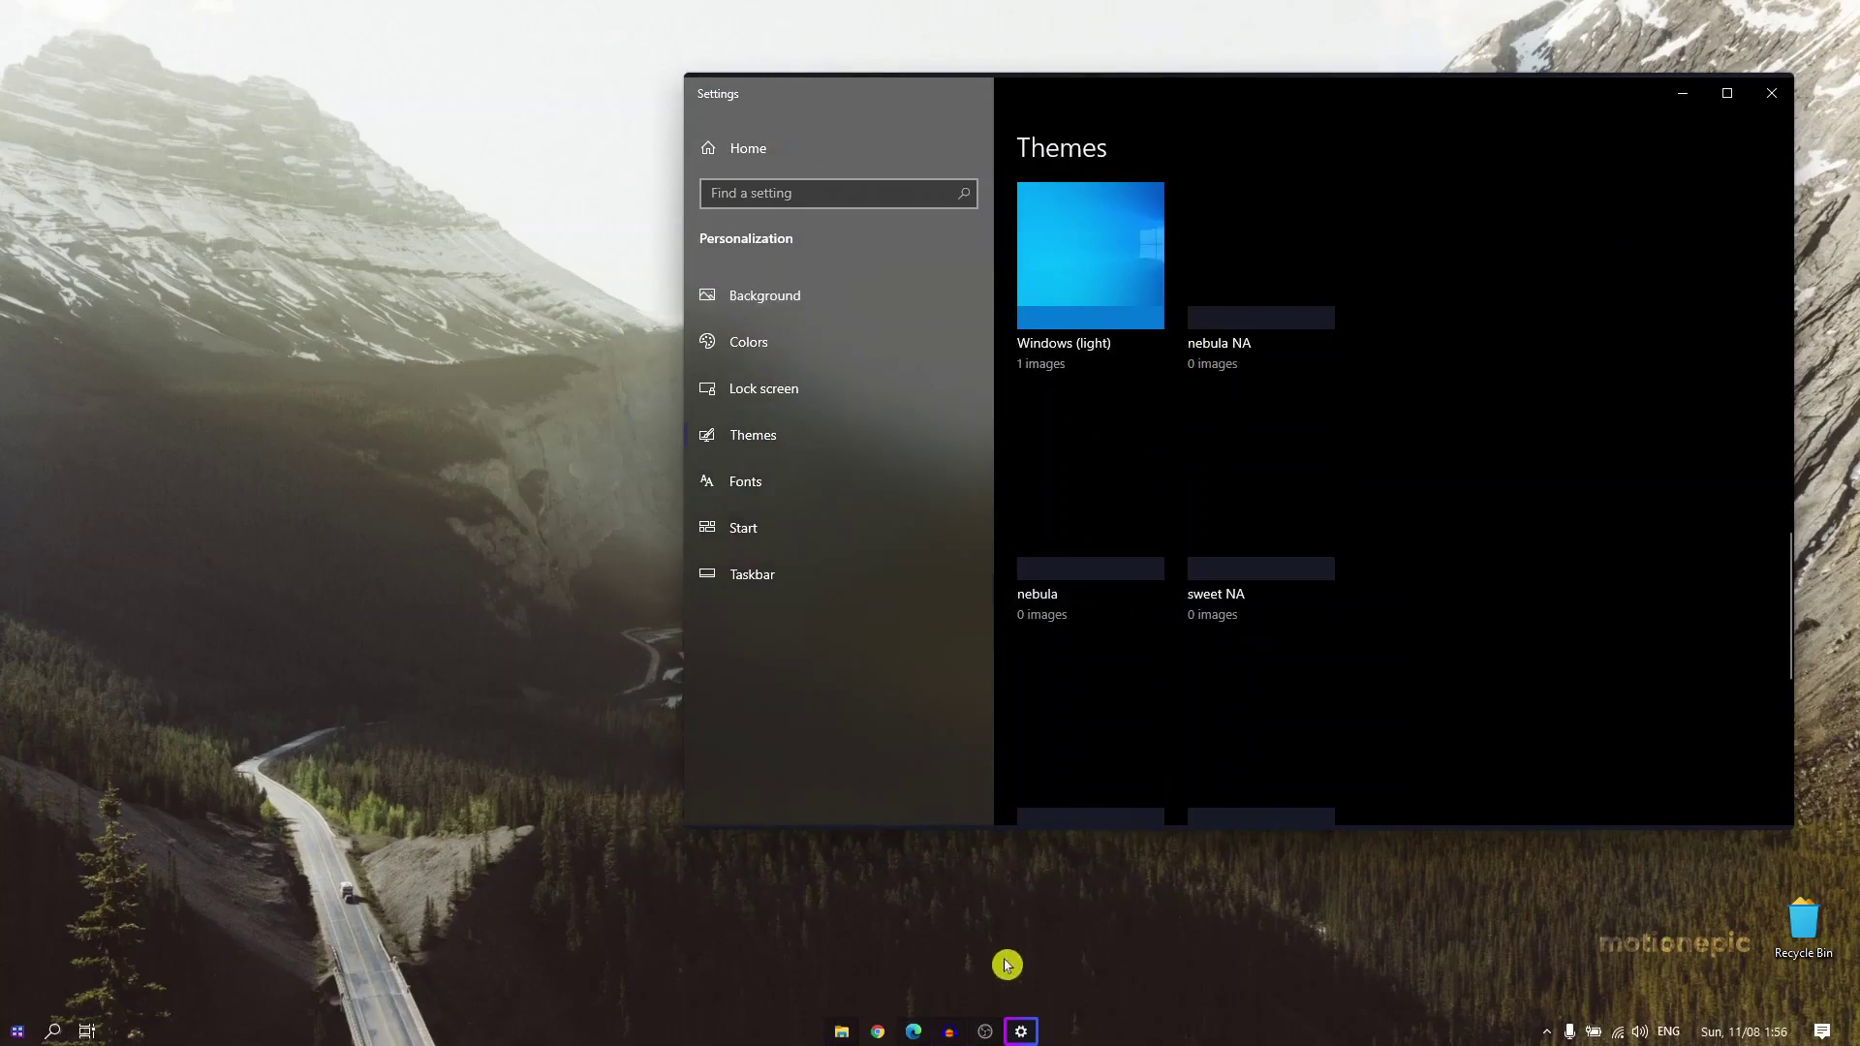
pyautogui.click(841, 1030)
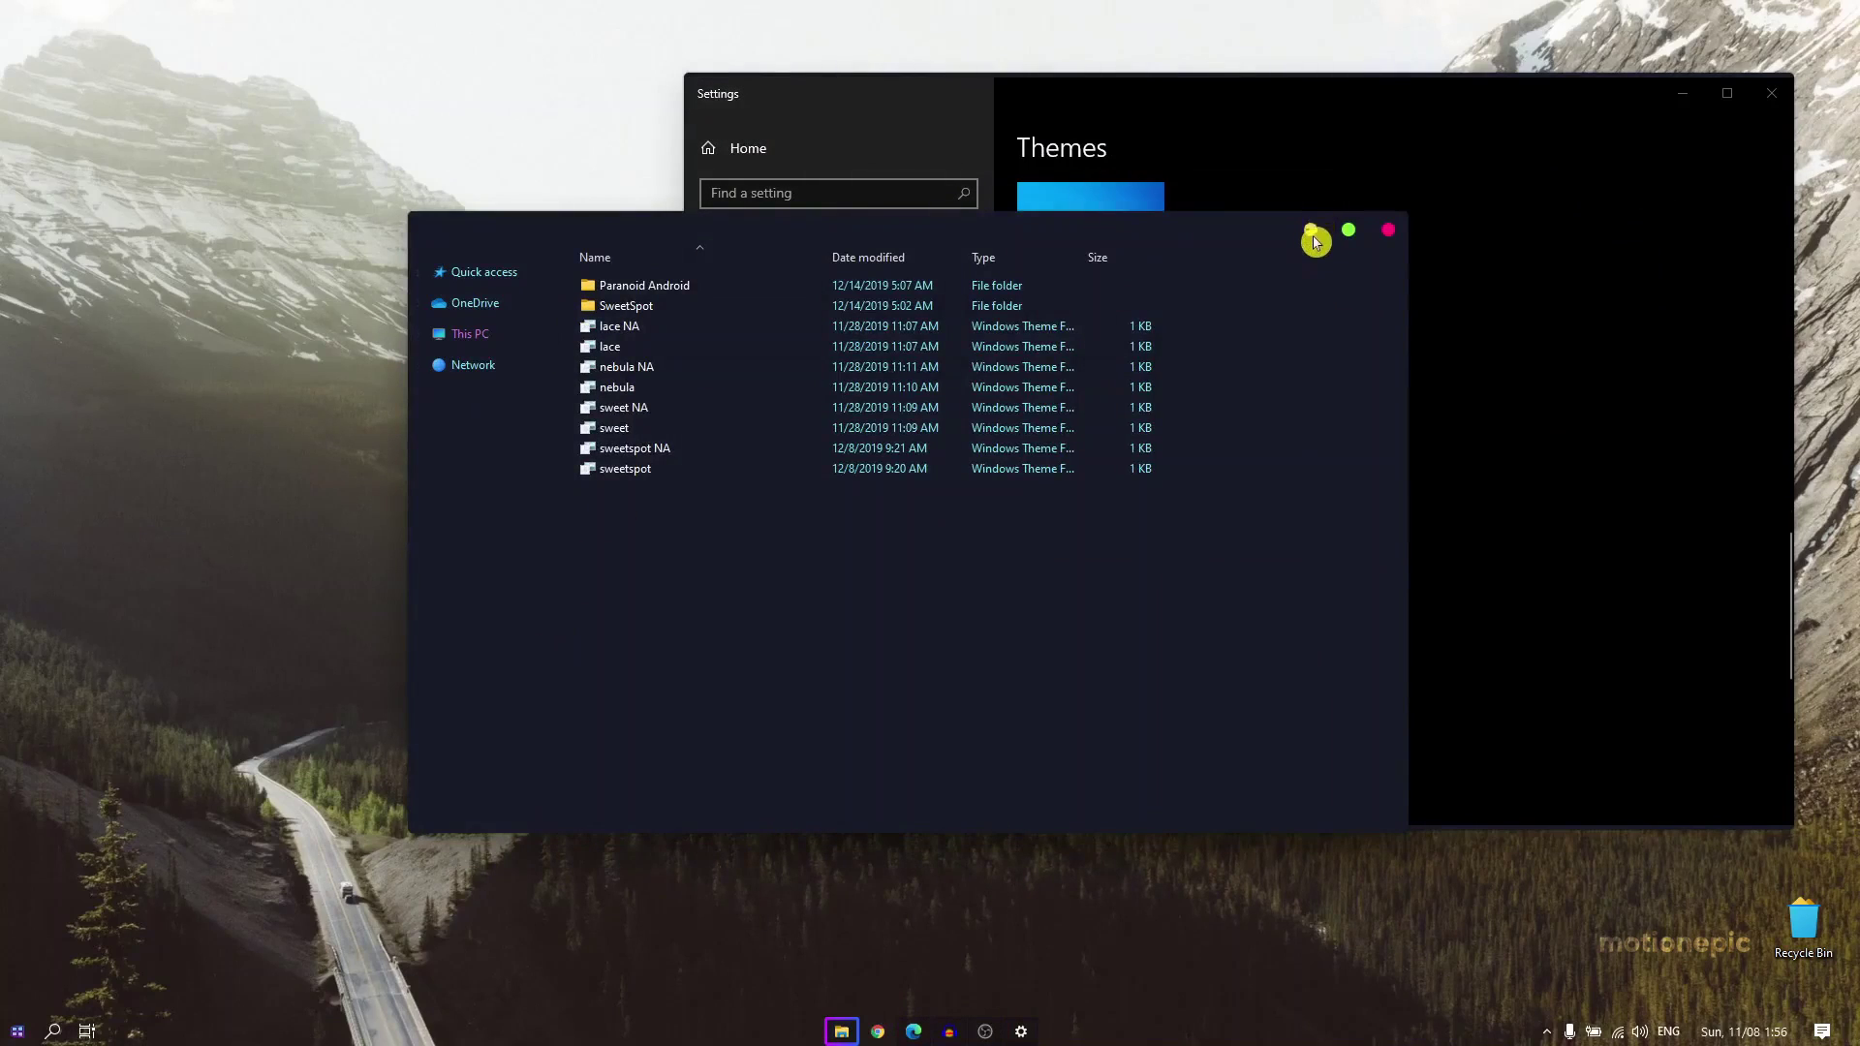
# Step: Go back to the downloaded tools and open the OldNewExplorer folder
pyautogui.click(1311, 230)
pyautogui.click(841, 1030)
pyautogui.click(451, 259)
pyautogui.hotkey('alt', 'Left')
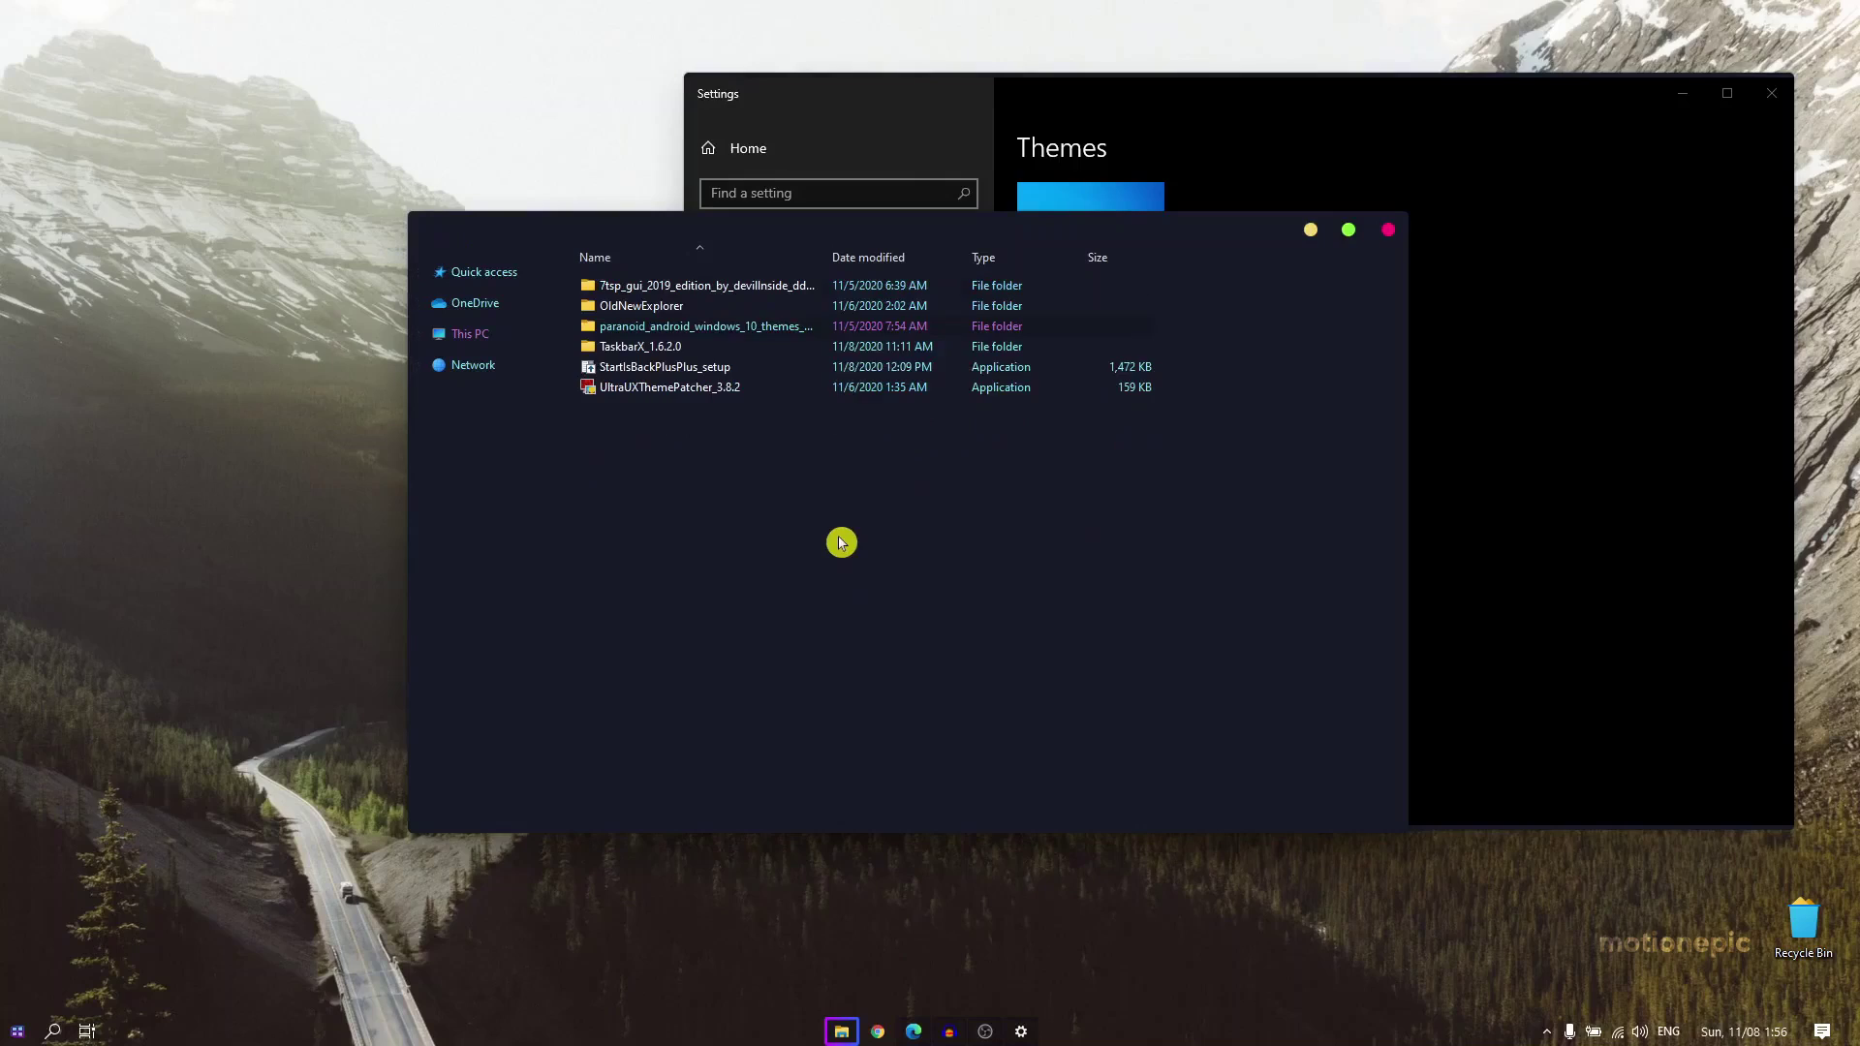
pyautogui.doubleClick(627, 306)
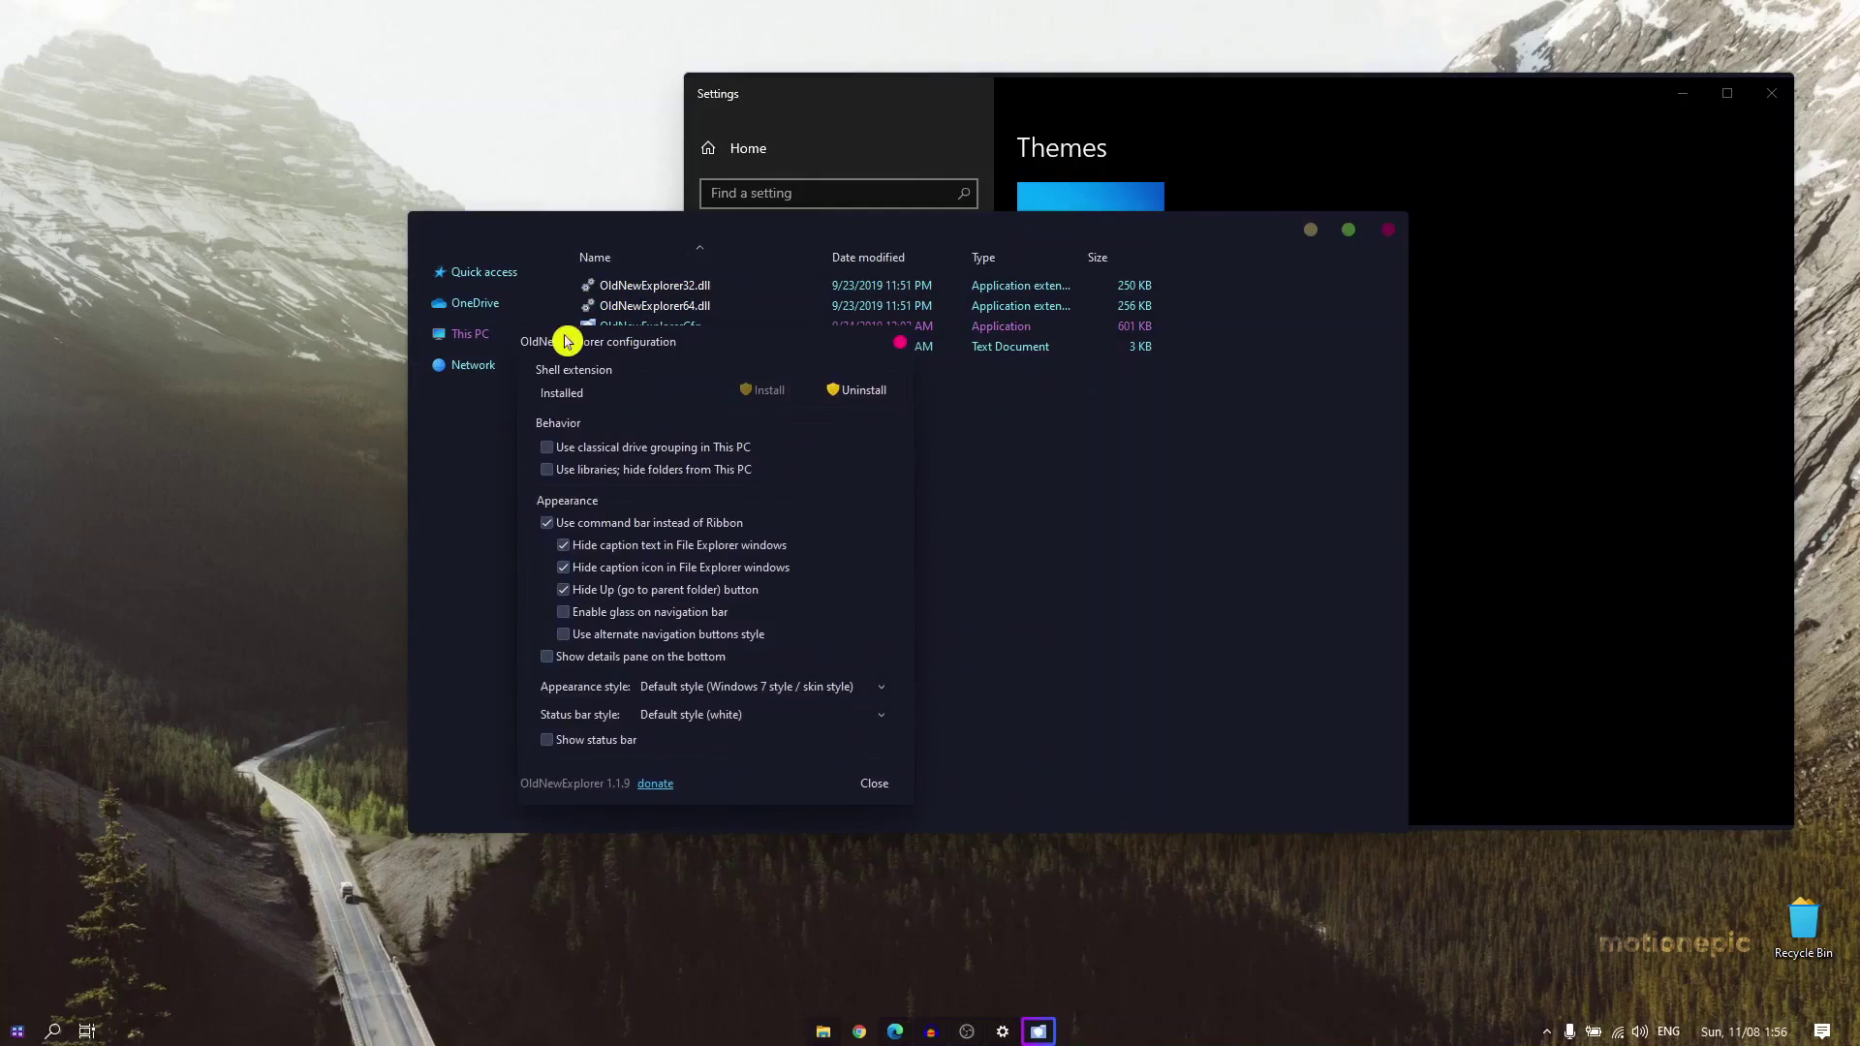
# Step: Enable 'Use command bar instead of Ribbon' in OldNewExplorerCfg and close it
pyautogui.click(549, 528)
pyautogui.click(902, 347)
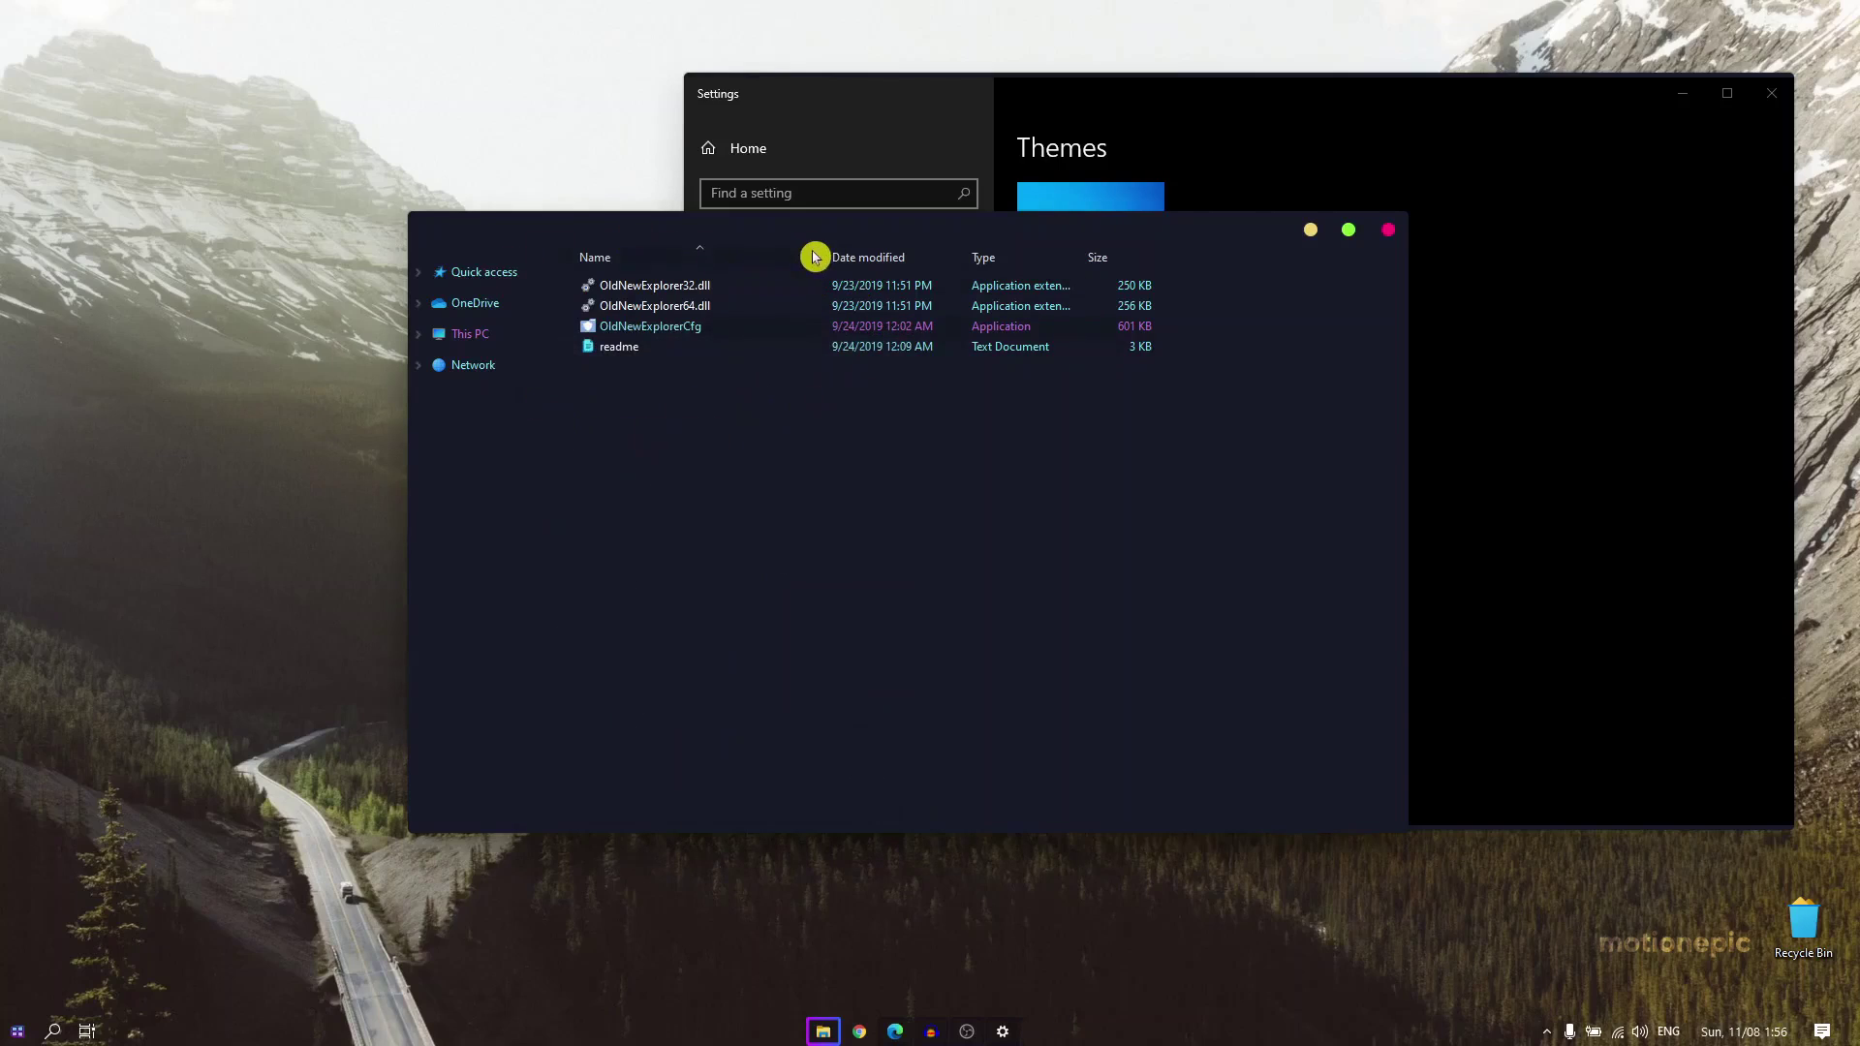
pyautogui.moveTo(800, 237); pyautogui.dragTo(746, 225)
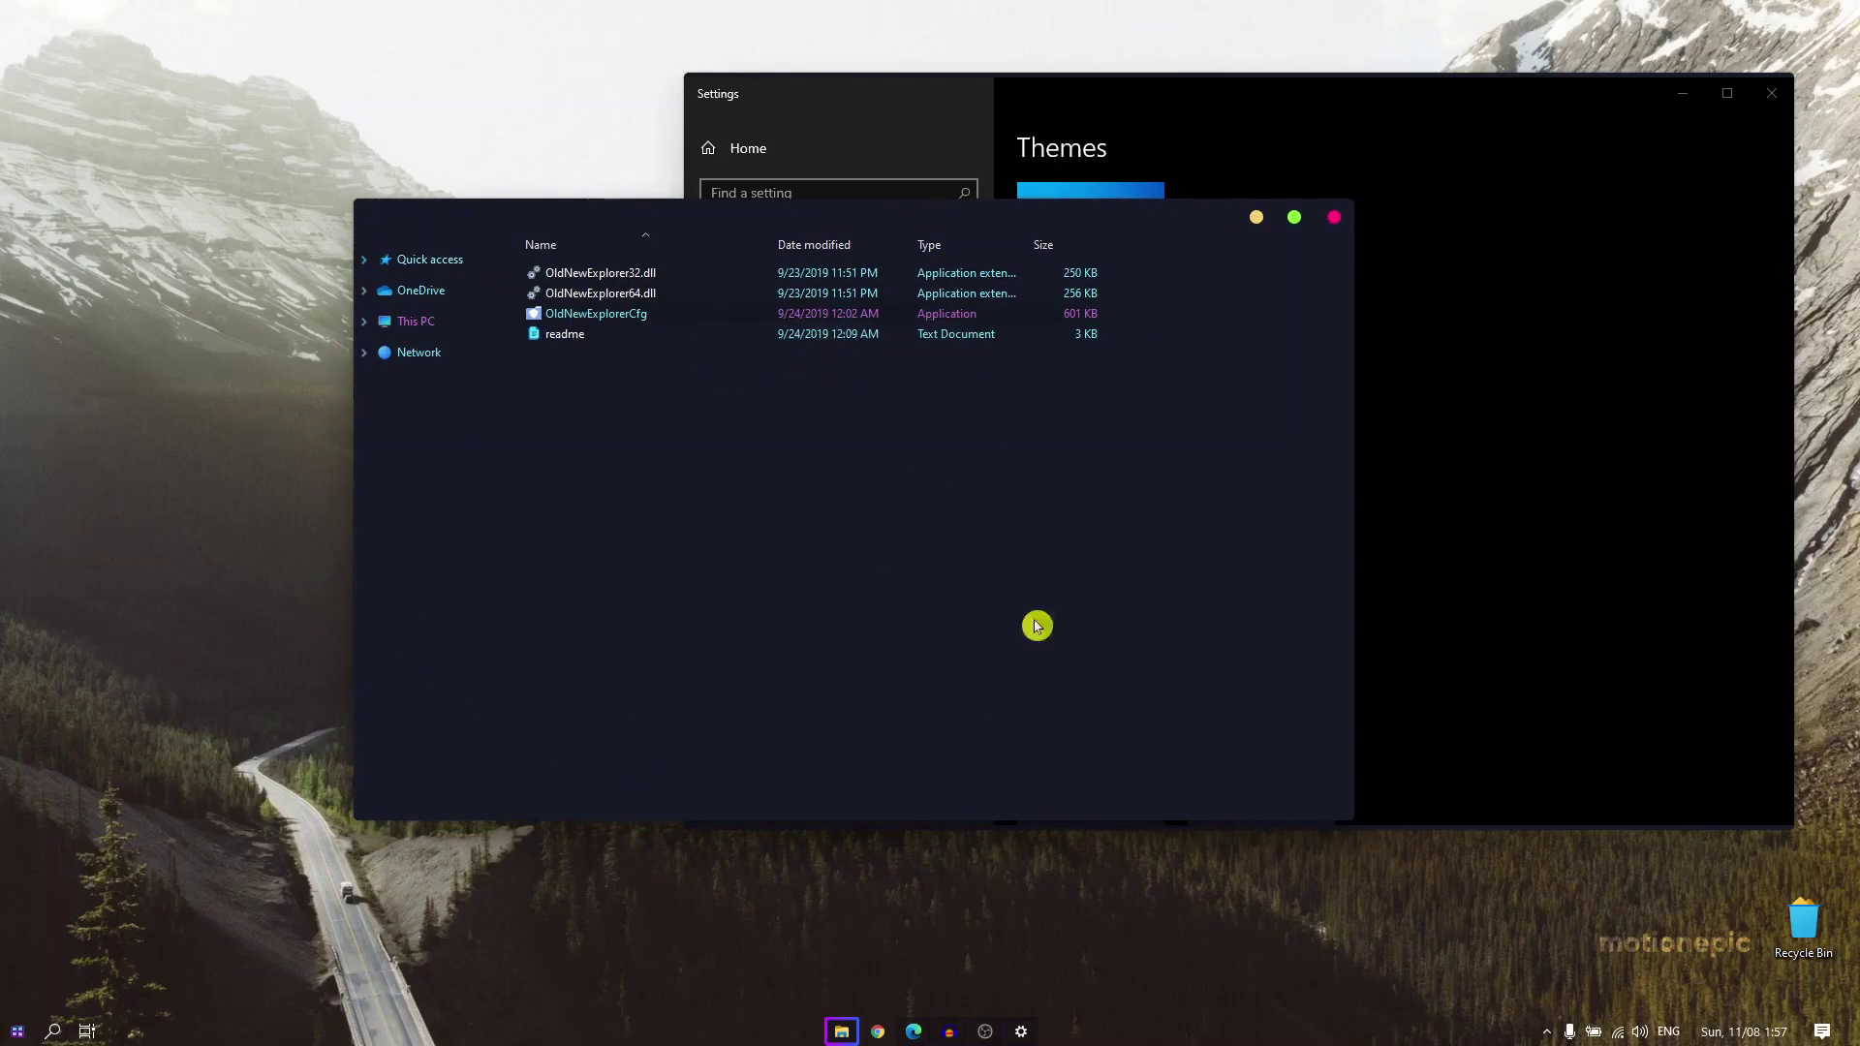
pyautogui.click(427, 261)
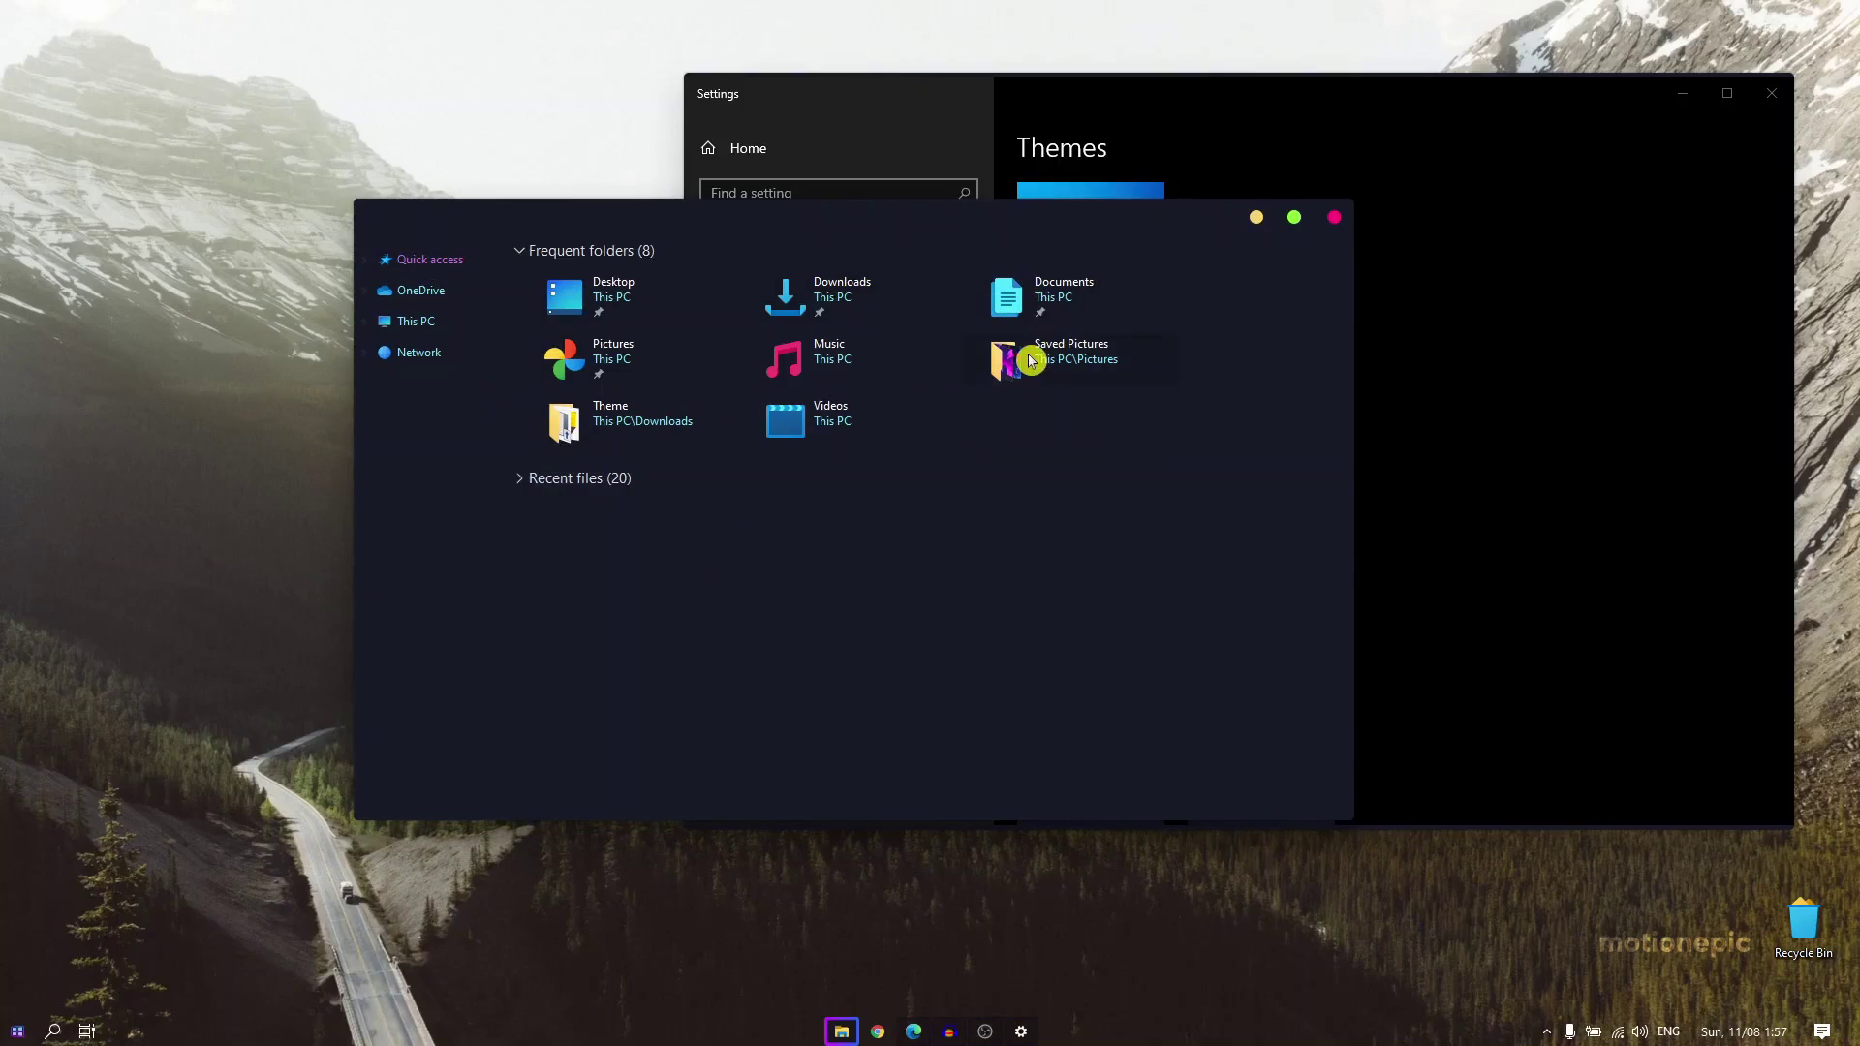
# Step: Minimize File Explorer and switch to the Nord Icon Theme tab in Edge
pyautogui.click(426, 322)
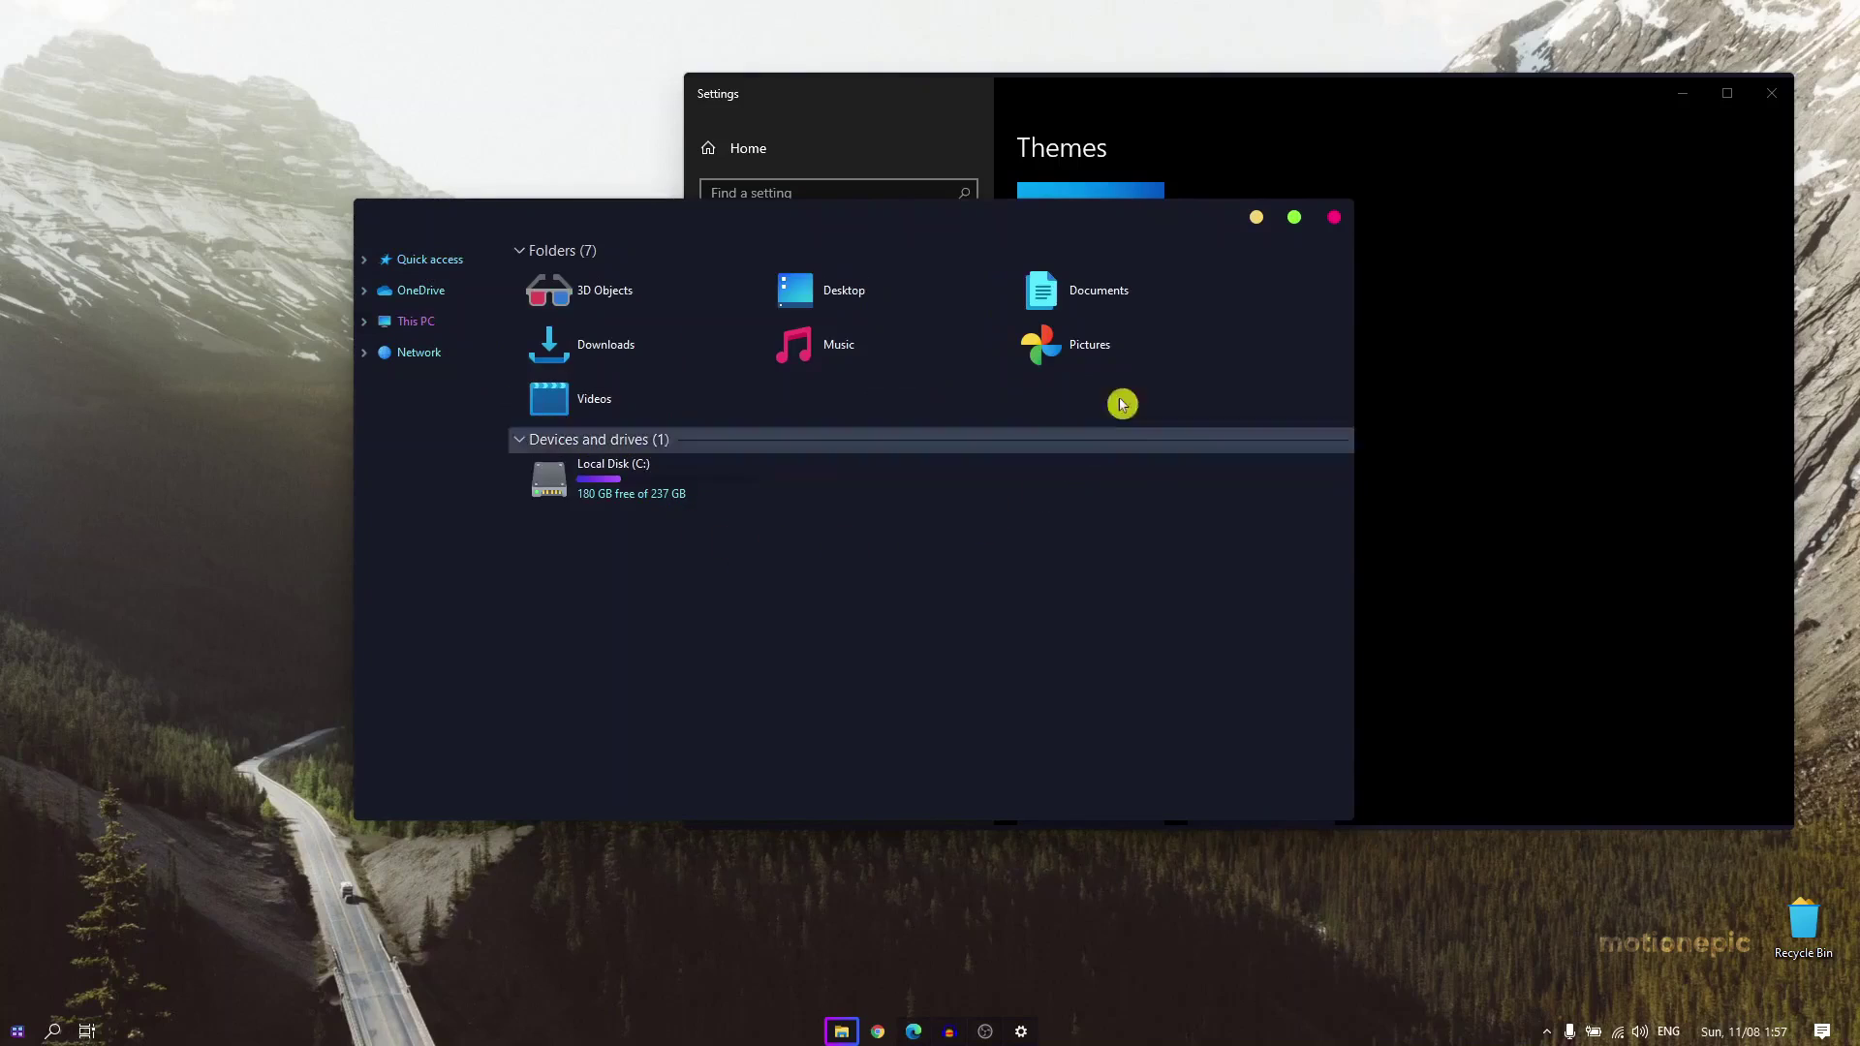
pyautogui.click(1262, 225)
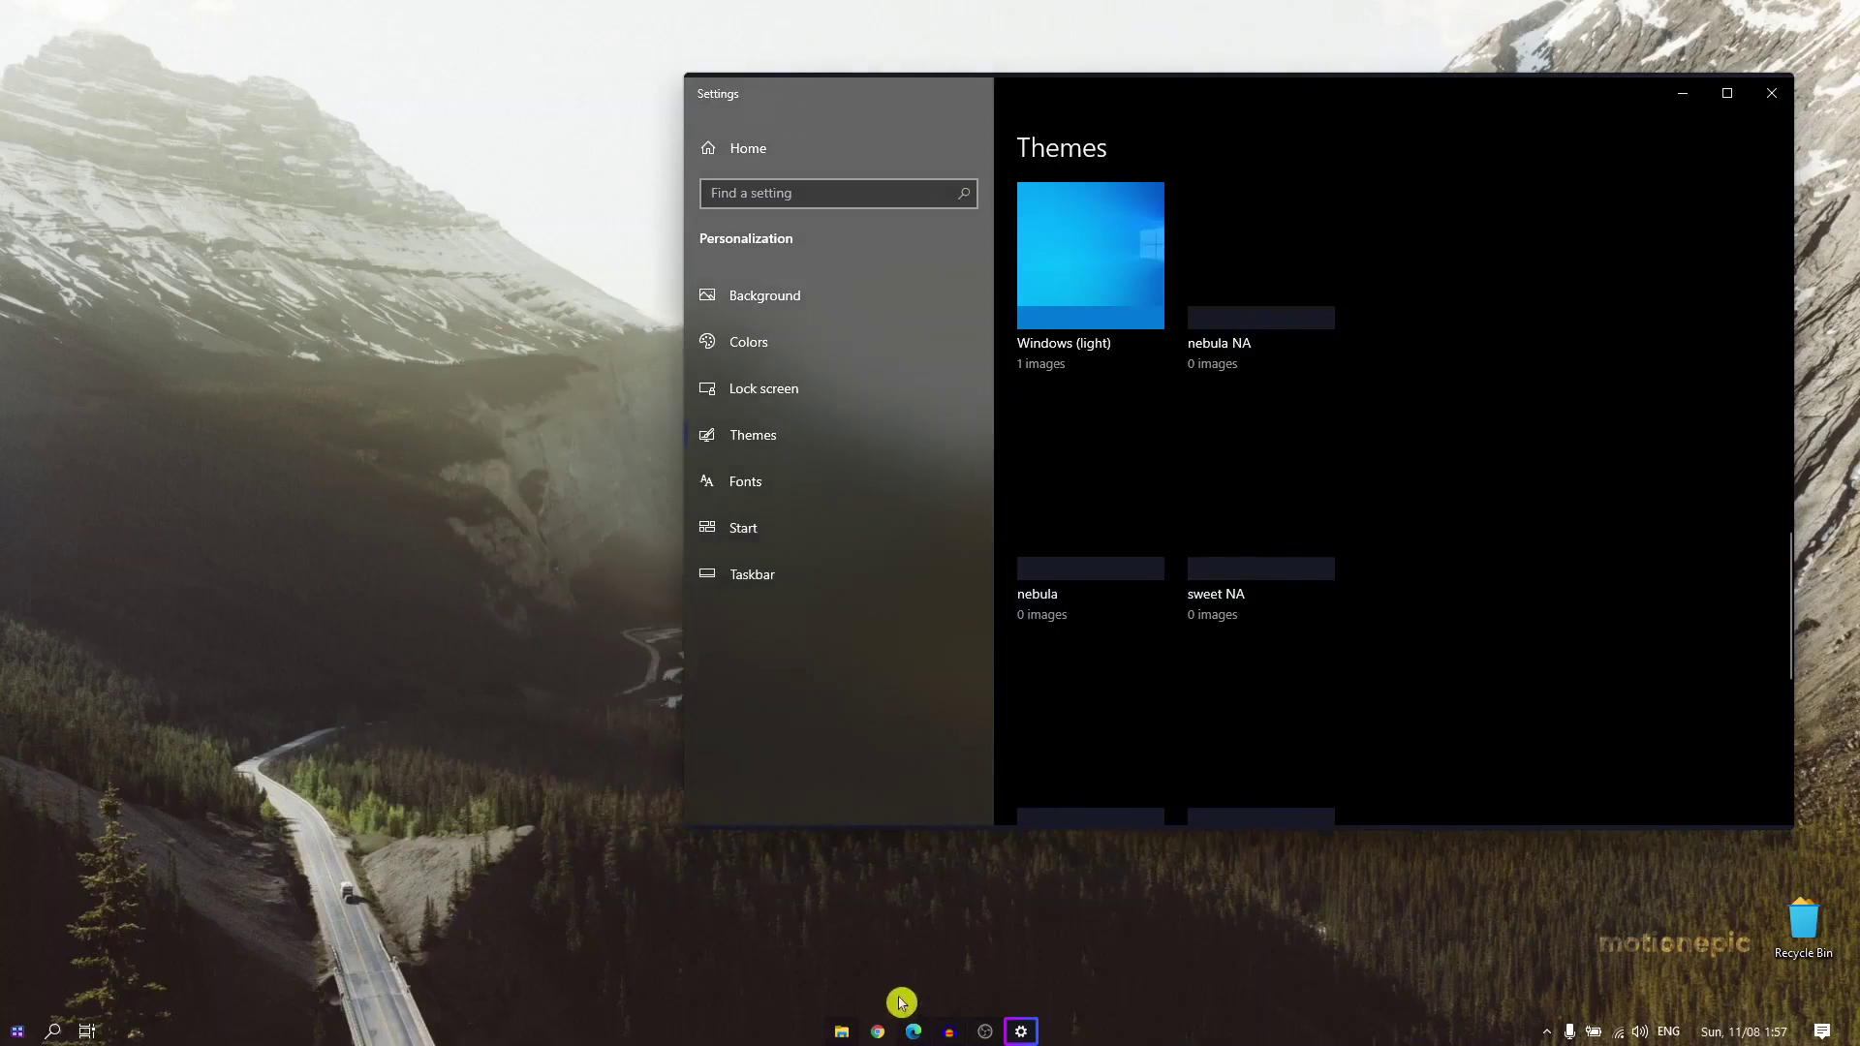
pyautogui.click(889, 1029)
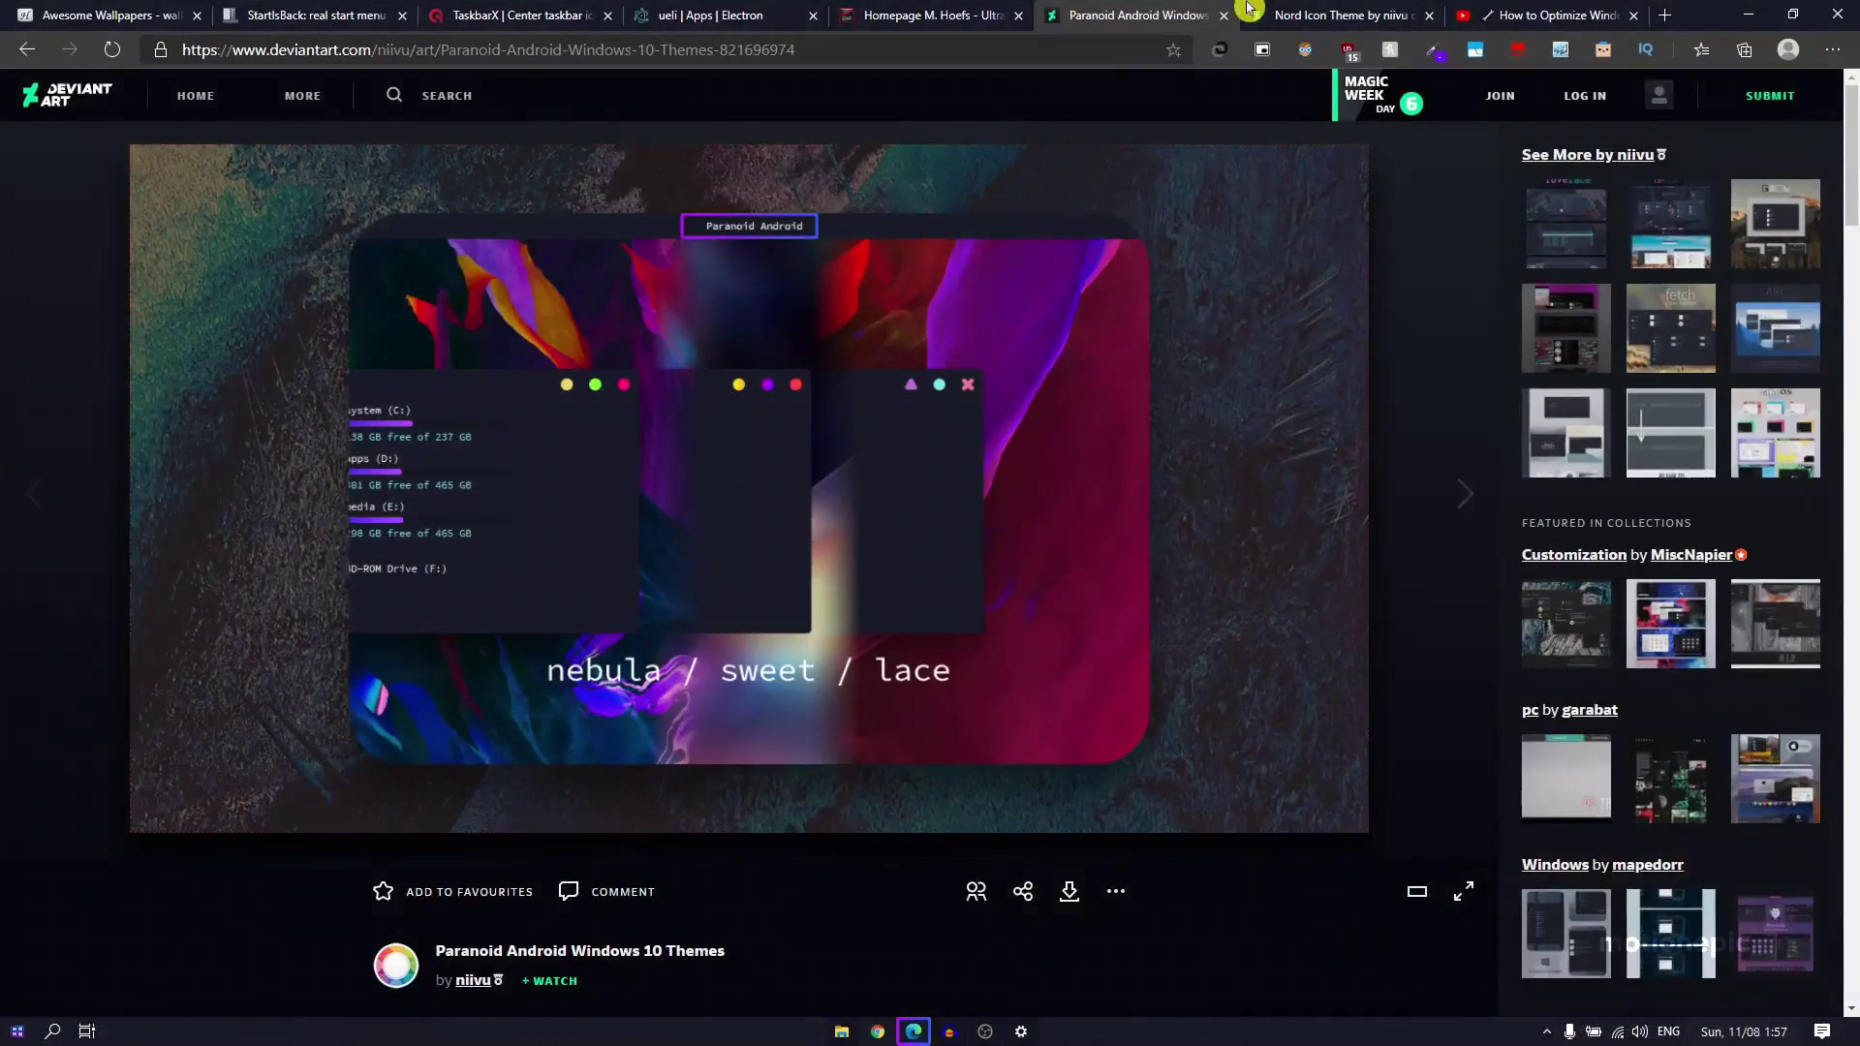
pyautogui.click(1284, 14)
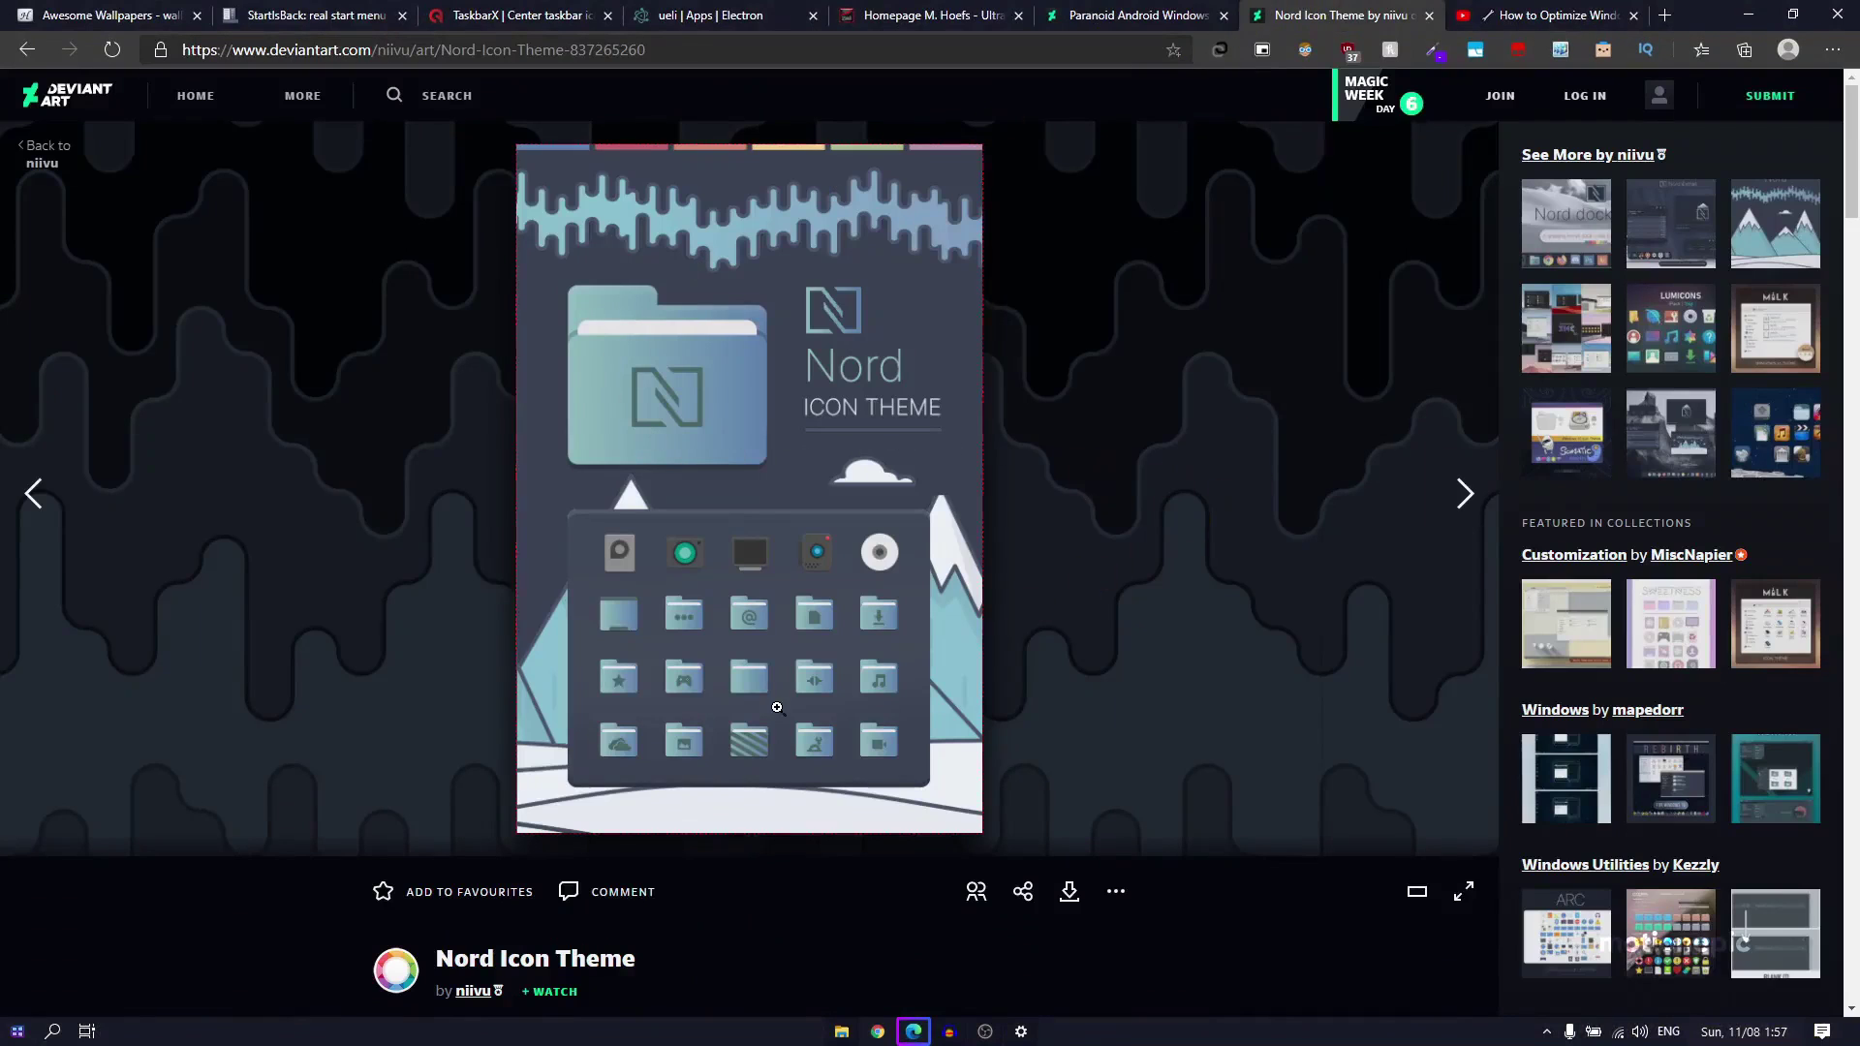
# Step: Scroll the Nord Icon Theme page to check its 7TSP GUI 2019 Edition requirement
pyautogui.scroll(-1, 211, 954)
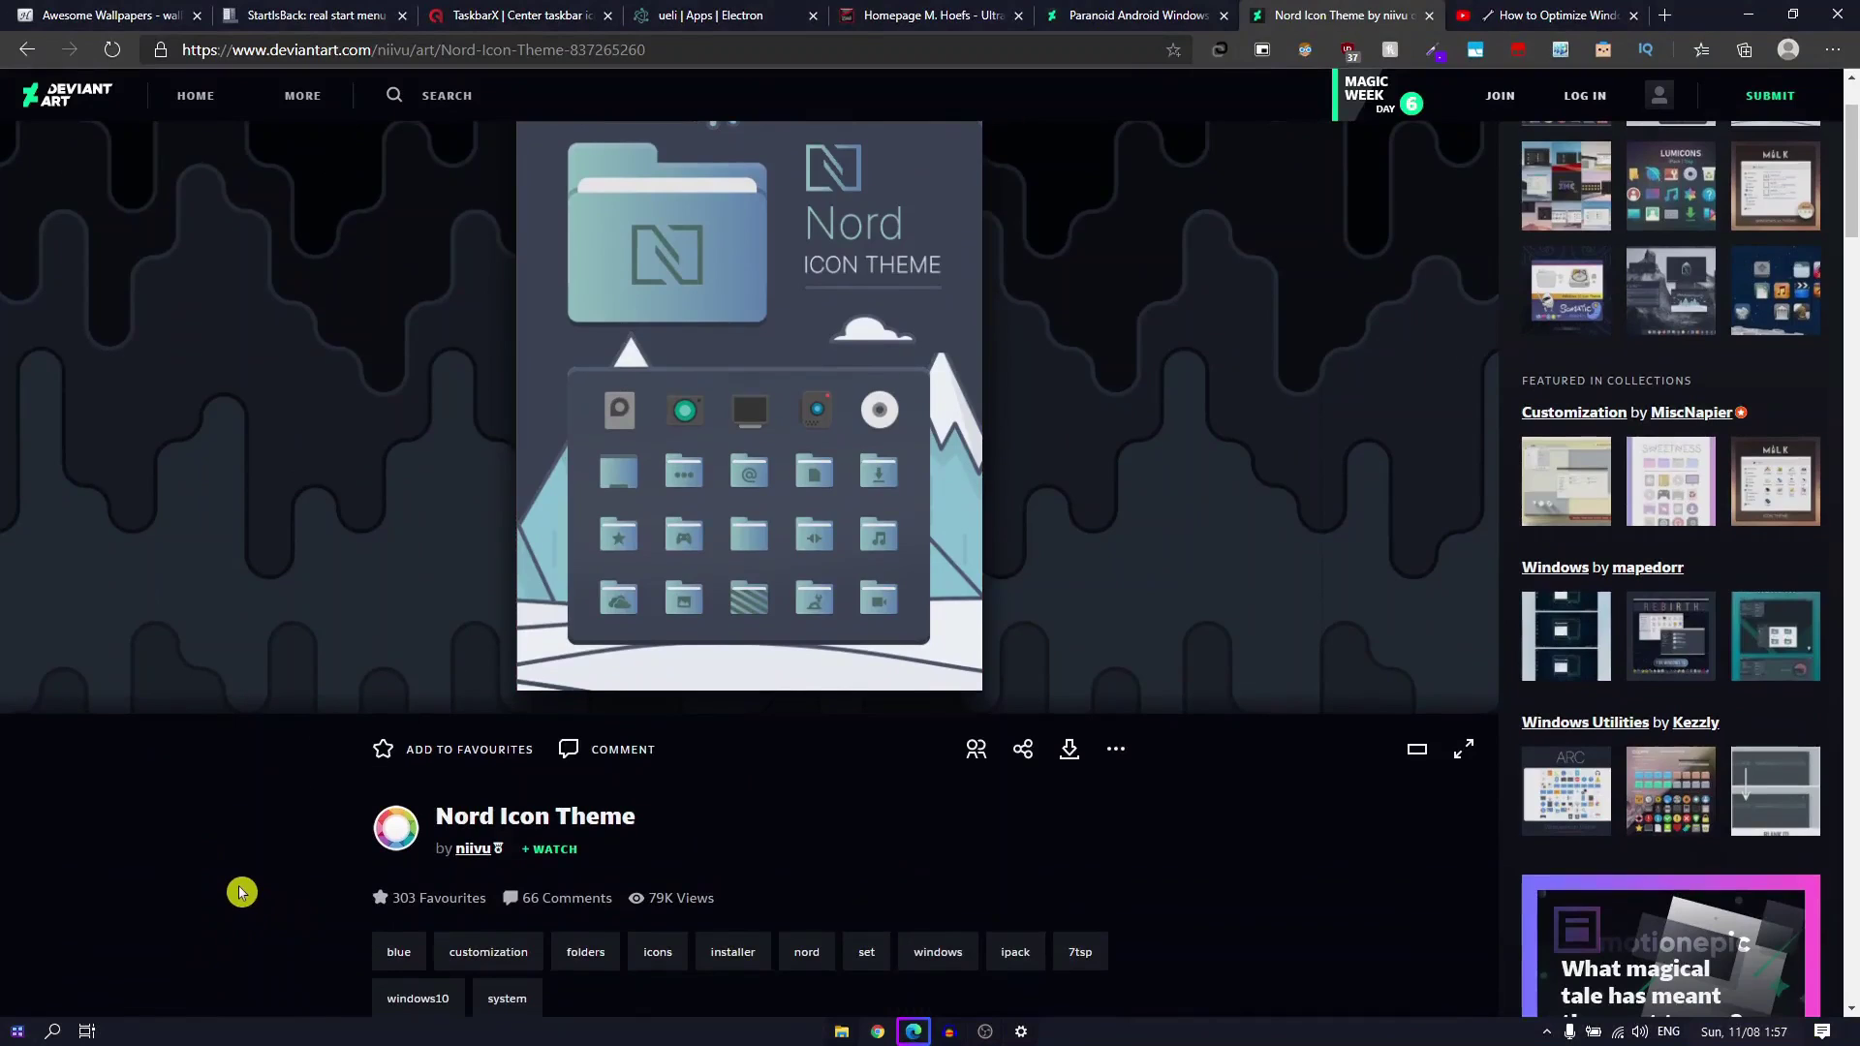
pyautogui.scroll(1, 232, 893)
pyautogui.scroll(-1, 223, 940)
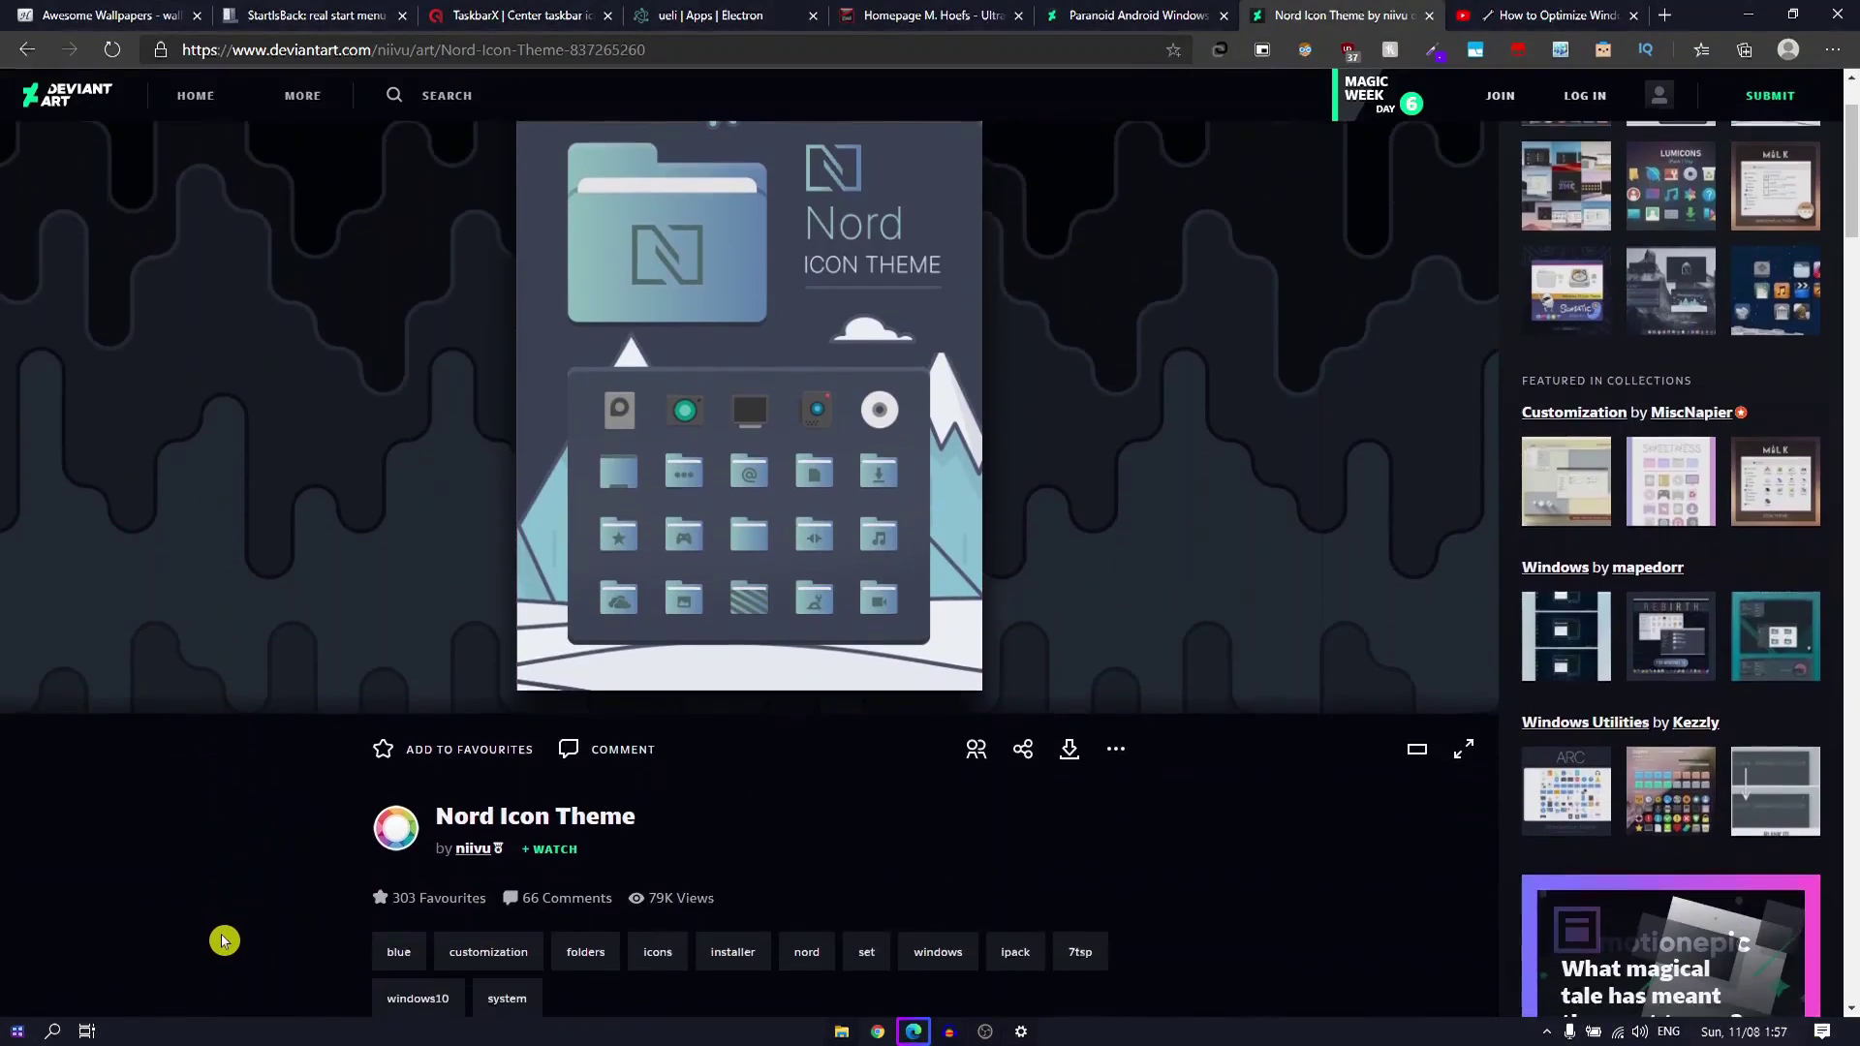
pyautogui.scroll(1, 225, 938)
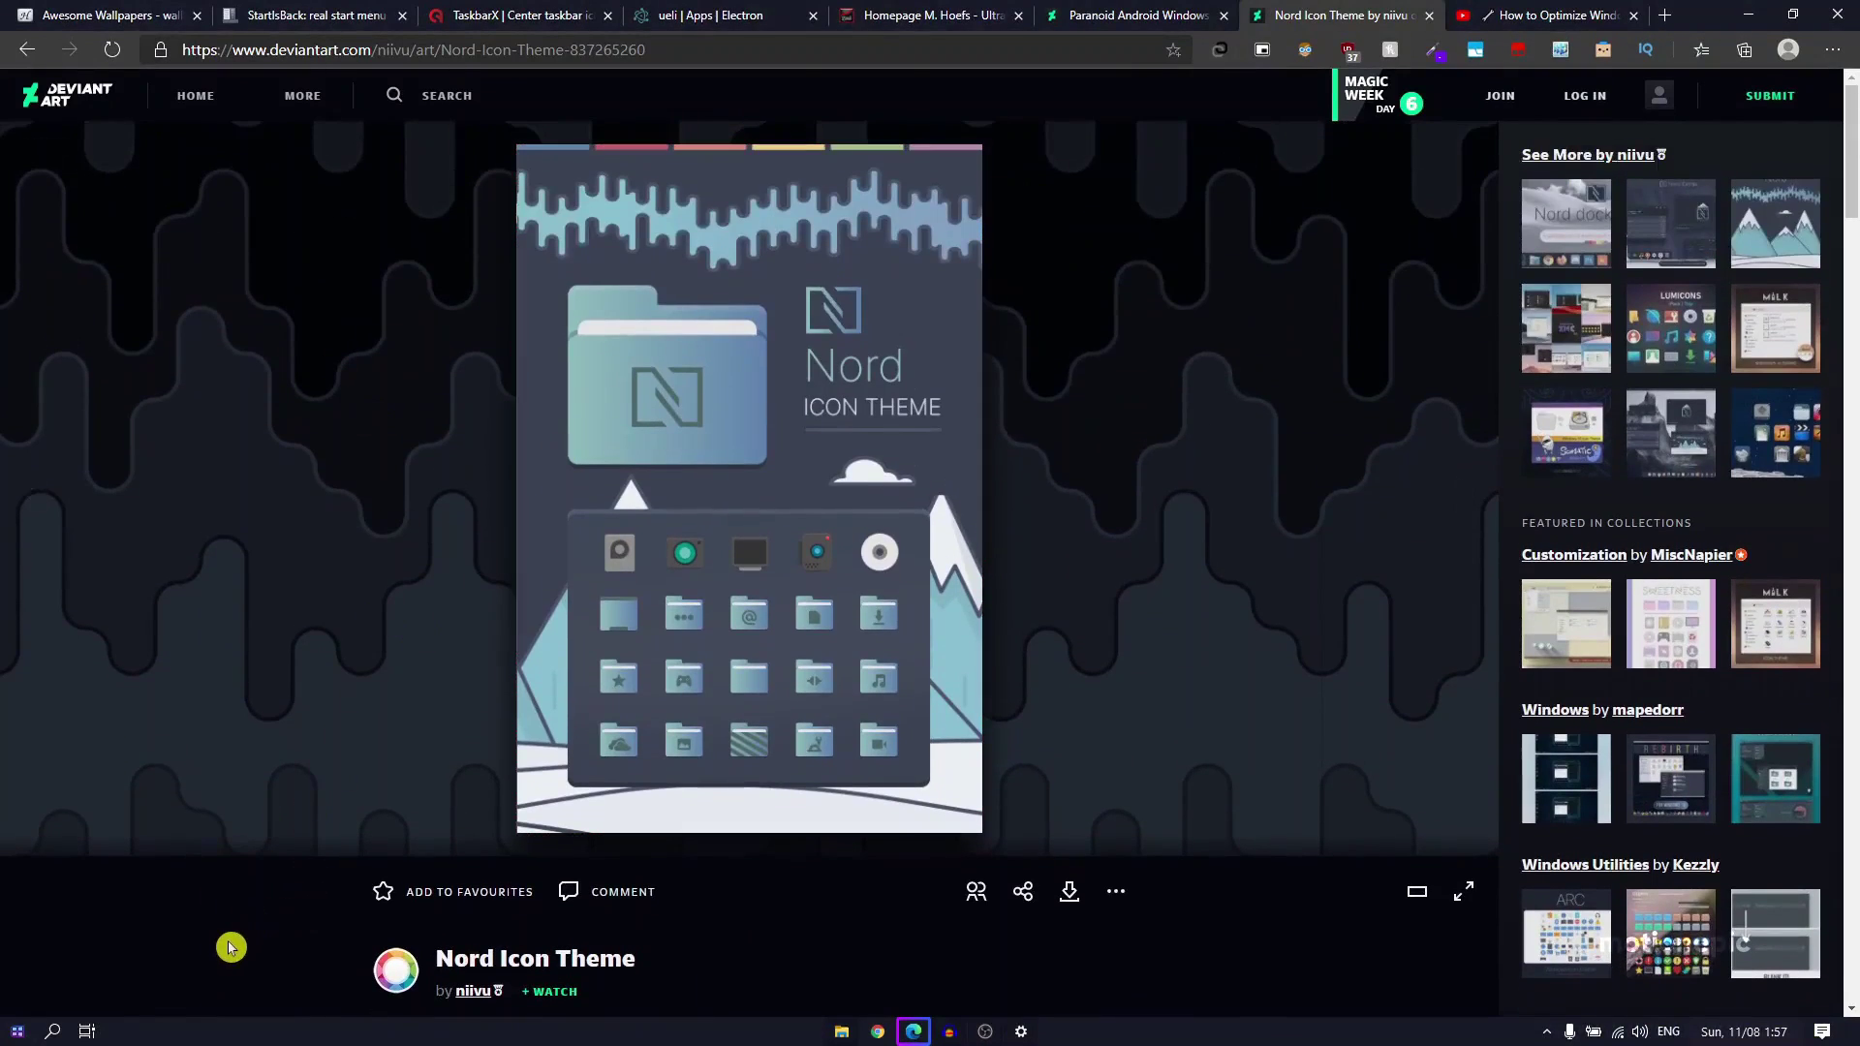
pyautogui.scroll(-2, 227, 940)
pyautogui.scroll(2, 232, 901)
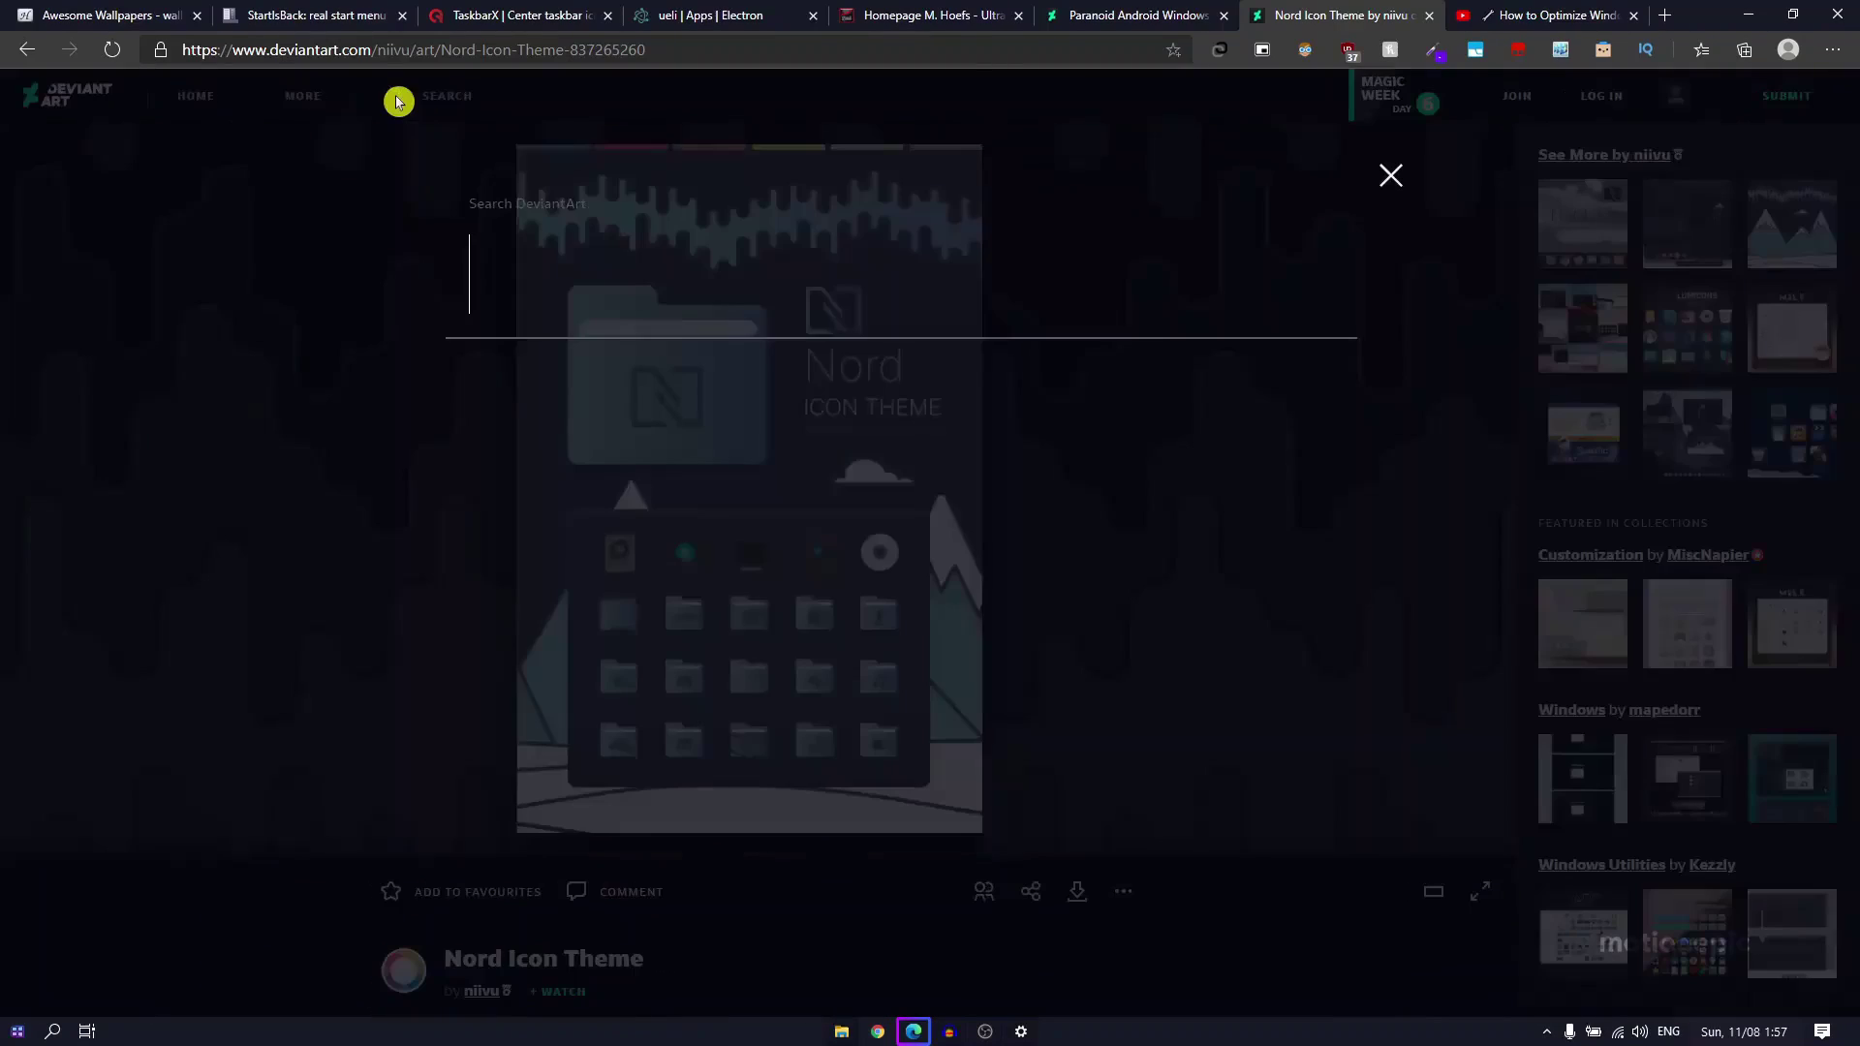
pyautogui.press('Escape')
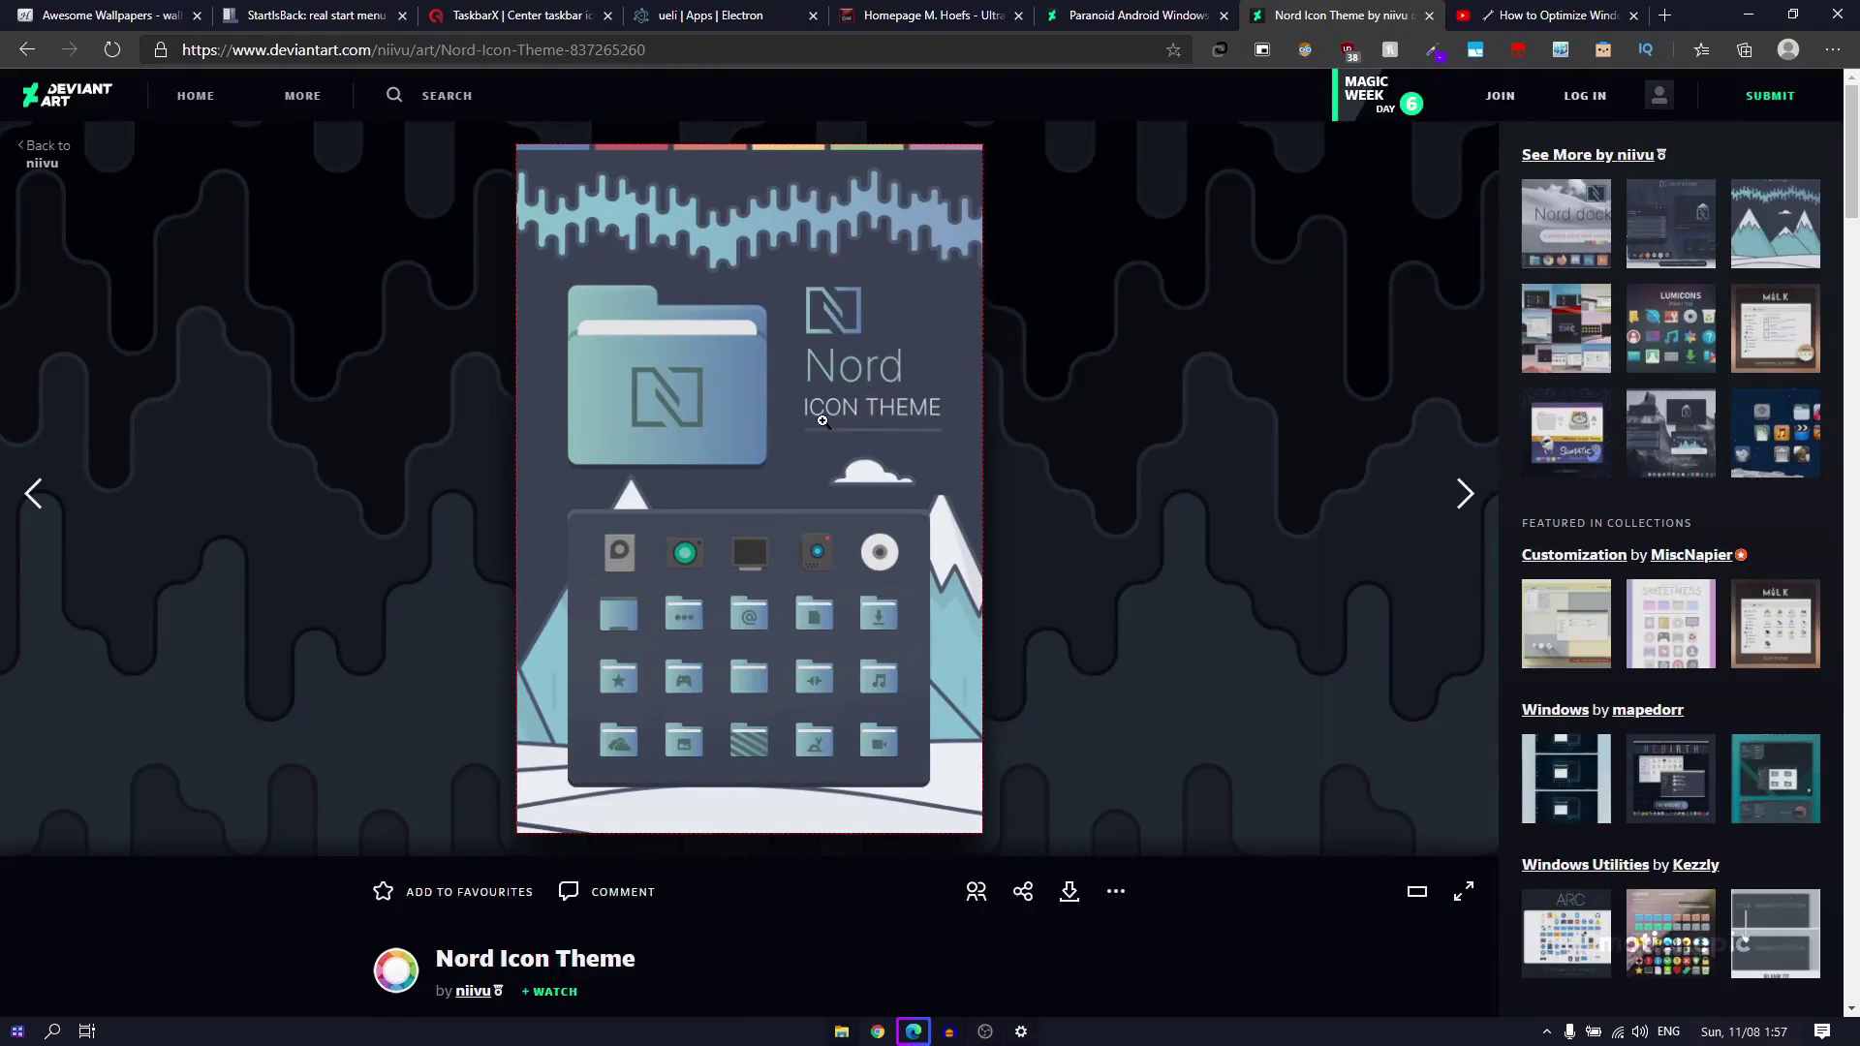
pyautogui.scroll(-4, 826, 432)
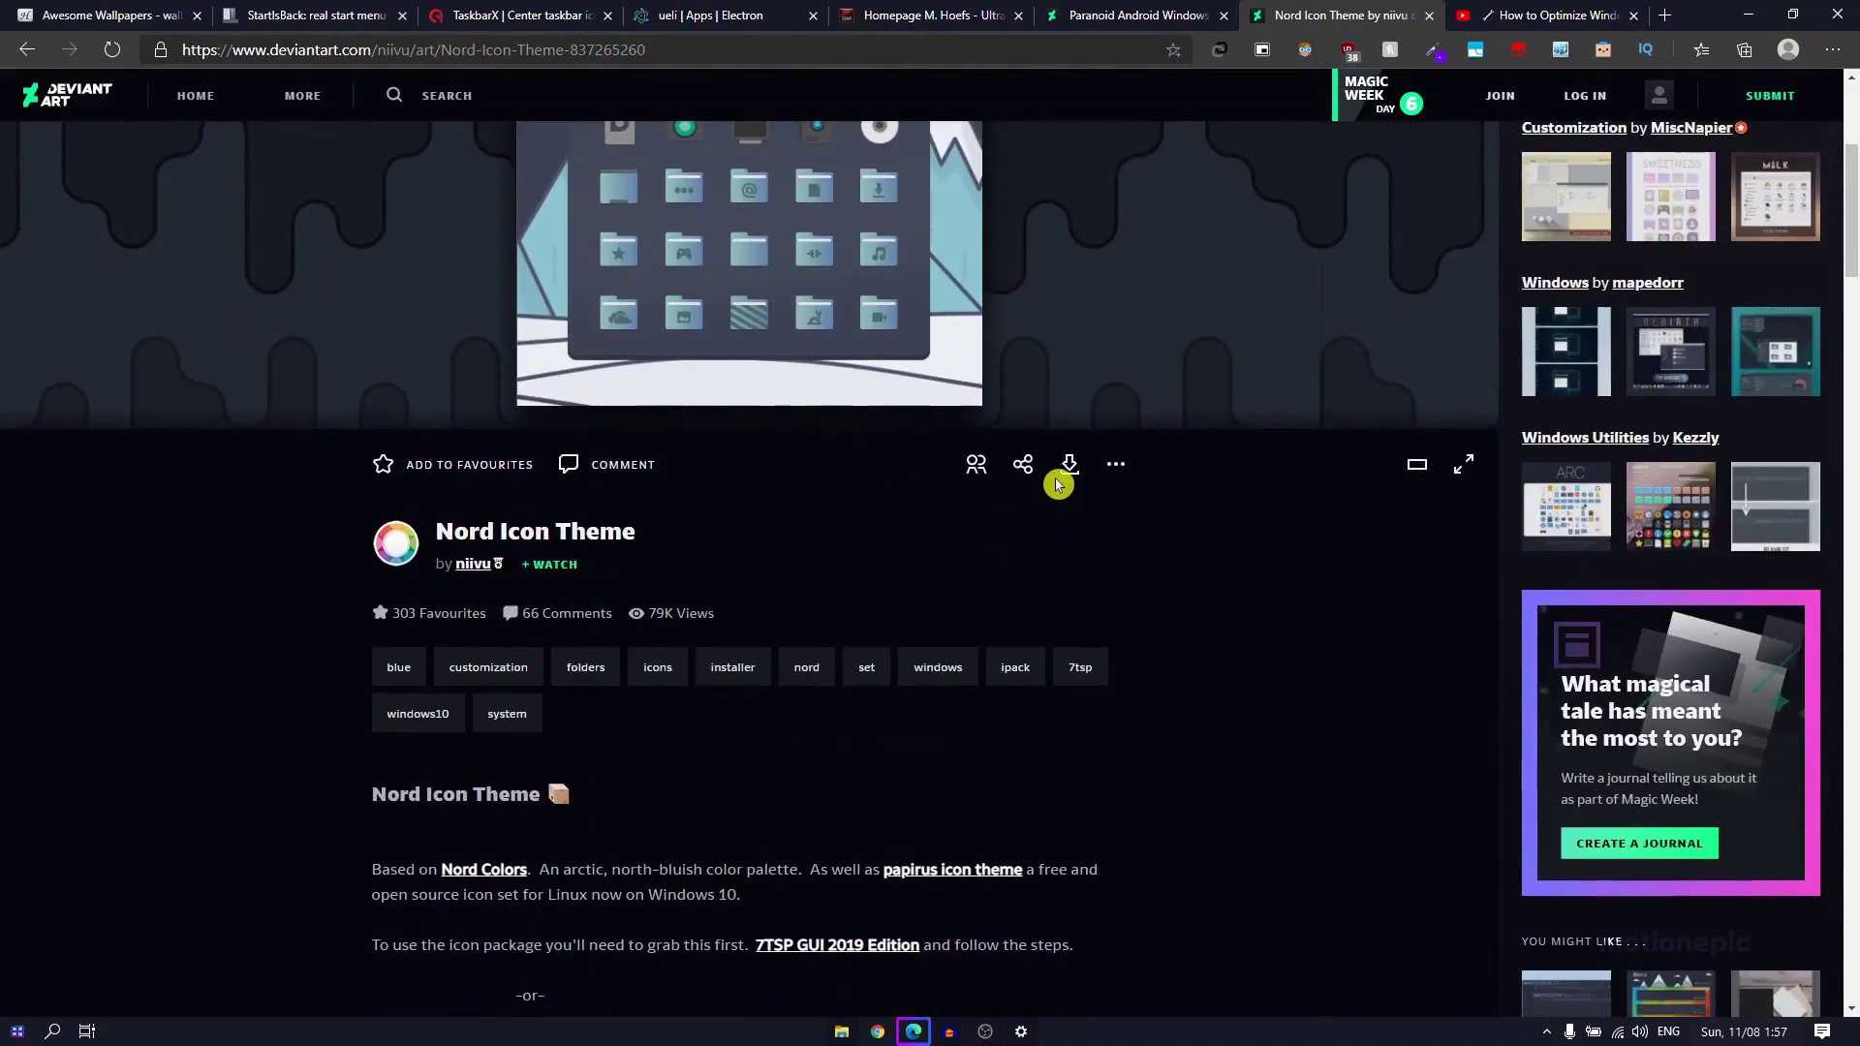
pyautogui.scroll(-3, 775, 601)
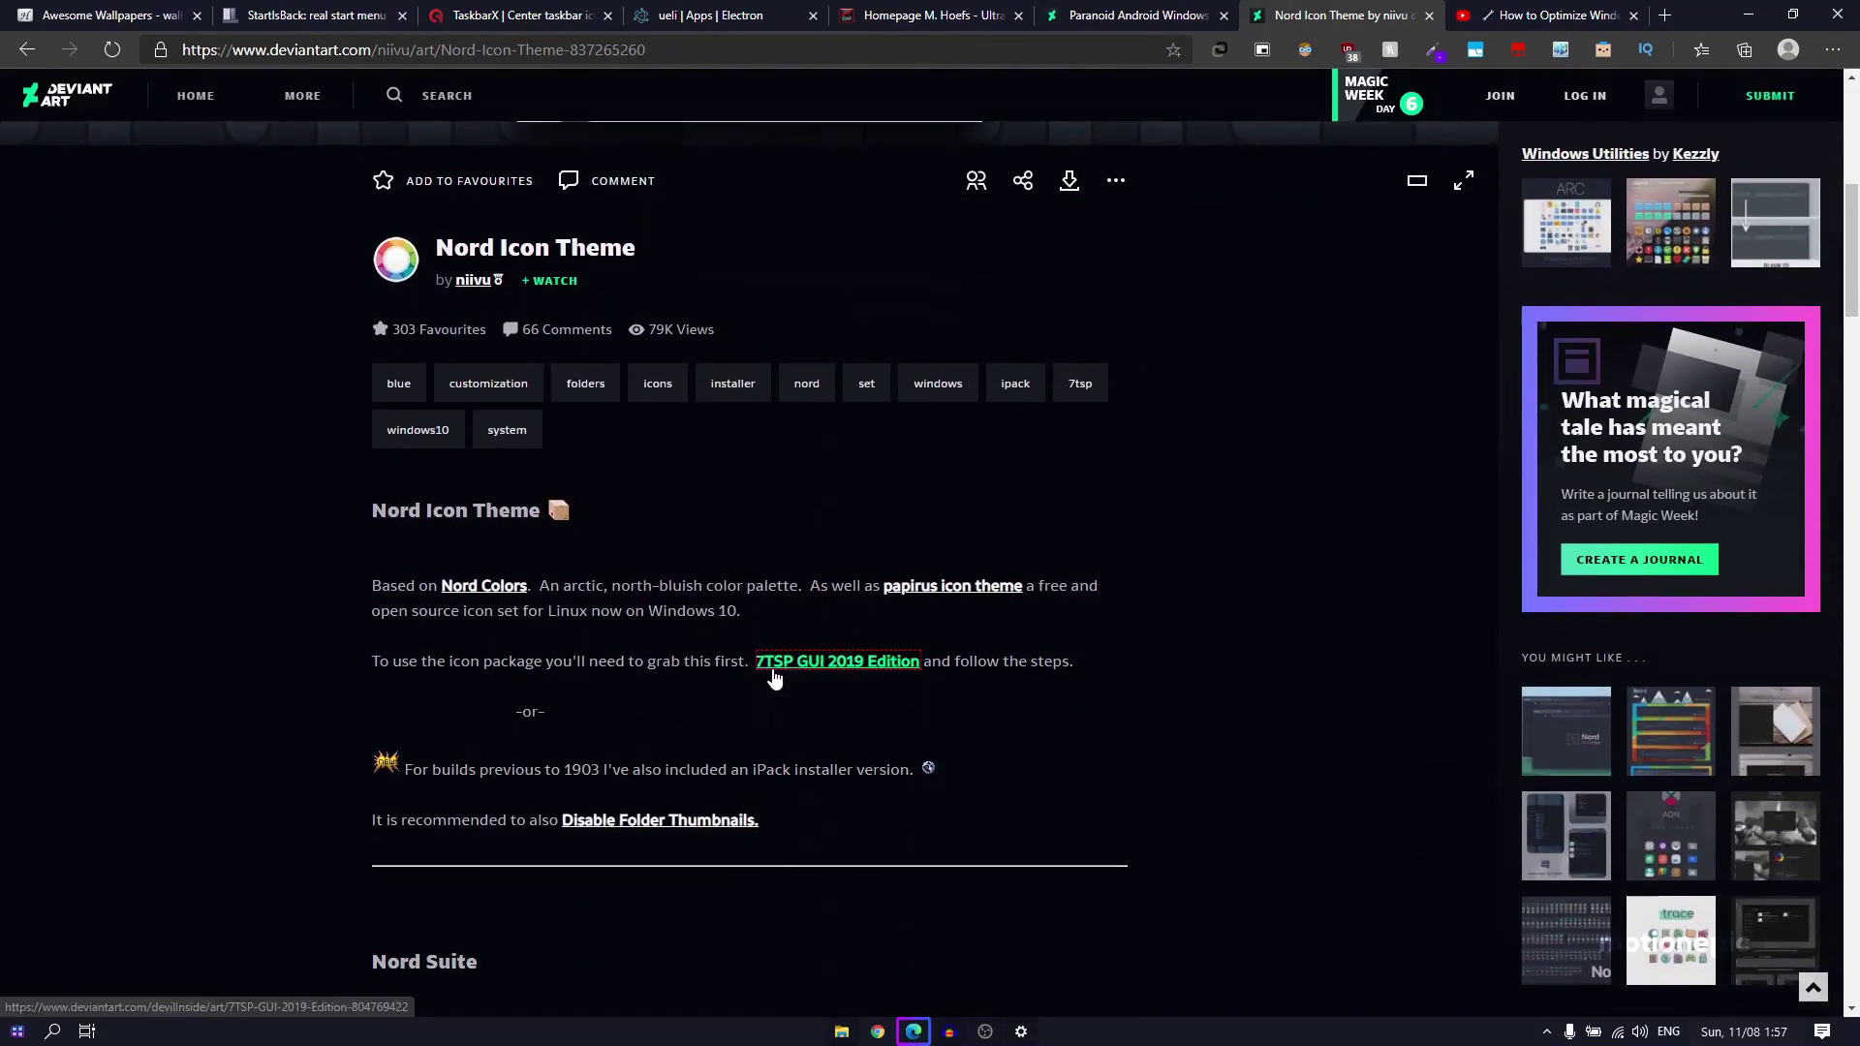
pyautogui.click(777, 668)
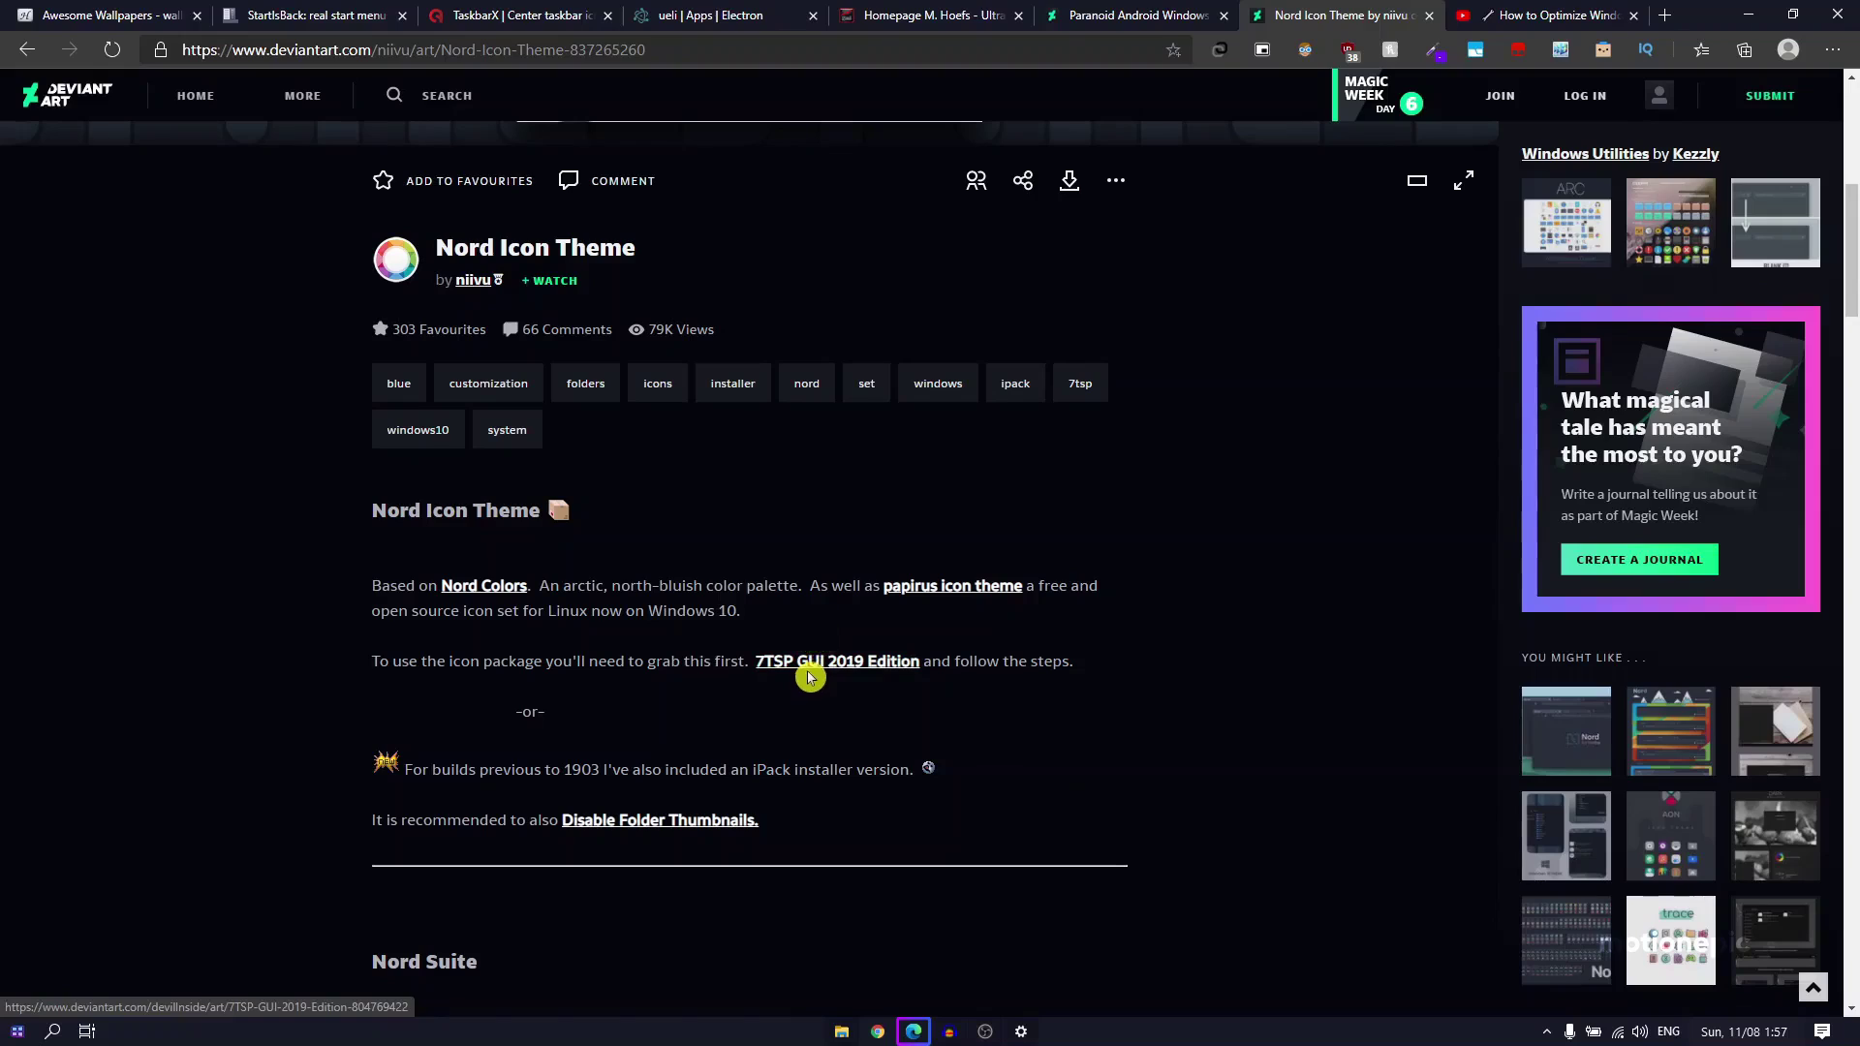
pyautogui.click(841, 1031)
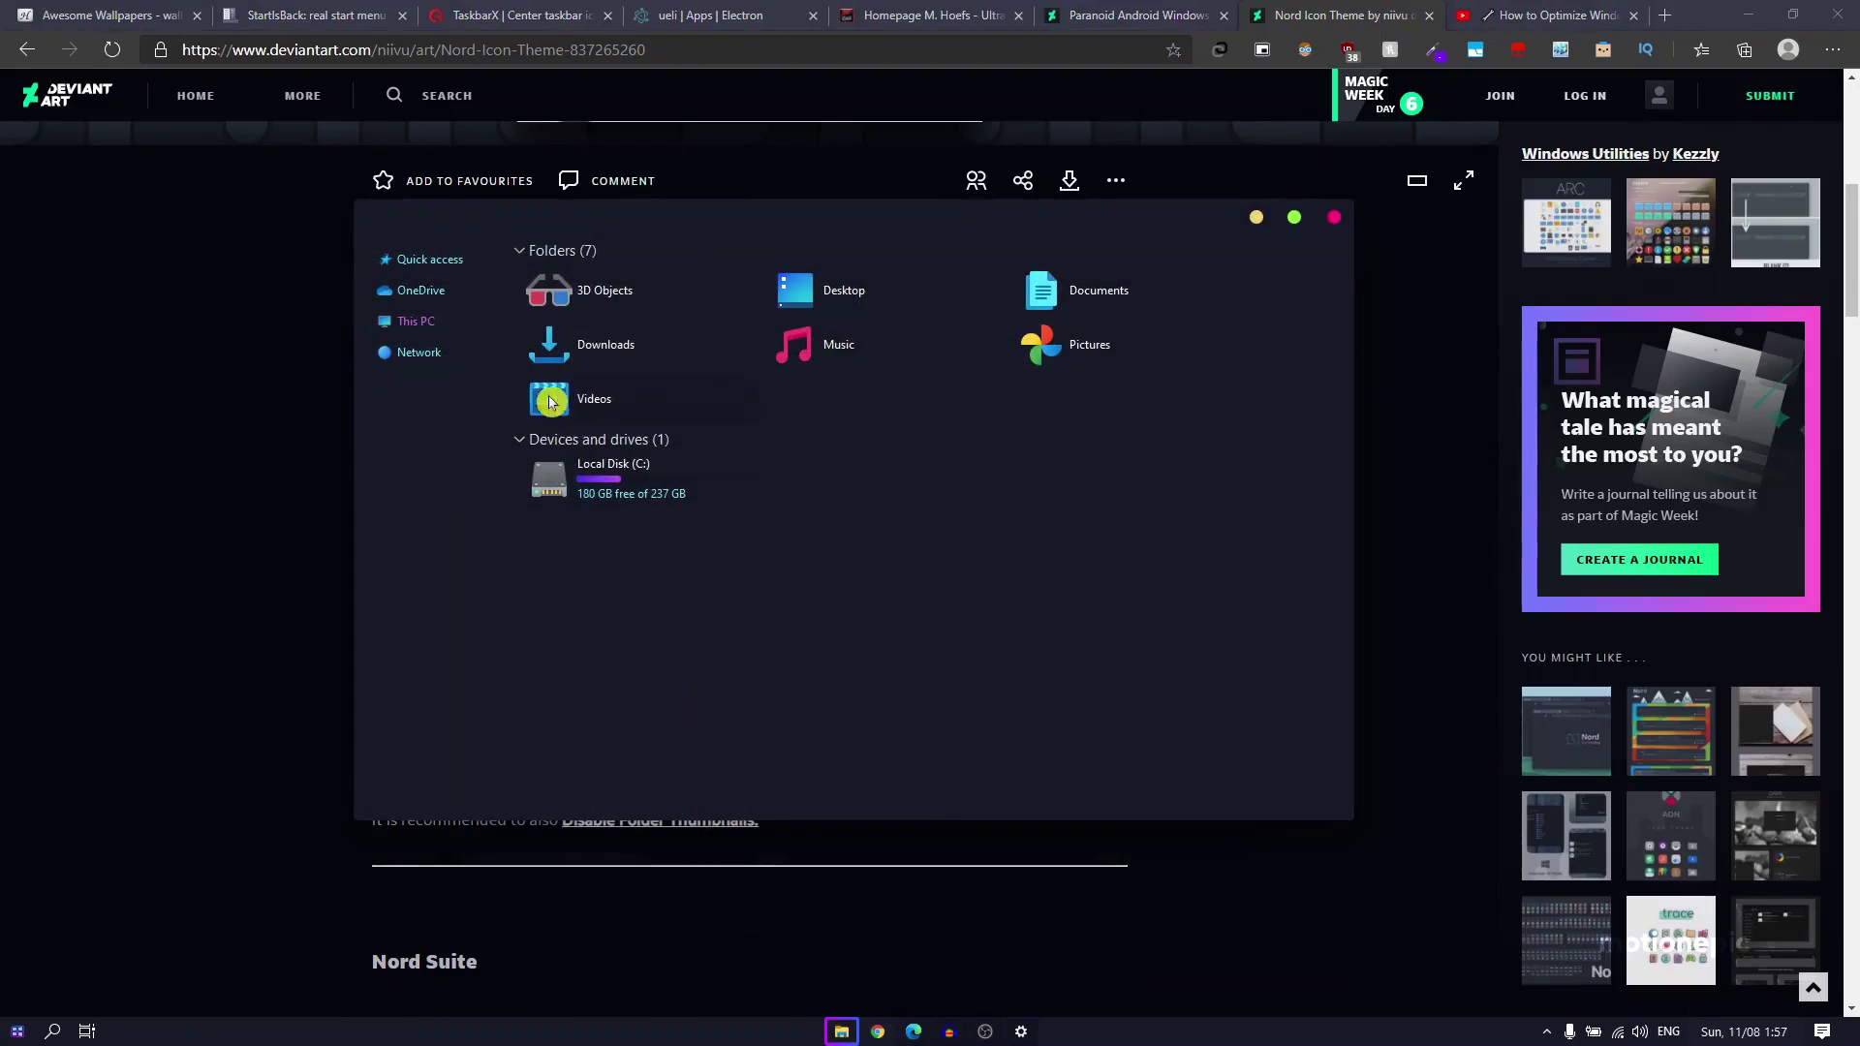
# Step: Browse into Downloads > Theme, briefly entering the 7tsp GUI folder and returning
pyautogui.doubleClick(637, 355)
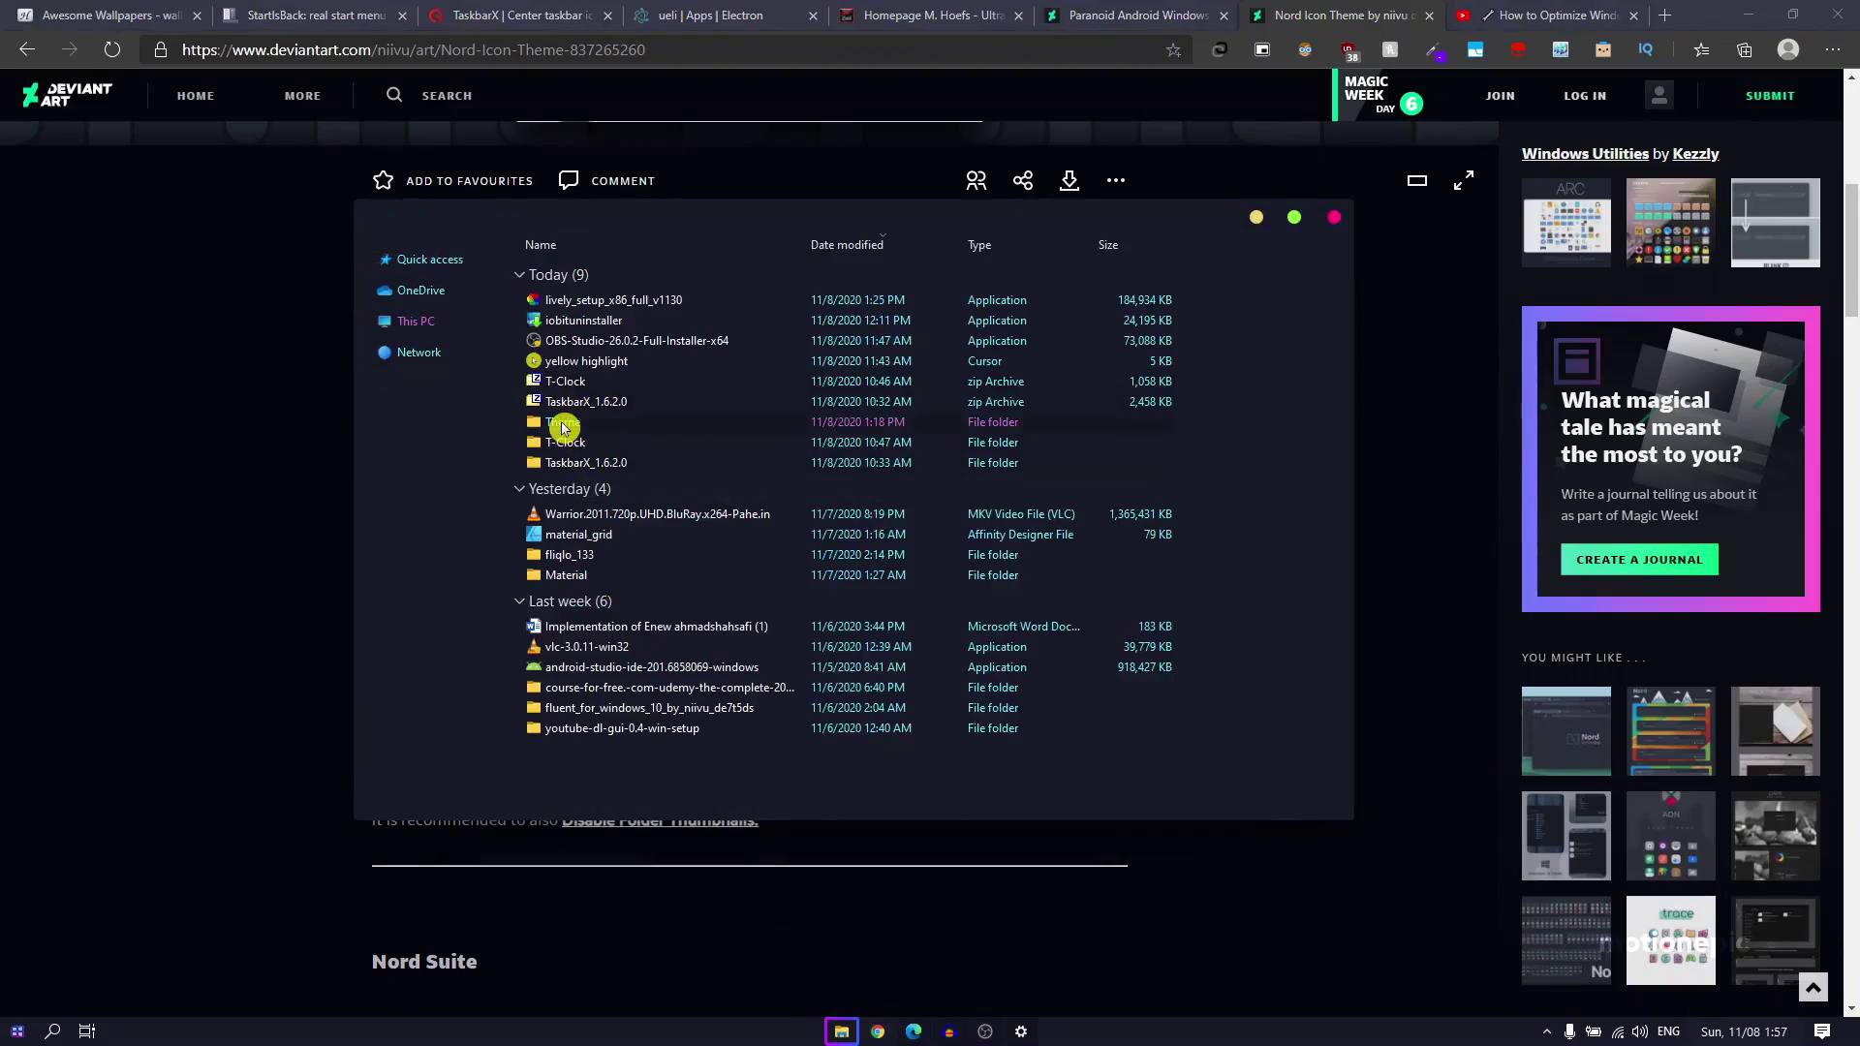
pyautogui.doubleClick(563, 427)
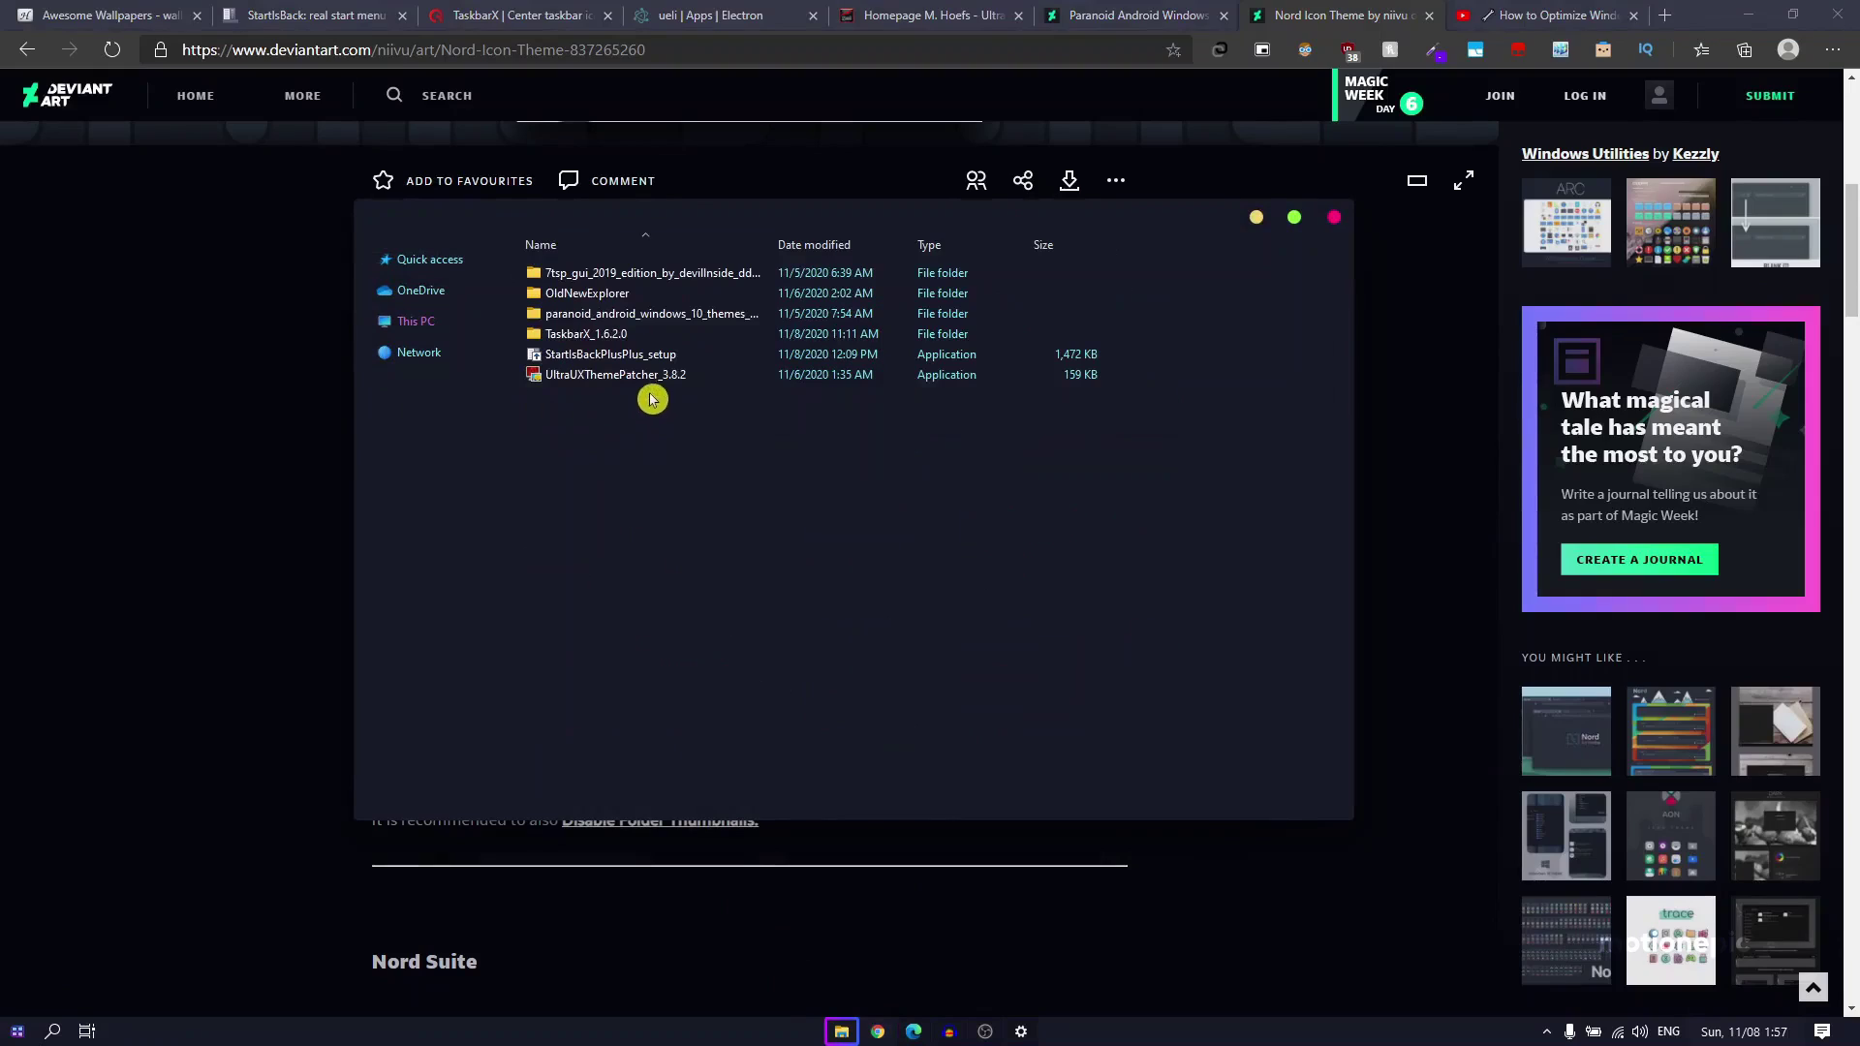
pyautogui.doubleClick(590, 275)
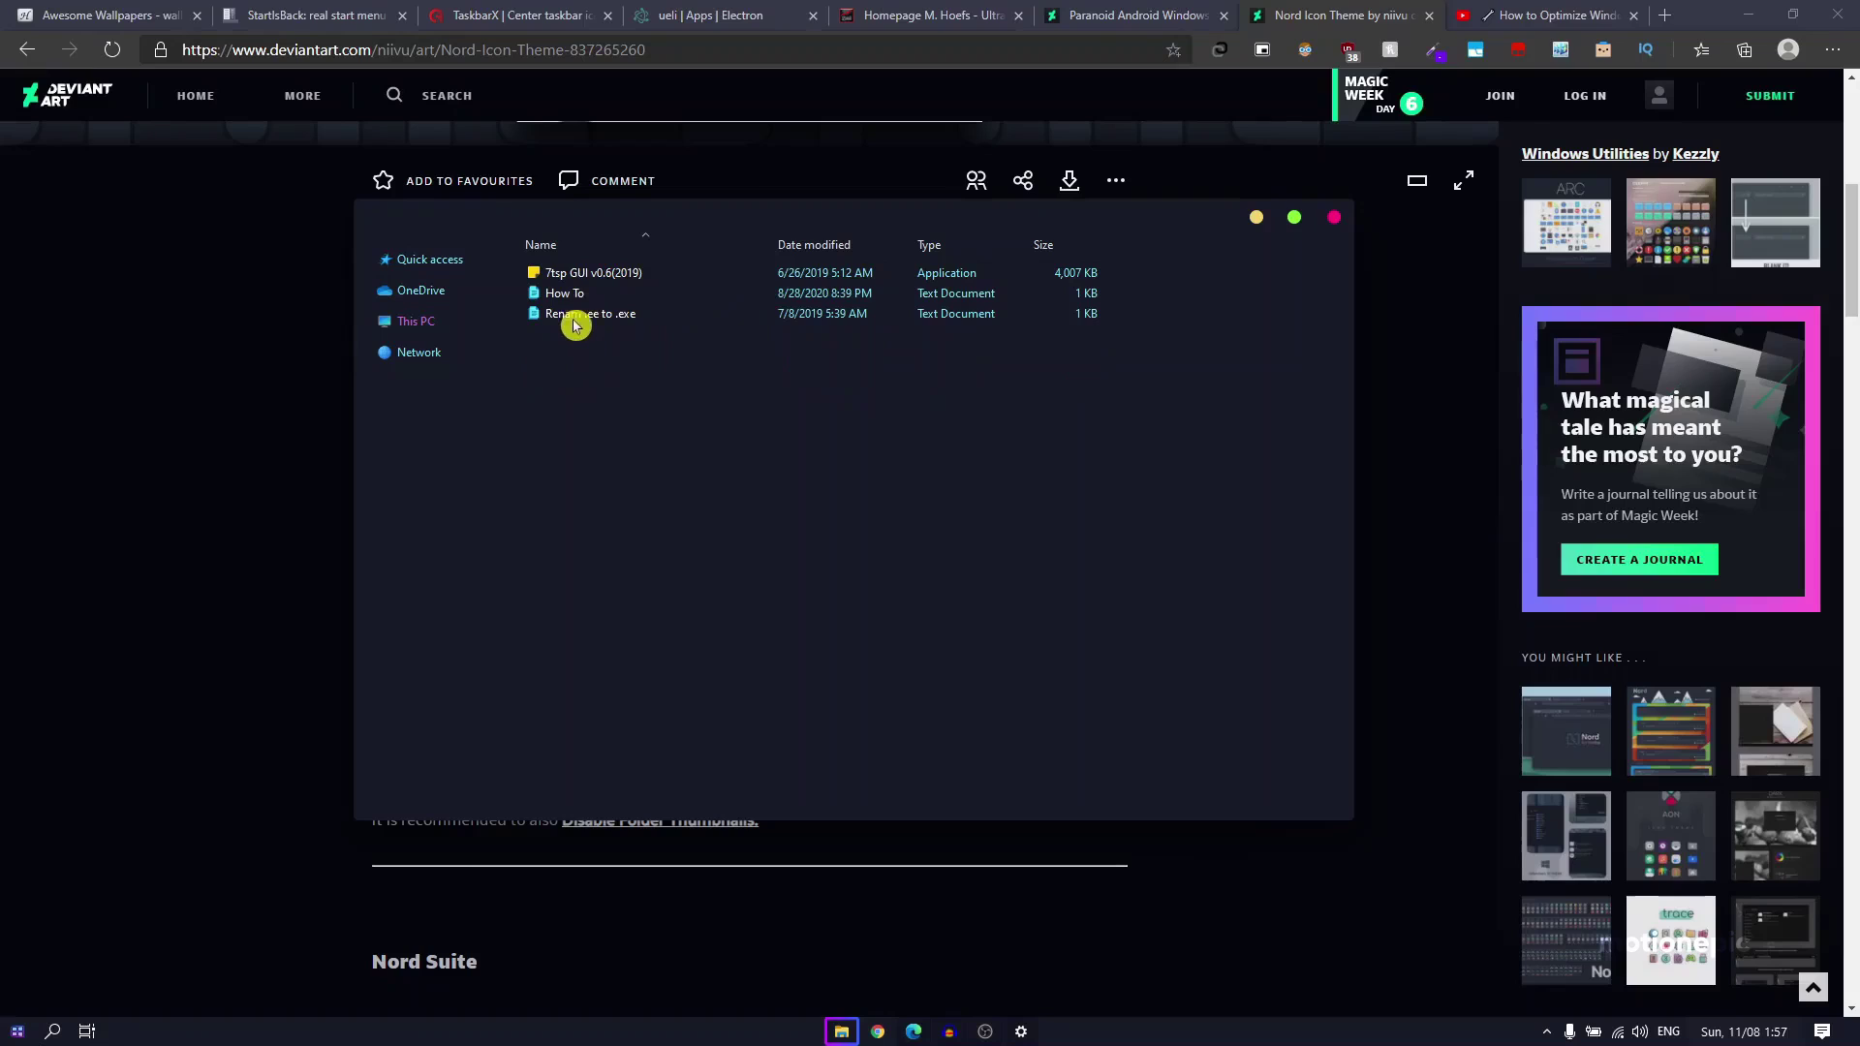
pyautogui.click(234, 739)
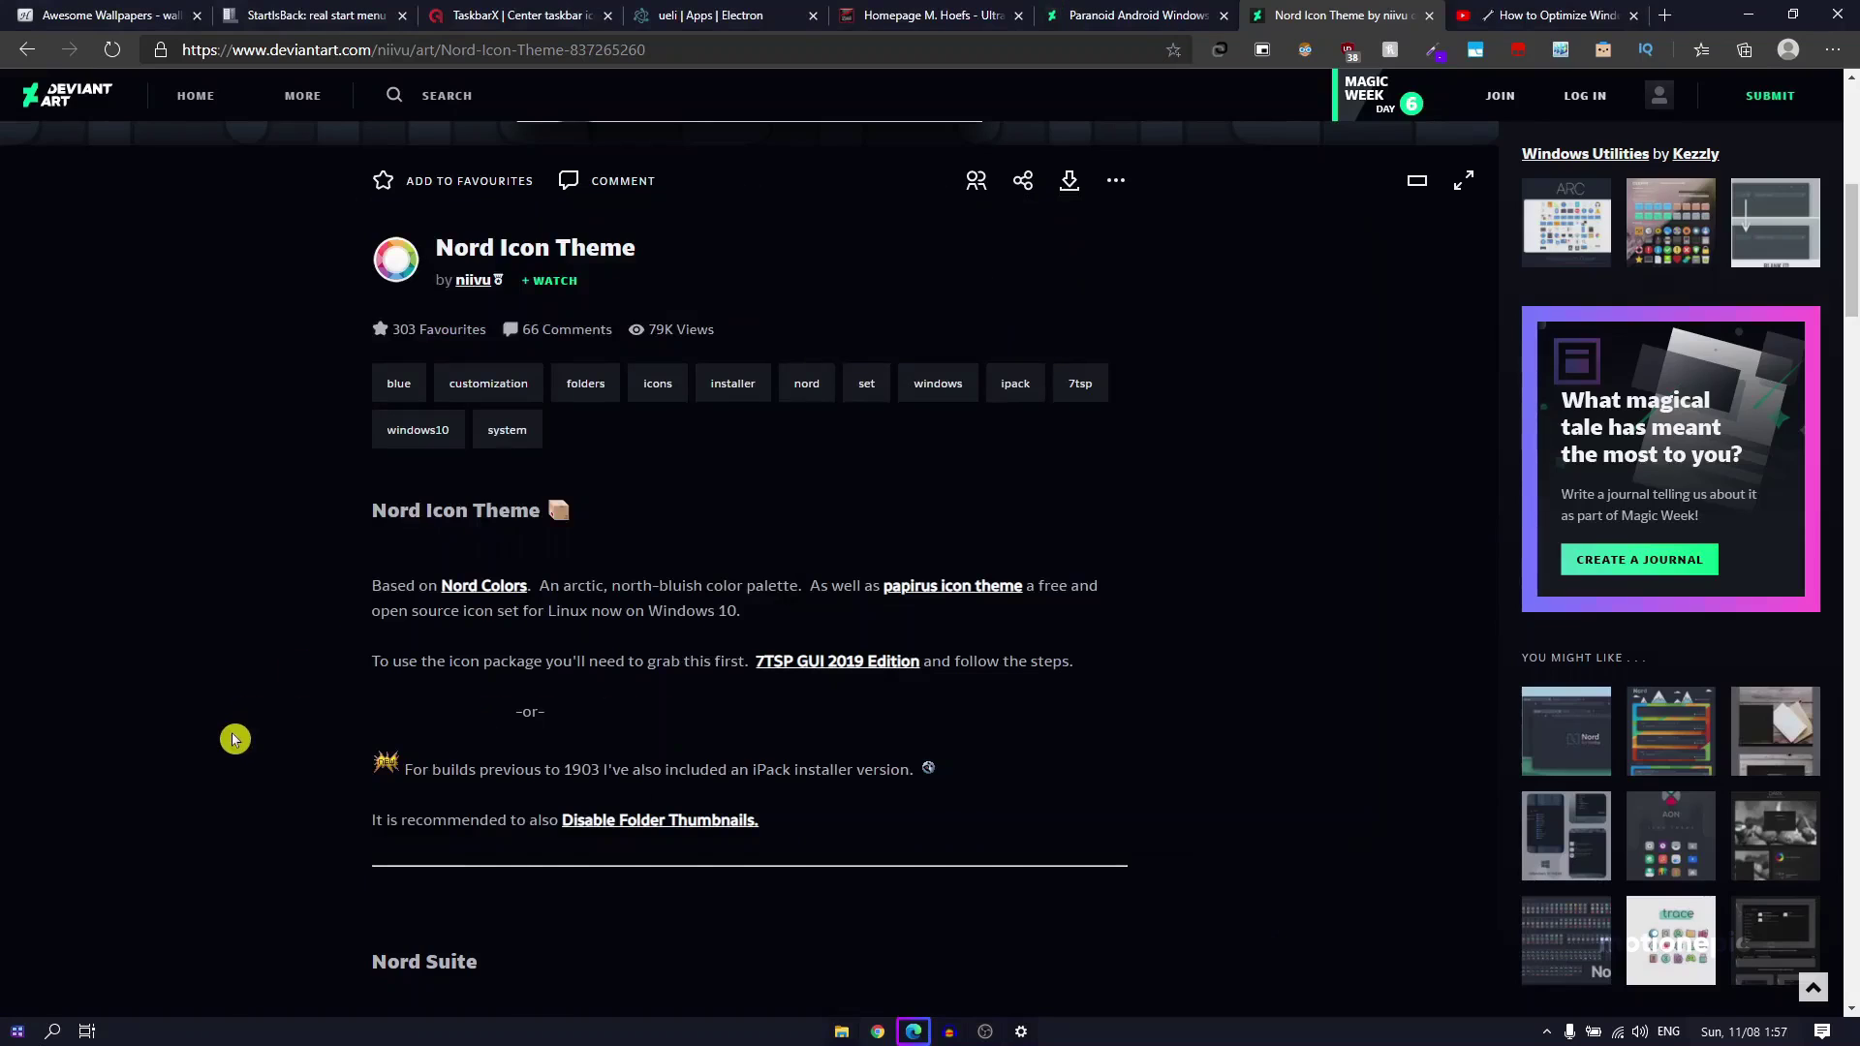
pyautogui.scroll(7, 1192, 678)
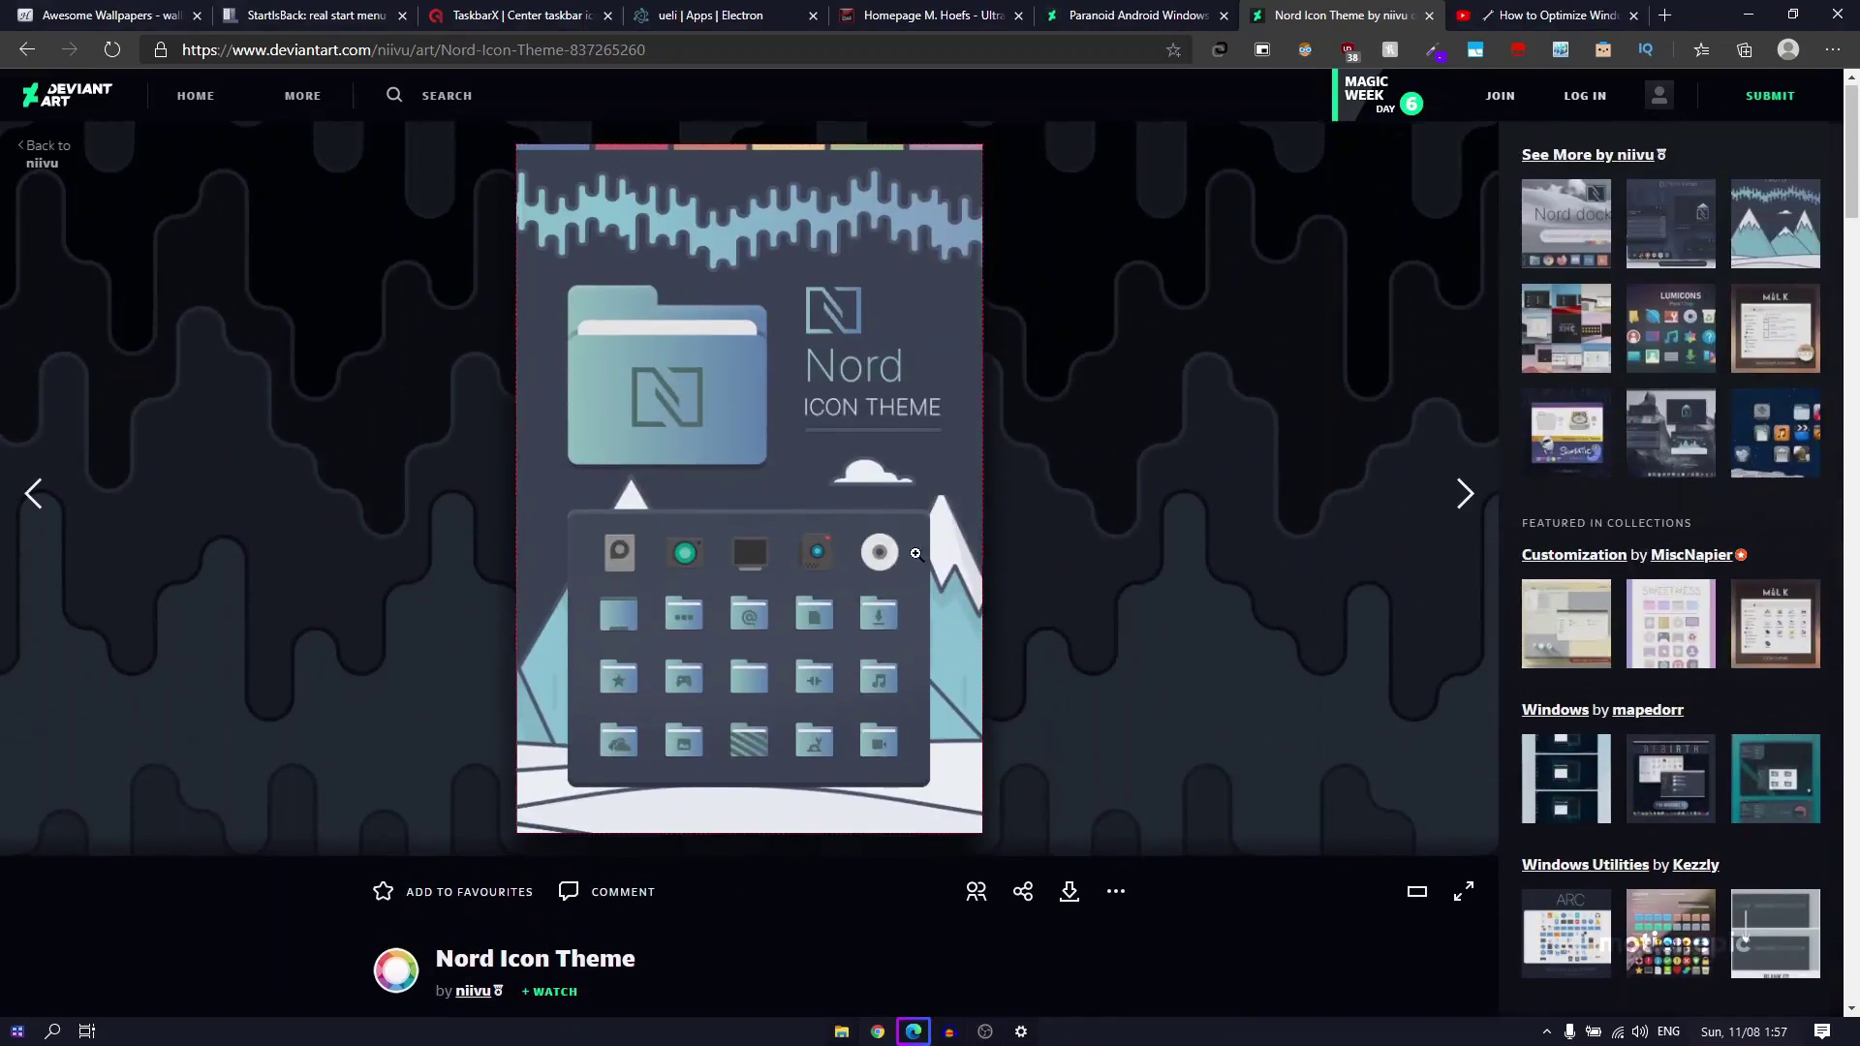
pyautogui.scroll(-3, 981, 574)
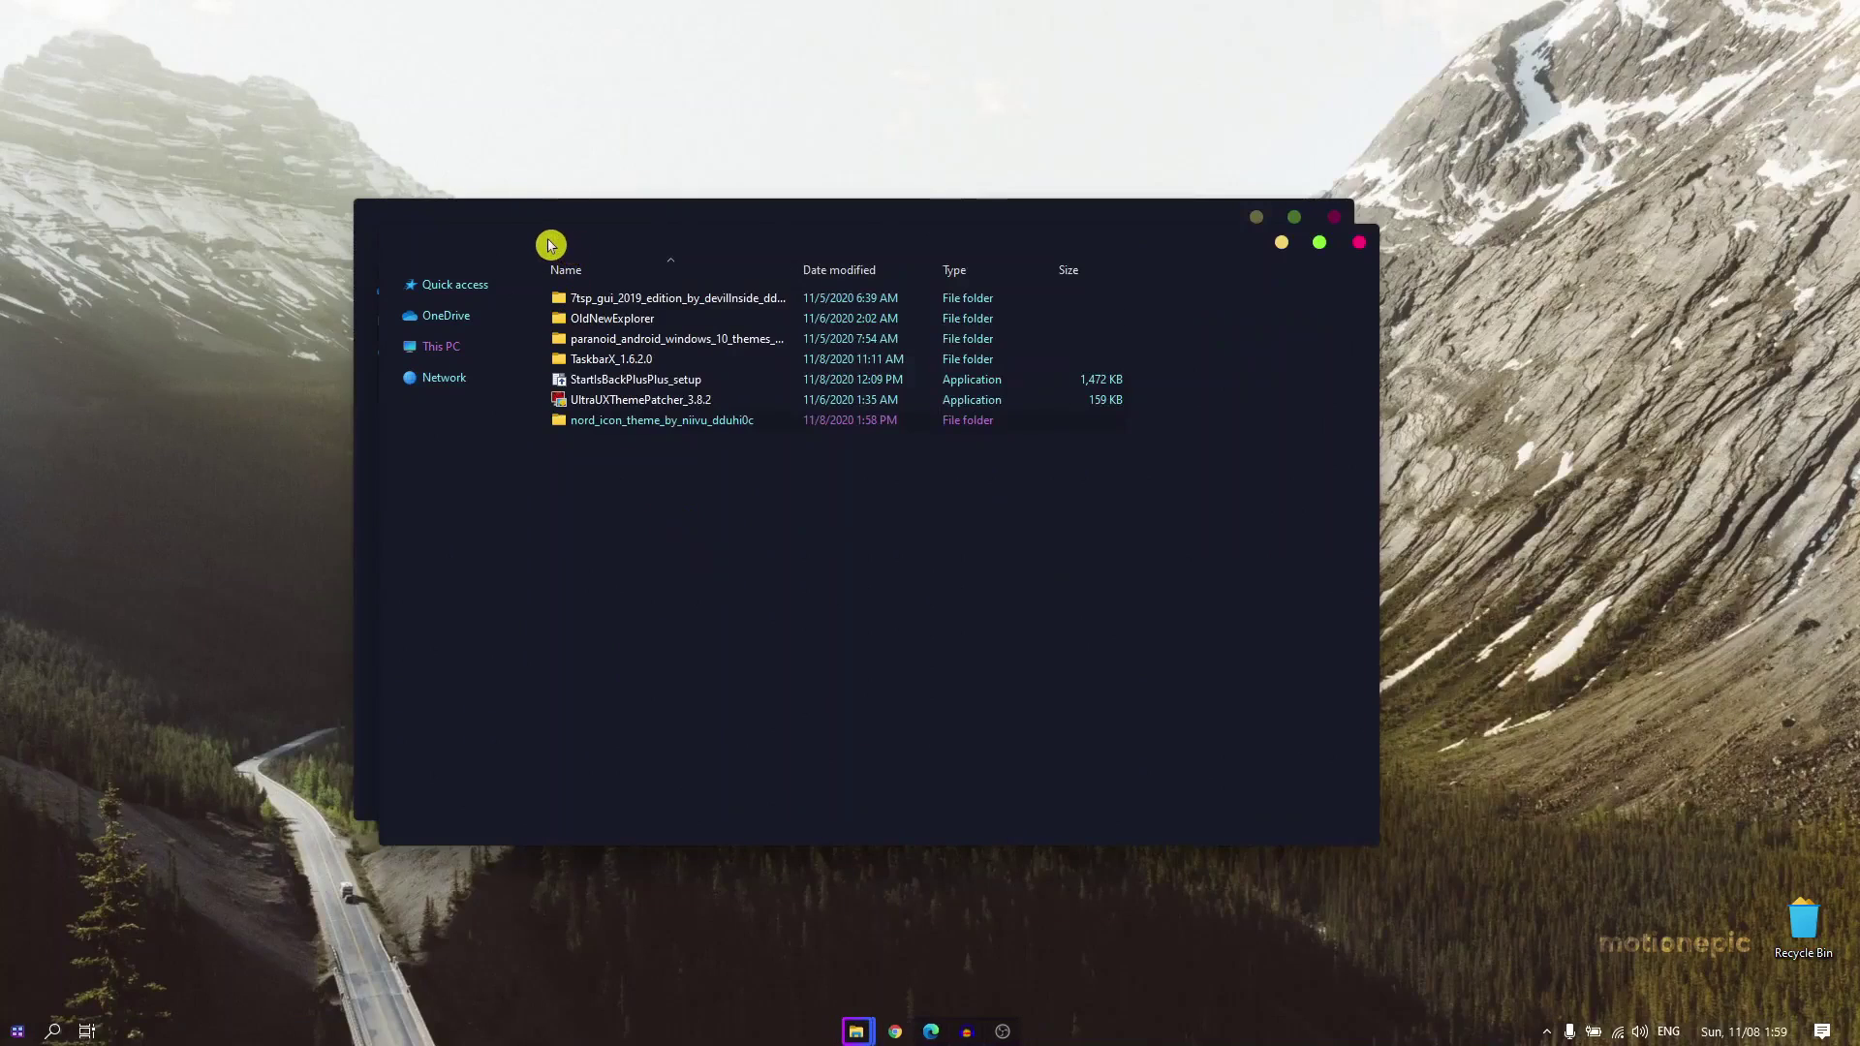
# Step: Open nord_icon_theme_by_niivu and then its Nord Icon Theme UPDATE folder
pyautogui.click(617, 439)
pyautogui.click(623, 428)
pyautogui.doubleClick(624, 422)
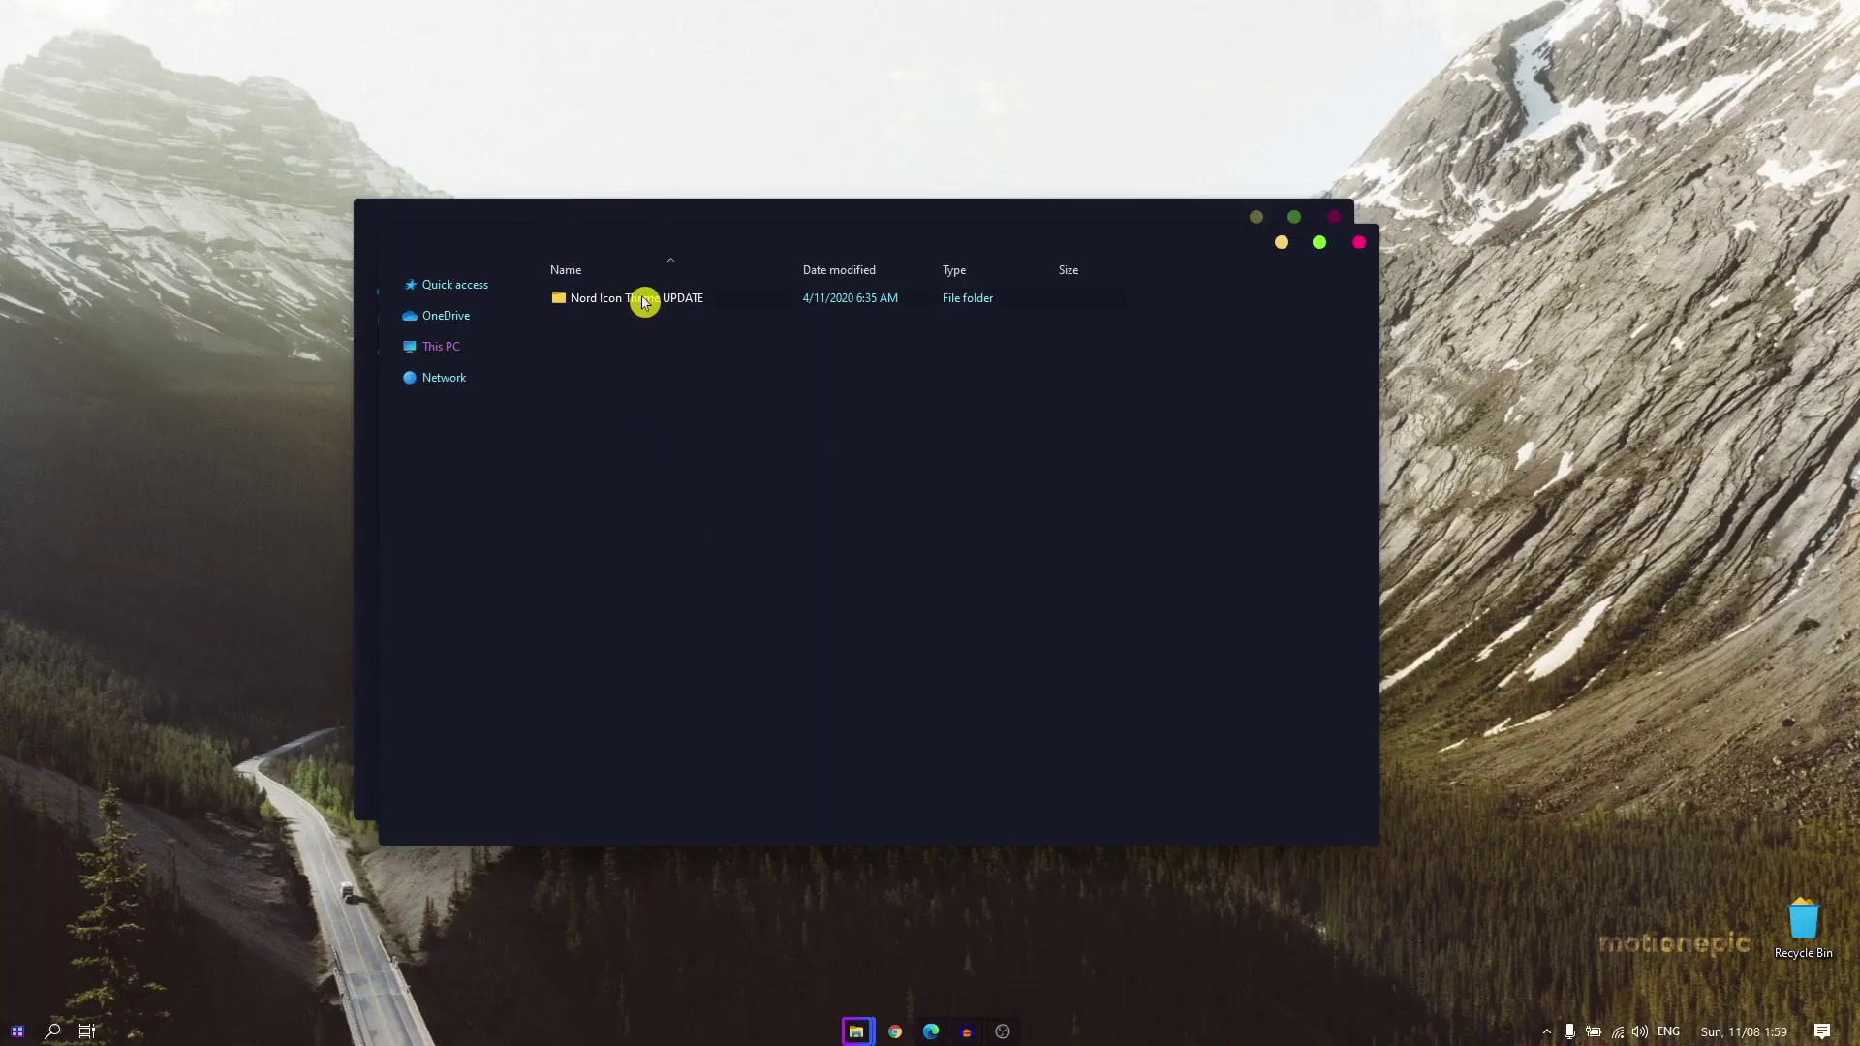
pyautogui.doubleClick(644, 303)
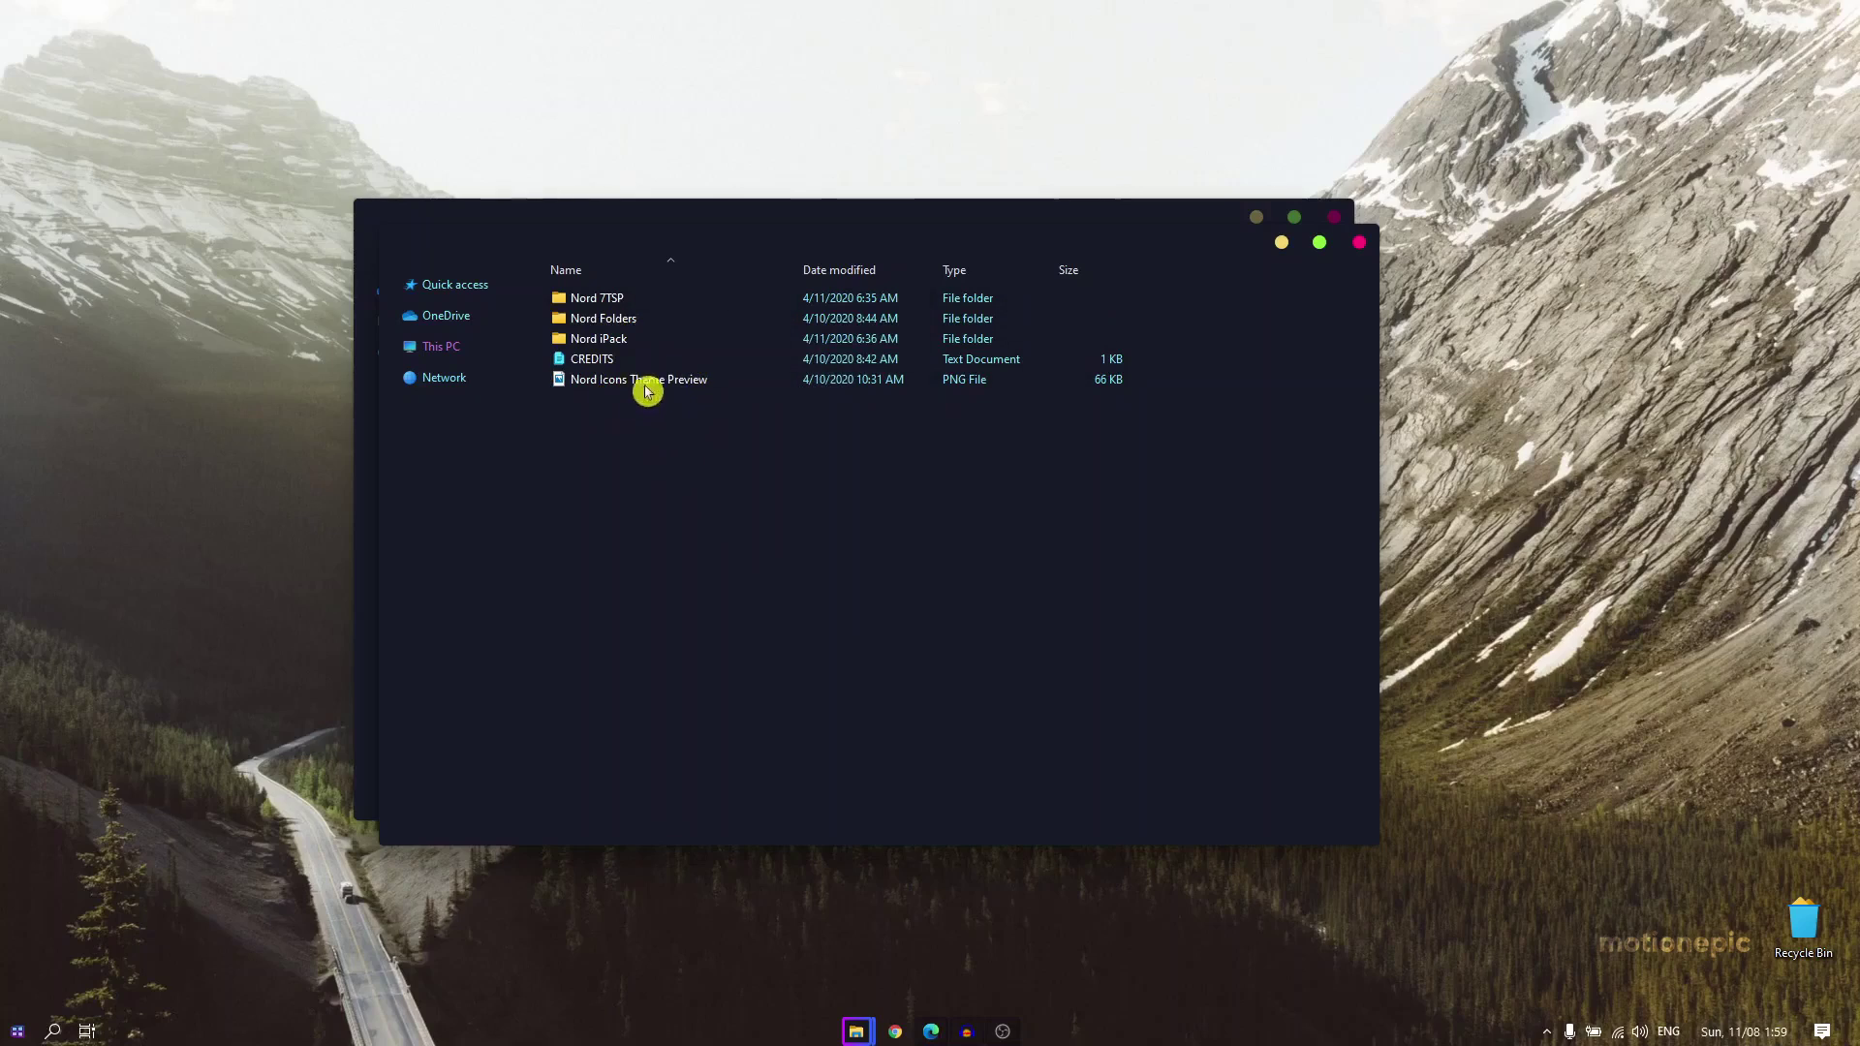
# Step: Rename '7tsp Nord Papirus.7z.remove' to '7tsp Nord Papirus.7z', confirming the extension change
pyautogui.doubleClick(615, 301)
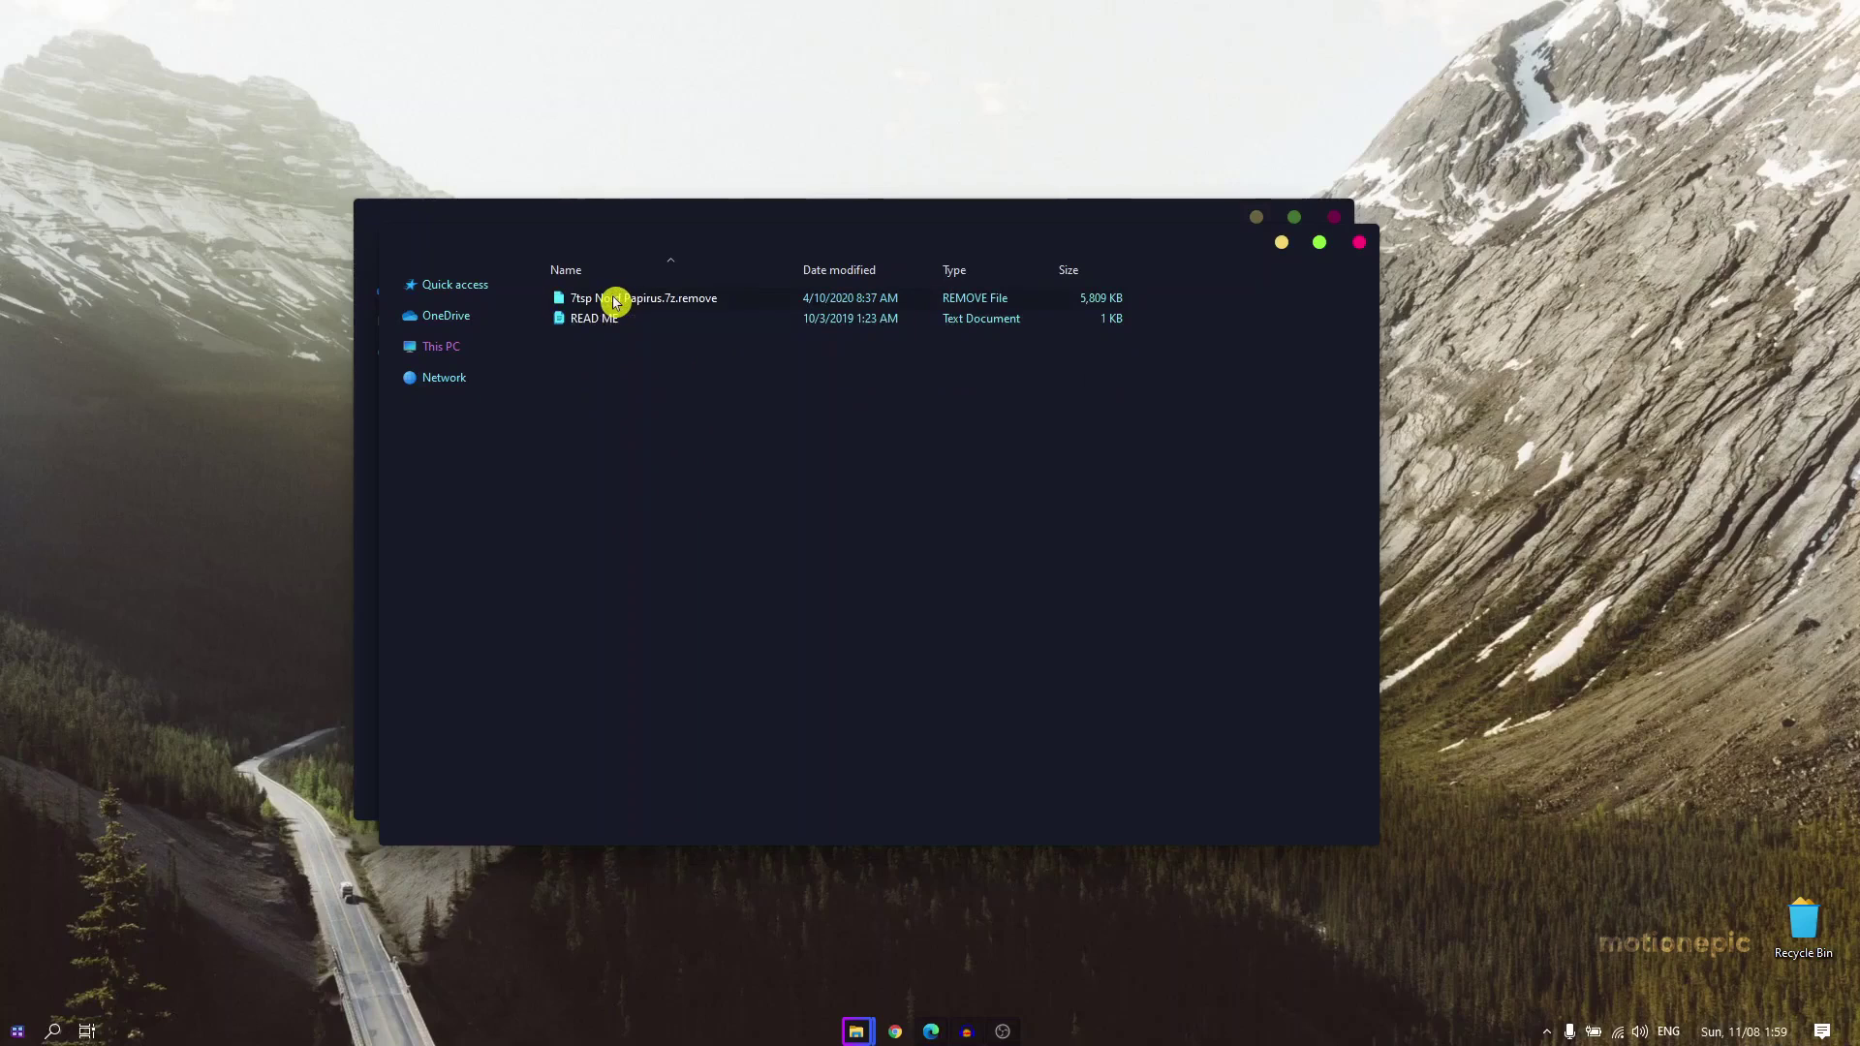
pyautogui.rightClick(640, 300)
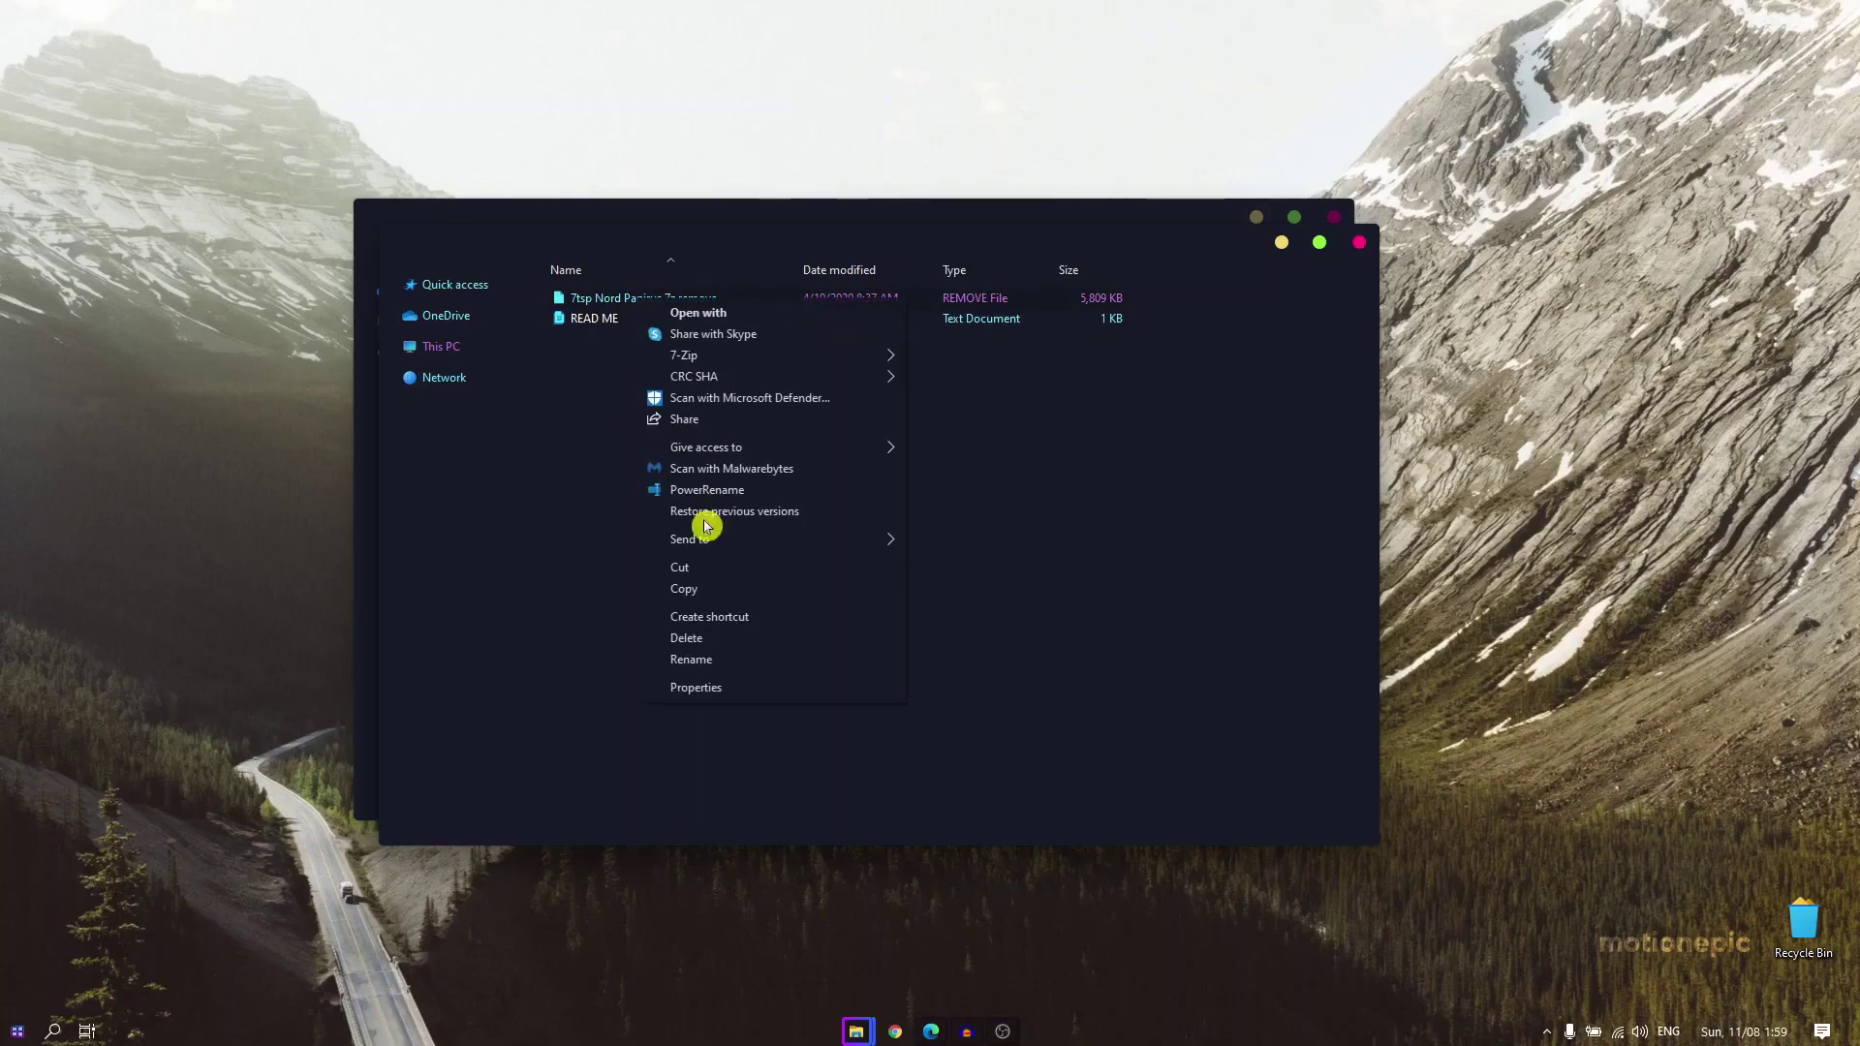
pyautogui.click(700, 662)
pyautogui.click(734, 300)
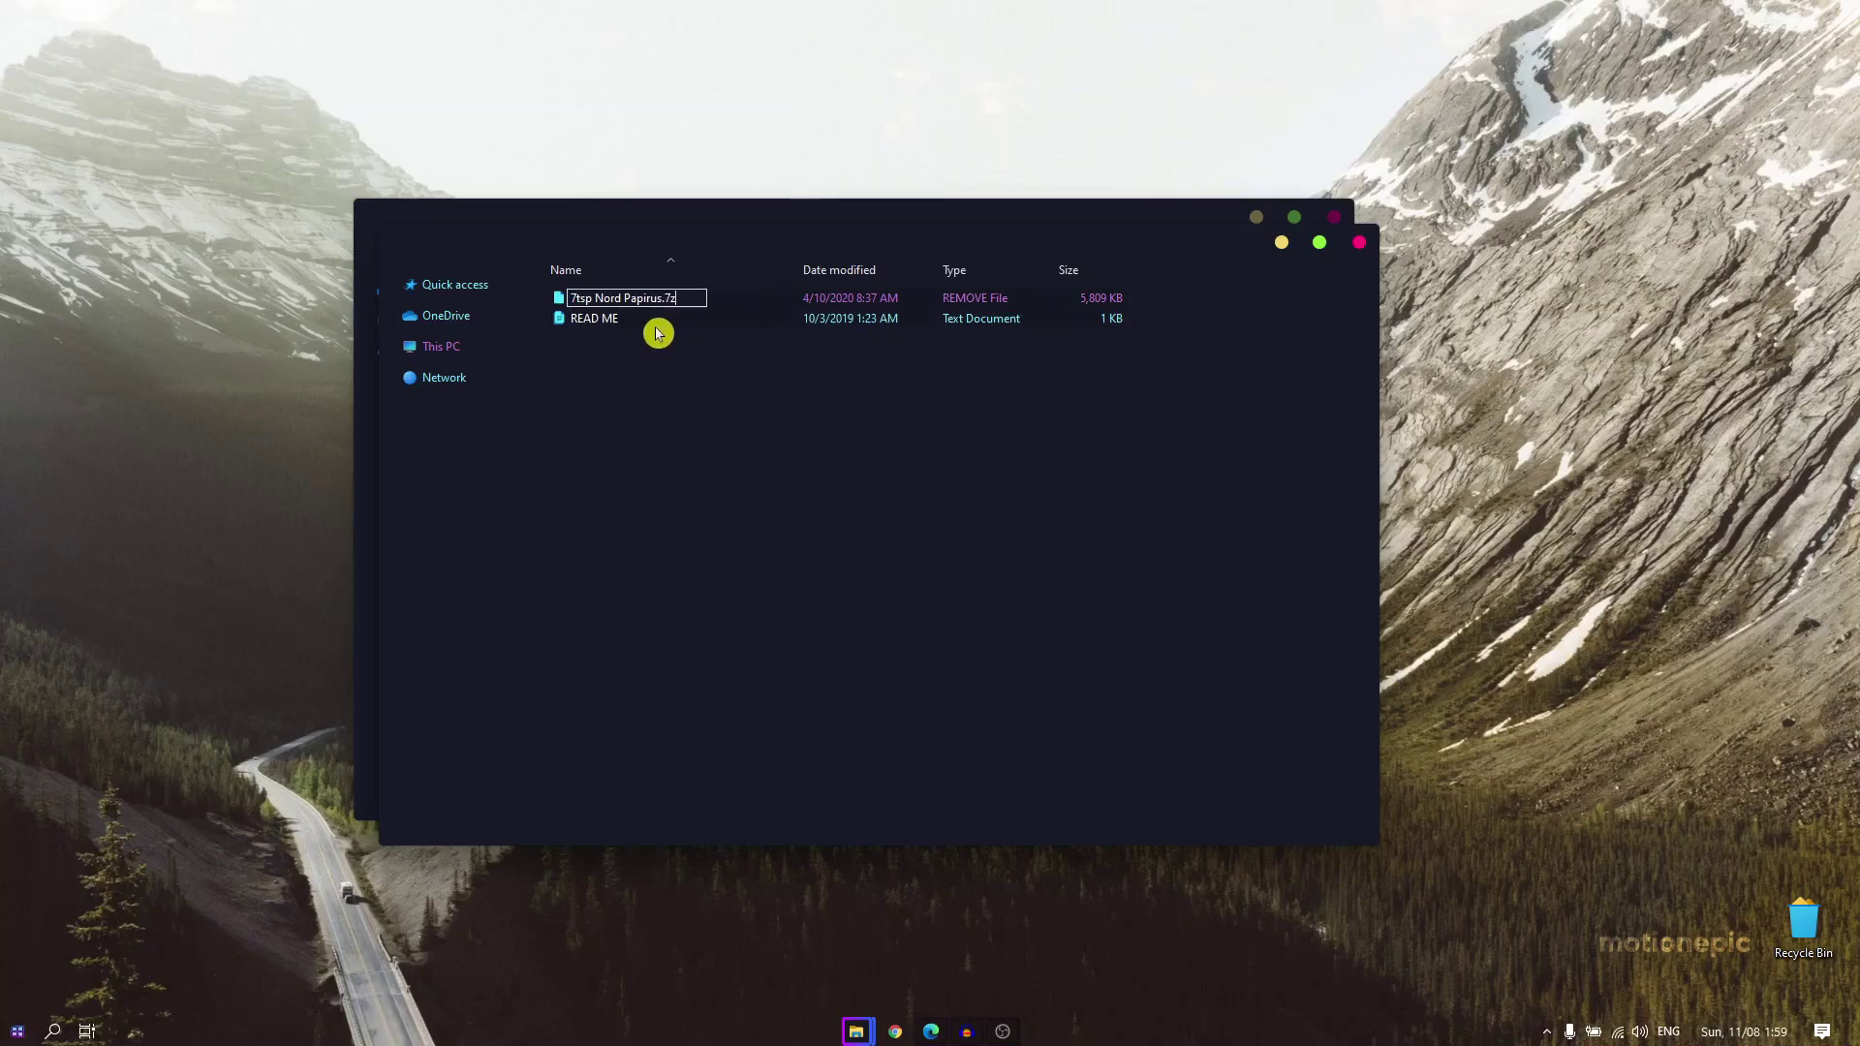
pyautogui.click(747, 399)
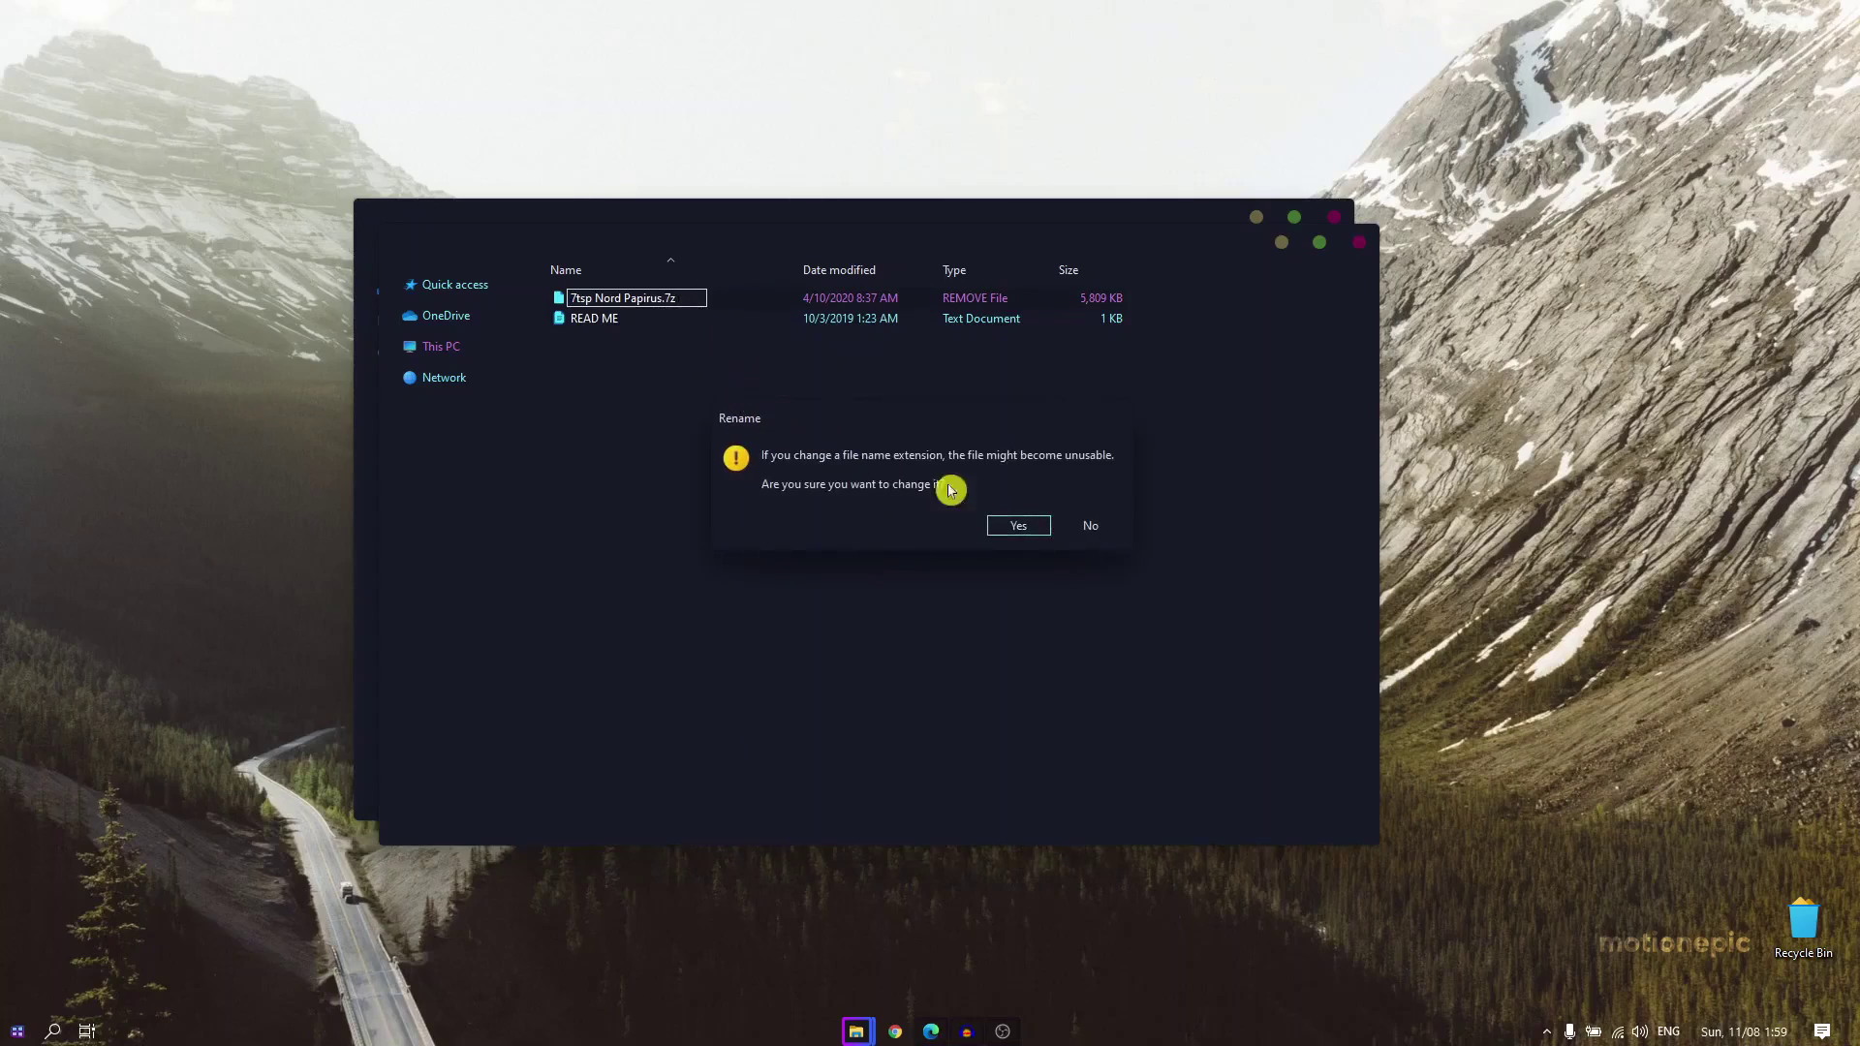
pyautogui.click(1029, 531)
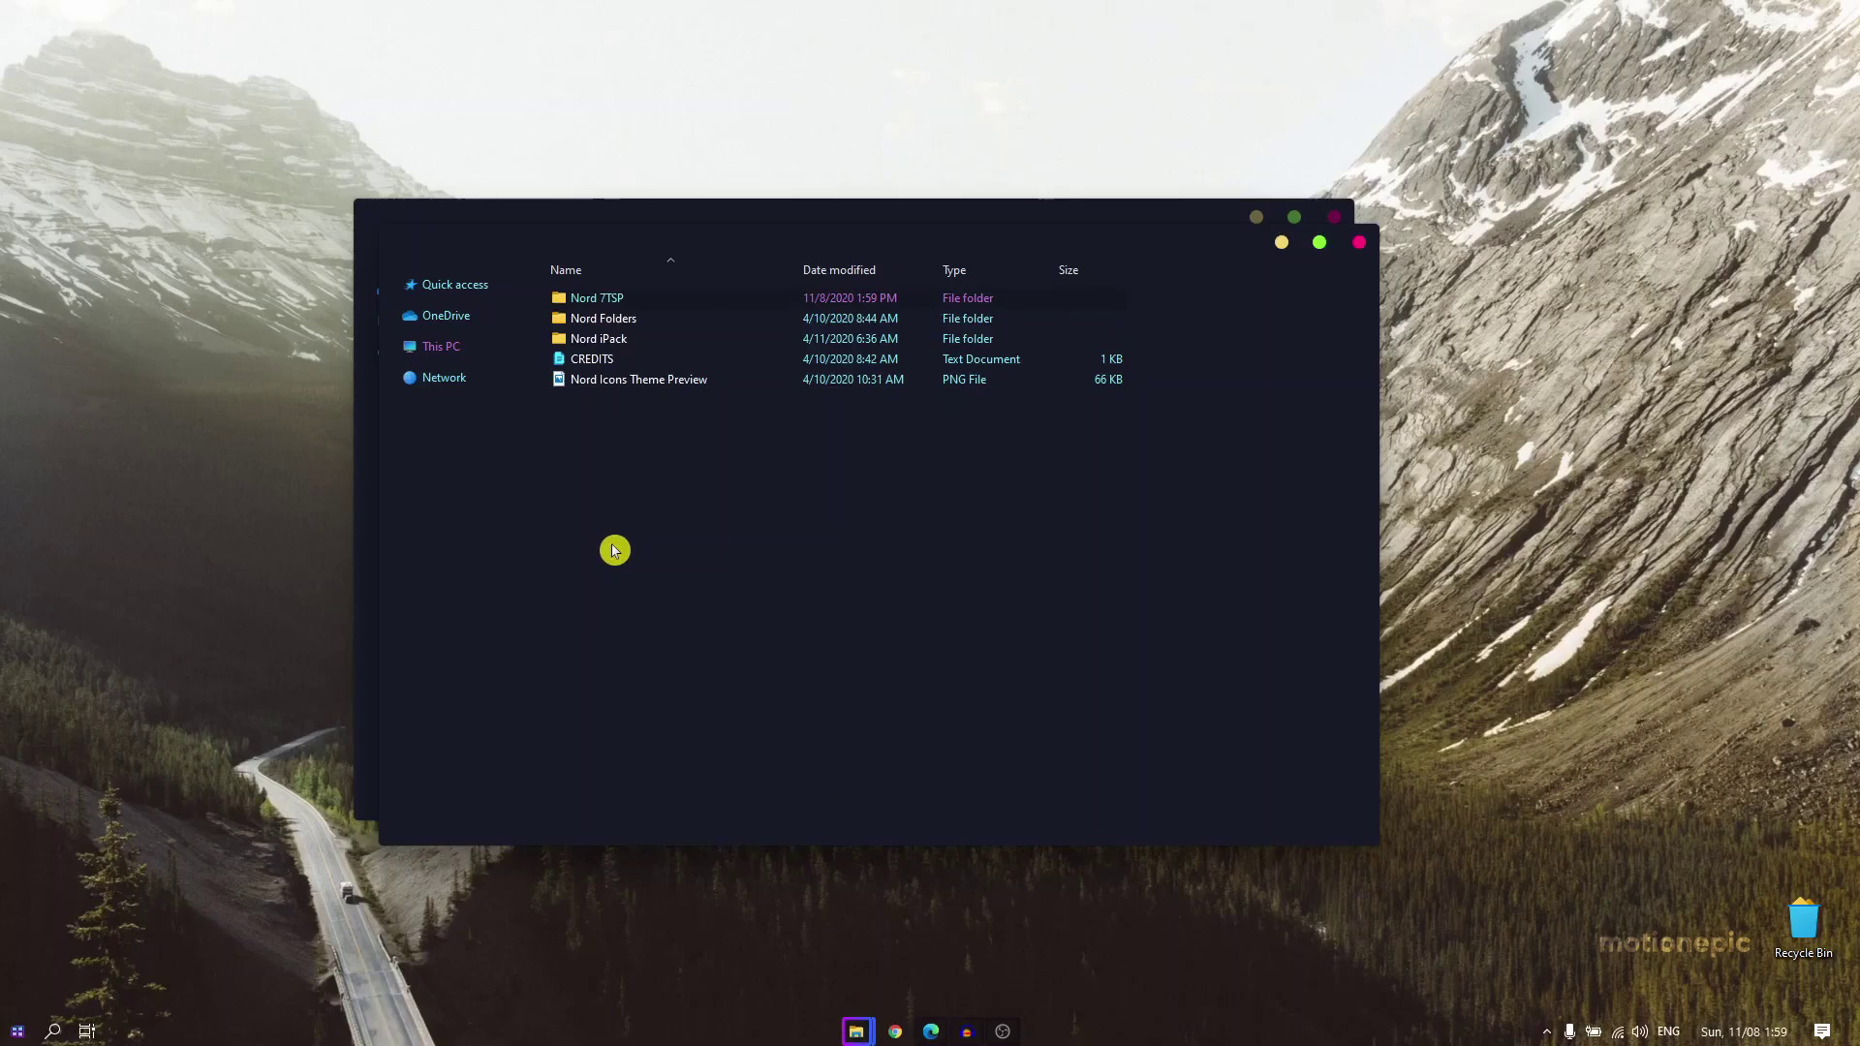
pyautogui.hotkey('alt', 'Up')
pyautogui.hotkey('alt', 'Up')
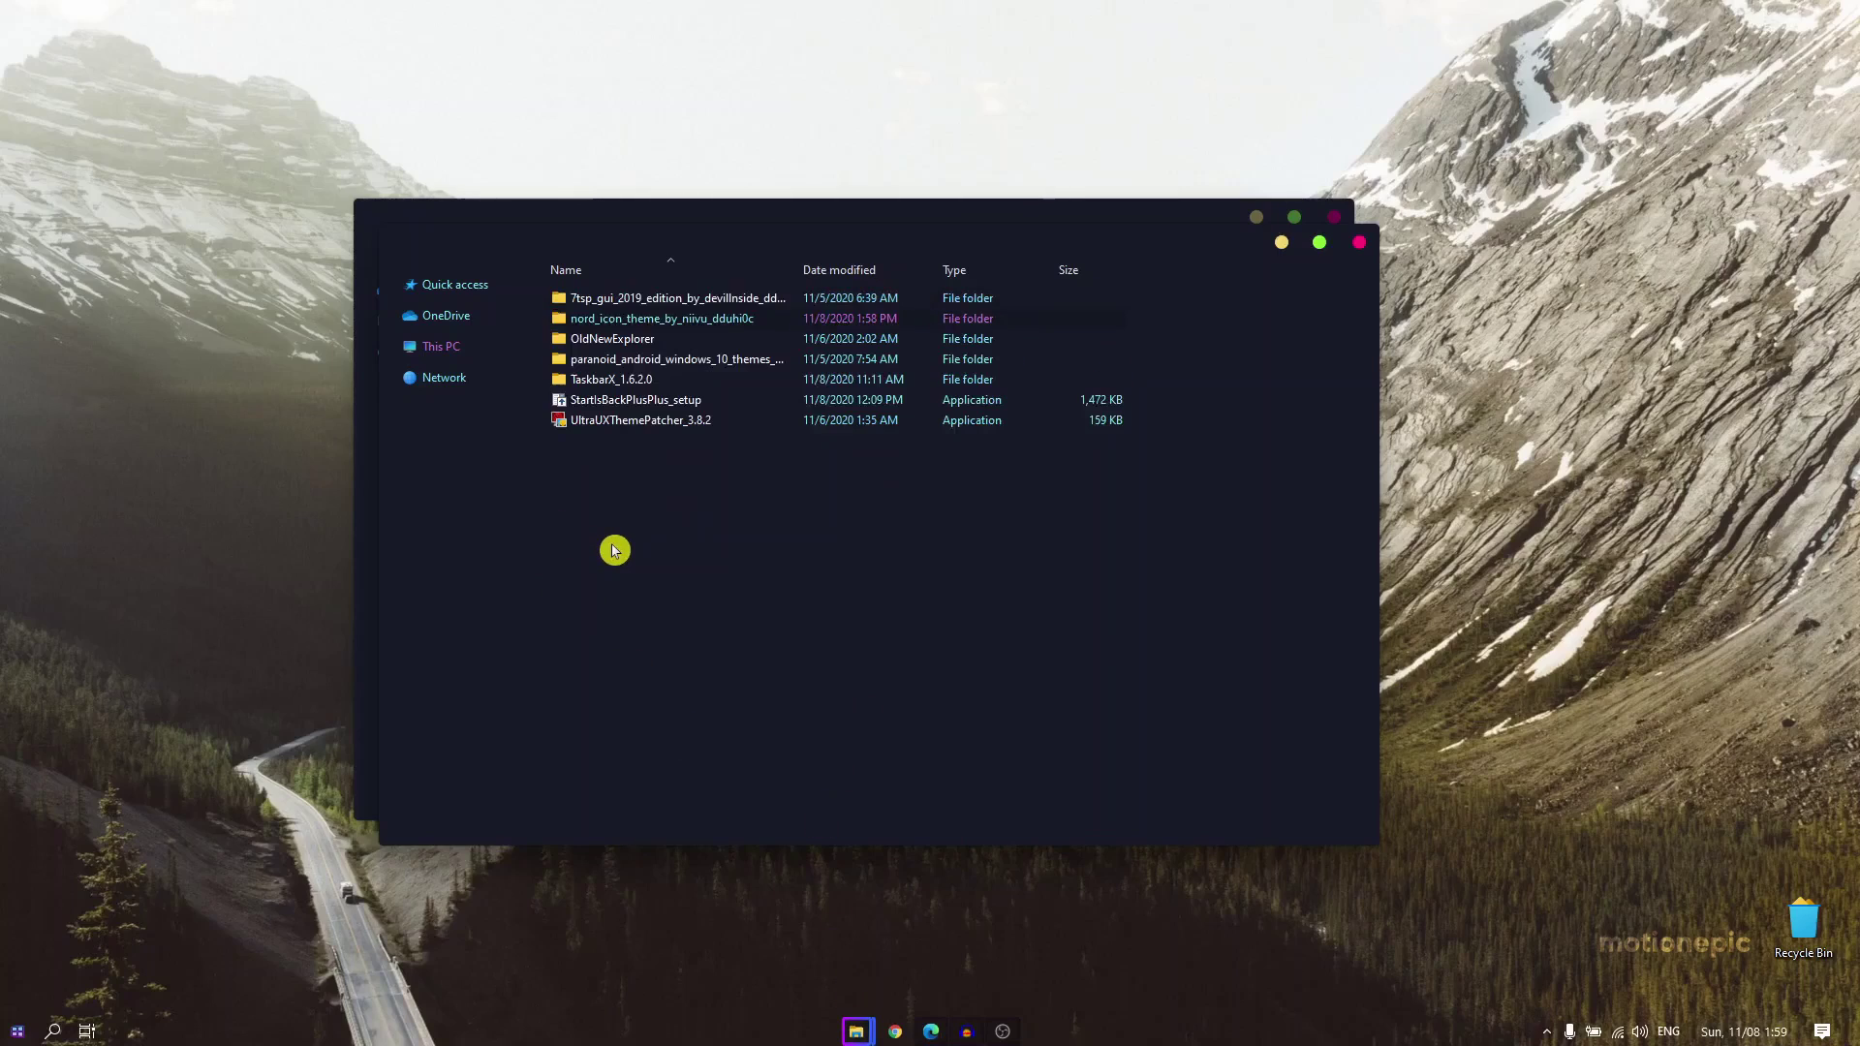
# Step: Launch 7tsp GUI and add '7tsp Nord Papirus' from the Nord 7tsp folder as a custom pack
pyautogui.doubleClick(630, 301)
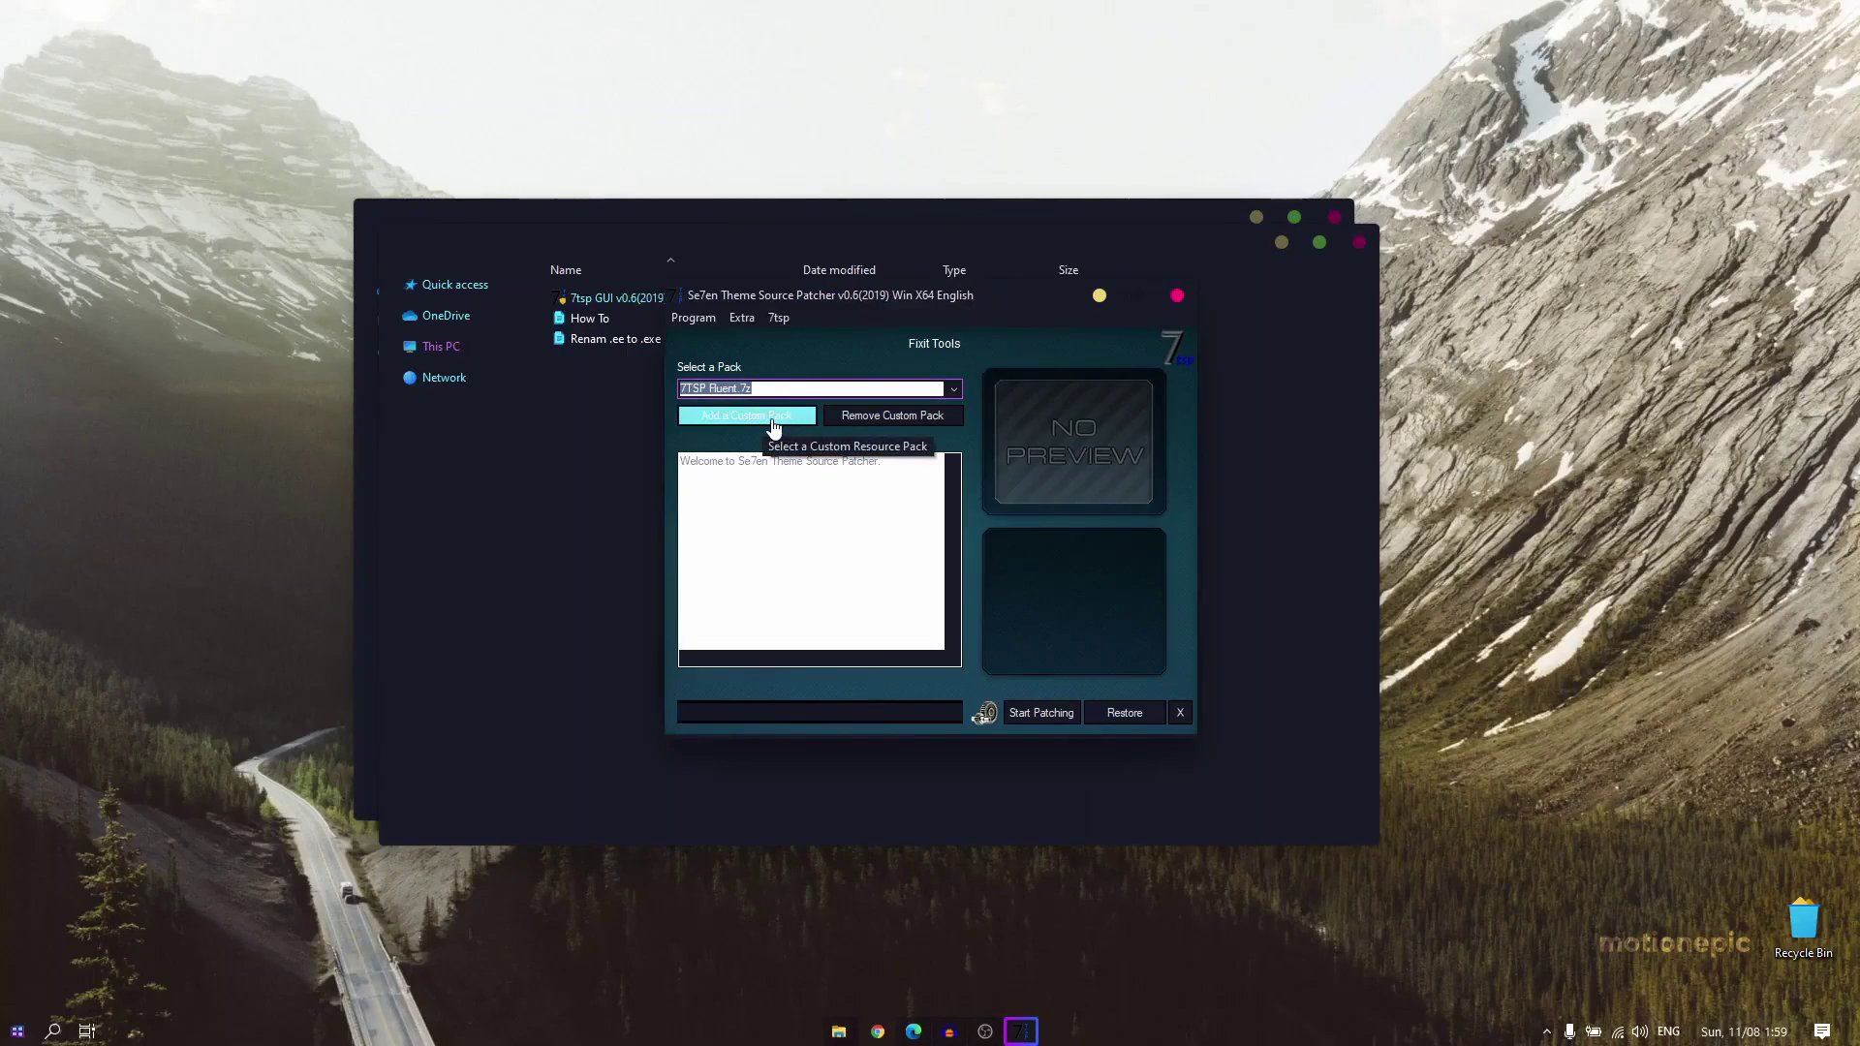
pyautogui.click(774, 427)
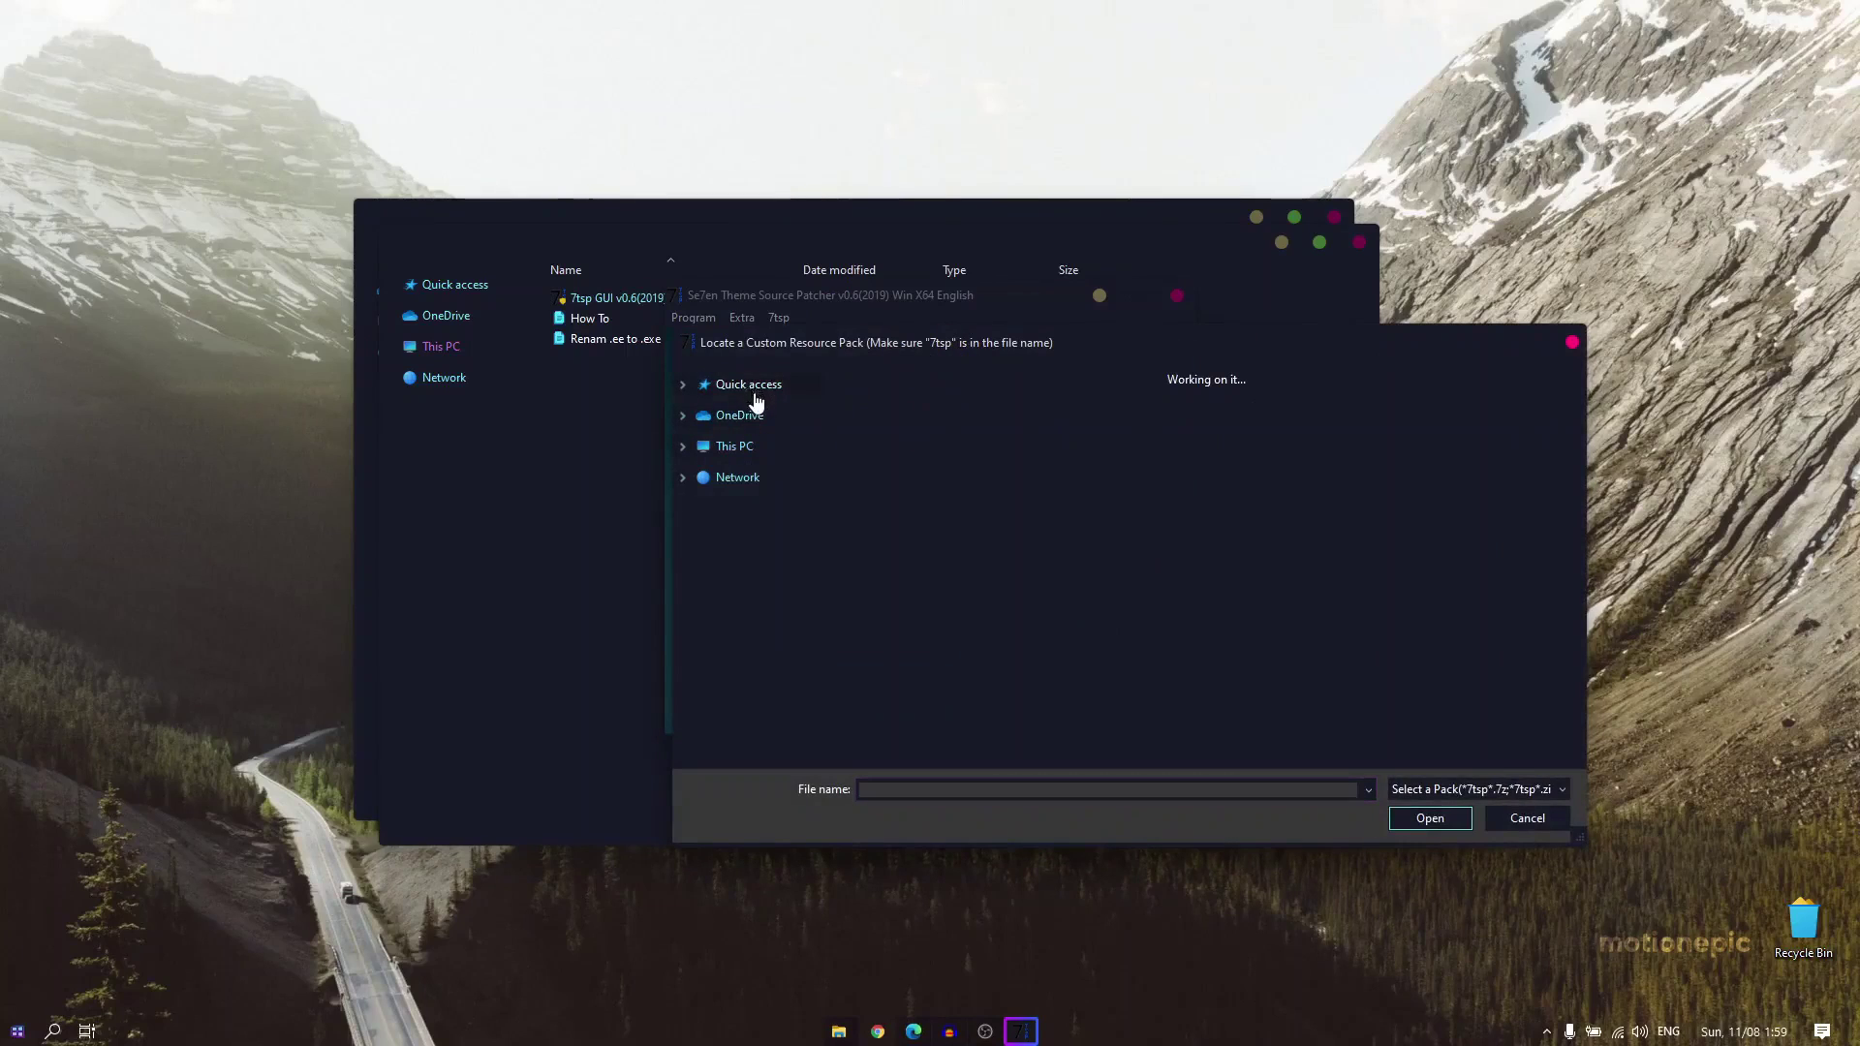
pyautogui.doubleClick(1172, 420)
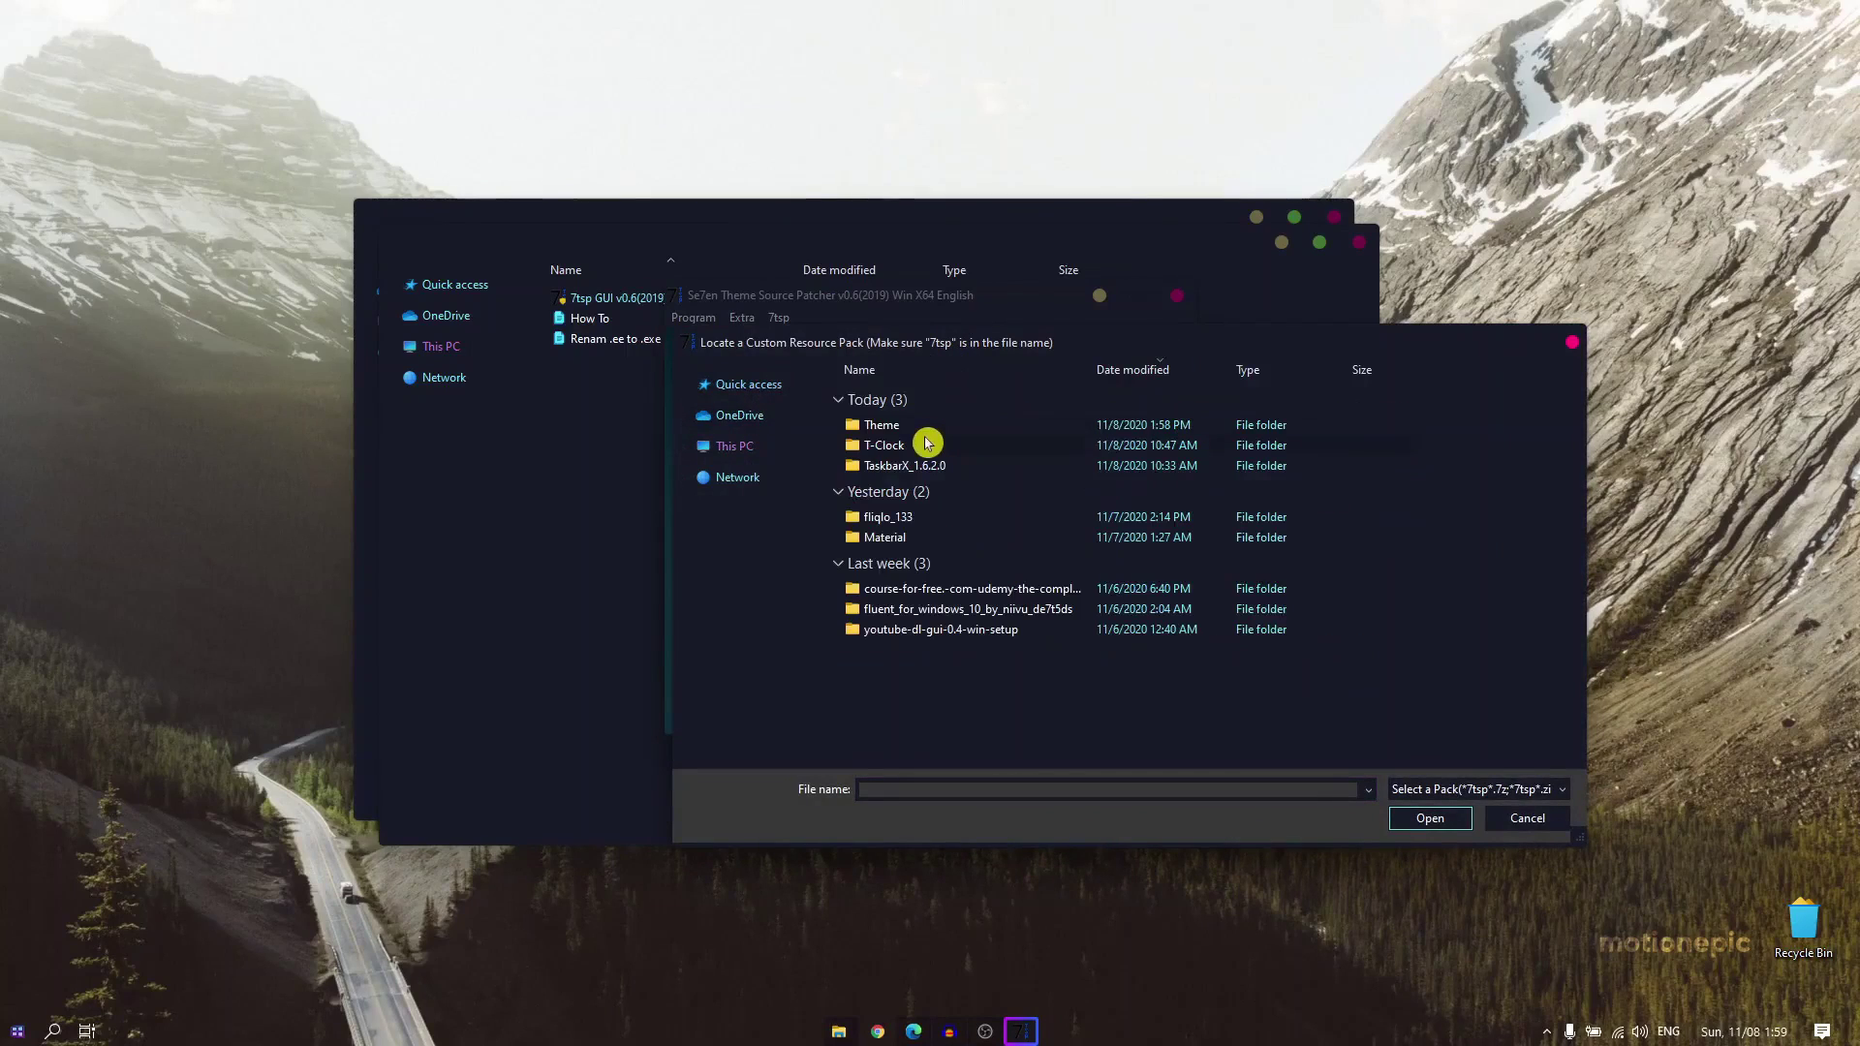
pyautogui.doubleClick(914, 426)
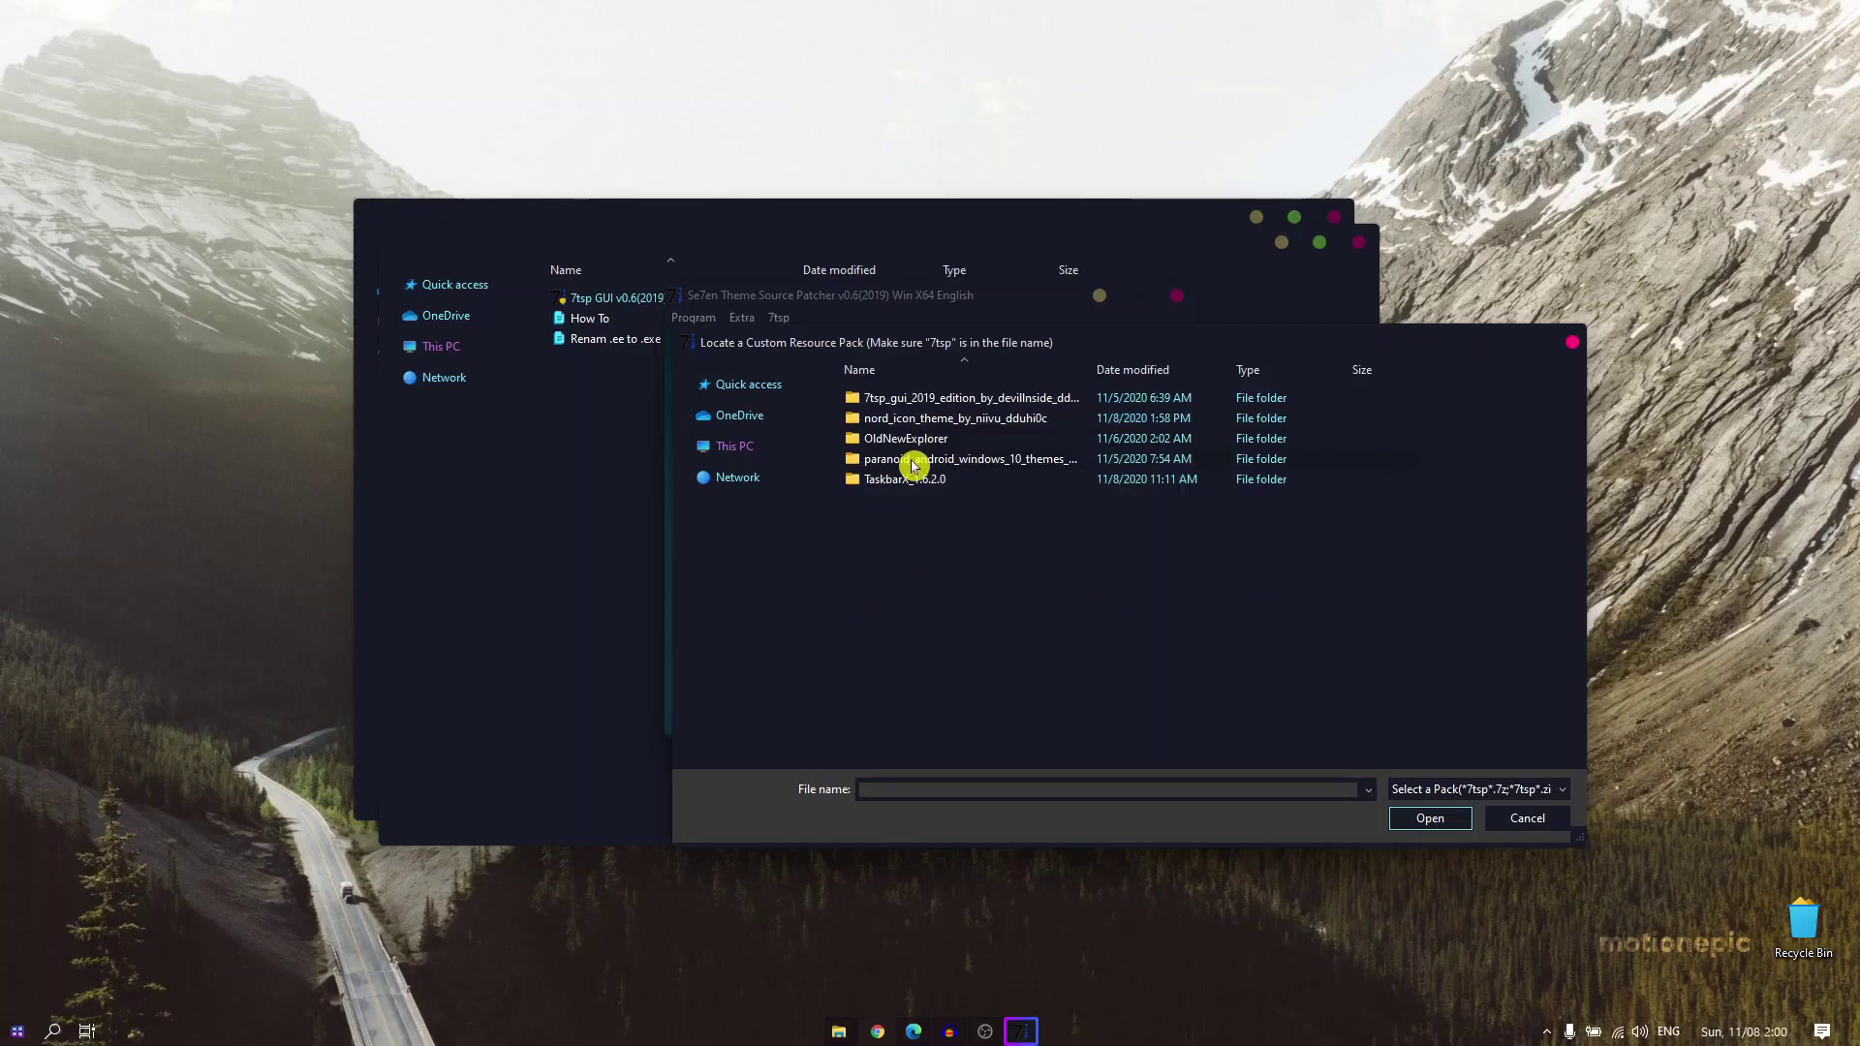
pyautogui.doubleClick(899, 420)
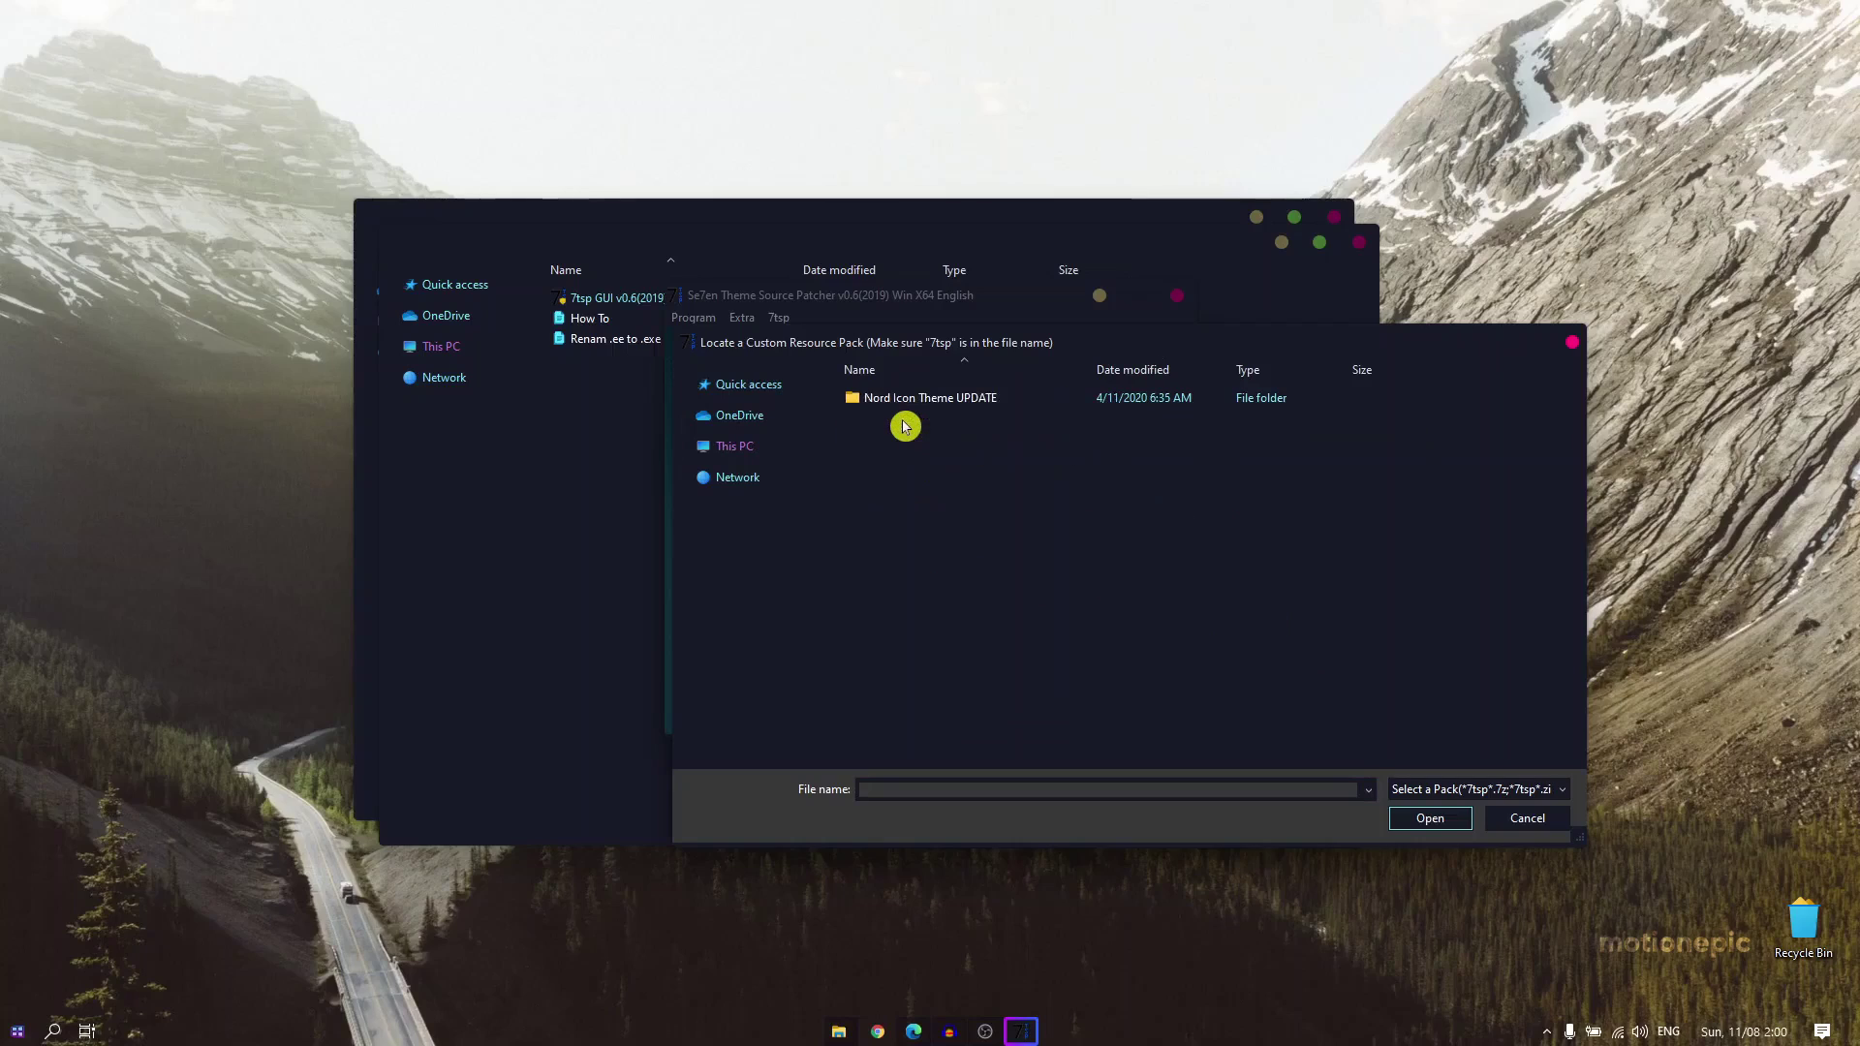
pyautogui.doubleClick(899, 400)
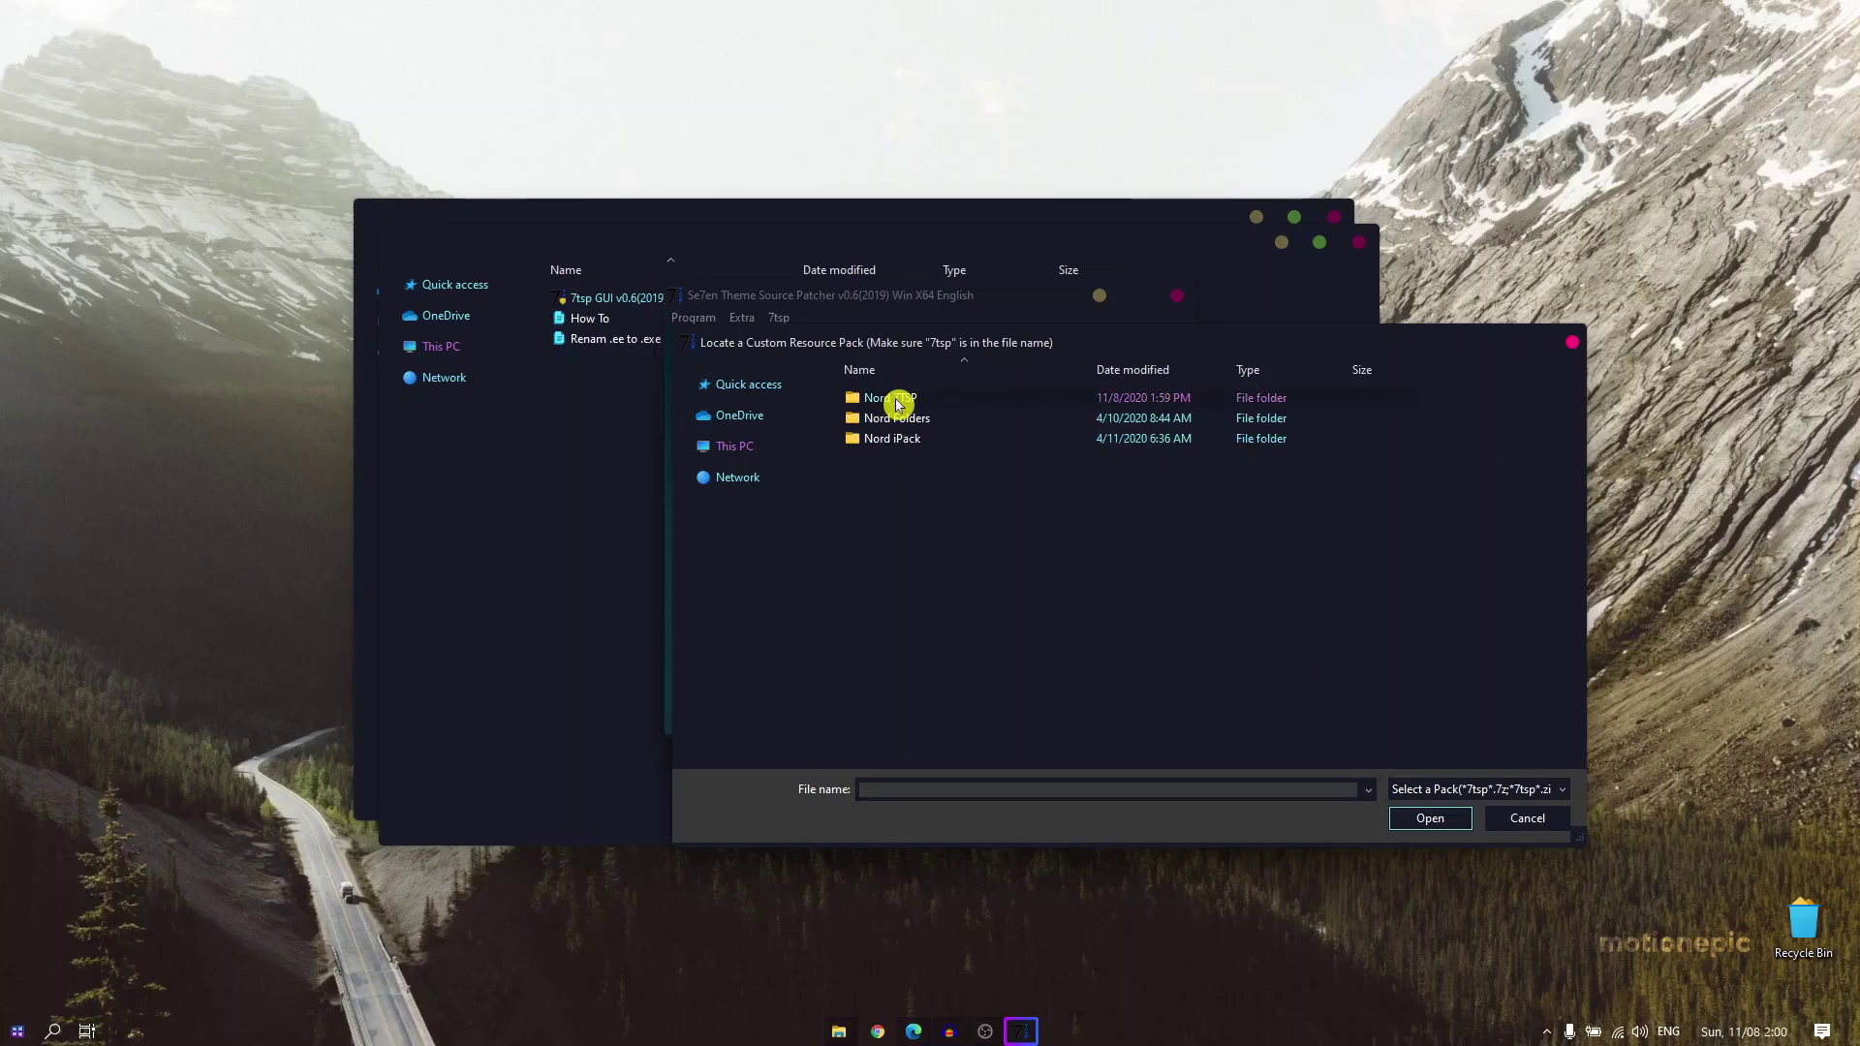
pyautogui.doubleClick(897, 405)
pyautogui.click(913, 400)
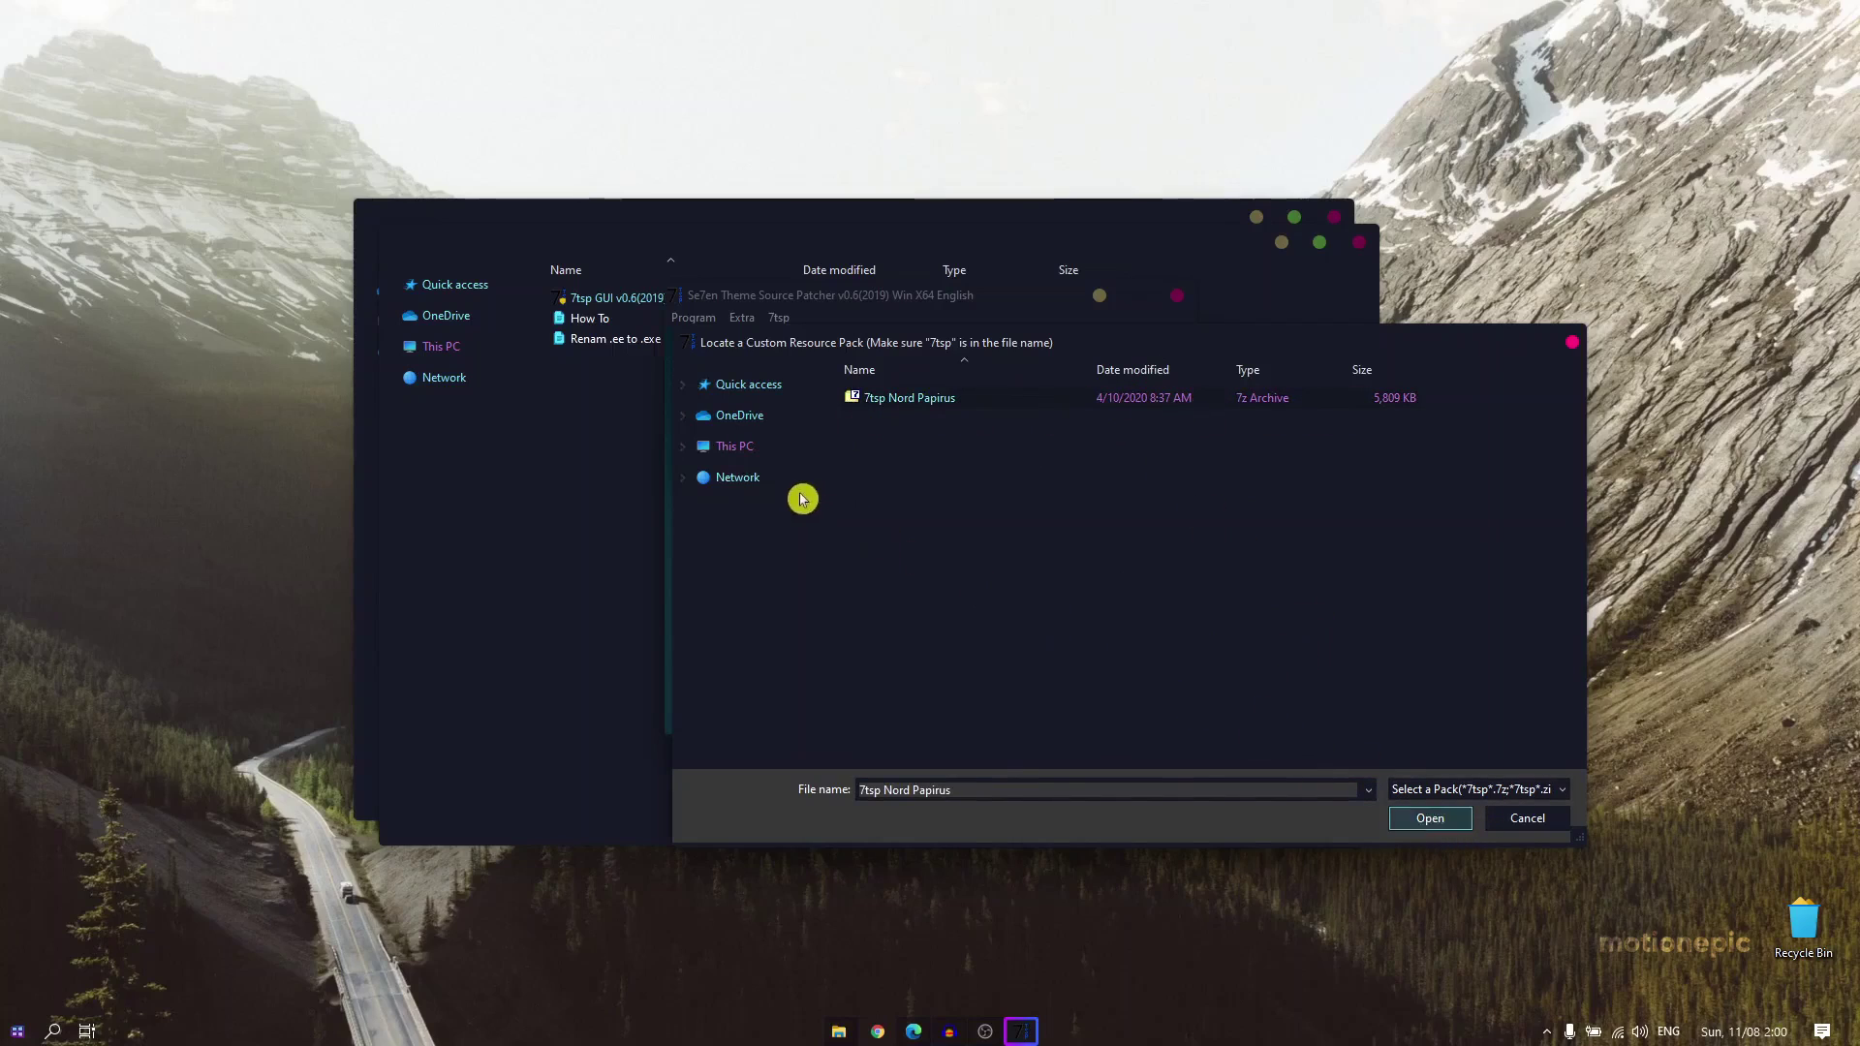
pyautogui.click(1528, 820)
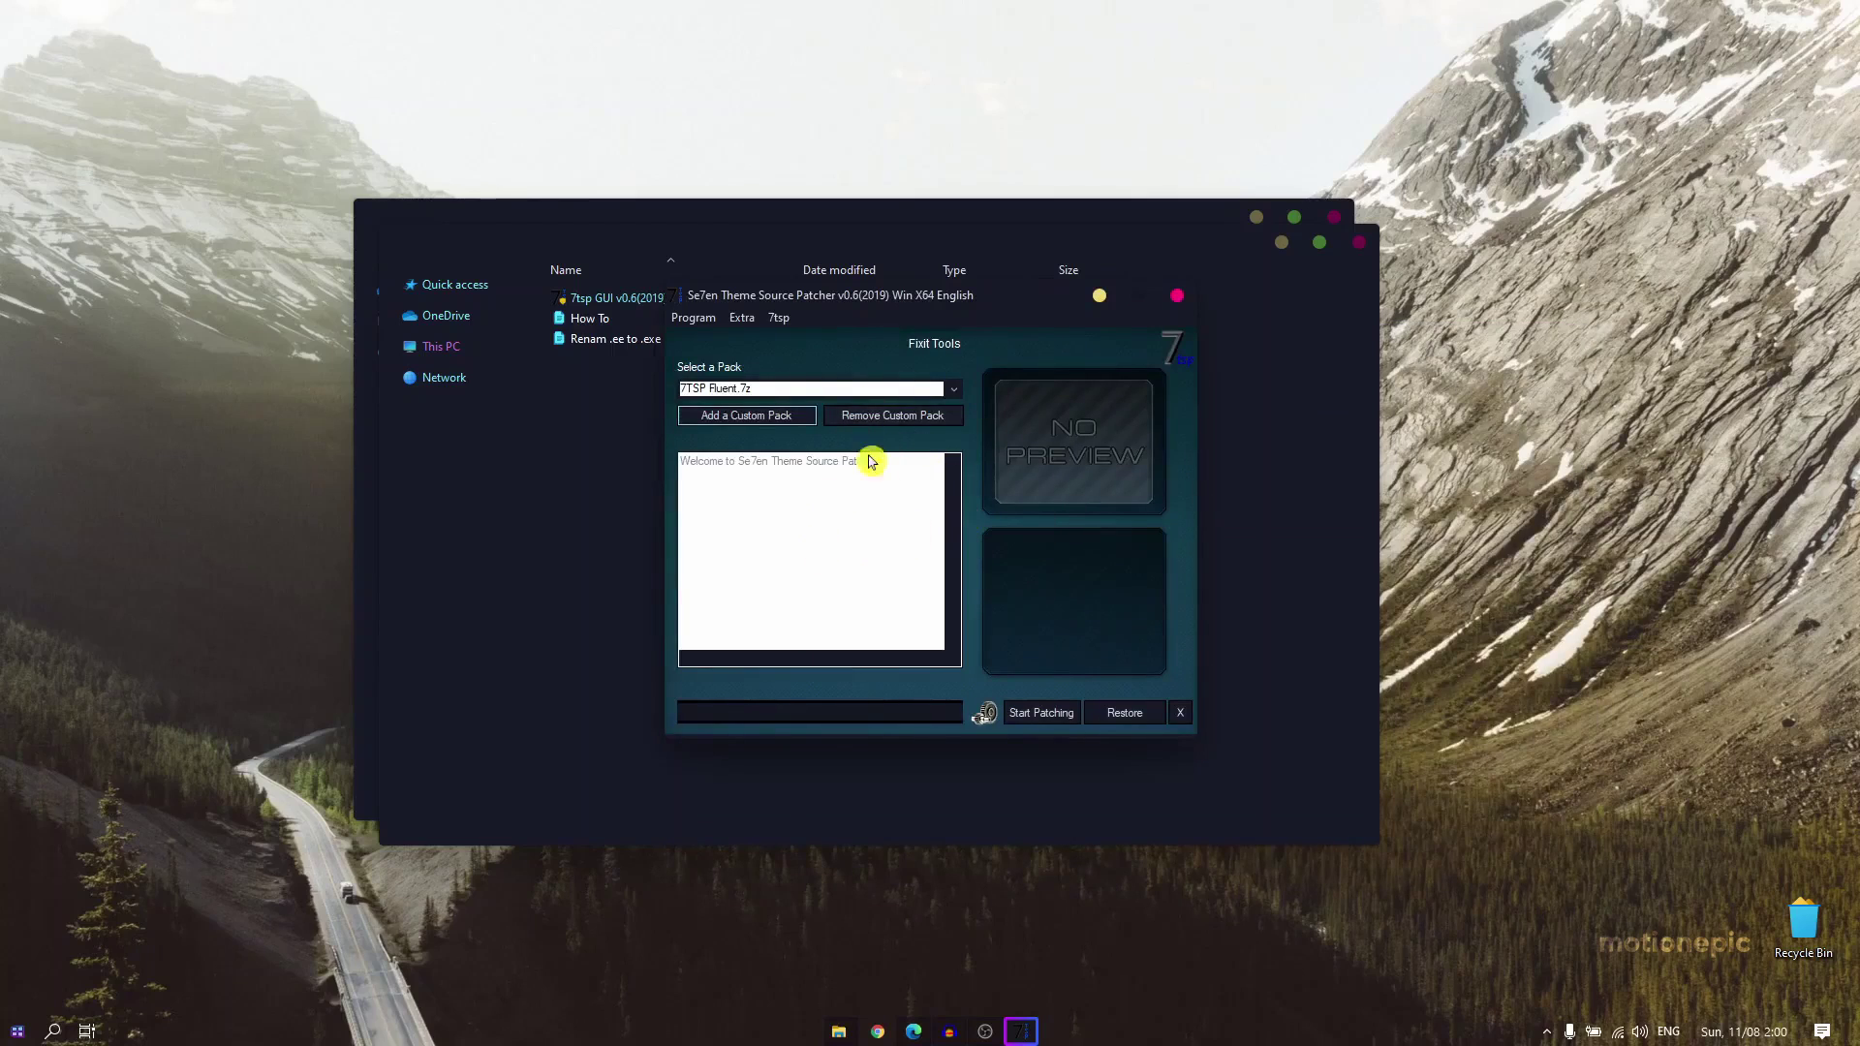
pyautogui.click(1177, 295)
pyautogui.click(857, 1033)
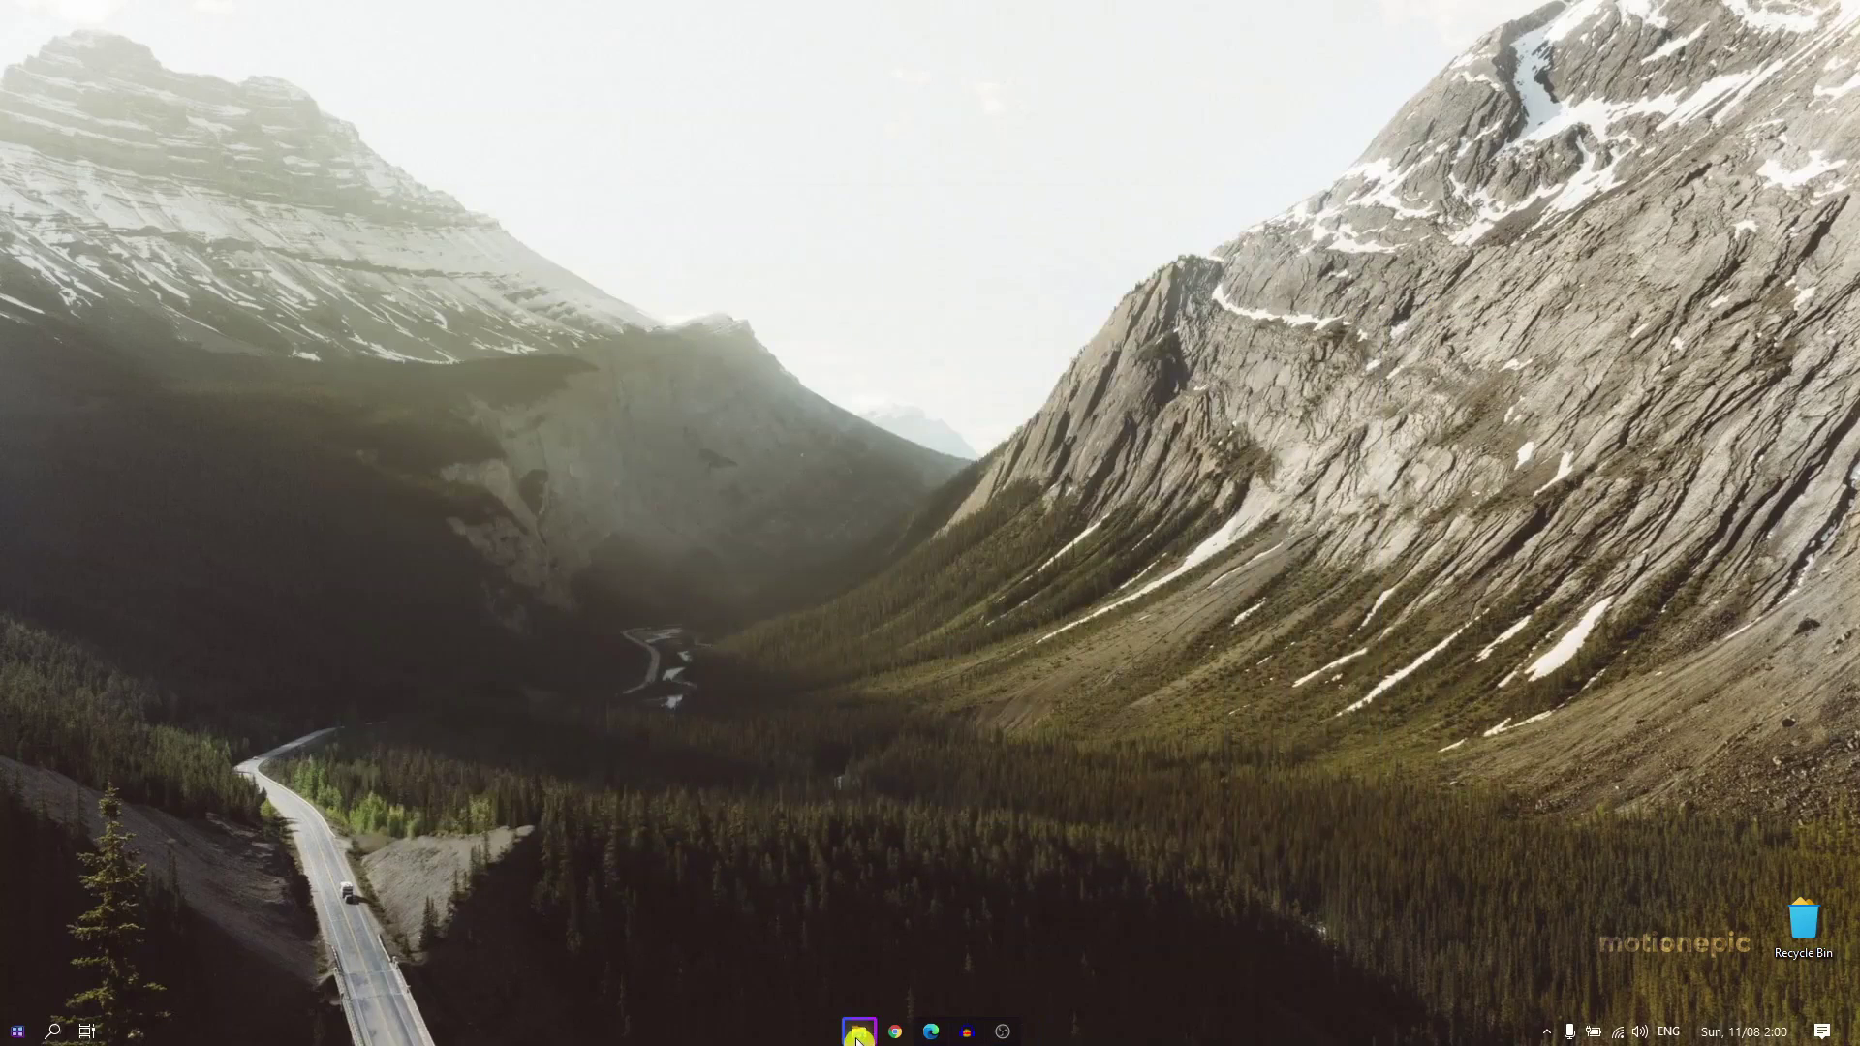
pyautogui.click(931, 1033)
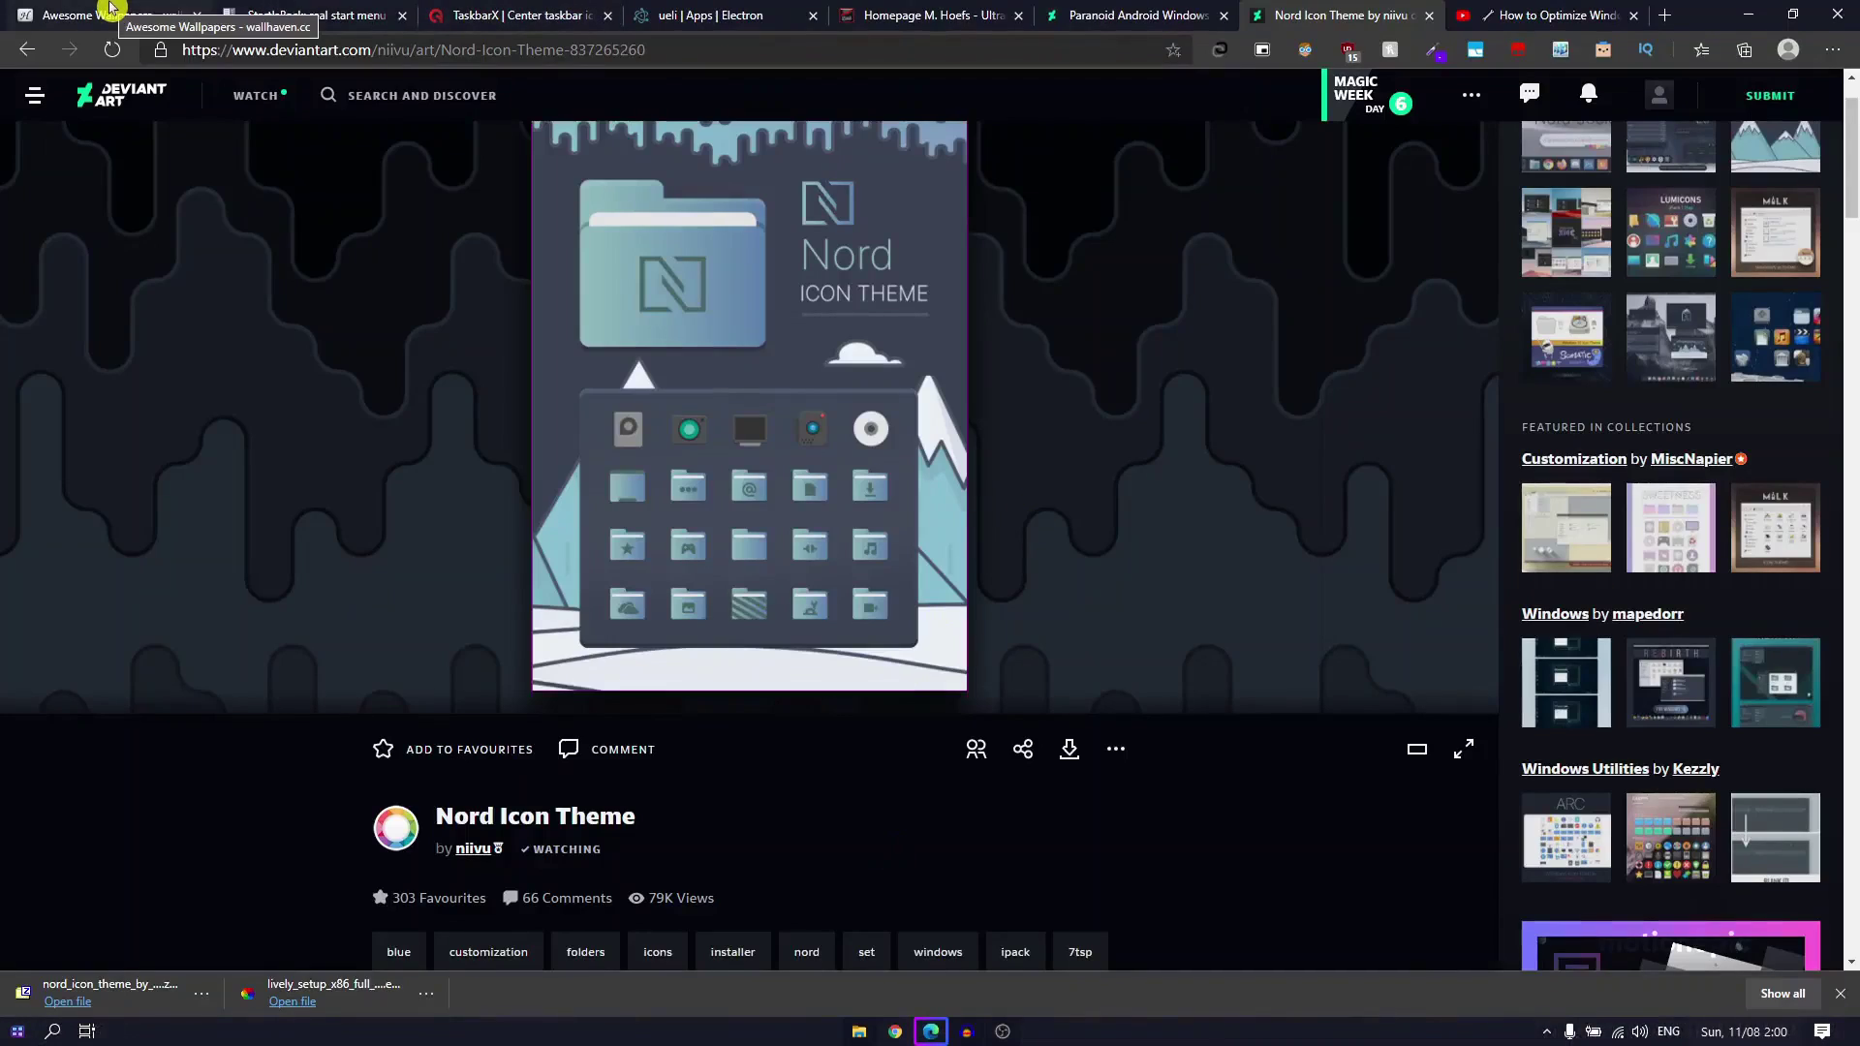